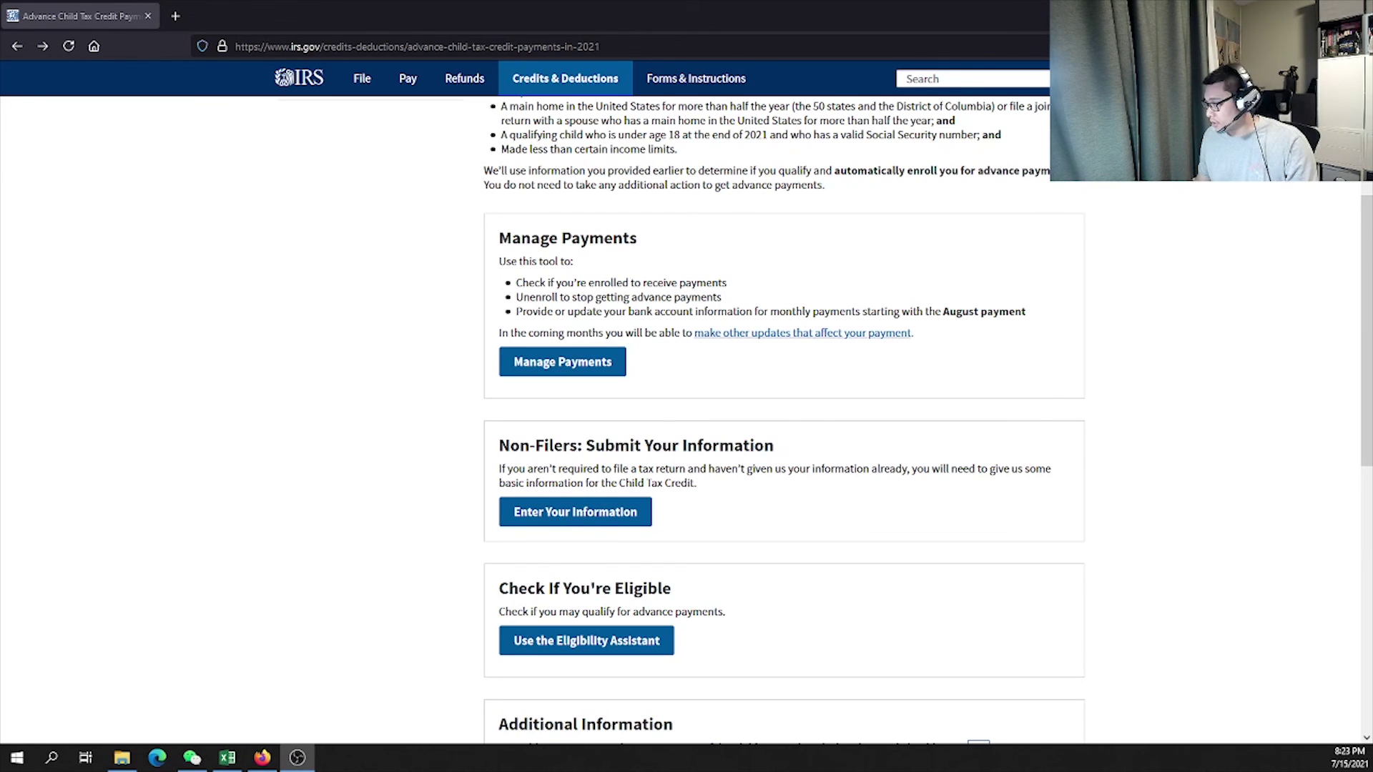
# Review the IRS Advance Child Tax Credit page, covering the qualification rules, payment management, non-filer, eligibility and additional information sections
pyautogui.scroll(5, 980, 337)
pyautogui.scroll(-7, 724, 276)
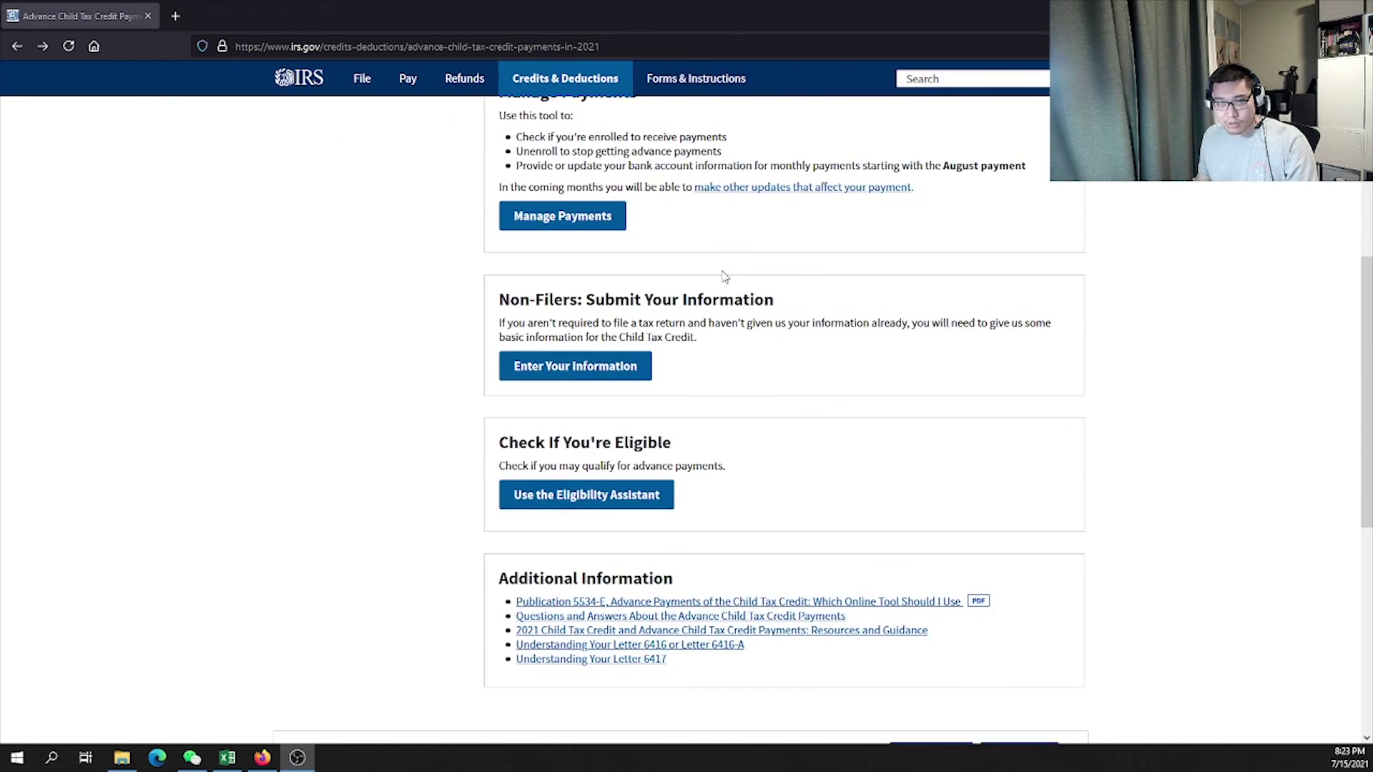
pyautogui.scroll(-4, 725, 276)
pyautogui.scroll(11, 730, 294)
pyautogui.scroll(-3, 742, 309)
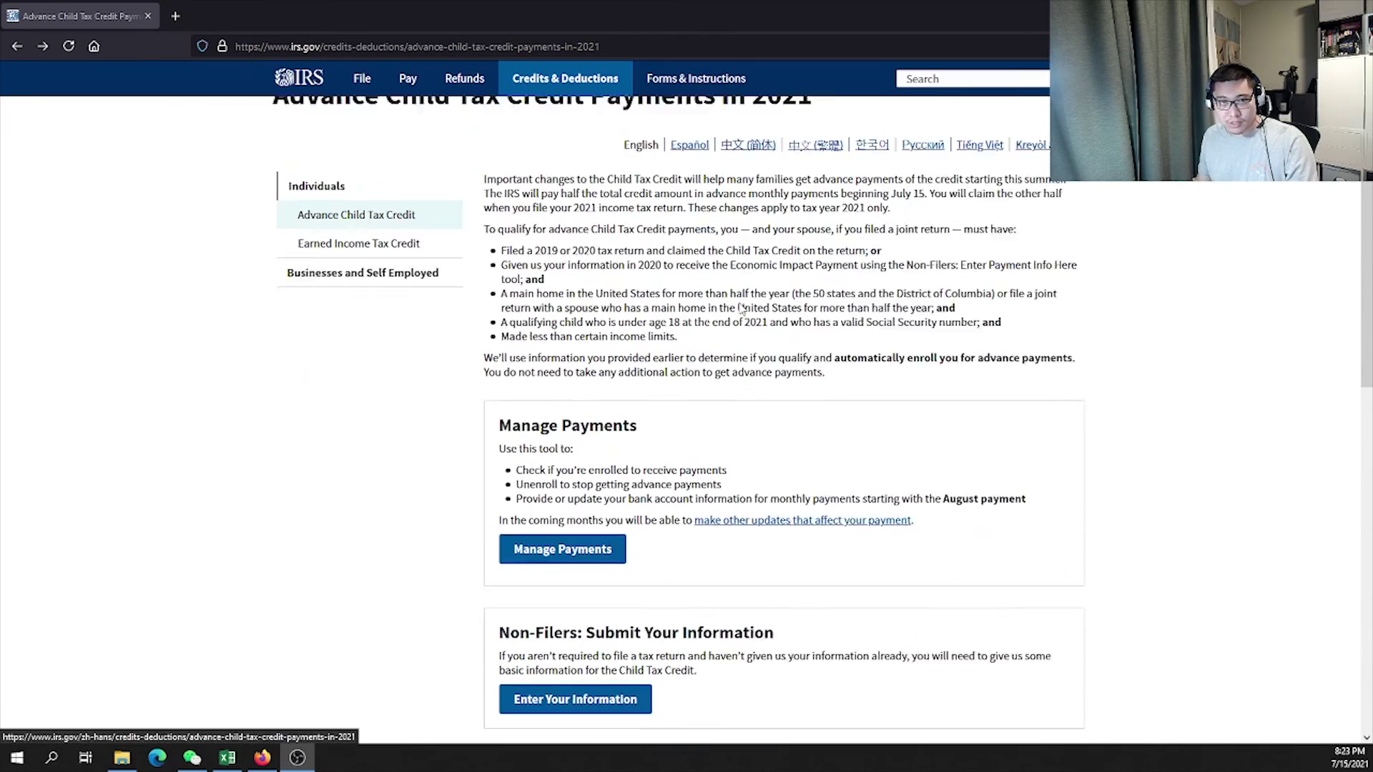
pyautogui.scroll(-1, 742, 309)
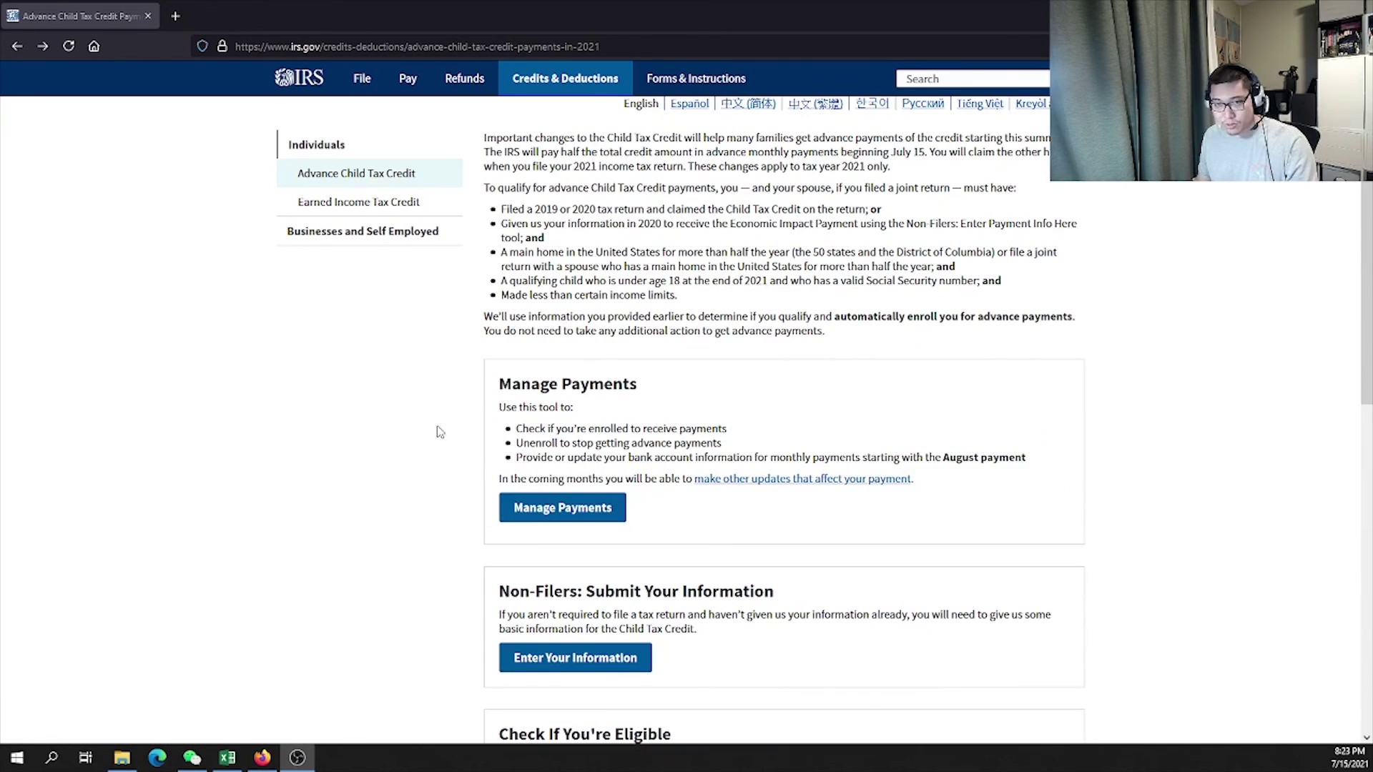
pyautogui.scroll(3, 411, 429)
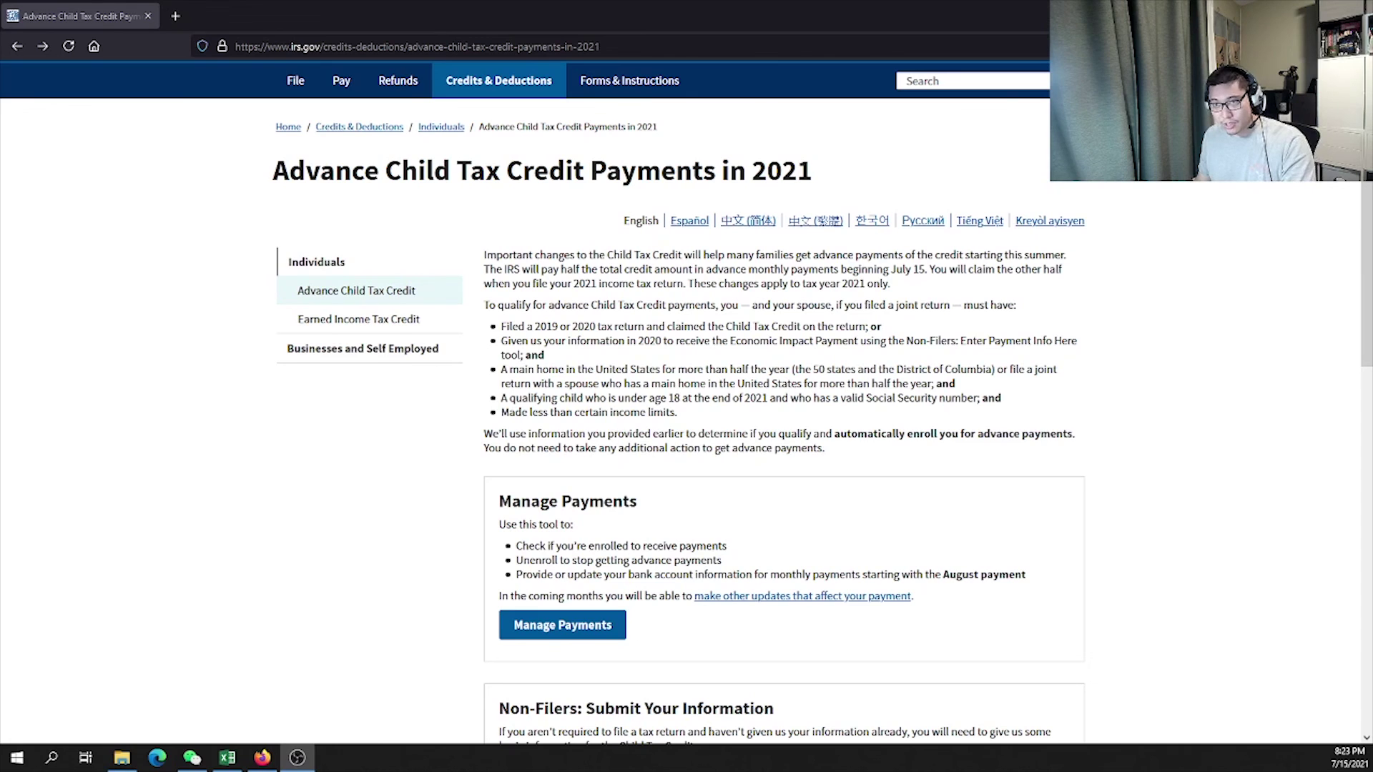
pyautogui.scroll(1, 947, 483)
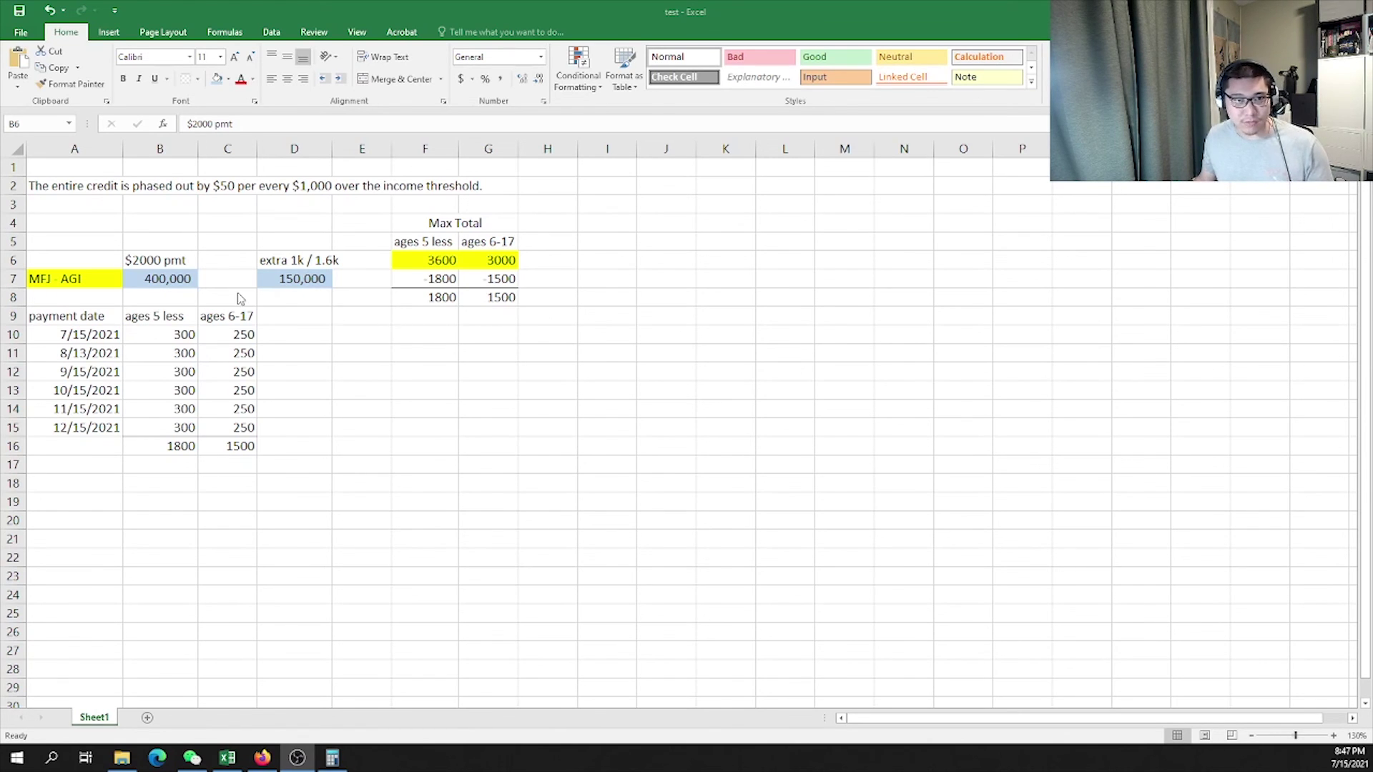
# Shade the payment date header and its dates in A9:A15 with the light blue fill
pyautogui.click(79, 323)
pyautogui.click(68, 319)
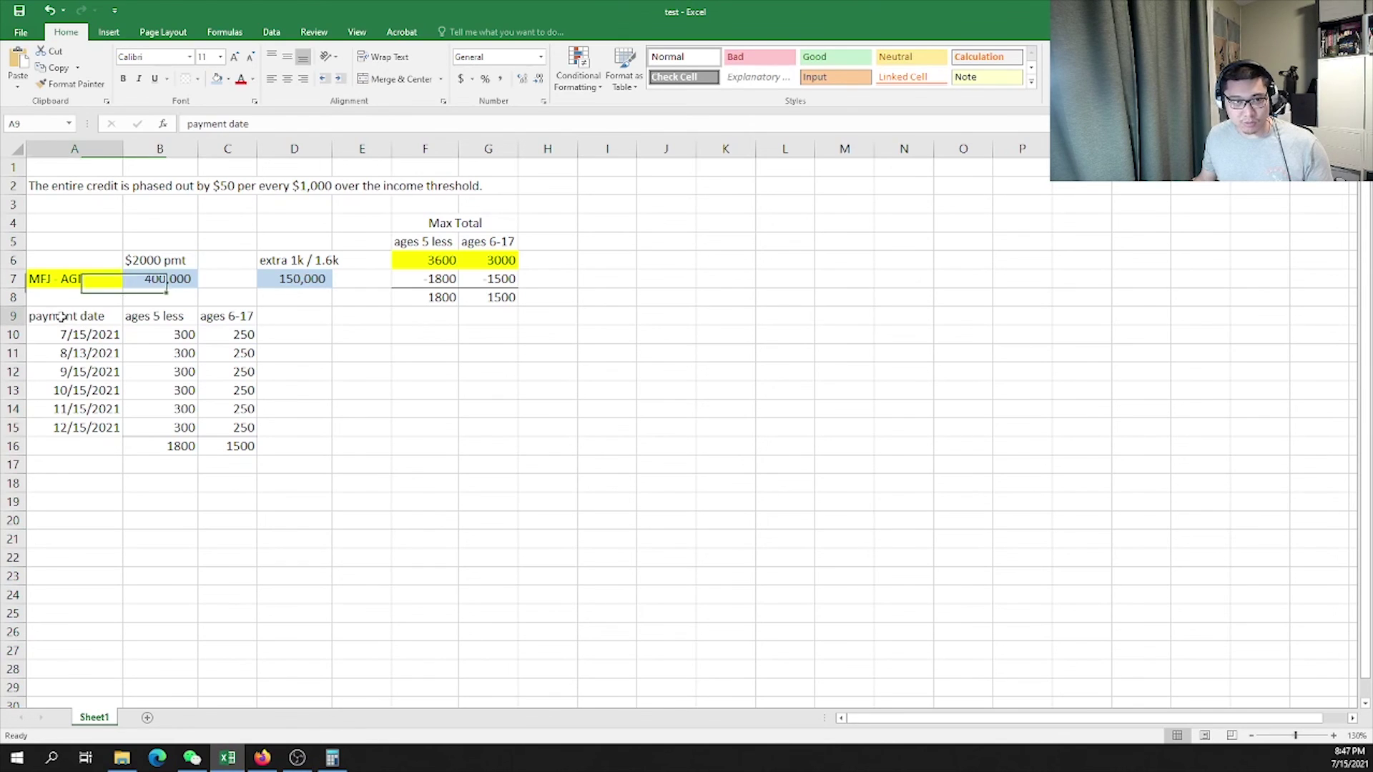
pyautogui.moveTo(97, 322); pyautogui.dragTo(100, 428)
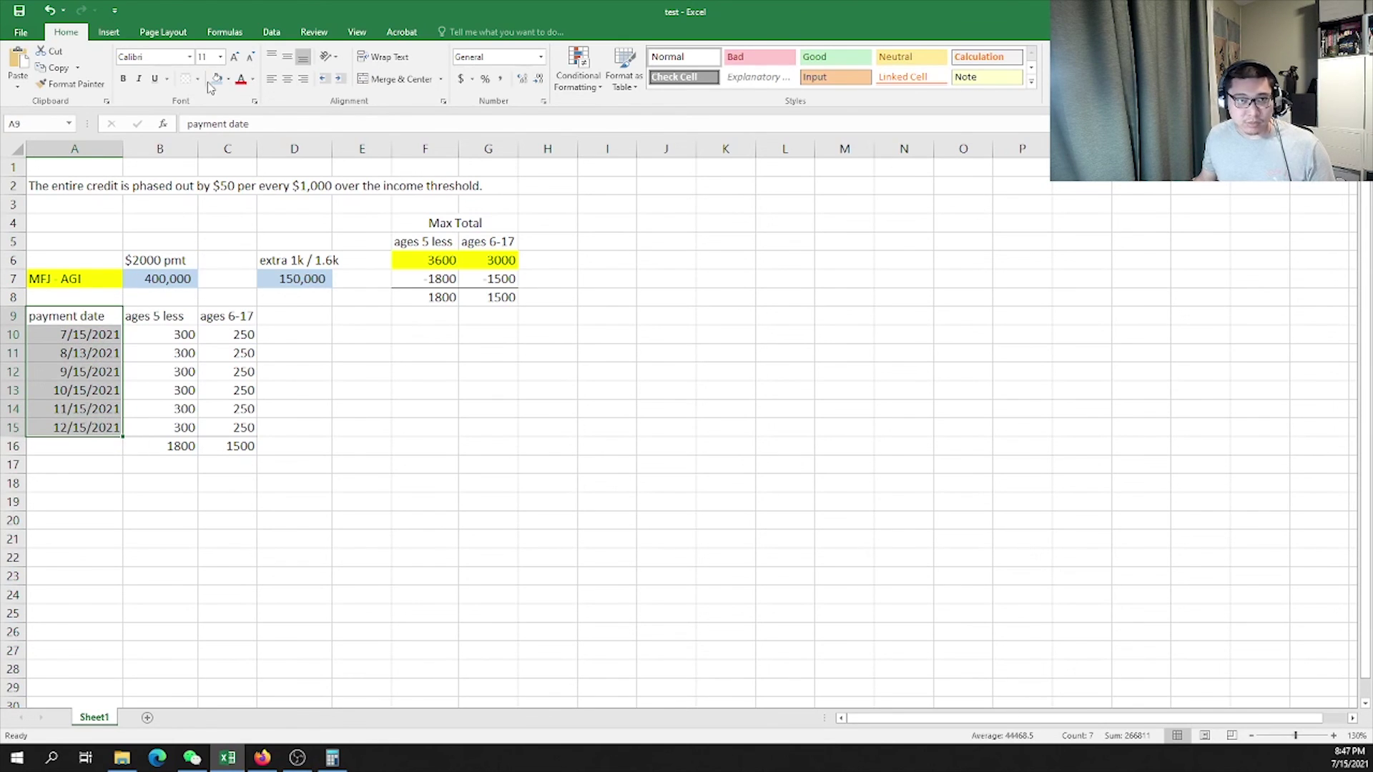
pyautogui.click(218, 81)
pyautogui.press('Down')
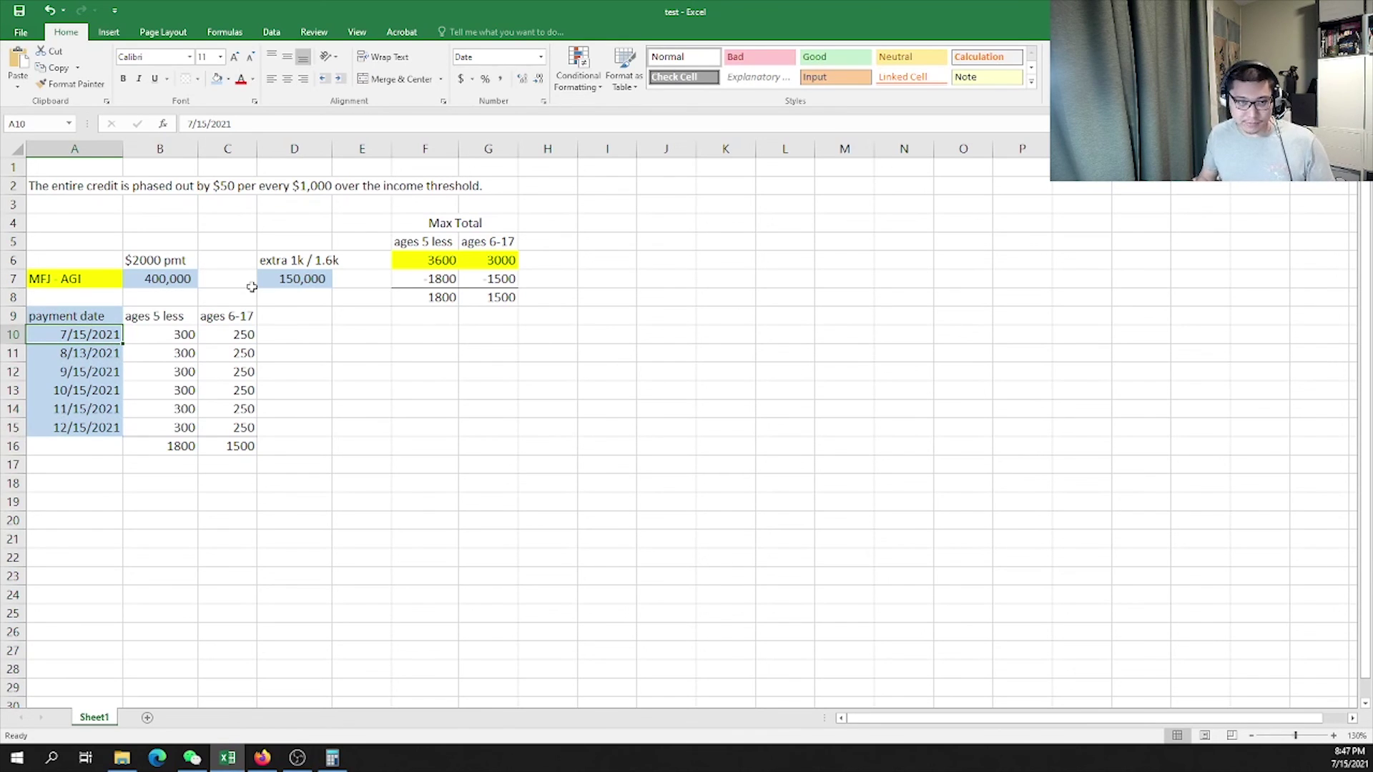
pyautogui.press('Down')
pyautogui.press('Down')
pyautogui.press('Down')
pyautogui.press('Down')
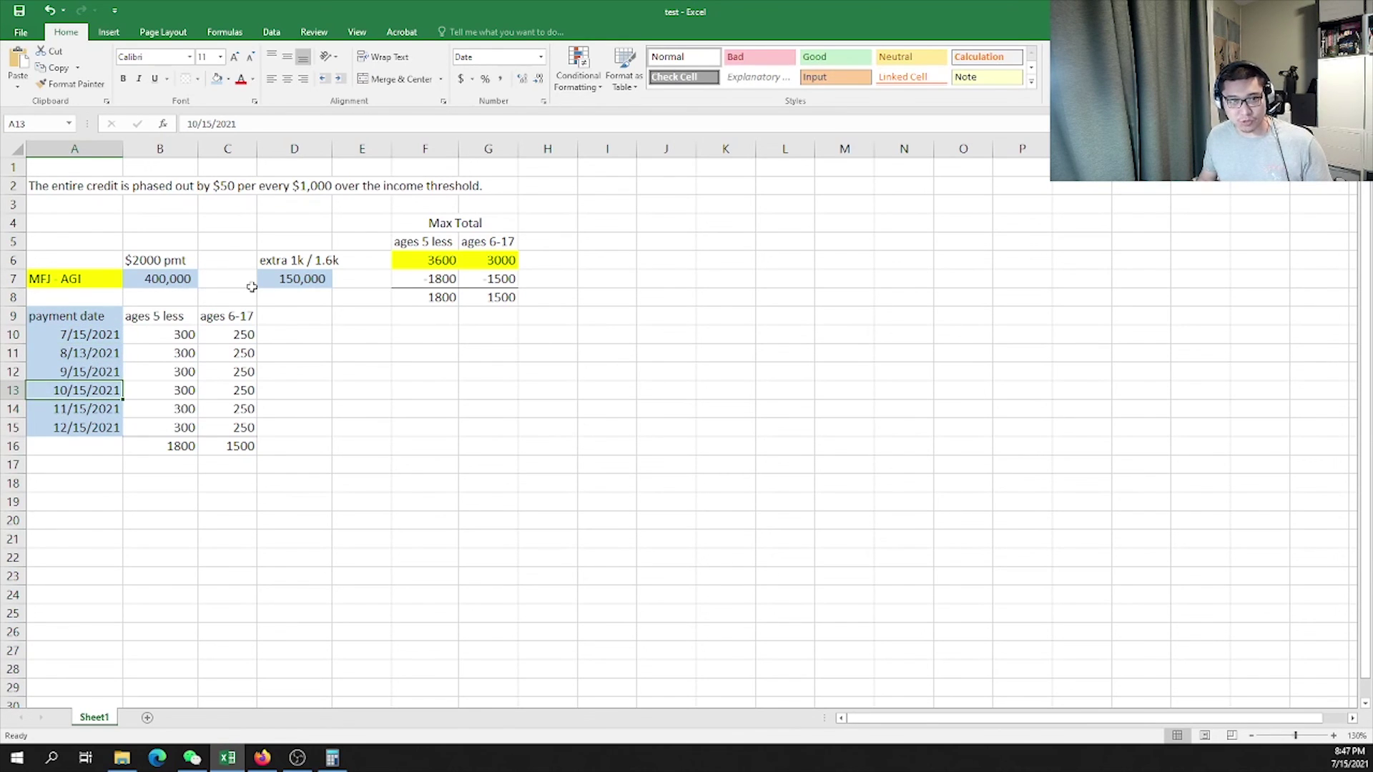
pyautogui.press('Down')
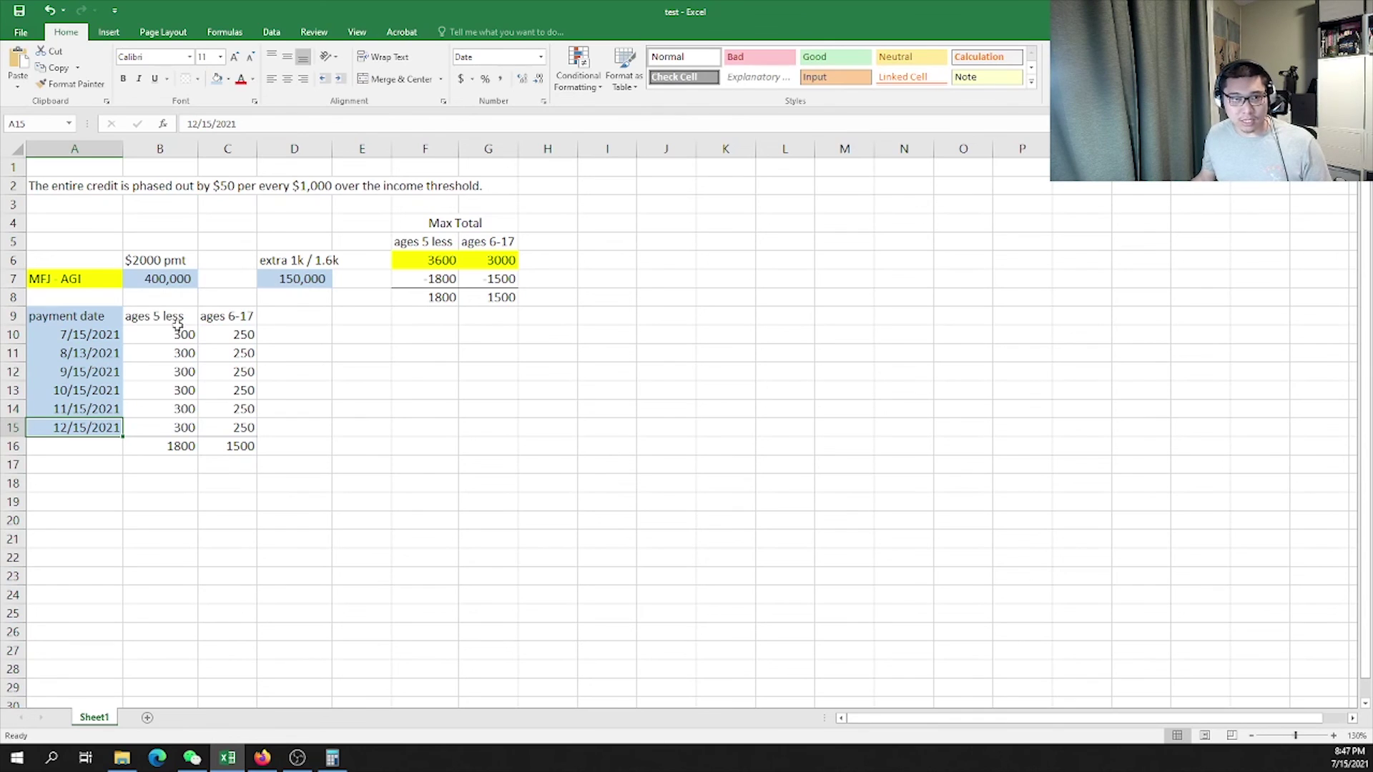
# Enter the label "50% of CTC" in cell A8, above the payment date header
pyautogui.click(101, 446)
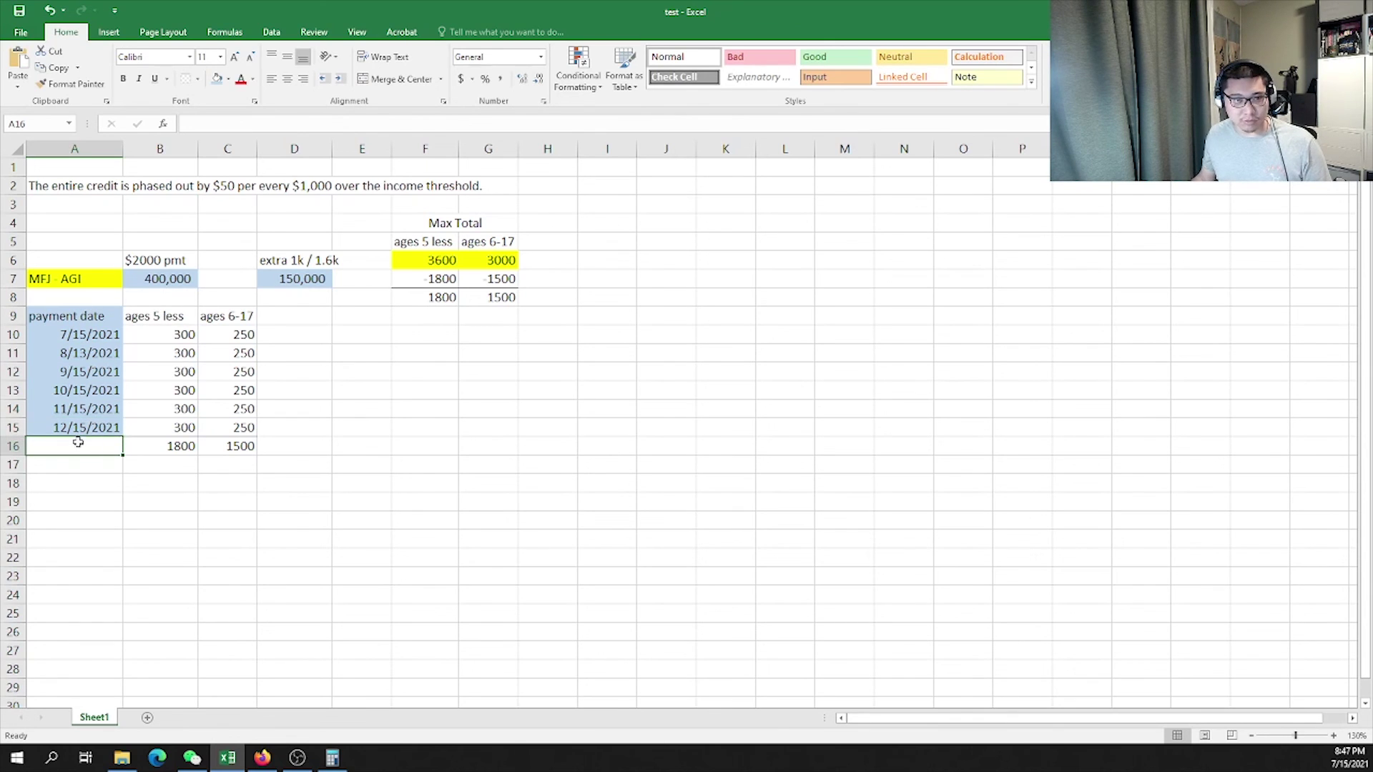
pyautogui.click(91, 299)
pyautogui.write('50%')
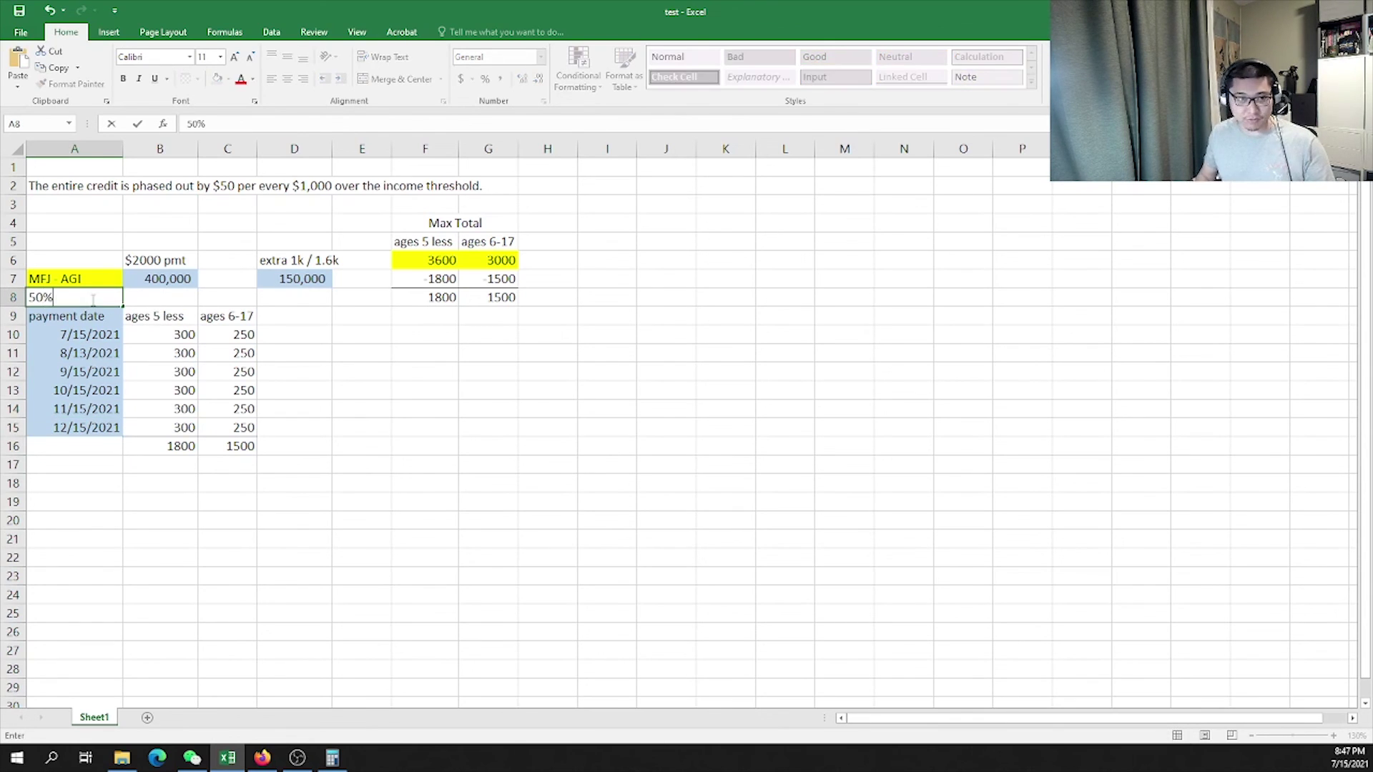
pyautogui.write(' of ')
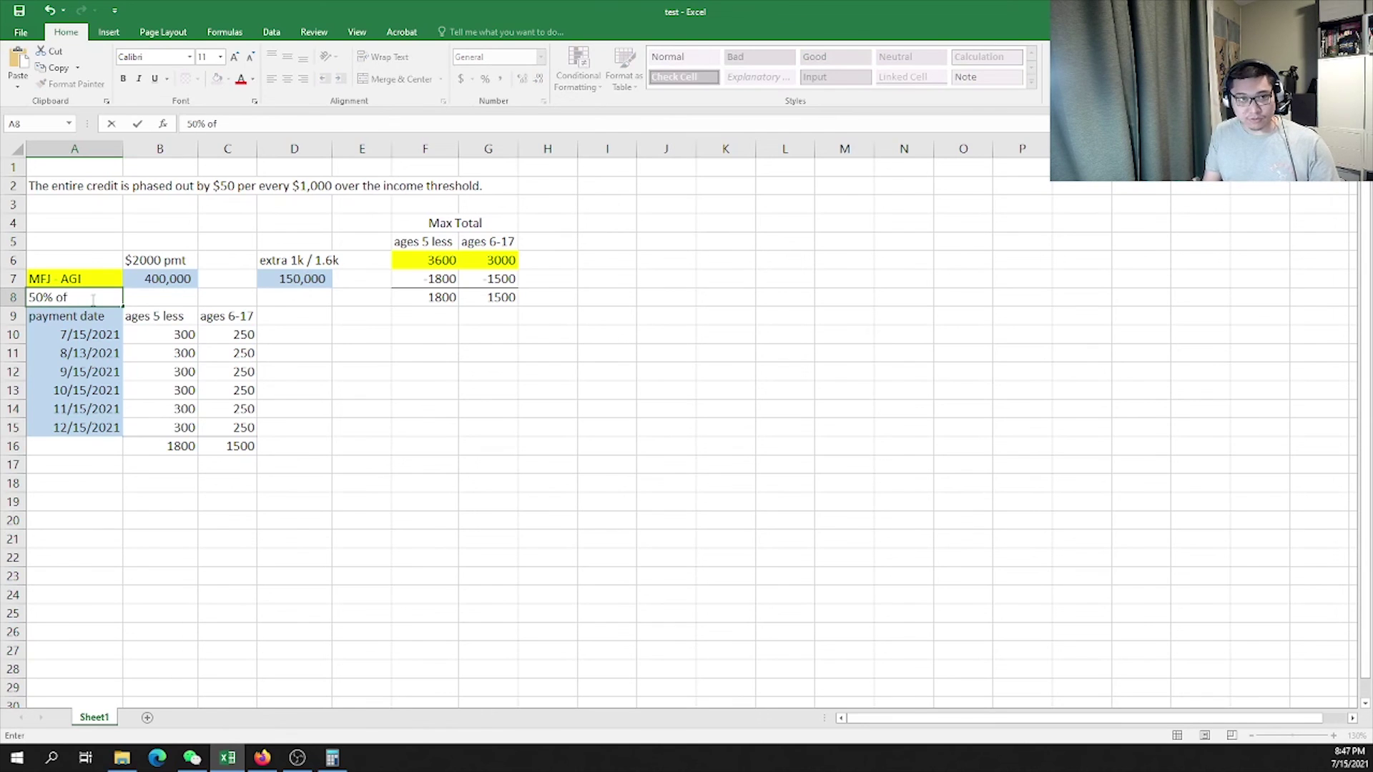
pyautogui.write('CTC')
pyautogui.press('Return')
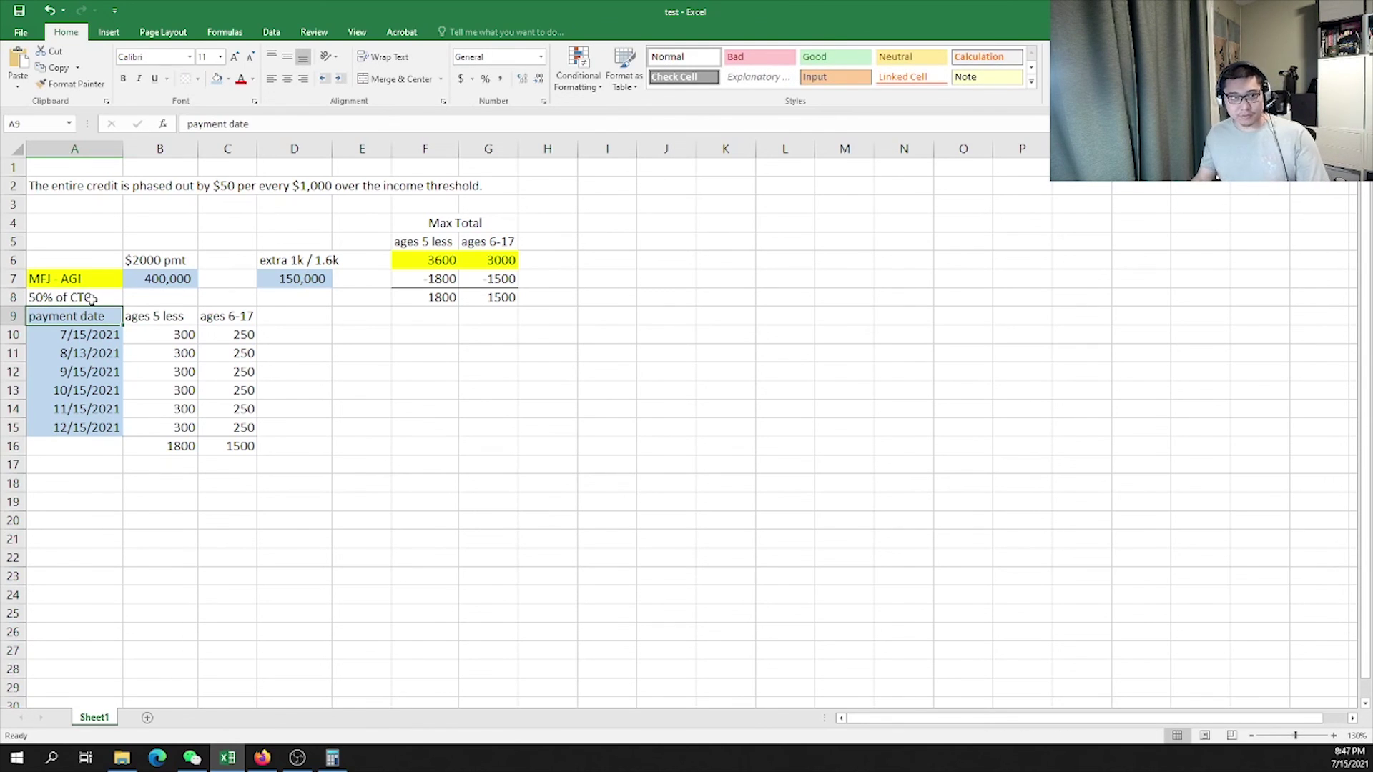
pyautogui.click(91, 299)
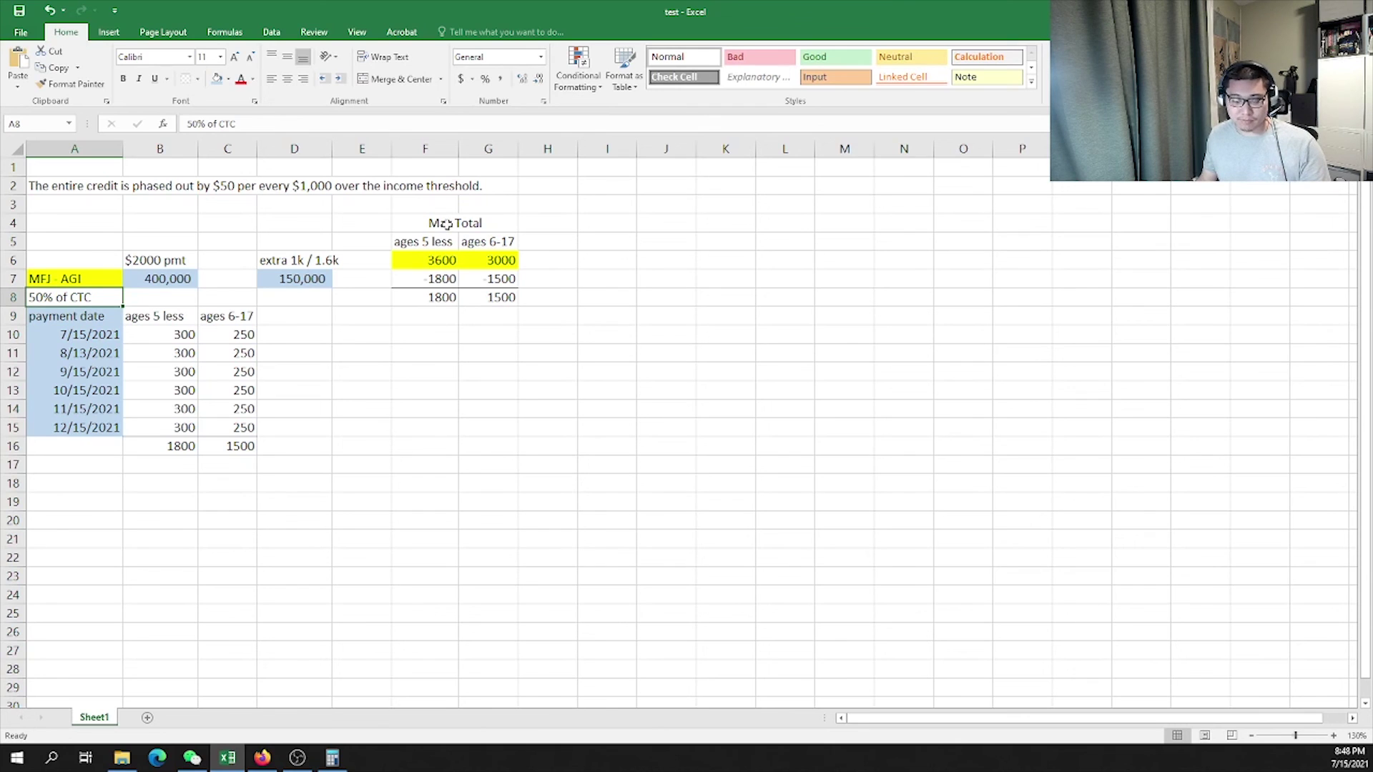
# Compare the maximum credit totals in row 6 with the monthly payments for ages 5 and less and the remainder in F8
pyautogui.click(424, 261)
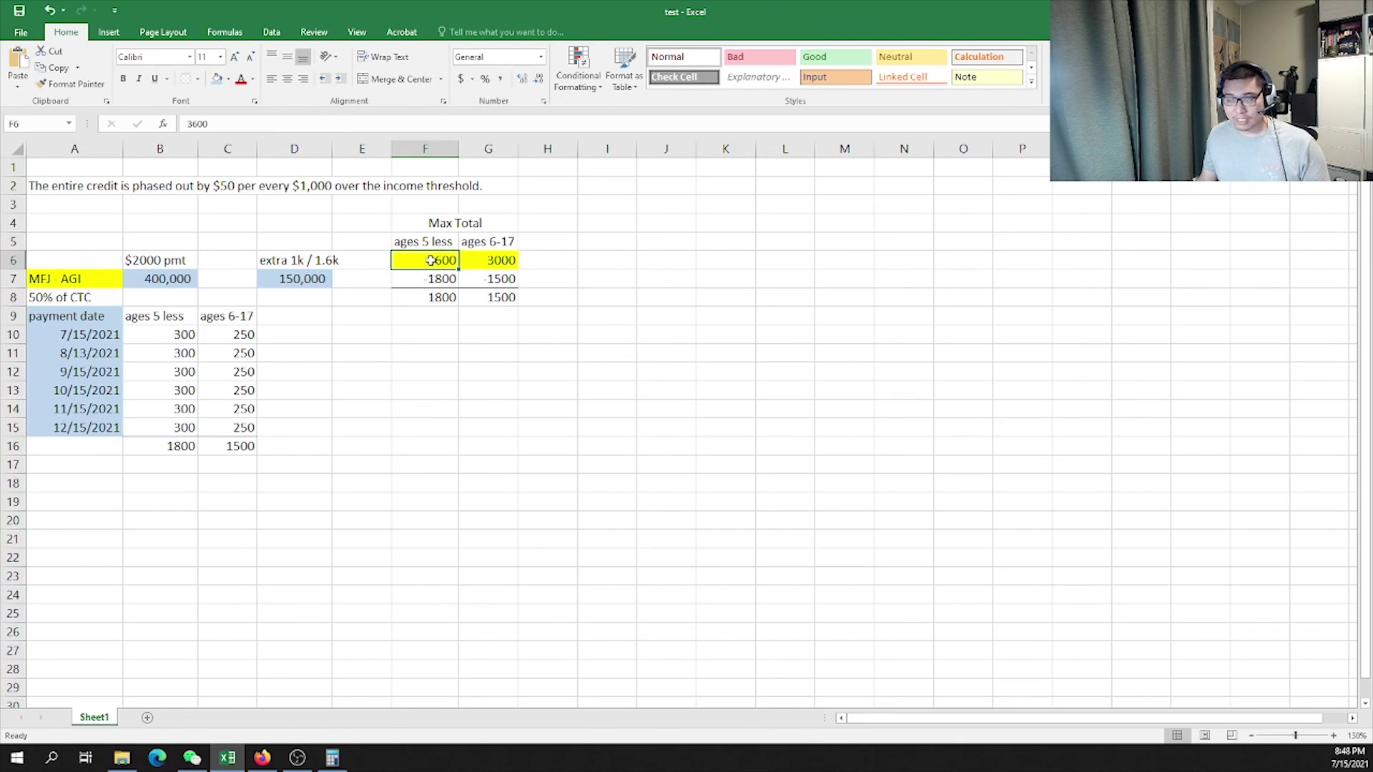
pyautogui.click(500, 260)
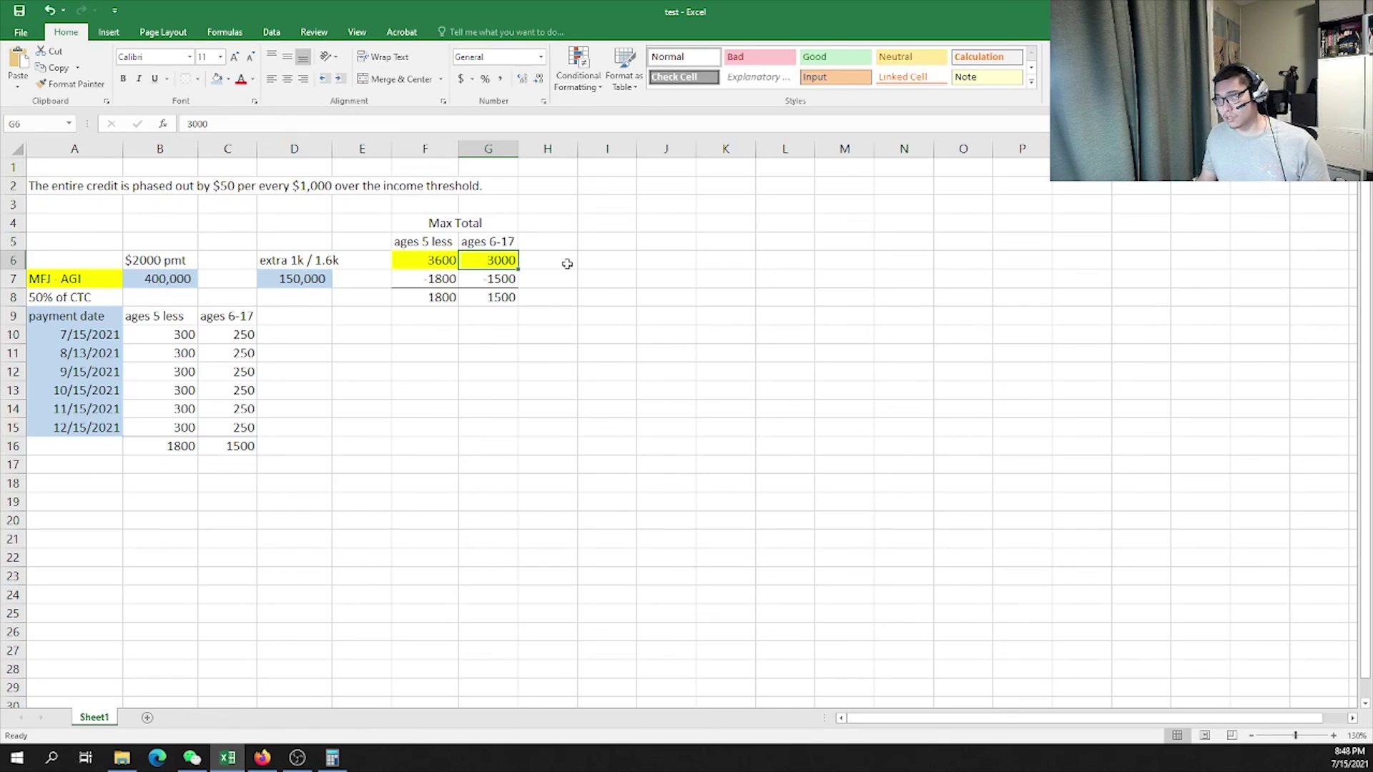
pyautogui.click(91, 302)
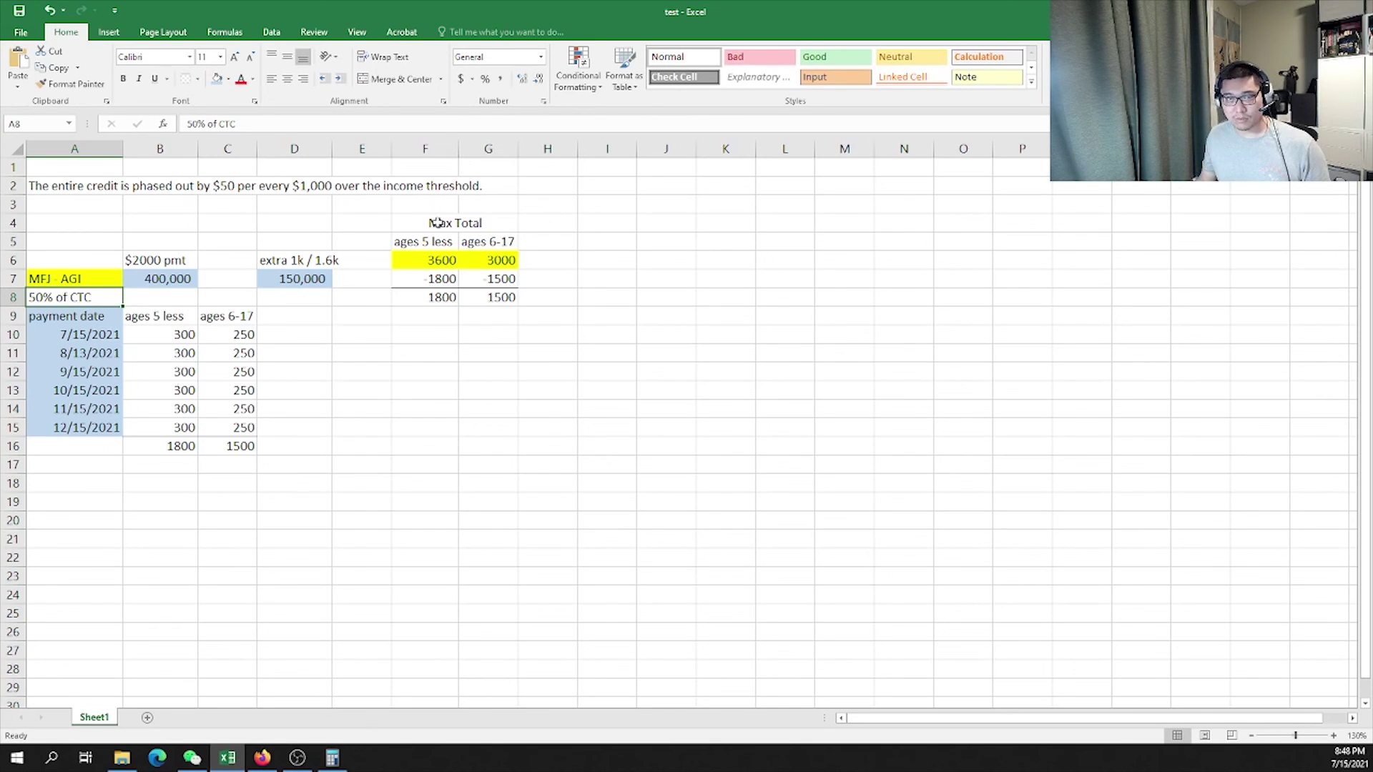
pyautogui.click(425, 261)
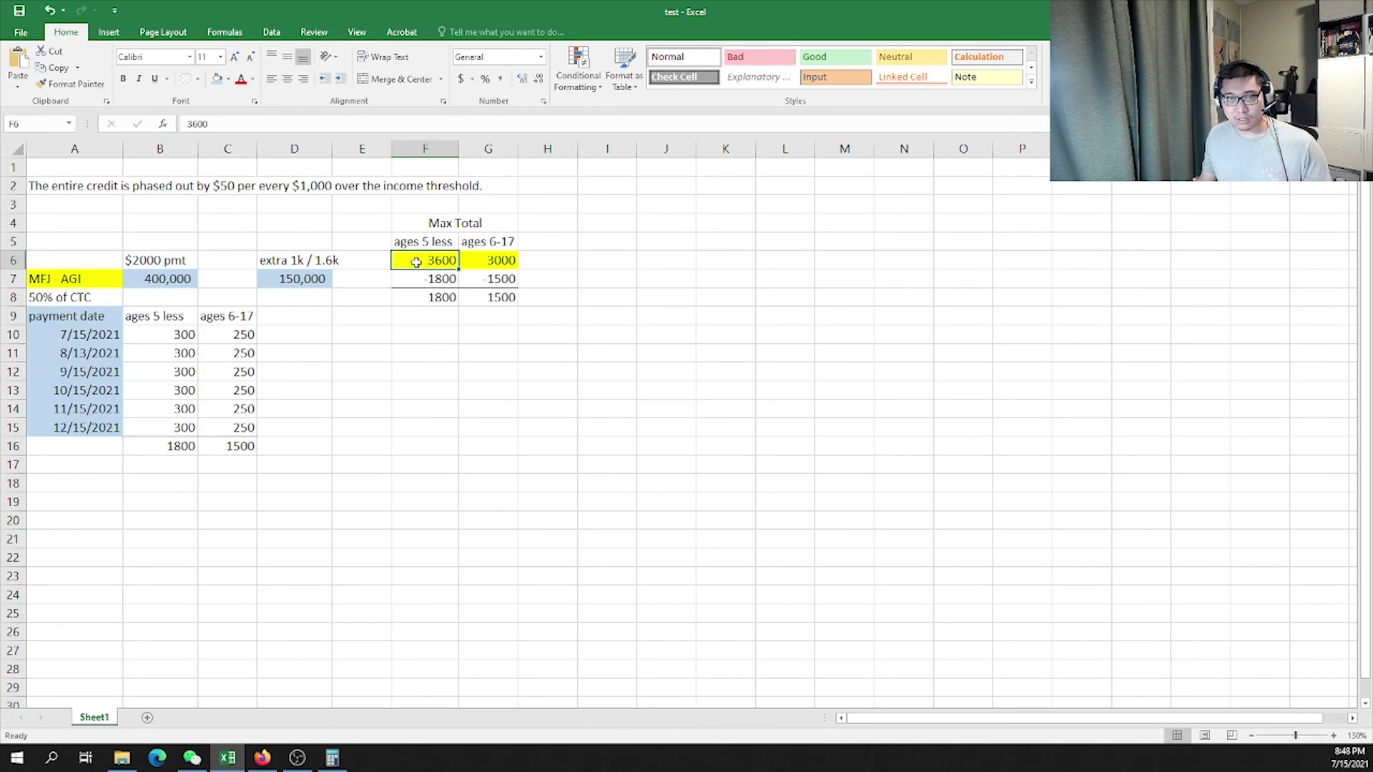
pyautogui.moveTo(148, 336); pyautogui.dragTo(150, 429)
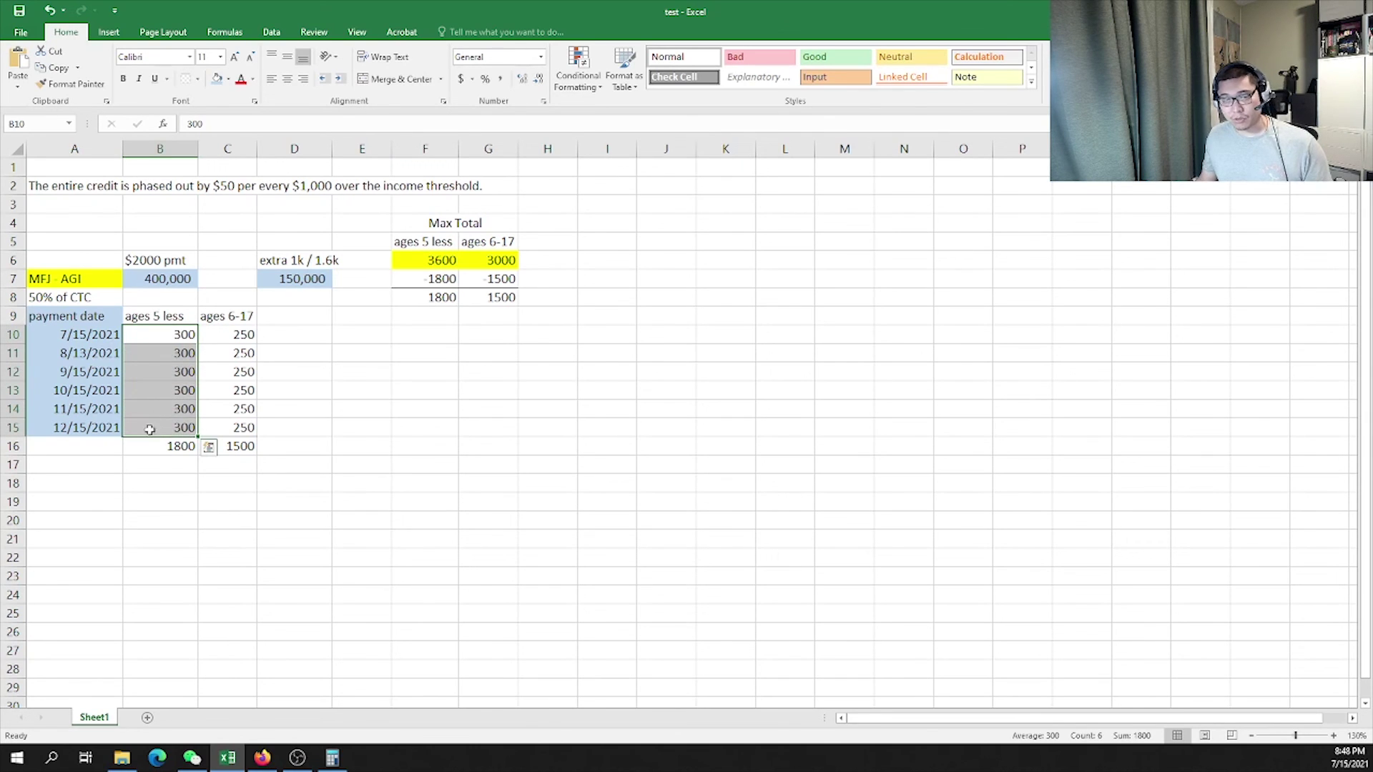
pyautogui.click(150, 445)
pyautogui.click(431, 279)
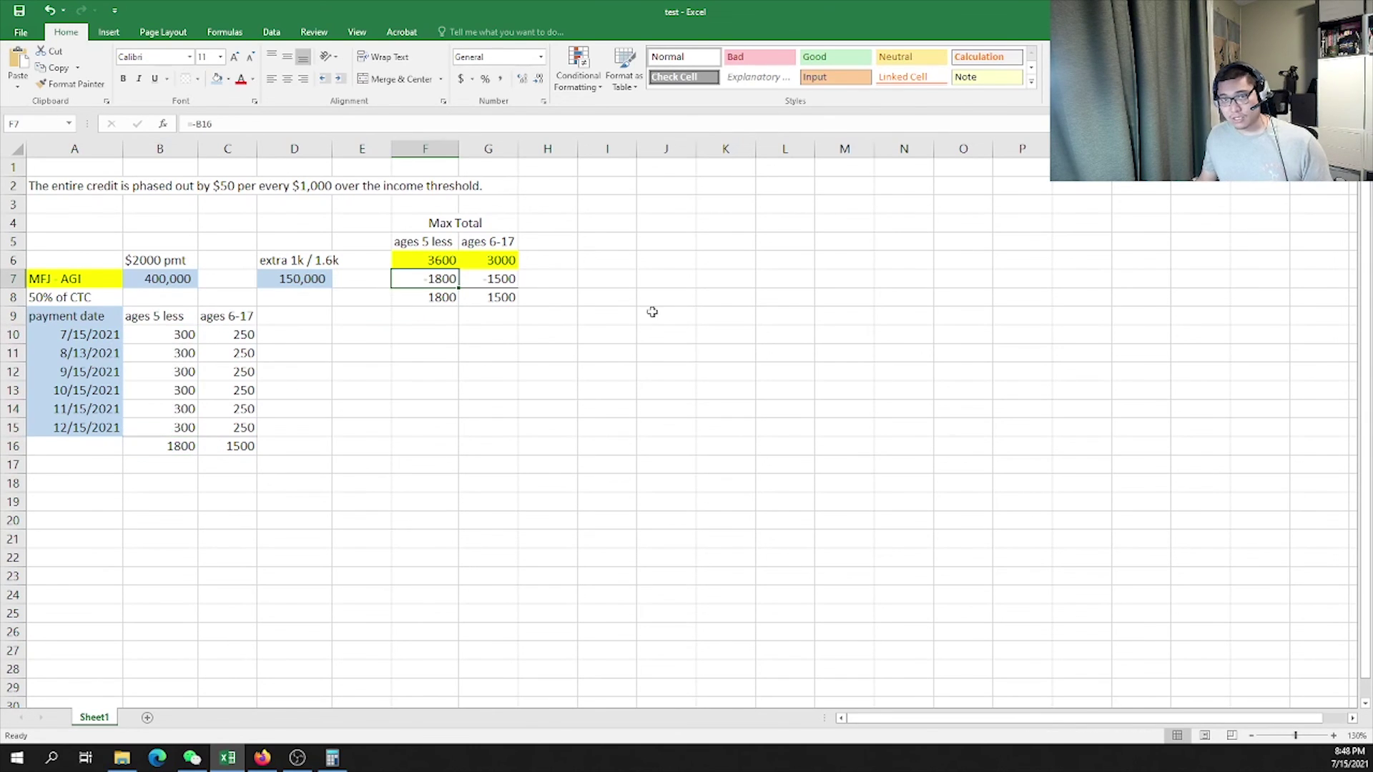
pyautogui.click(441, 299)
# Enter the label "Tax return" in F9, below the remaining credit for ages 5 and less
pyautogui.click(444, 315)
pyautogui.write('Tax')
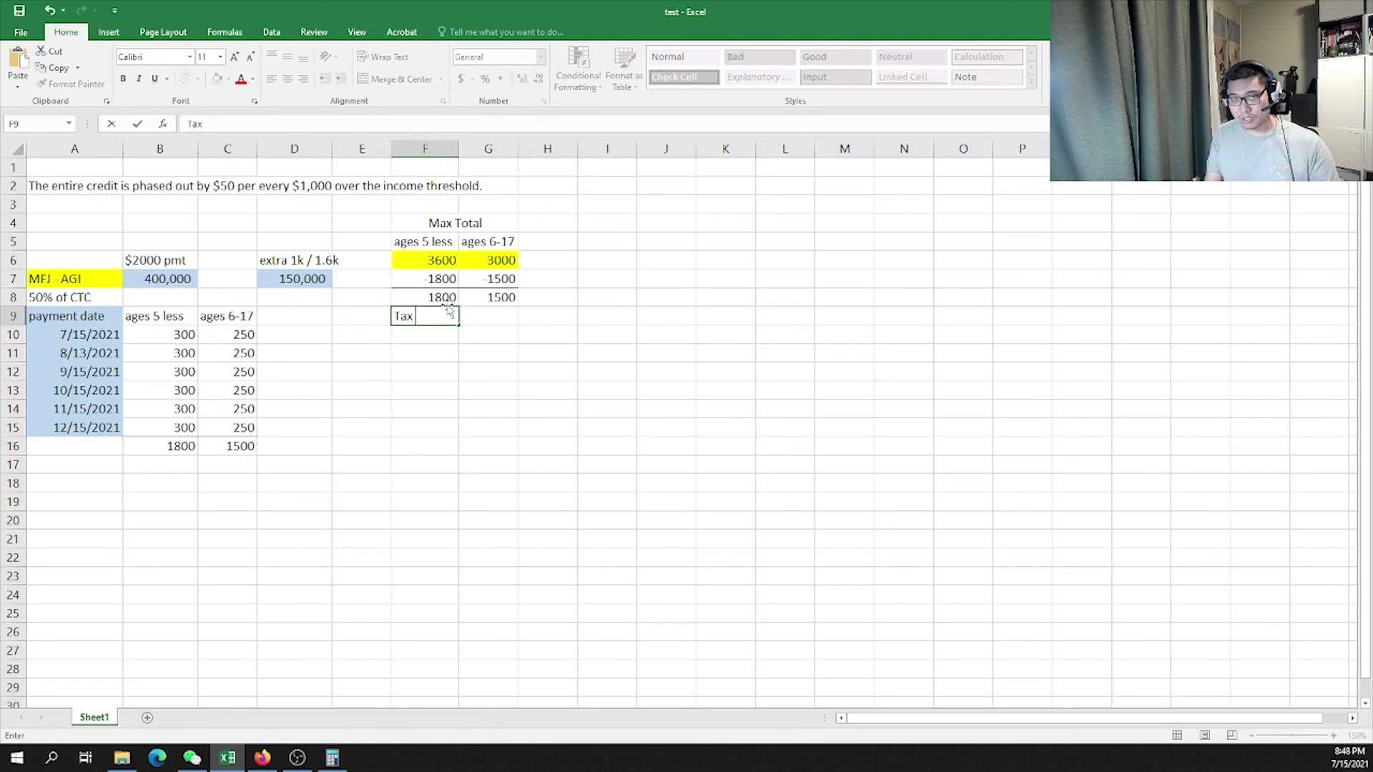
pyautogui.write(' return')
pyautogui.press('Return')
# Copy the "Tax return" label from F9 into G9, below the remaining credit for ages 6-17
pyautogui.click(438, 315)
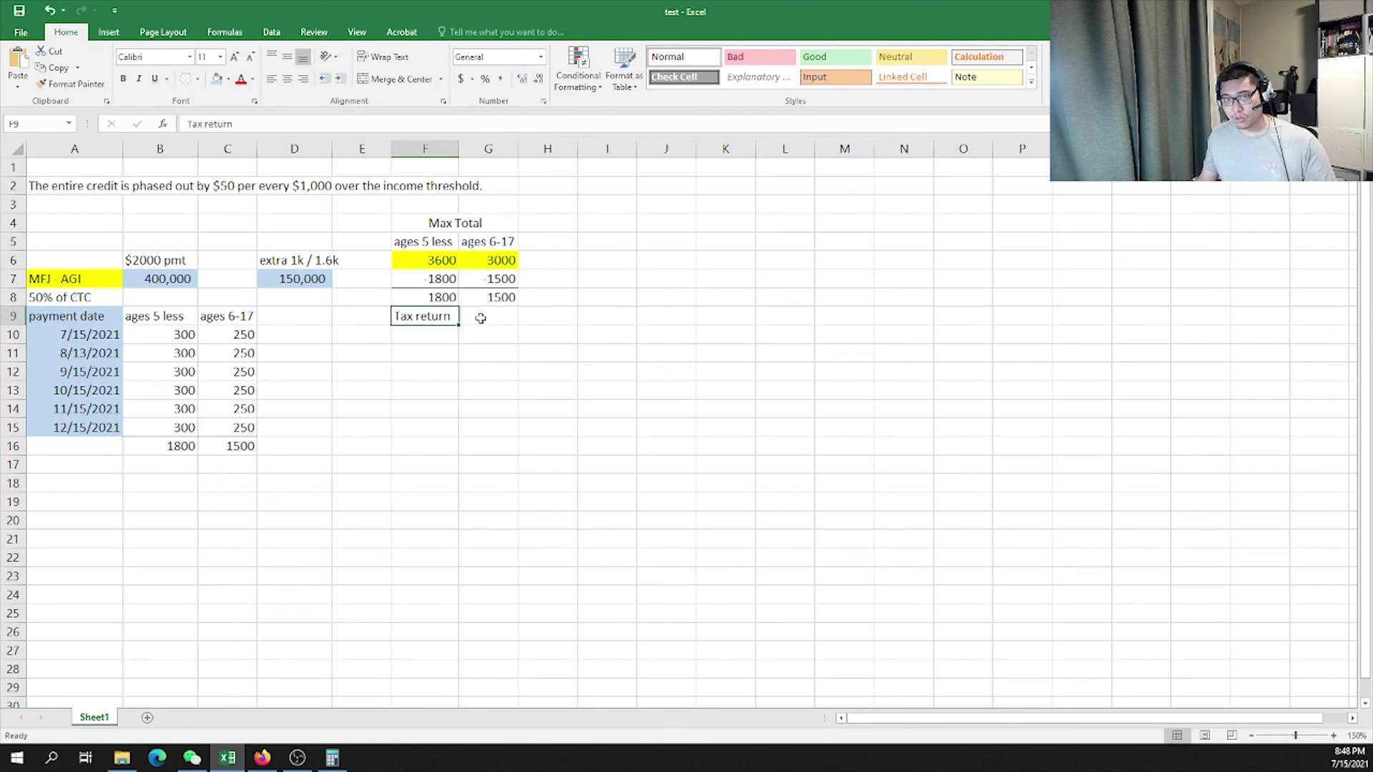
pyautogui.hotkey('ctrl', 'c')
pyautogui.click(481, 318)
pyautogui.hotkey('ctrl', 'v')
pyautogui.click(533, 333)
pyautogui.click(547, 296)
pyautogui.press('Escape')
pyautogui.click(560, 257)
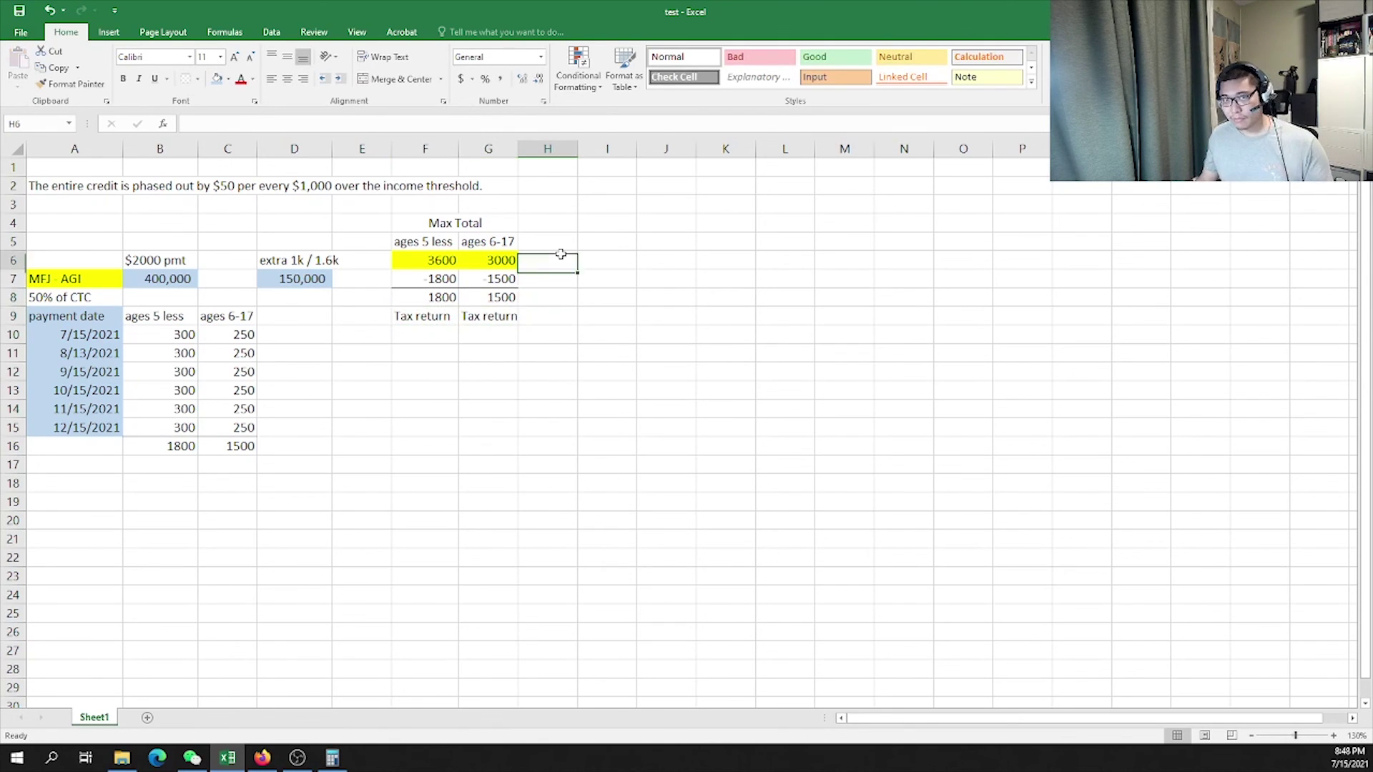
# Review the remaining tax return credit, the advance payments under 50% of CTC, and the MFJ AGI threshold for the $2000 payment
pyautogui.click(426, 315)
pyautogui.click(440, 297)
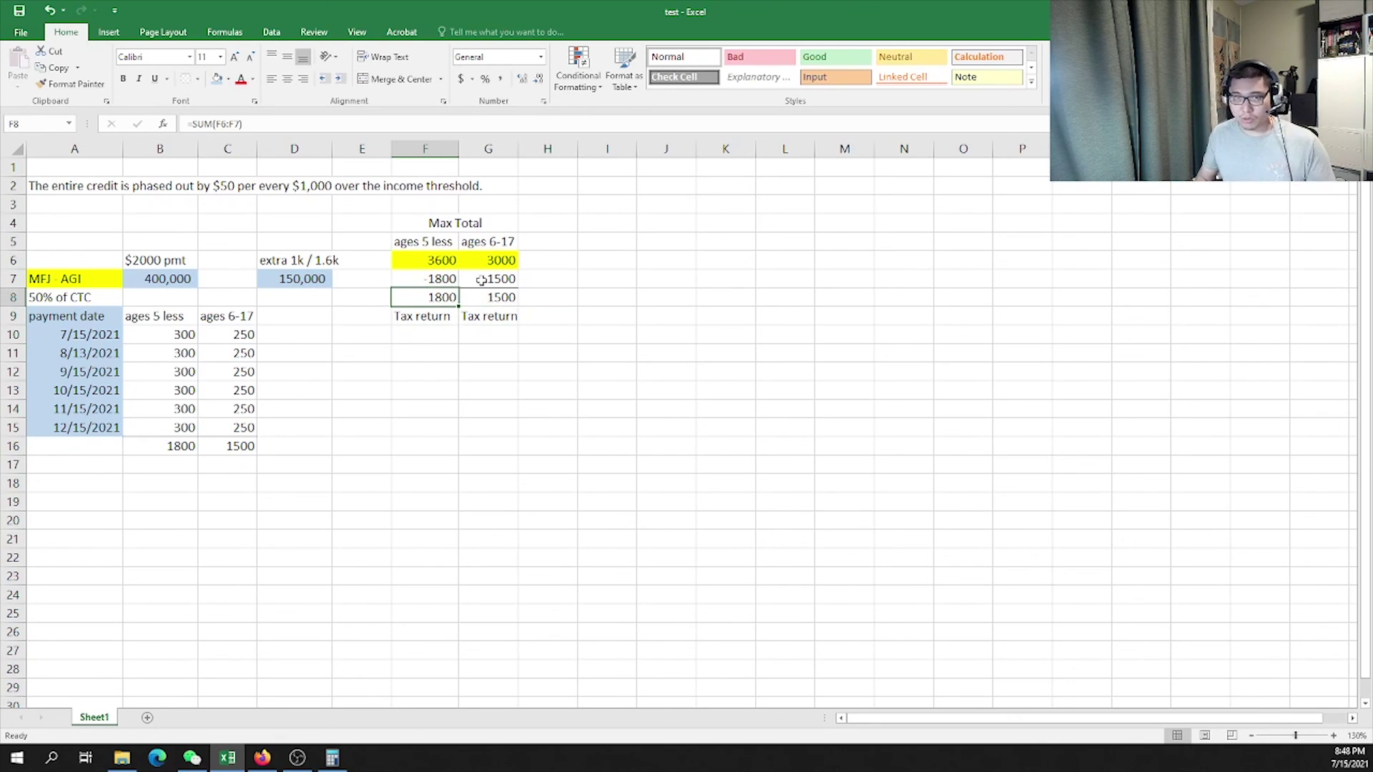
pyautogui.press('Down')
pyautogui.press('Up')
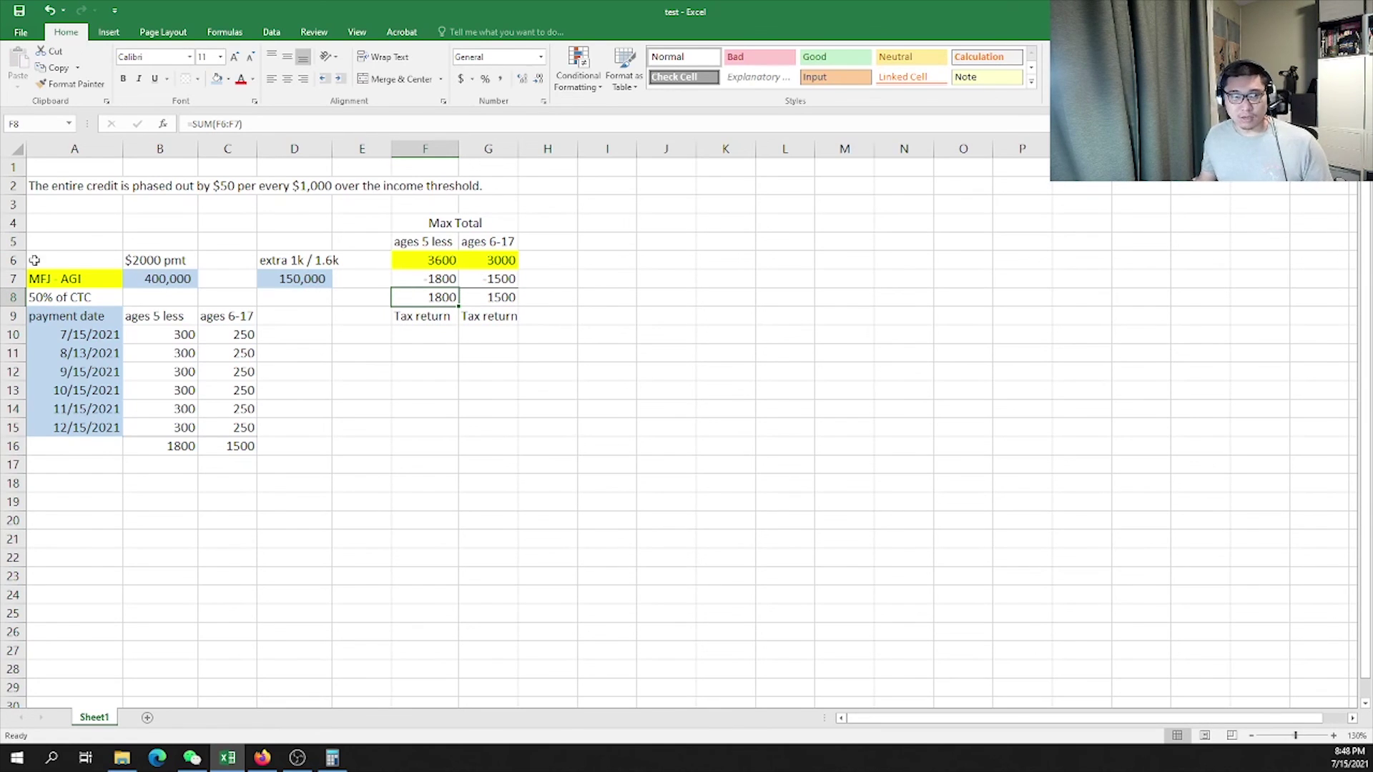
pyautogui.click(77, 297)
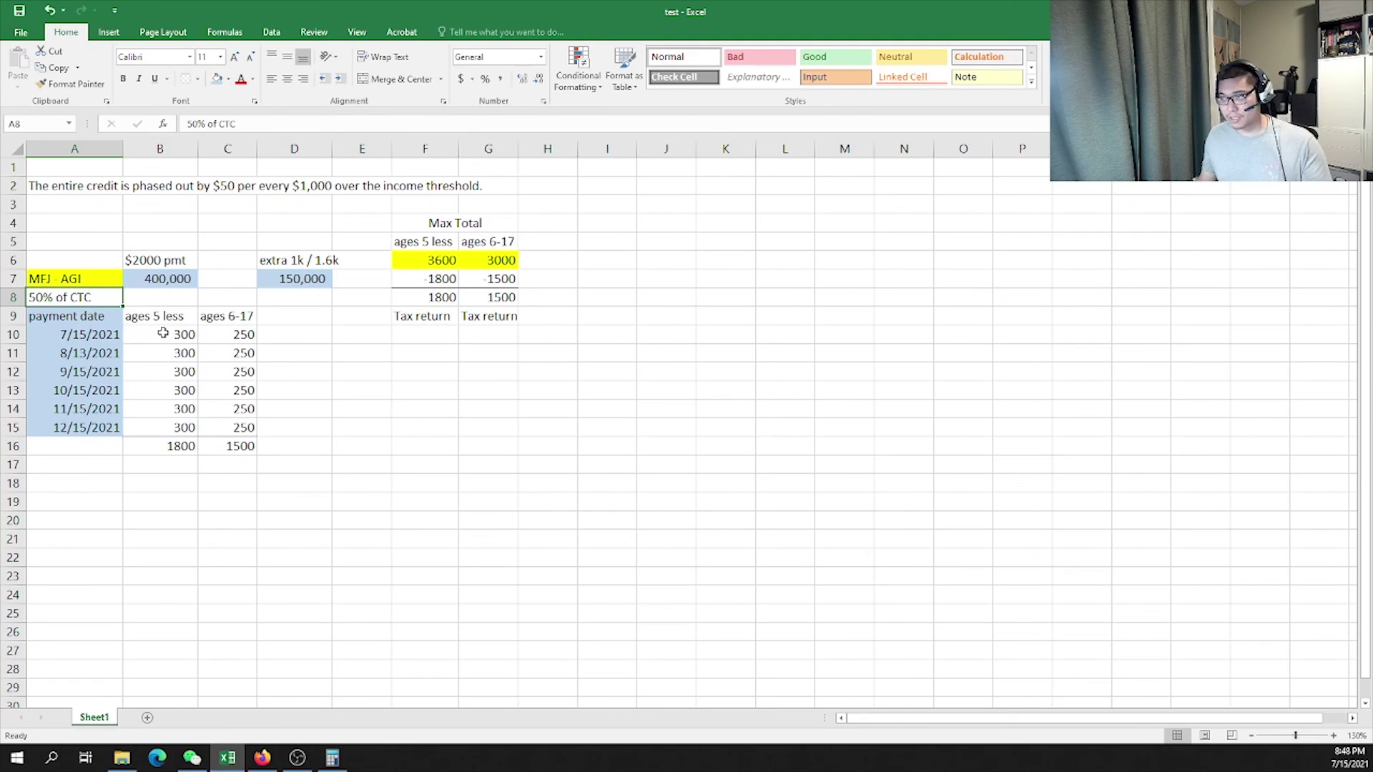
pyautogui.click(236, 335)
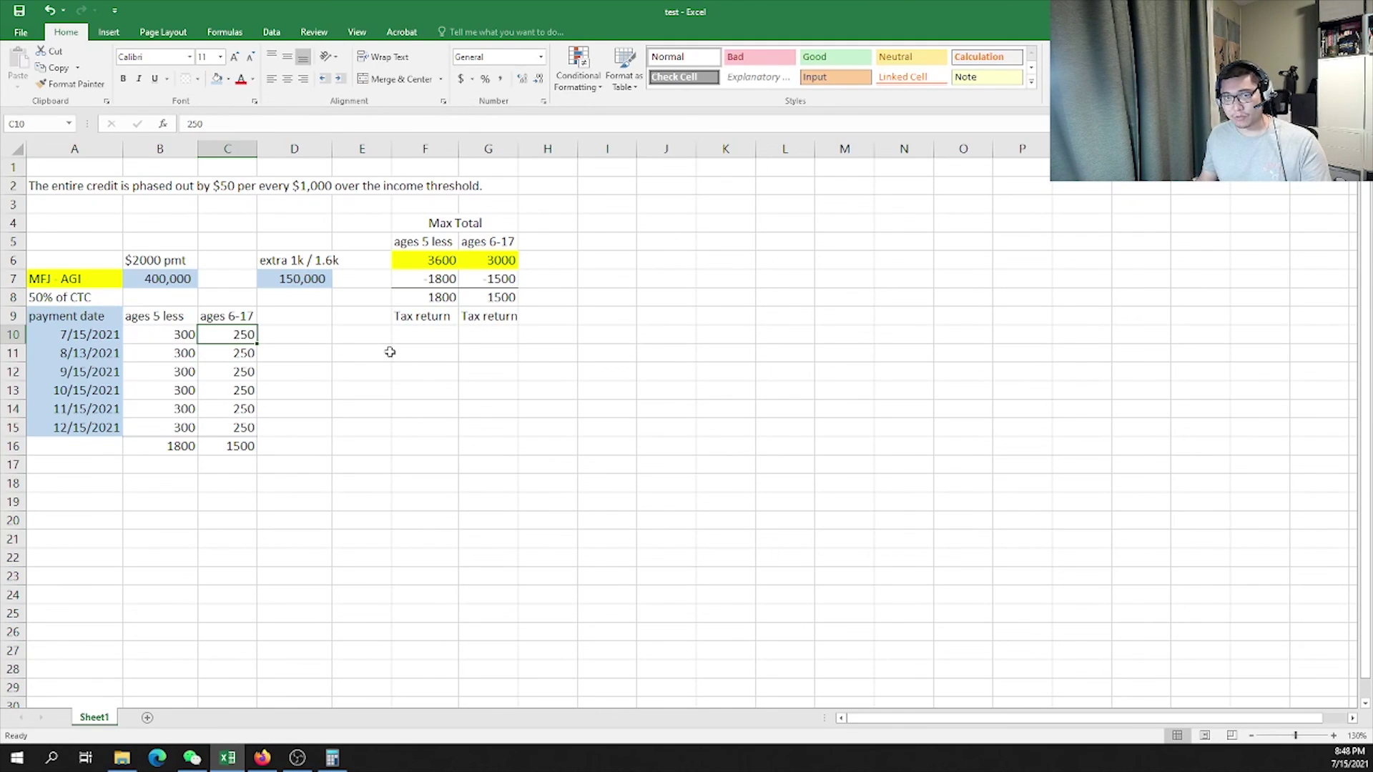
pyautogui.click(85, 300)
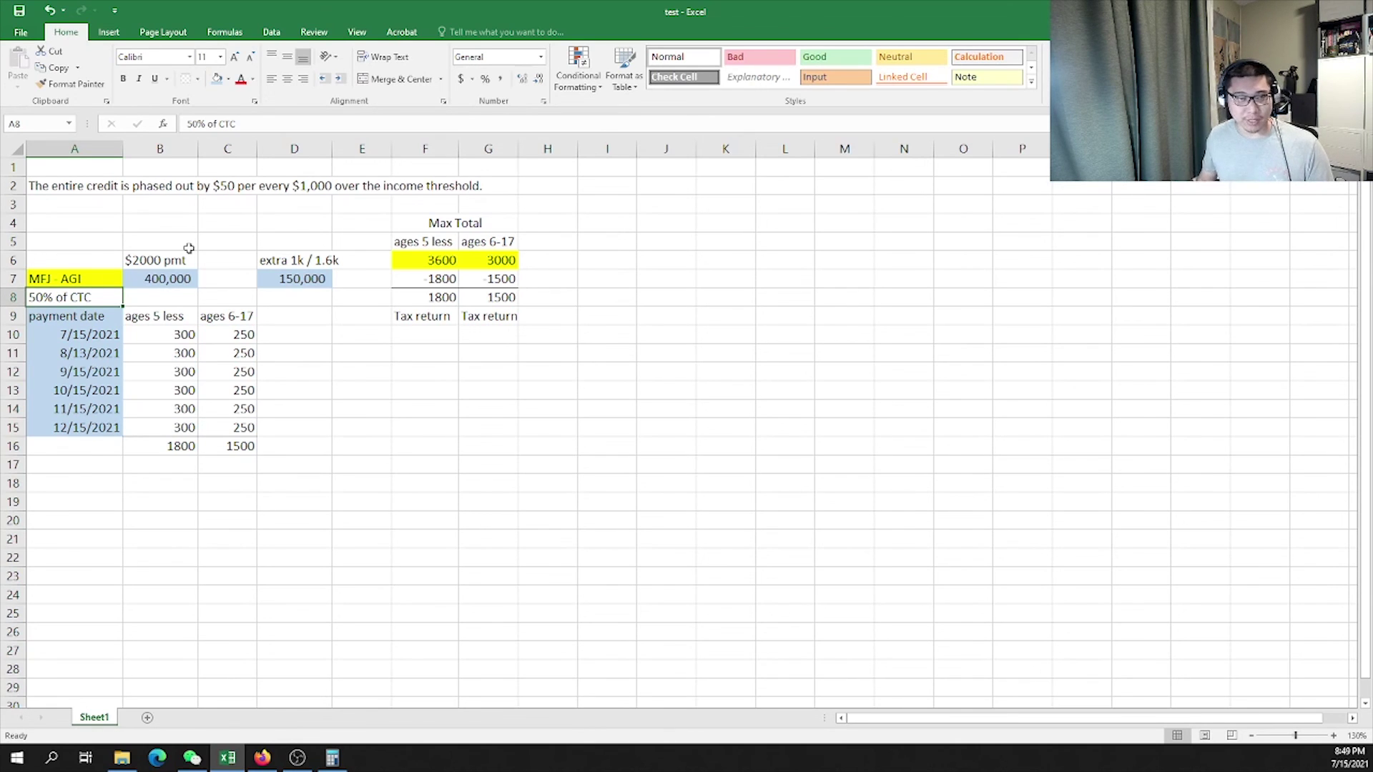
pyautogui.press('Up')
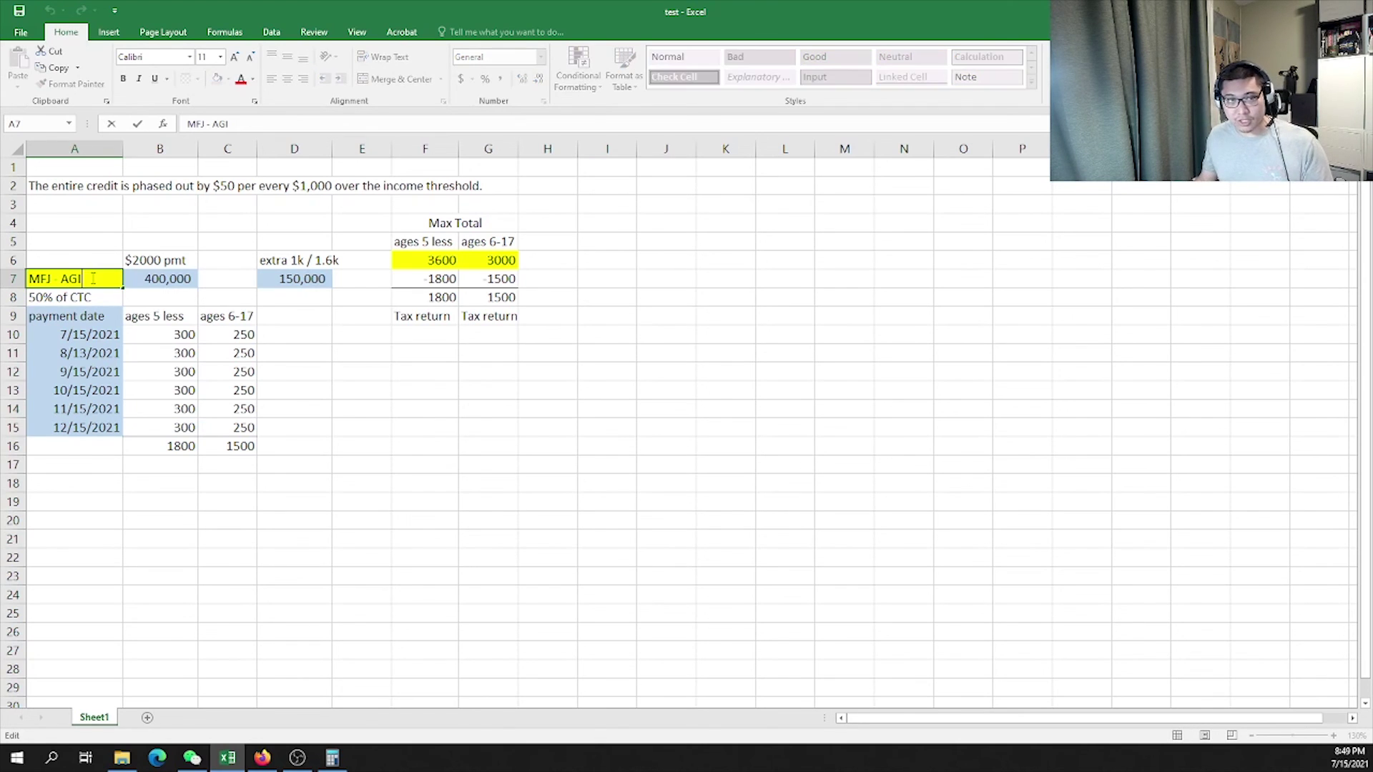
pyautogui.click(190, 278)
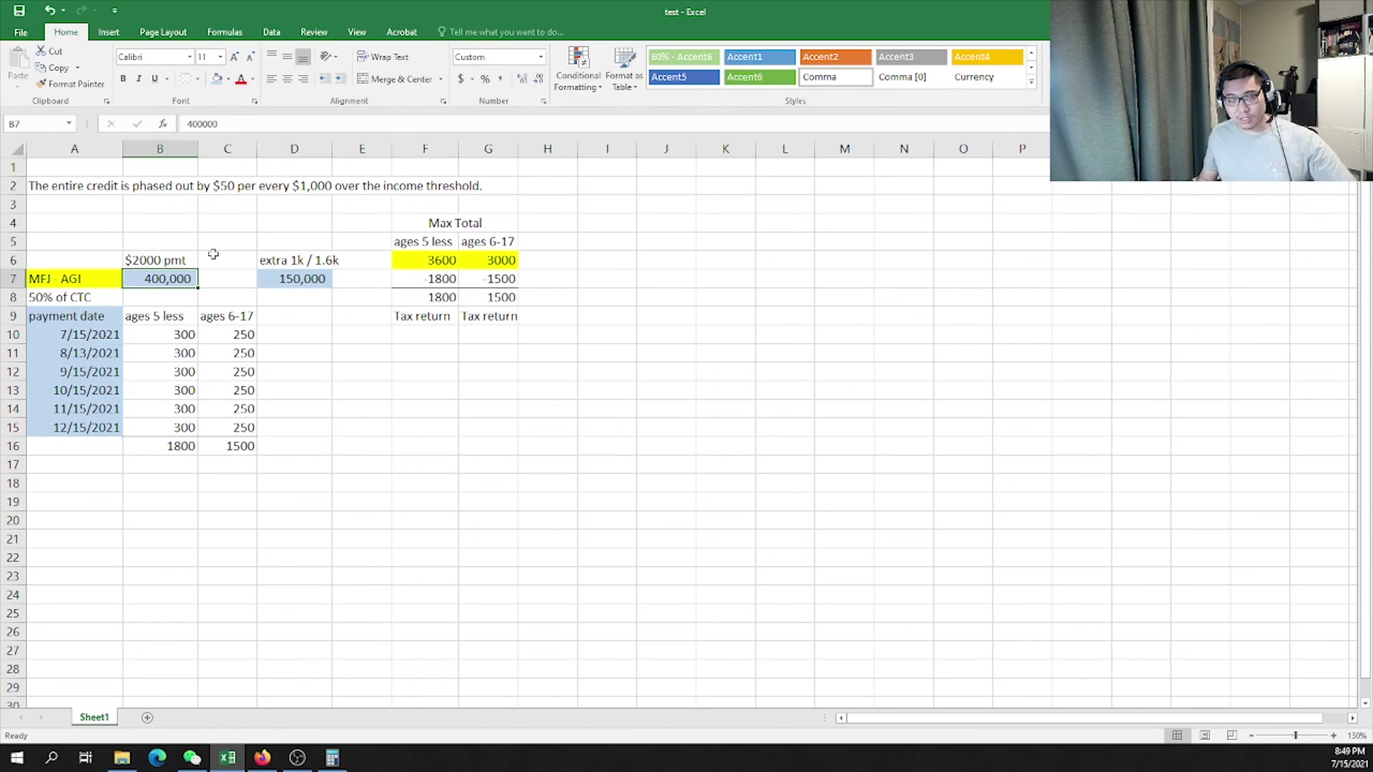
pyautogui.press('Right')
pyautogui.press('Left')
pyautogui.press('Left')
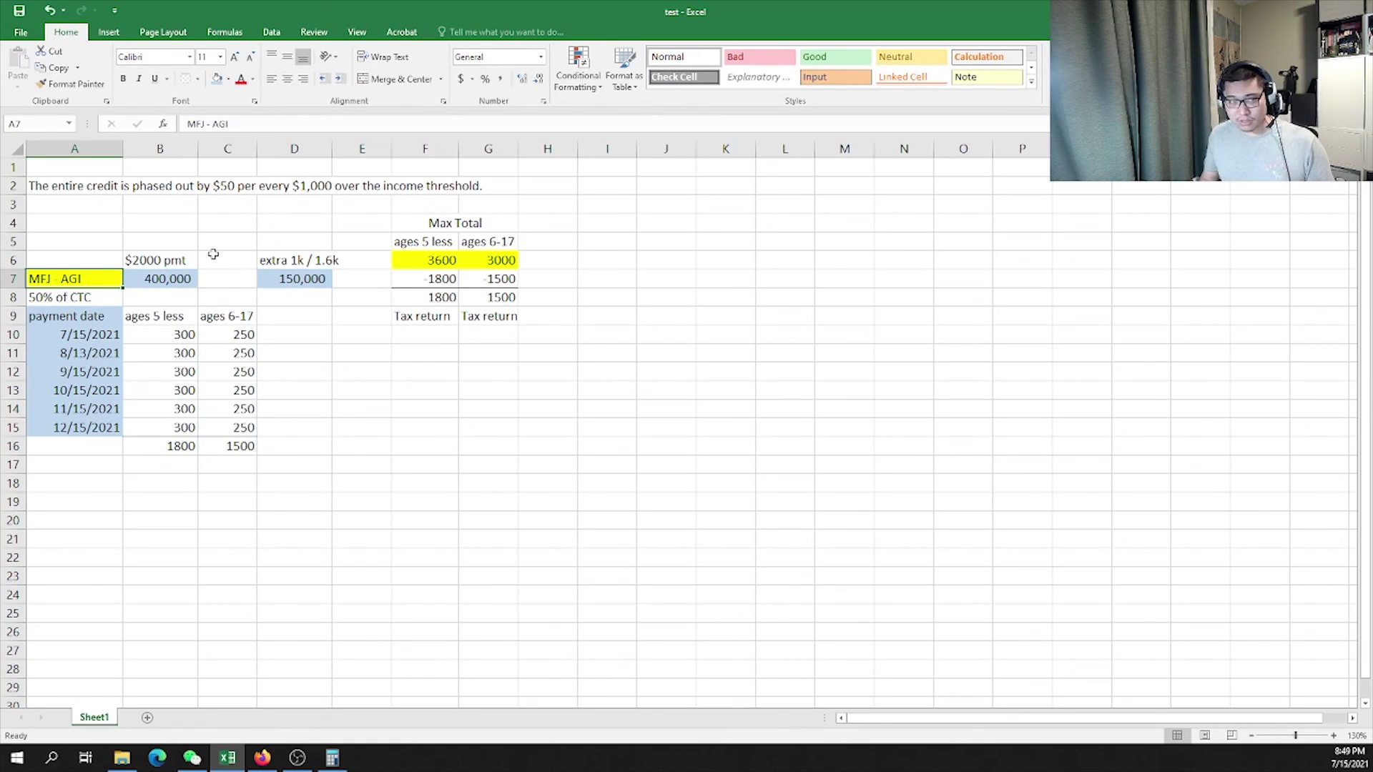
pyautogui.press('Right')
pyautogui.press('Left')
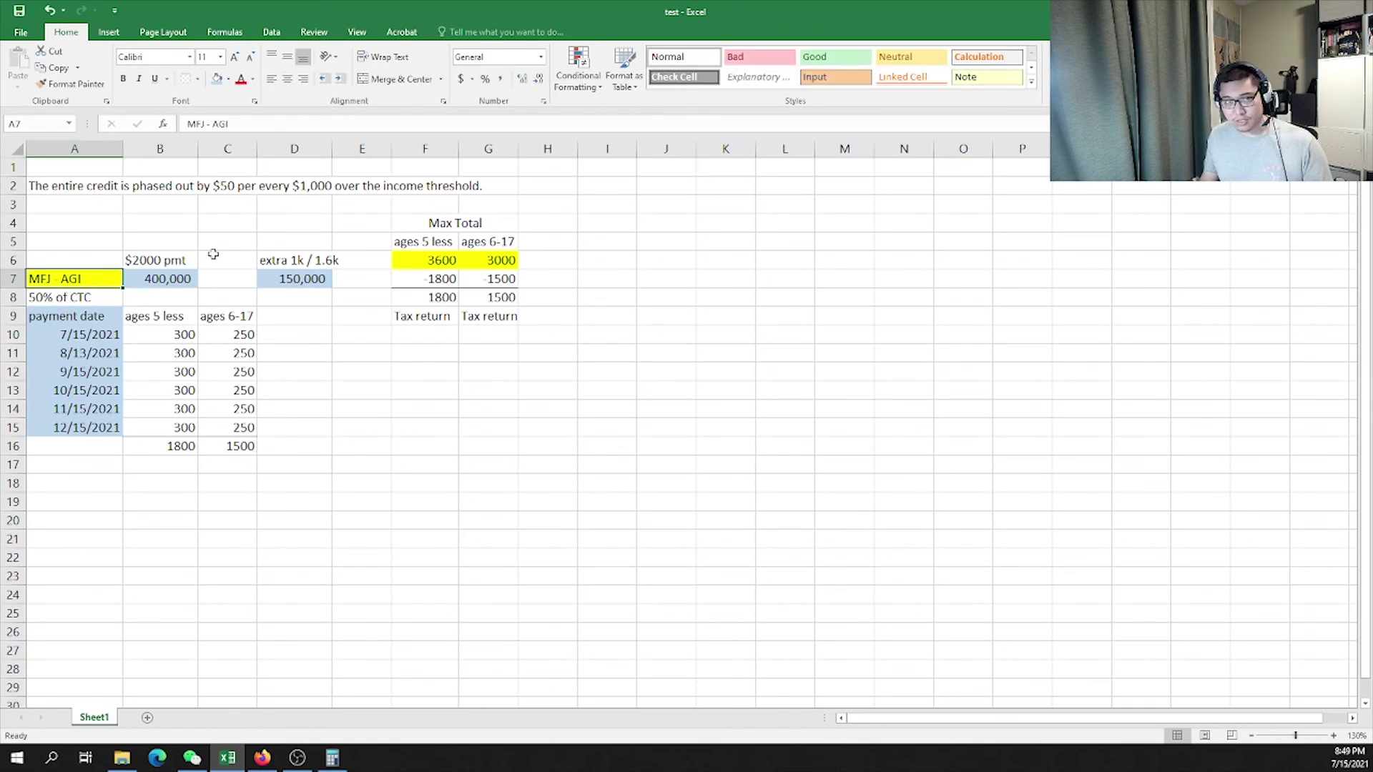
# Enter the label "1040 Line 11" in cell A6, above the MFJ - AGI label
pyautogui.press('Up')
pyautogui.write('1040')
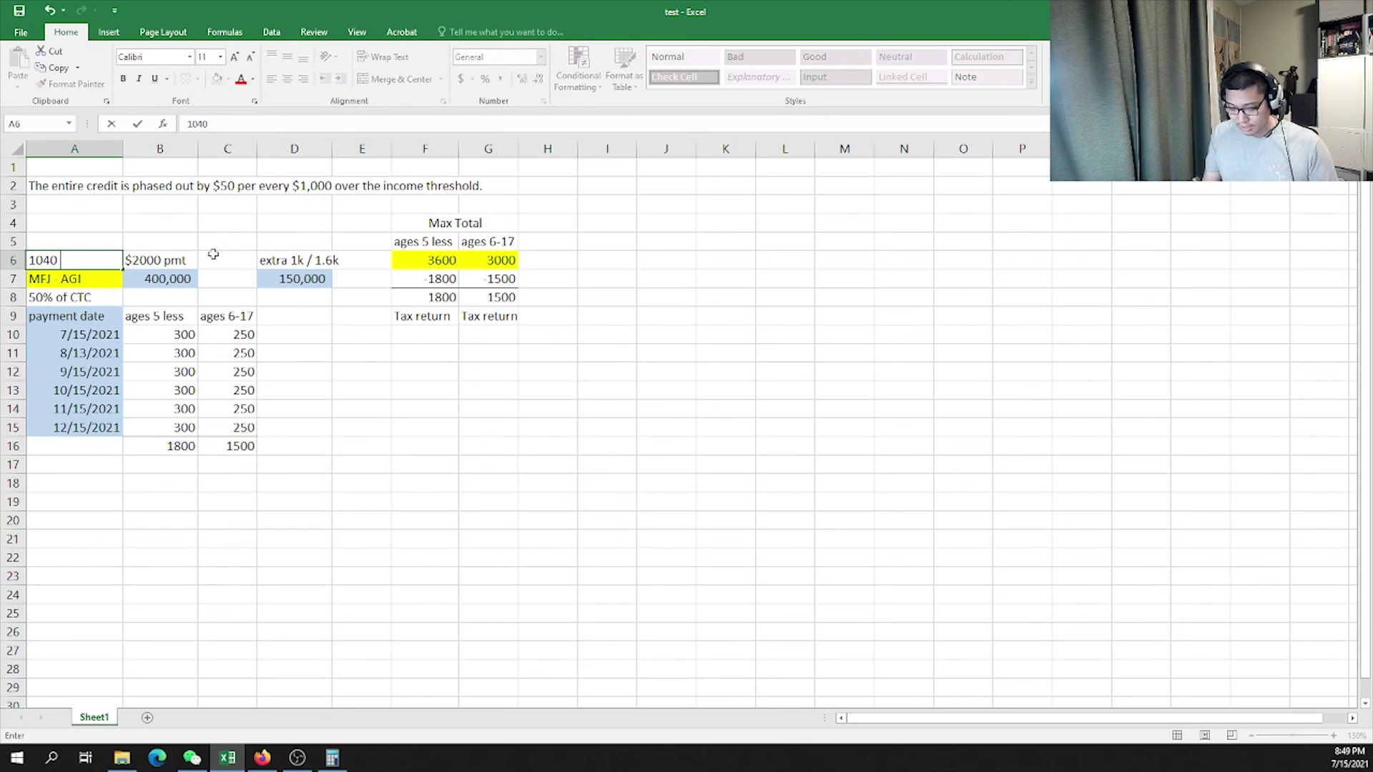
pyautogui.write(' Line 11')
pyautogui.press('Return')
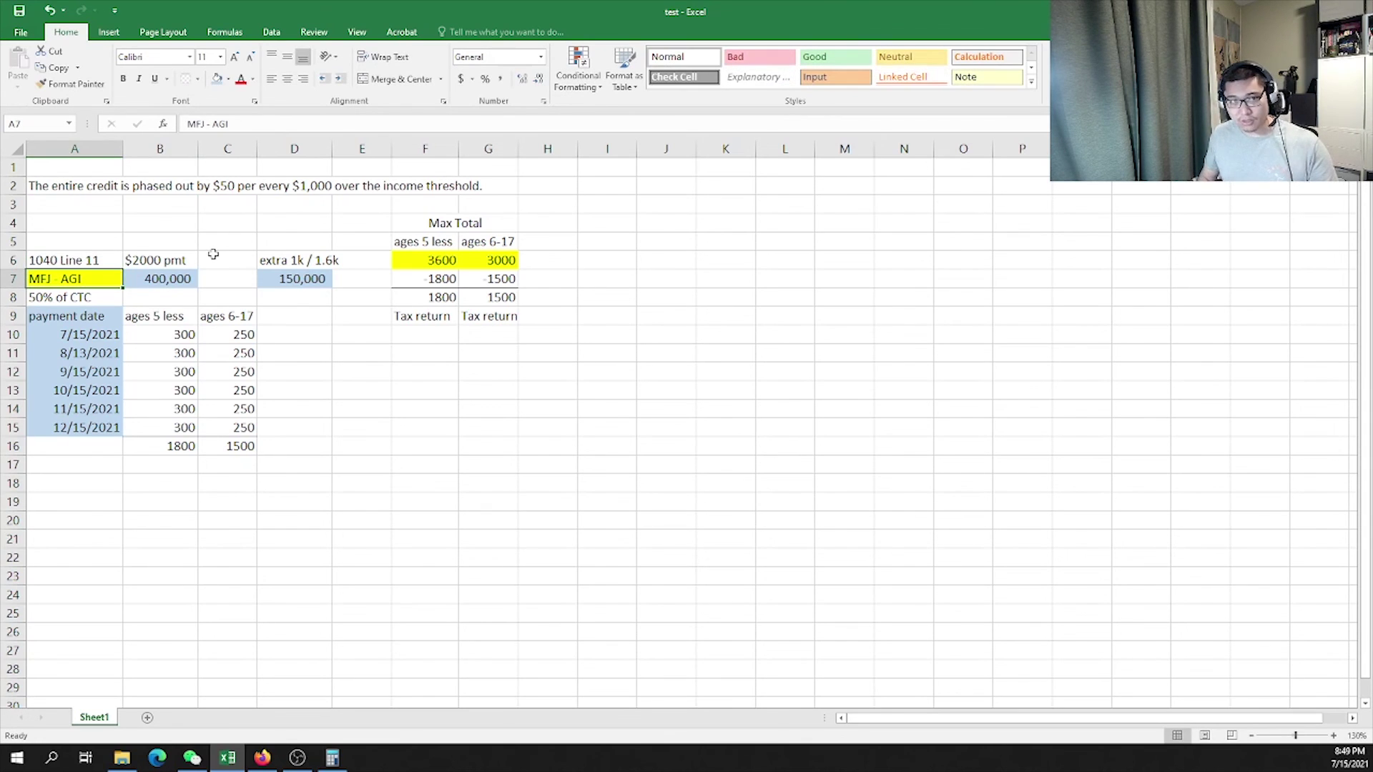
# Review the 1040 Line 11 and MFJ - AGI labels, the two payment headings, and the age-group headings under Max Total
pyautogui.press('Up')
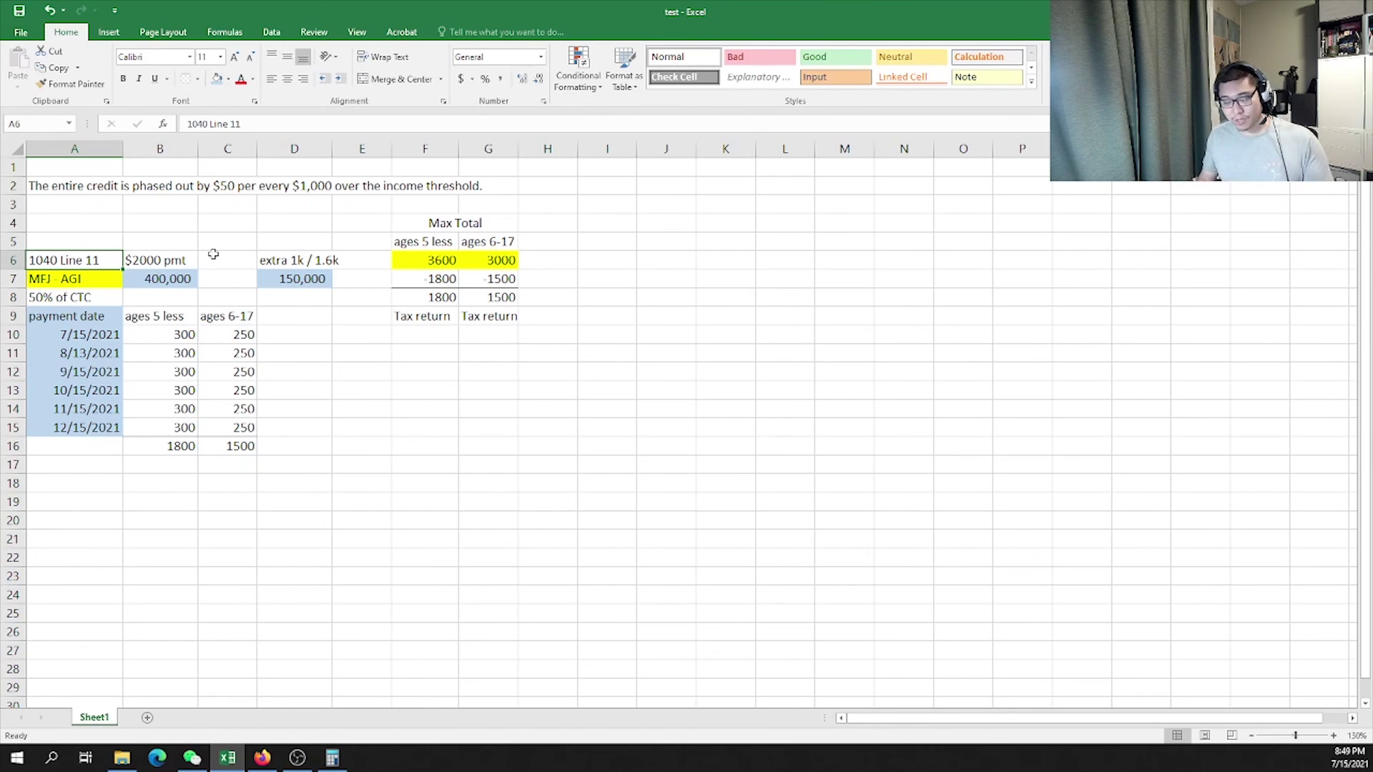
pyautogui.press('Down')
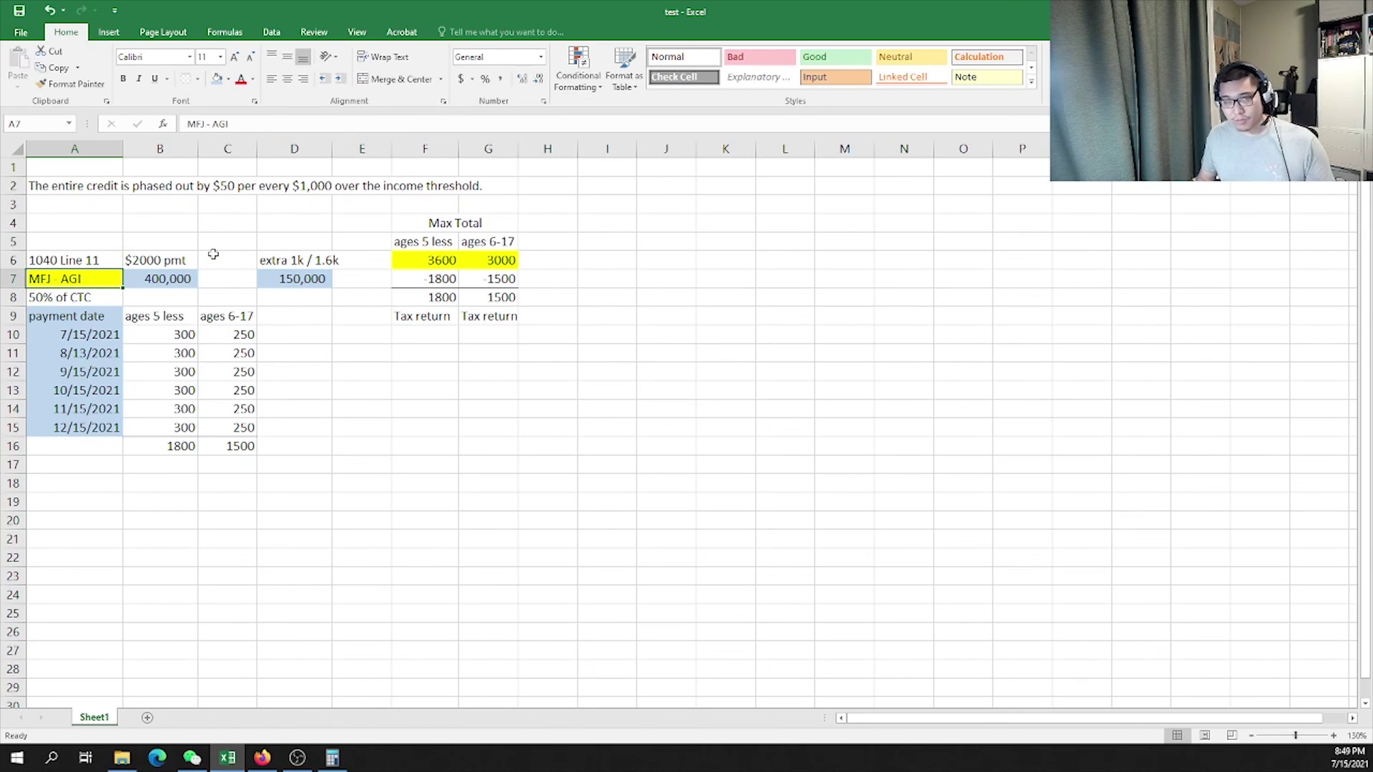
pyautogui.press('Right')
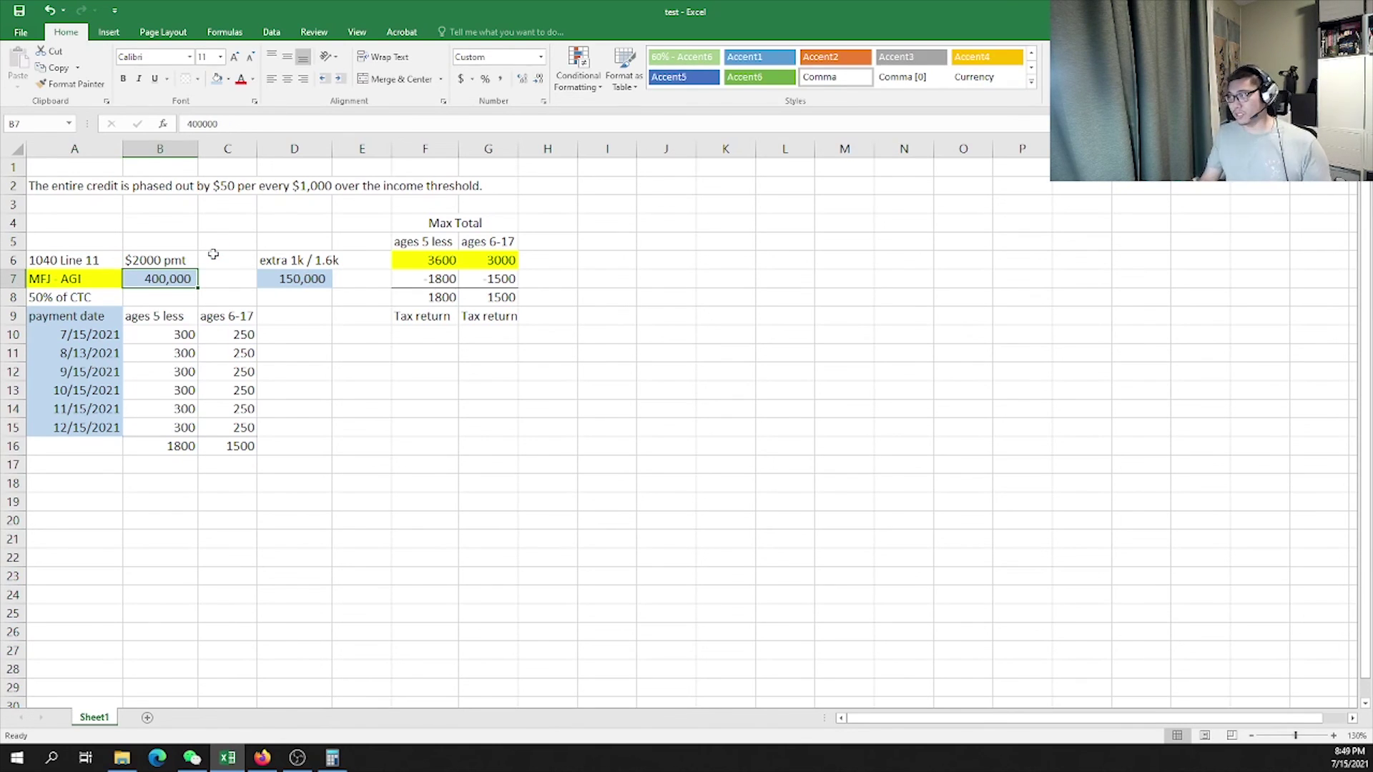
pyautogui.press('Up')
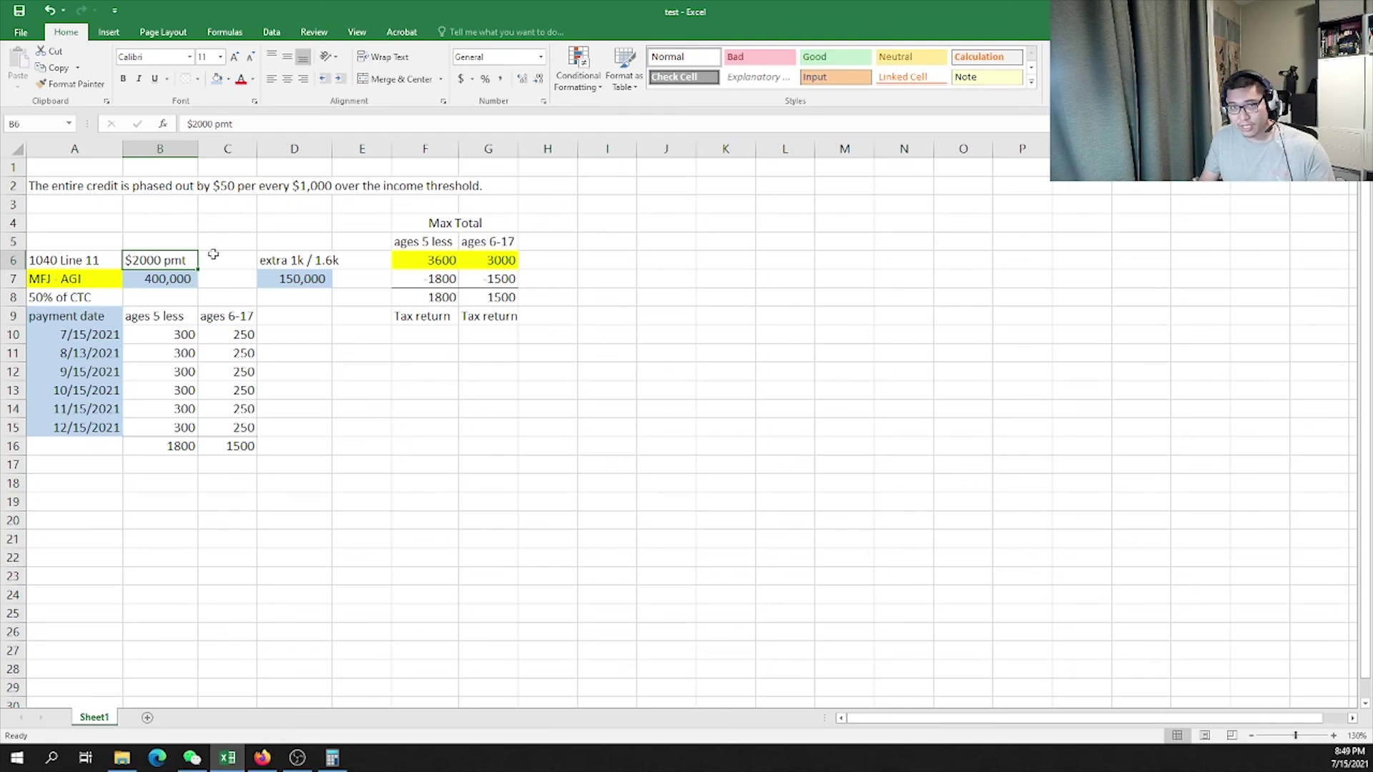
pyautogui.press('Right')
pyautogui.press('Right')
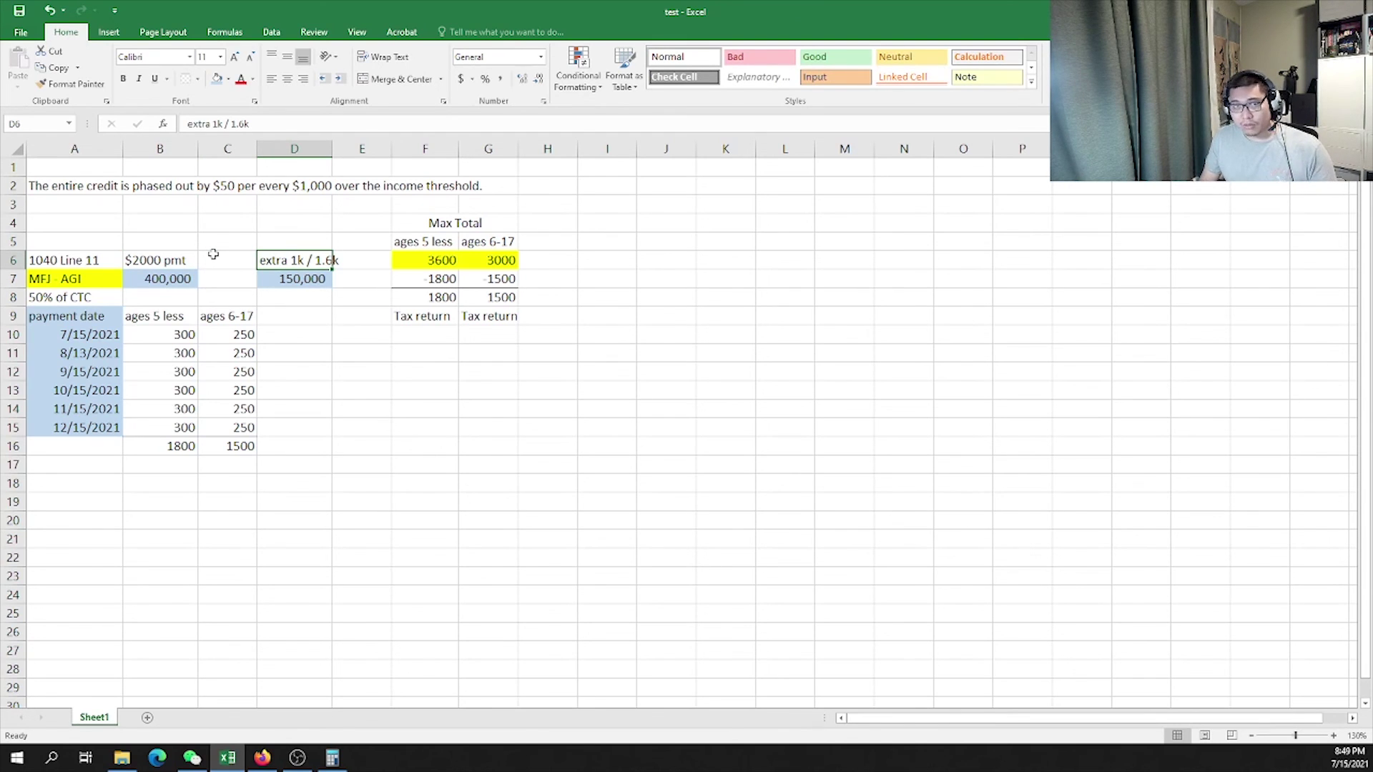
pyautogui.press('Right')
pyautogui.press('Right')
pyautogui.press('Up')
pyautogui.hotkey('shift', 'Right')
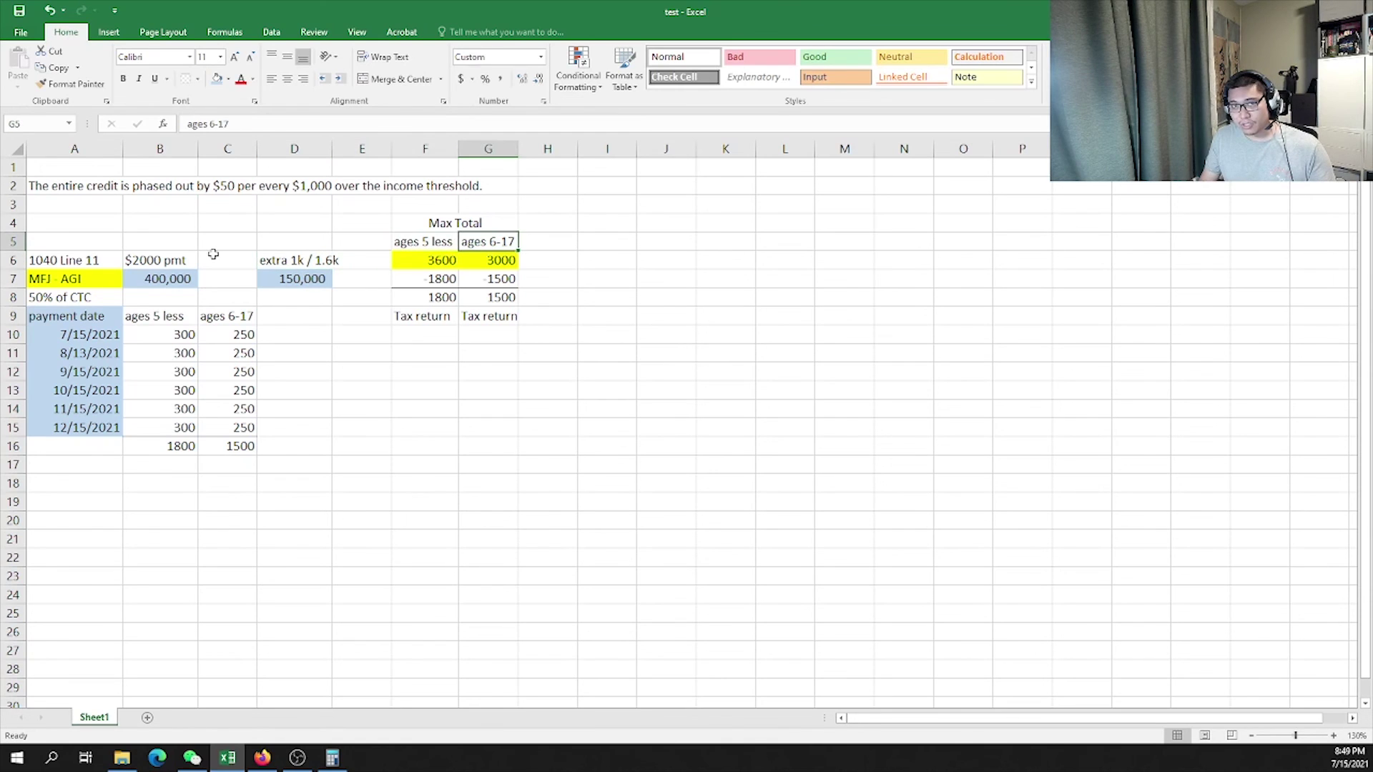
pyautogui.hotkey('shift', 'Left')
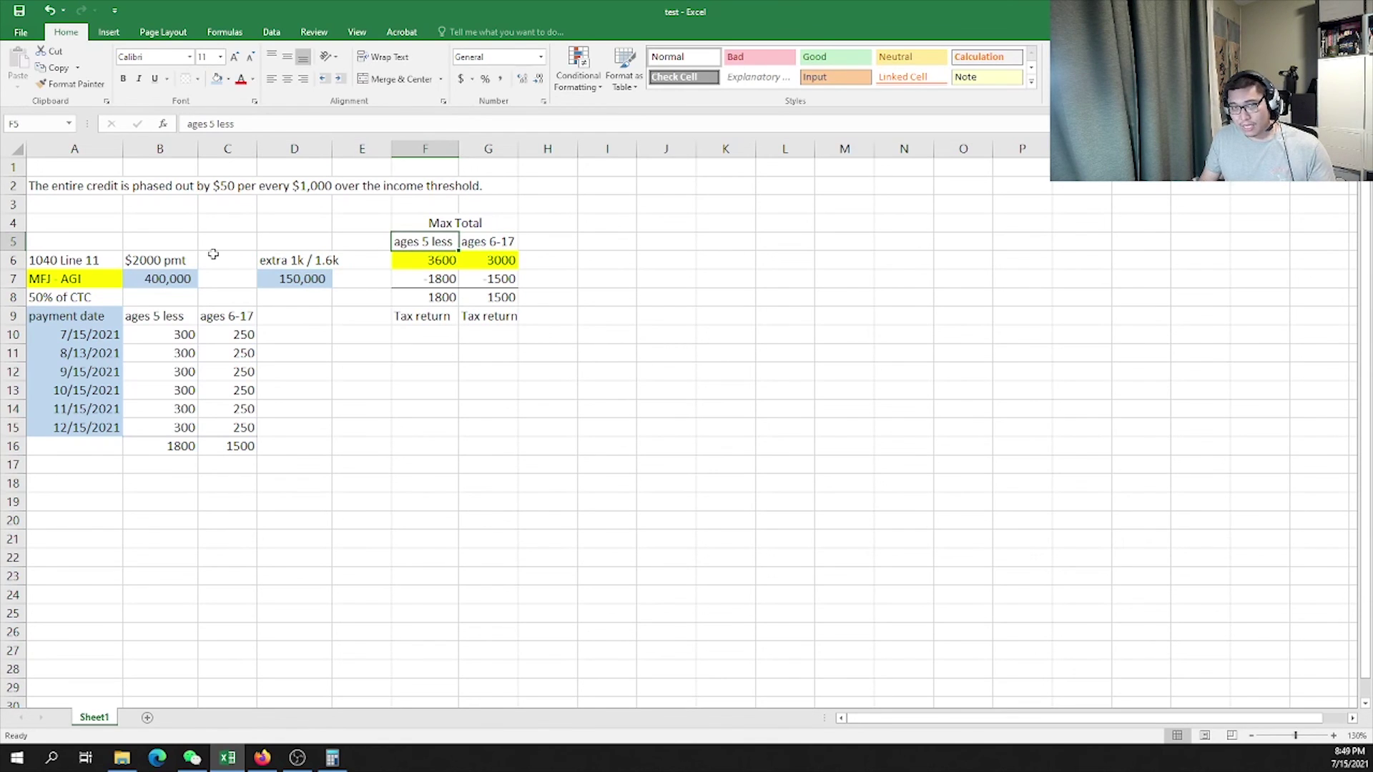
pyautogui.press('Right')
pyautogui.press('Down')
pyautogui.press('Left')
pyautogui.press('Left')
pyautogui.press('Left')
pyautogui.press('Left')
pyautogui.press('Left')
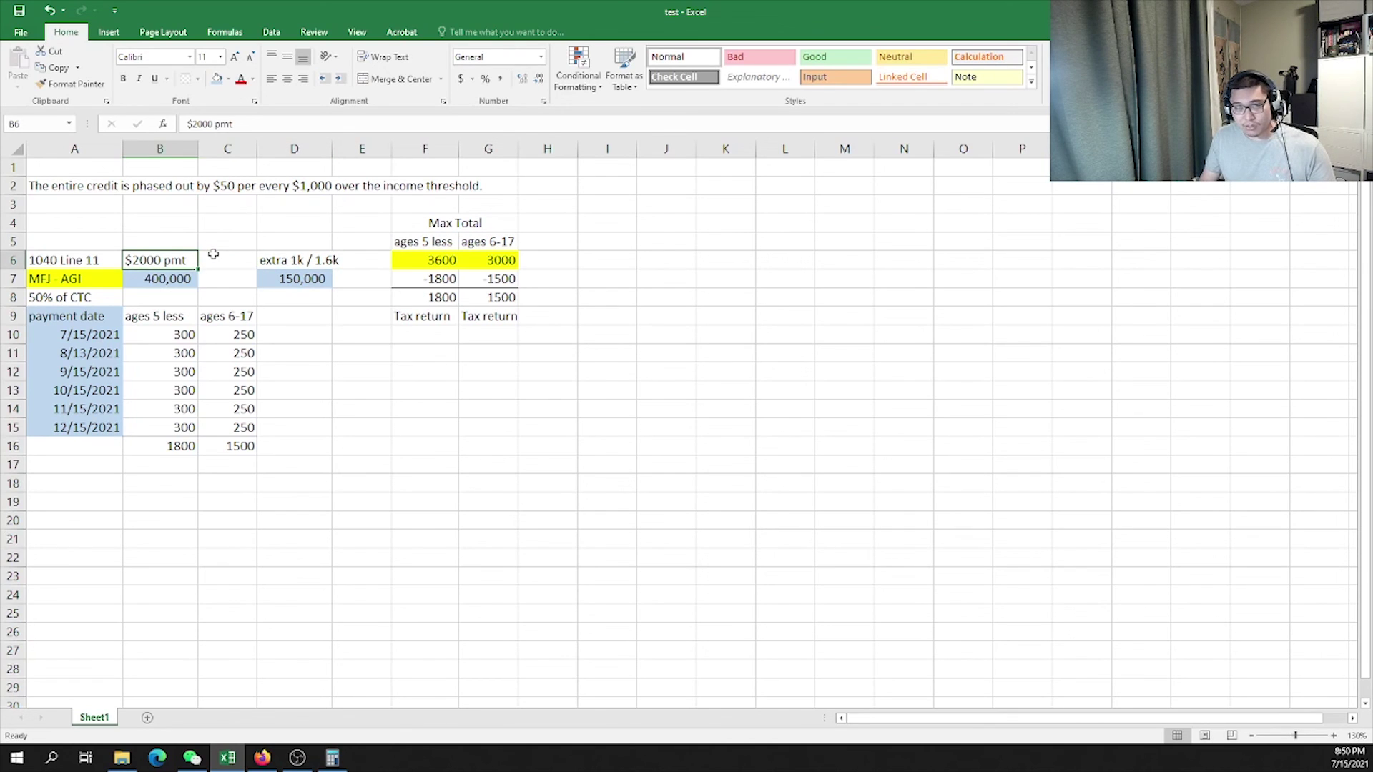
# Compare the MFJ - AGI threshold for the $2000 payment with the threshold for the extra 1k / 1.6k
pyautogui.press('Down')
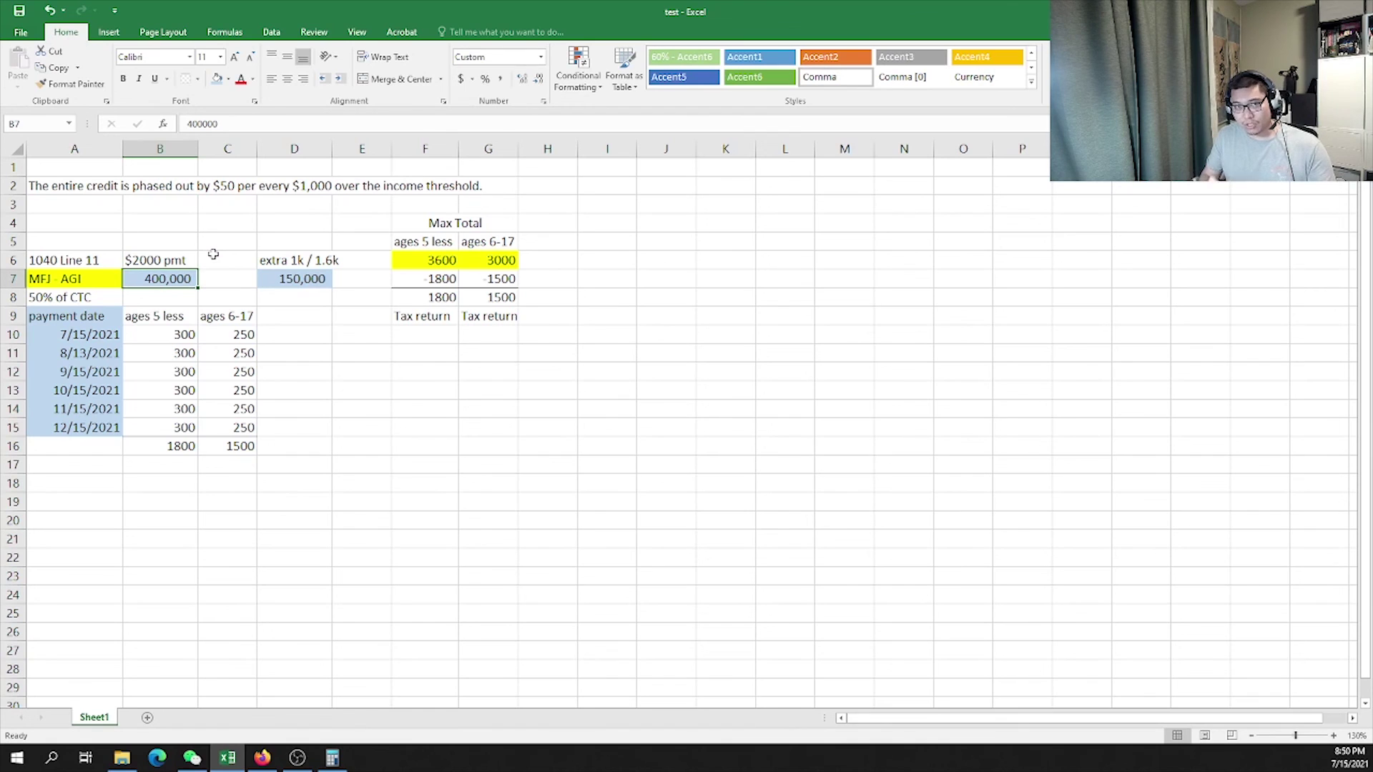
pyautogui.press('Right')
pyautogui.press('Right')
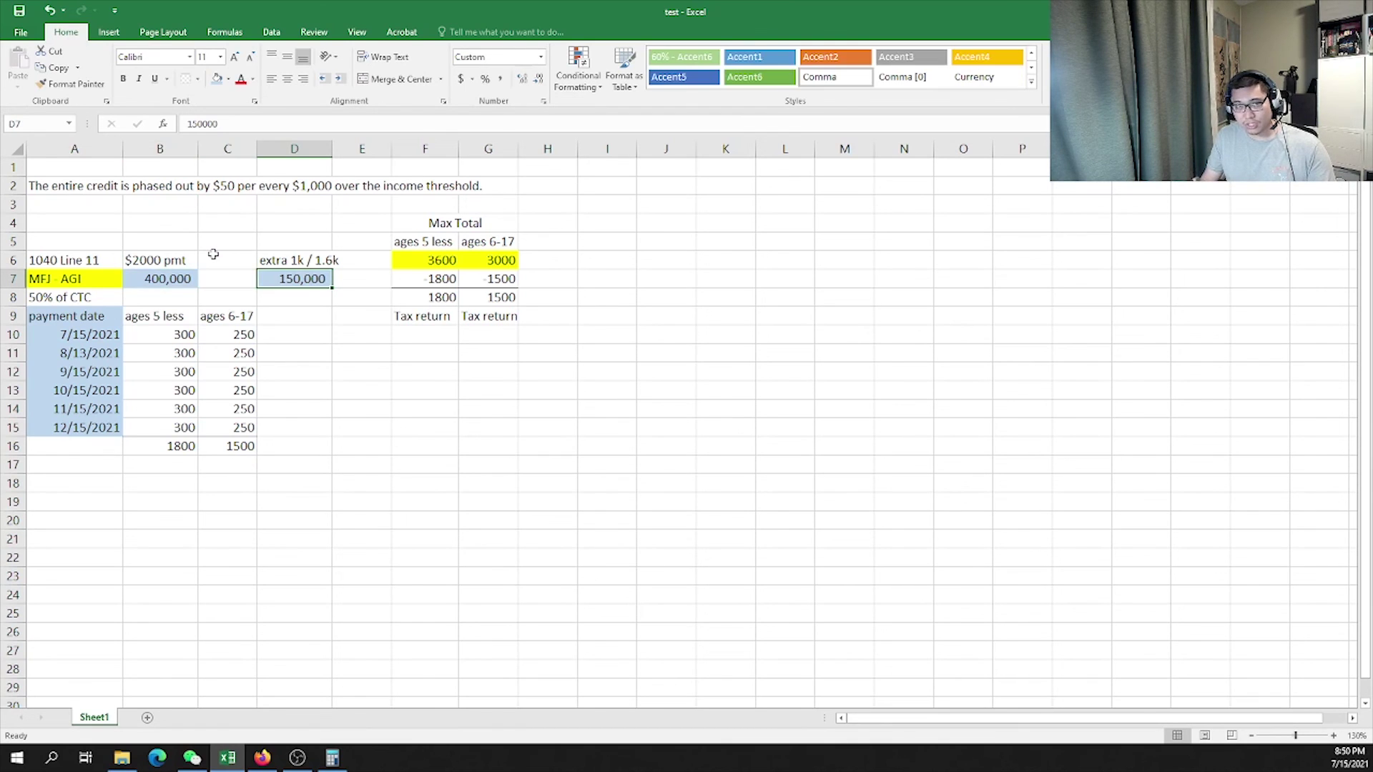
pyautogui.press('Left')
pyautogui.press('Left')
pyautogui.press('Right')
pyautogui.press('Right')
pyautogui.press('Right')
pyautogui.press('Left')
pyautogui.press('Left')
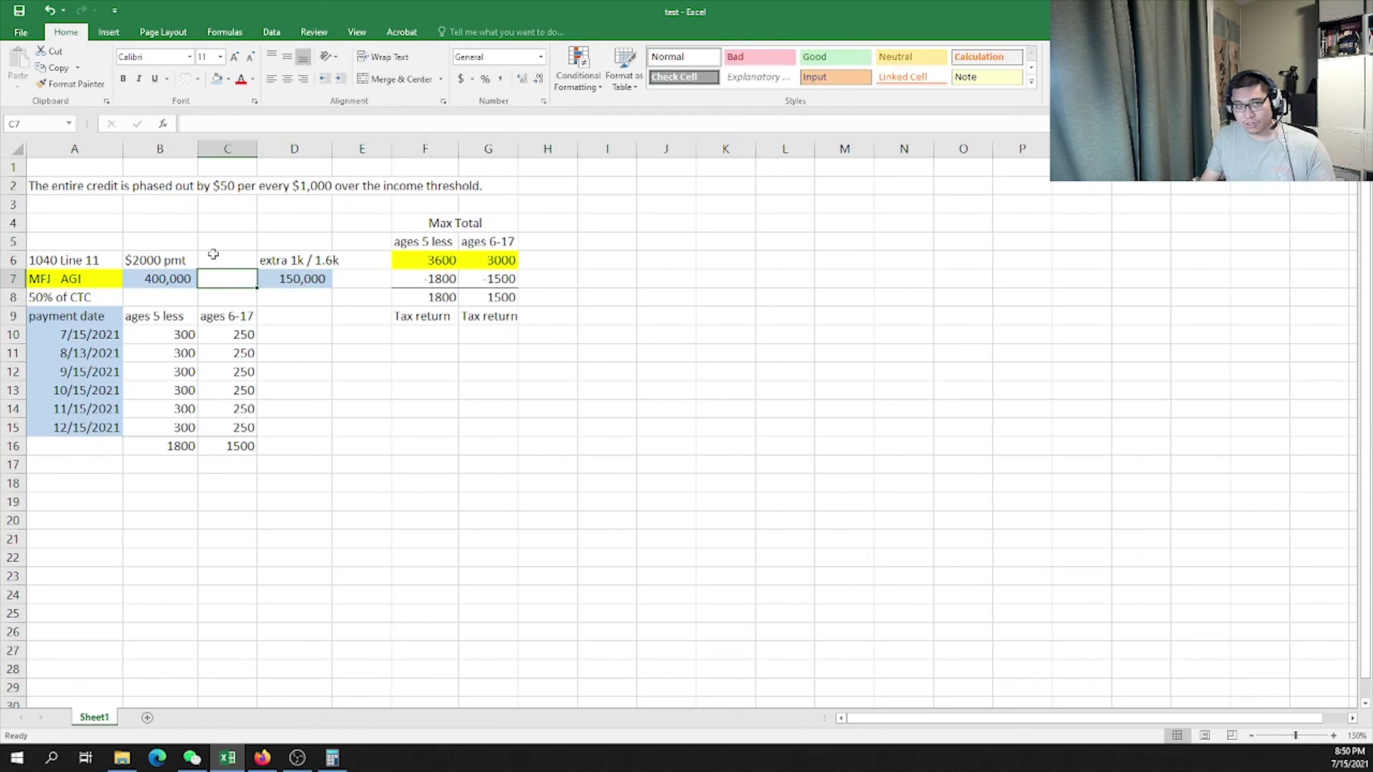
pyautogui.press('Left')
pyautogui.press('Right')
pyautogui.press('Right')
pyautogui.press('Down')
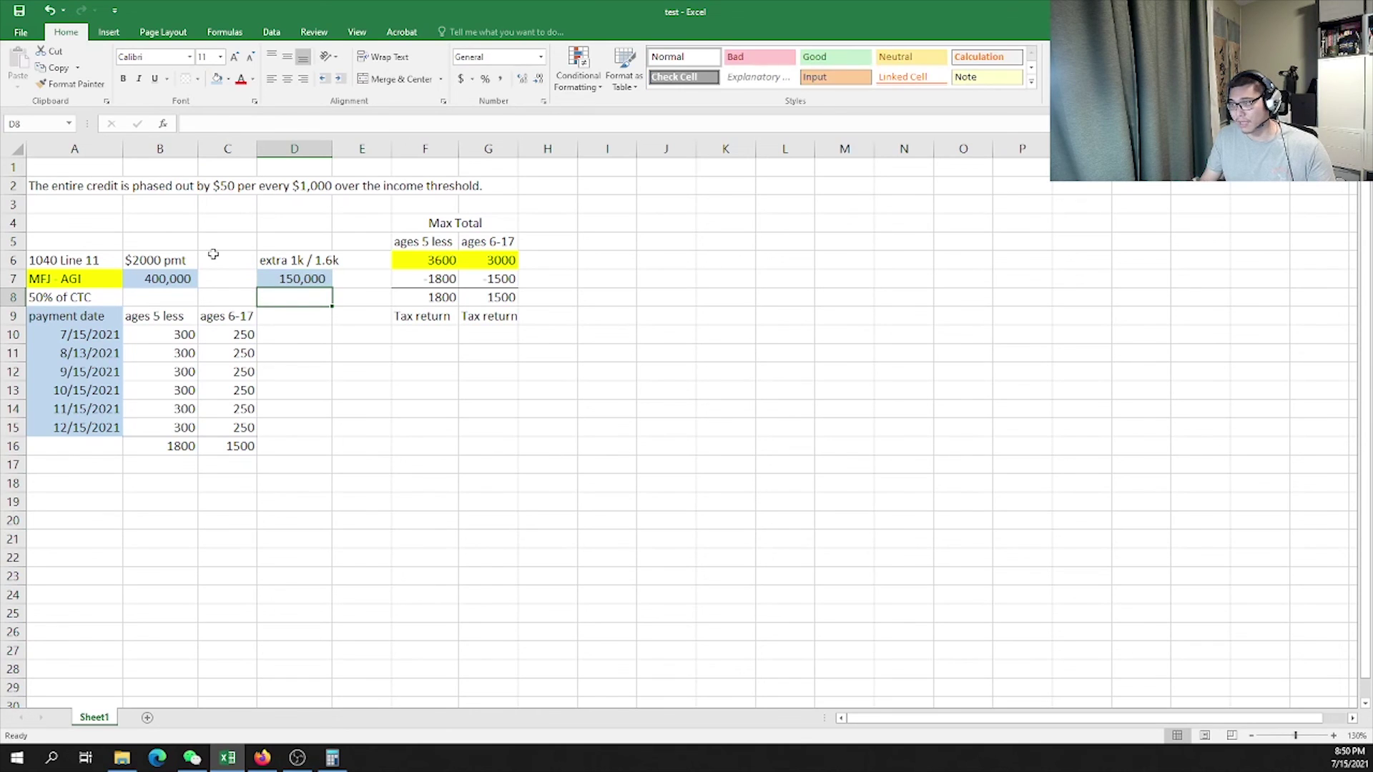
pyautogui.press('Up')
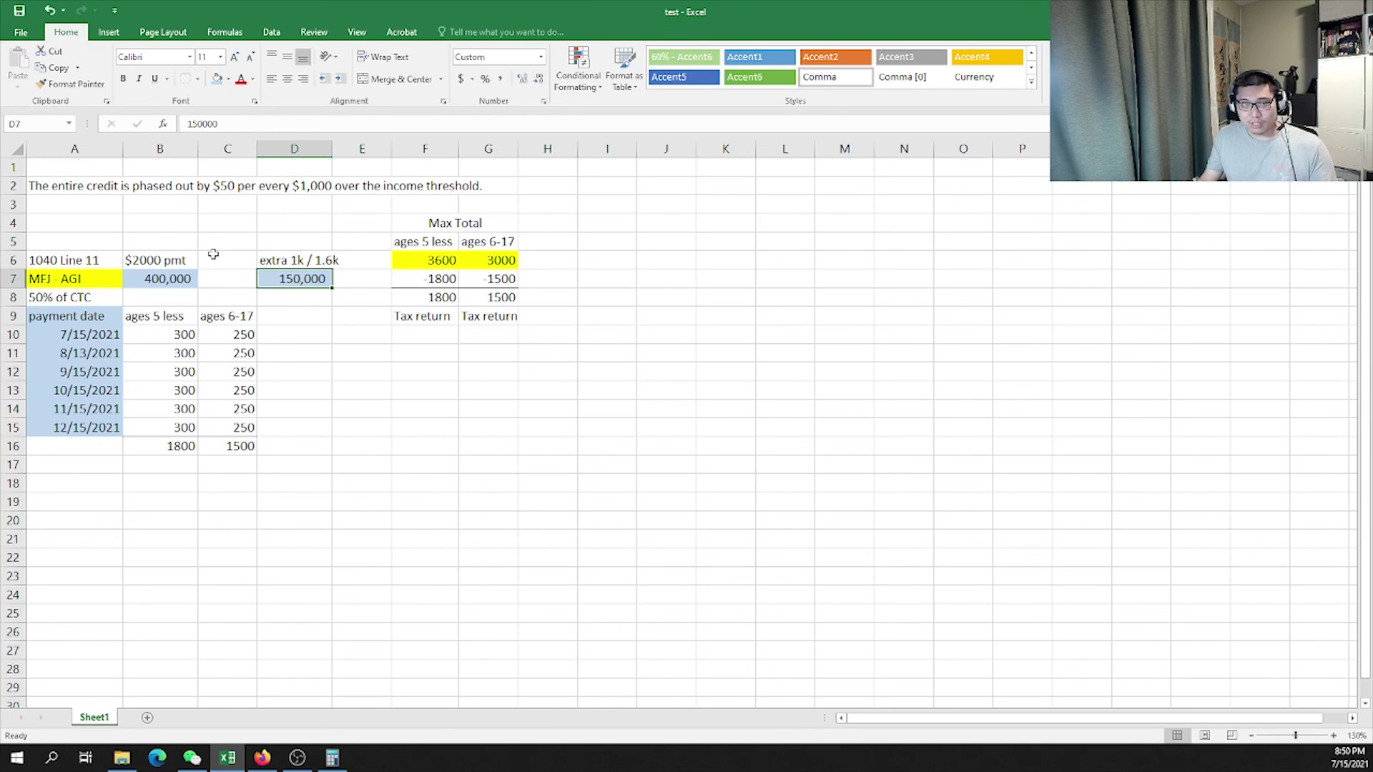
# Examine the maximum credit totals for both age groups against the two income thresholds and the extra 1k / 1.6k heading
pyautogui.click(404, 261)
pyautogui.click(501, 263)
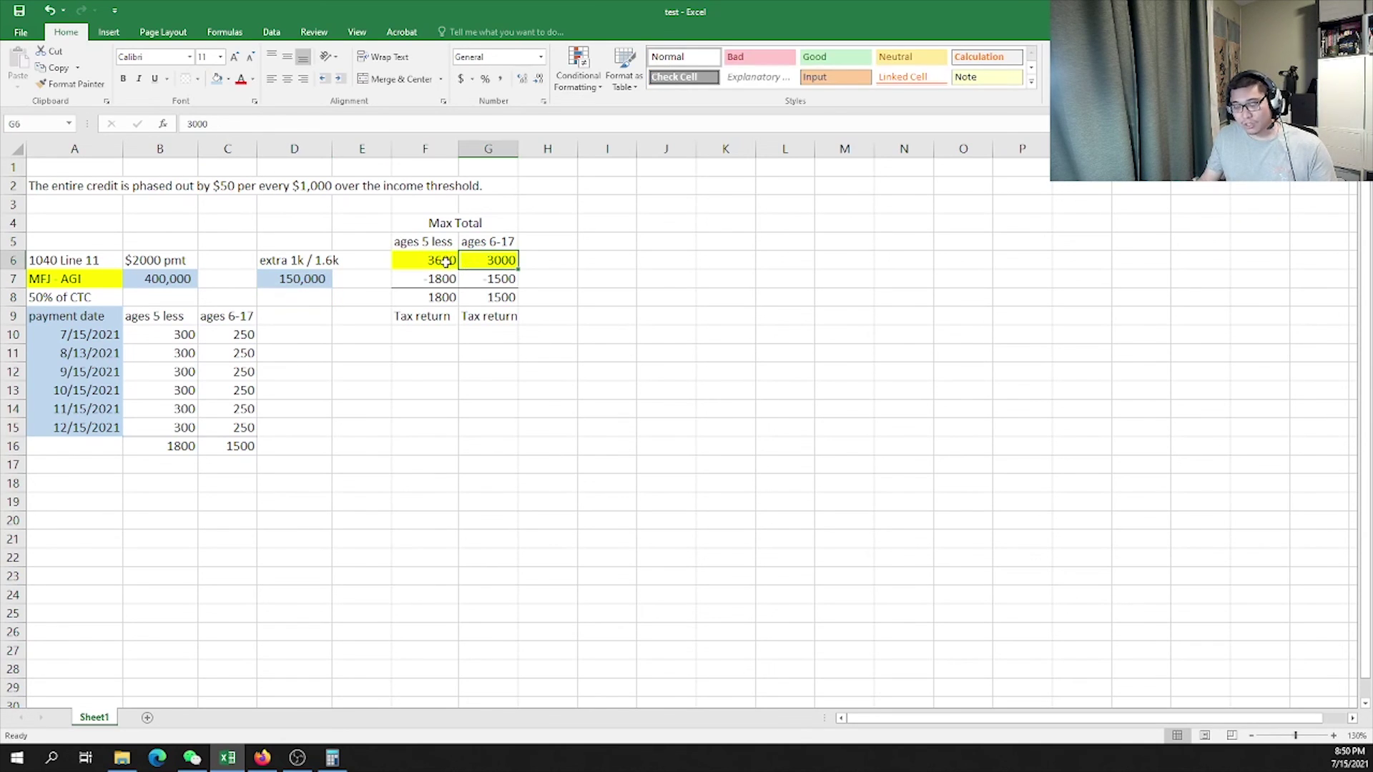
pyautogui.click(176, 285)
pyautogui.click(292, 281)
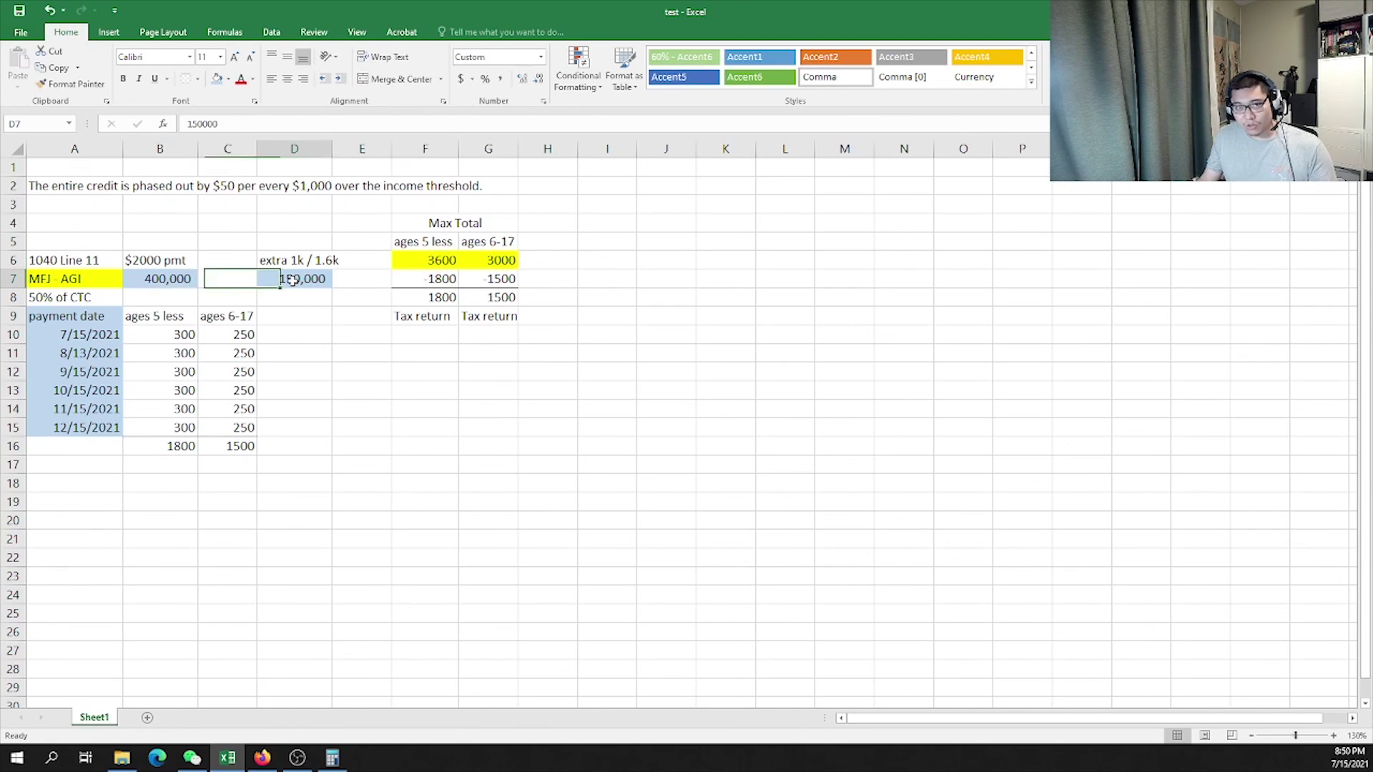
pyautogui.click(279, 294)
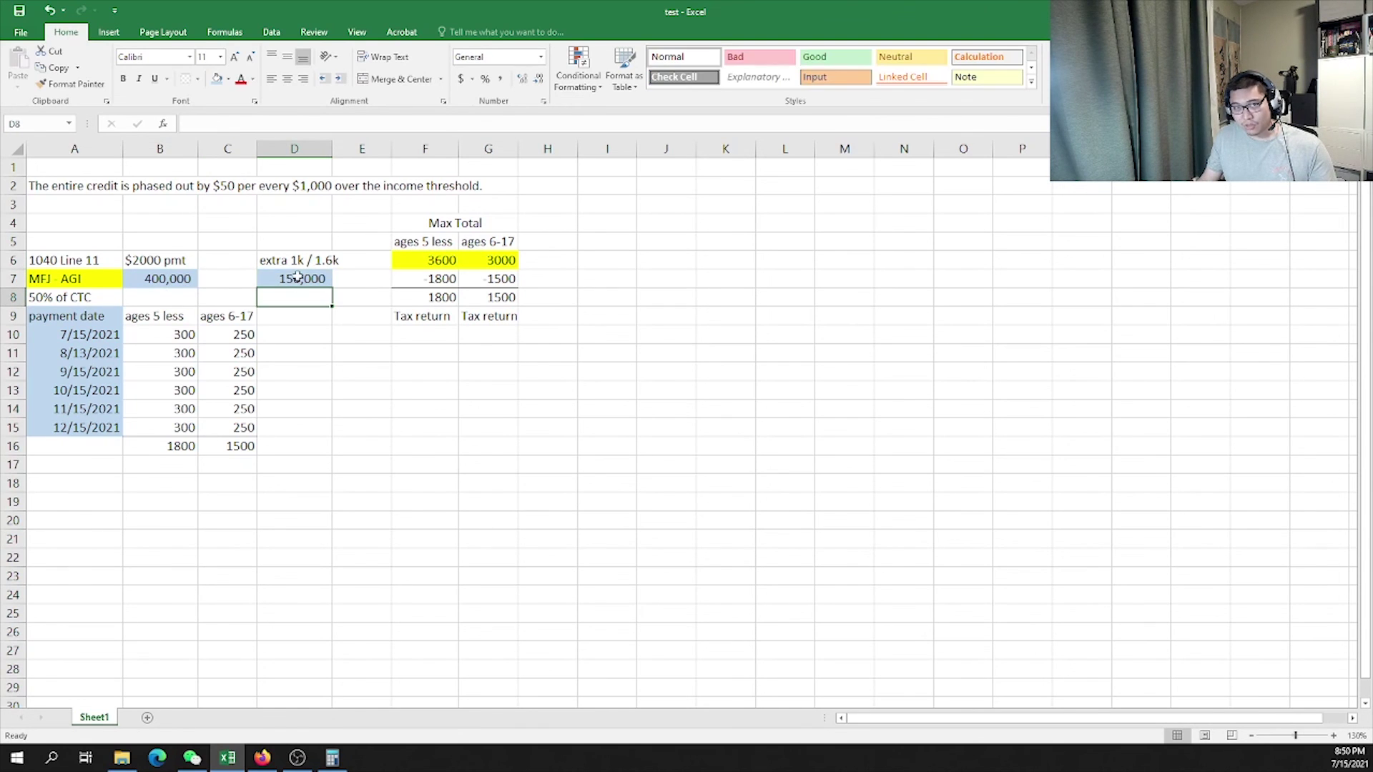
pyautogui.click(298, 277)
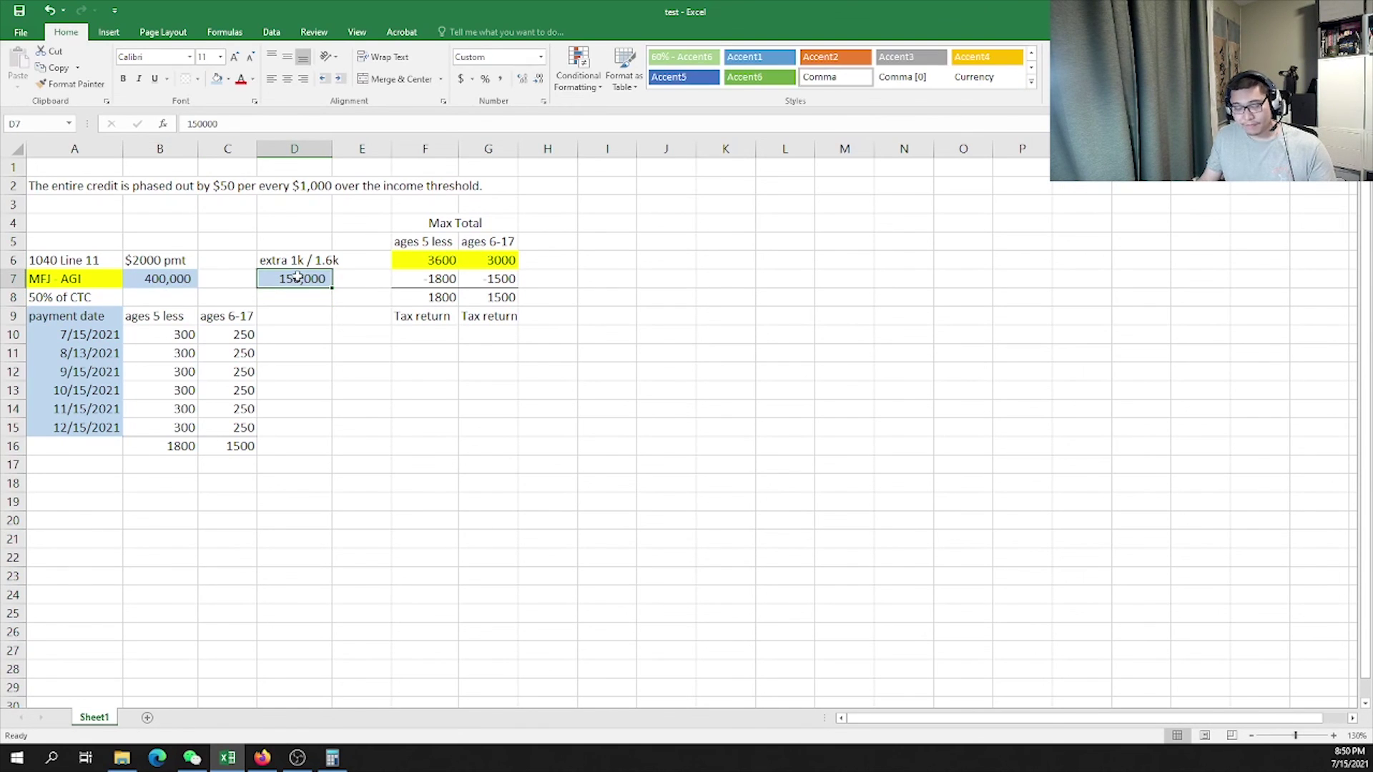
pyautogui.click(167, 280)
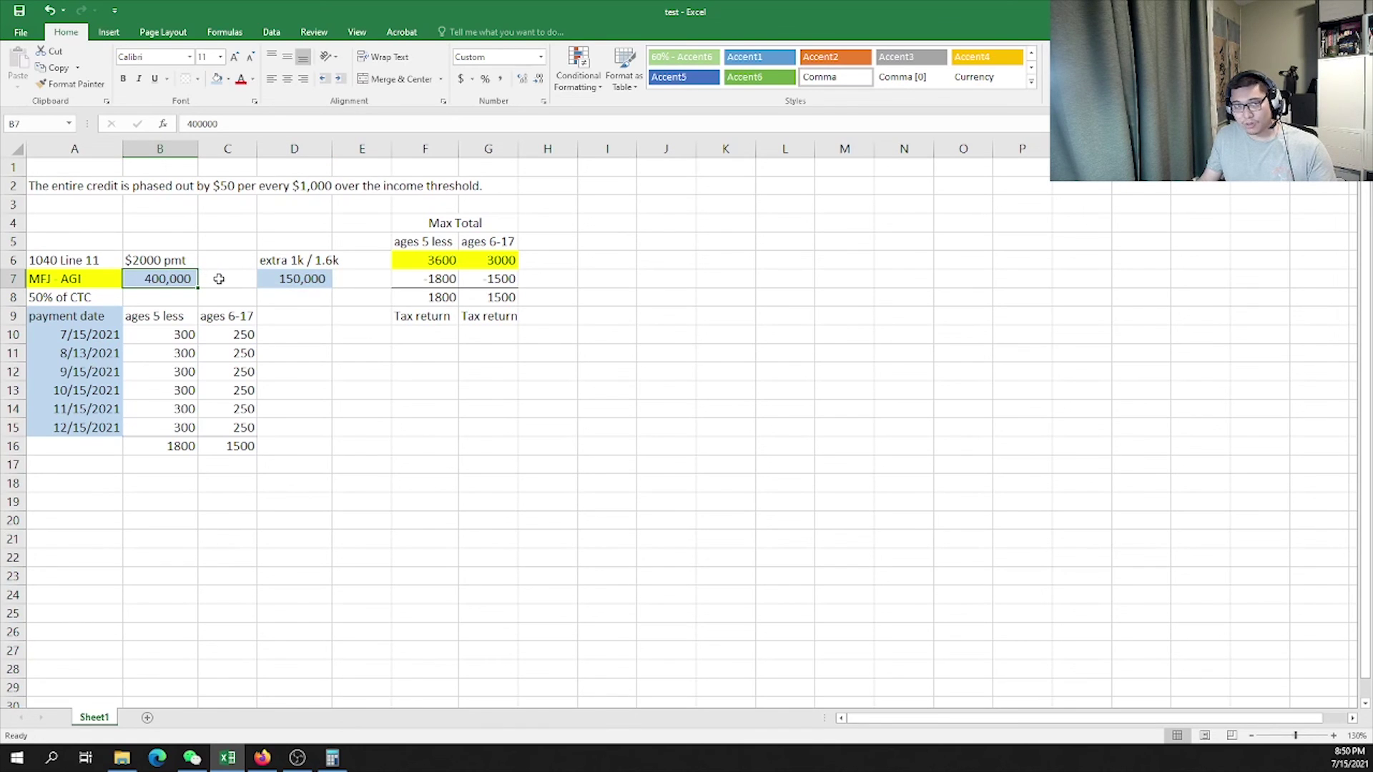
pyautogui.click(219, 279)
pyautogui.click(283, 280)
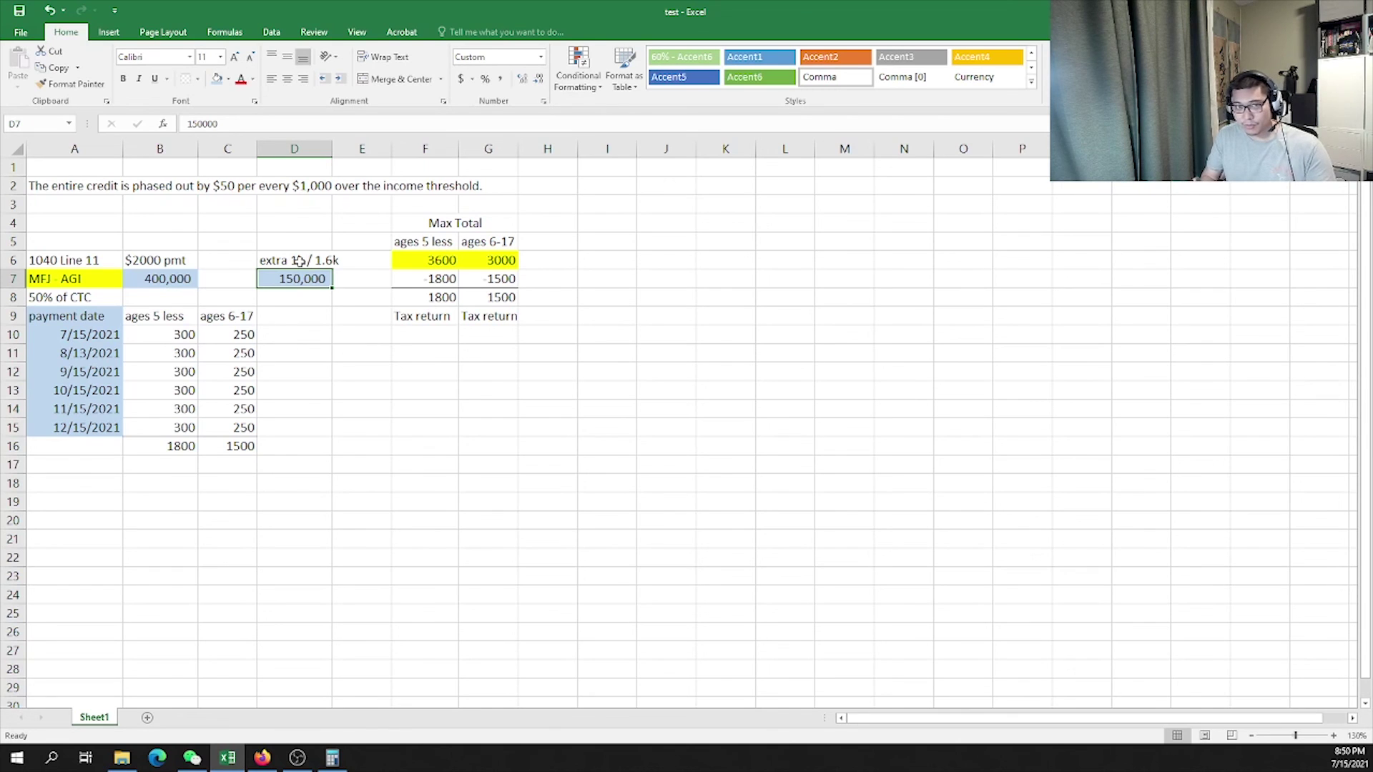
pyautogui.click(298, 261)
pyautogui.press('Down')
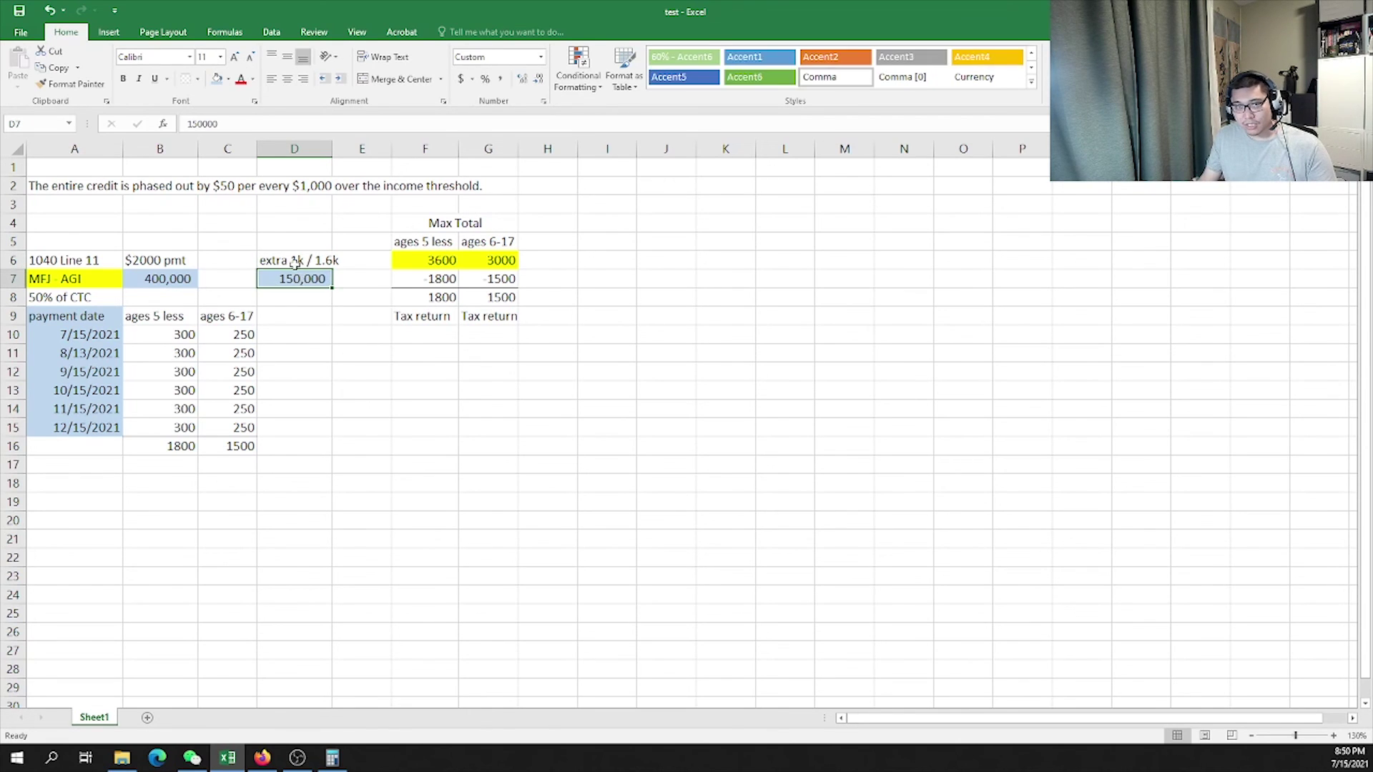
pyautogui.click(292, 261)
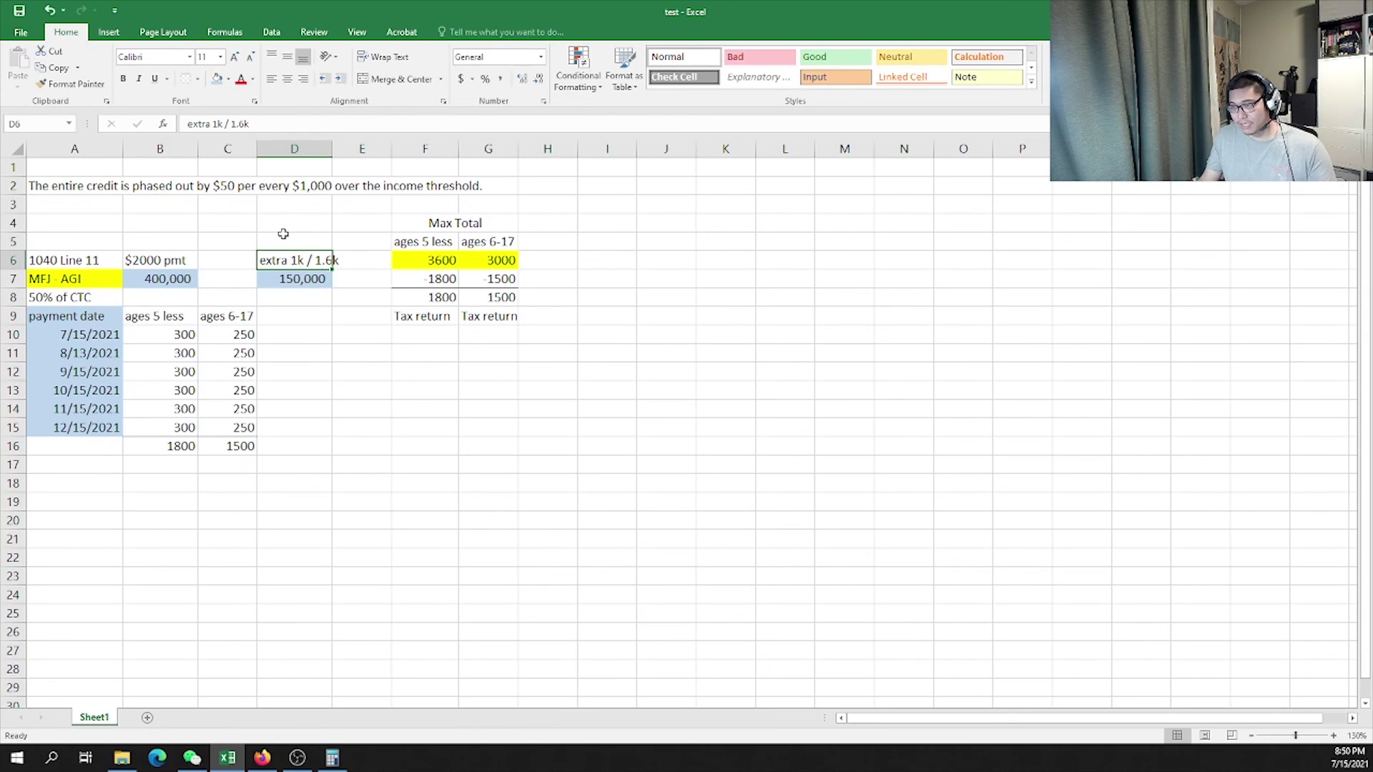
pyautogui.click(227, 261)
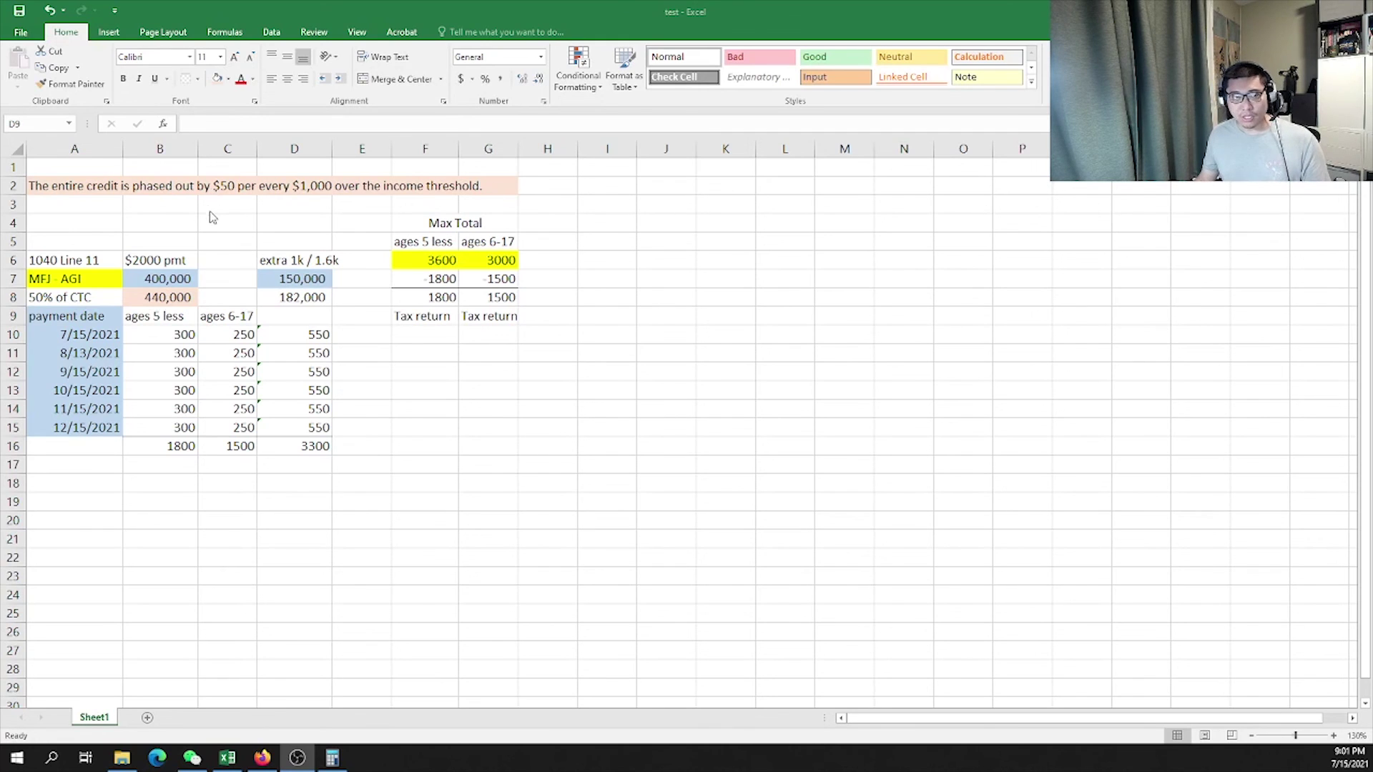
# Return to the Excel workbook and review the phase-out rule in row 2 and the extra 1k / 1.6k heading
pyautogui.hotkey('alt', 'Tab')
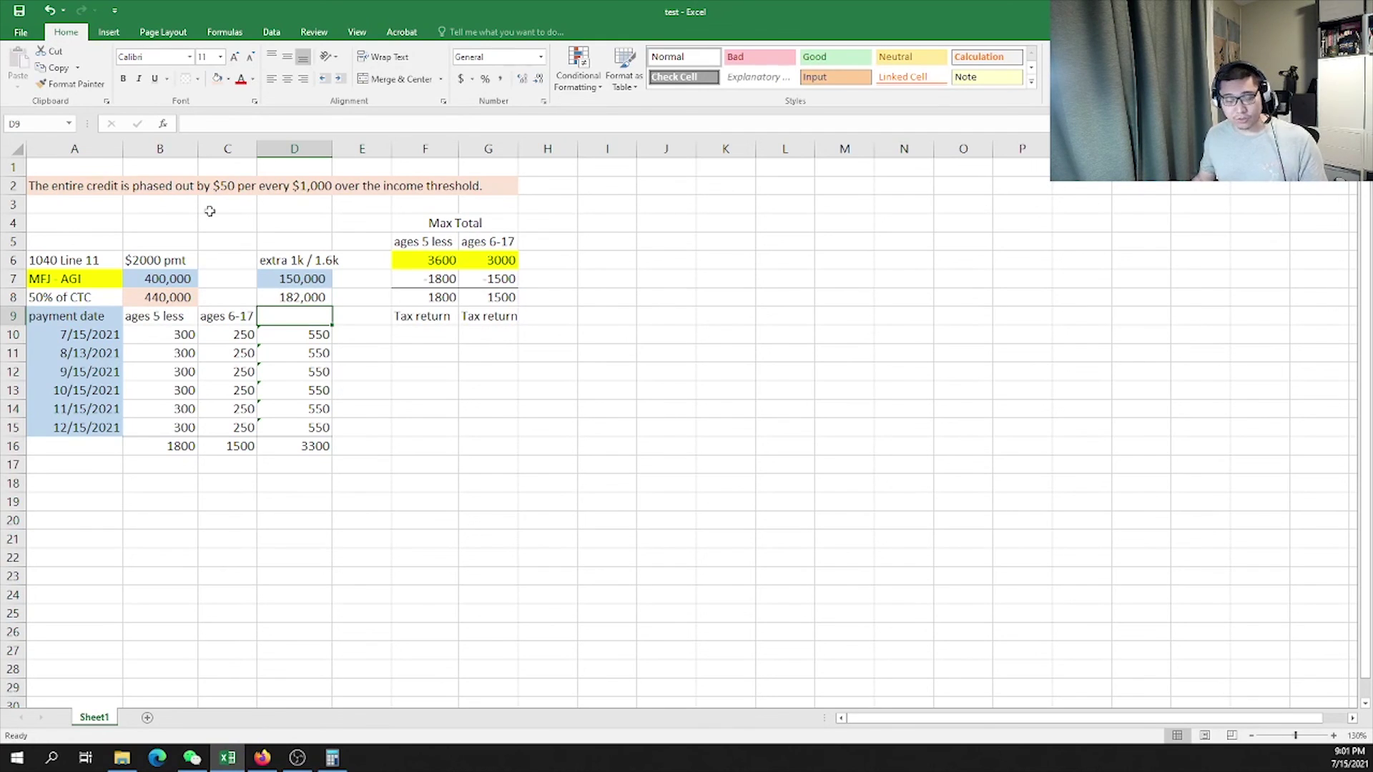
pyautogui.click(201, 191)
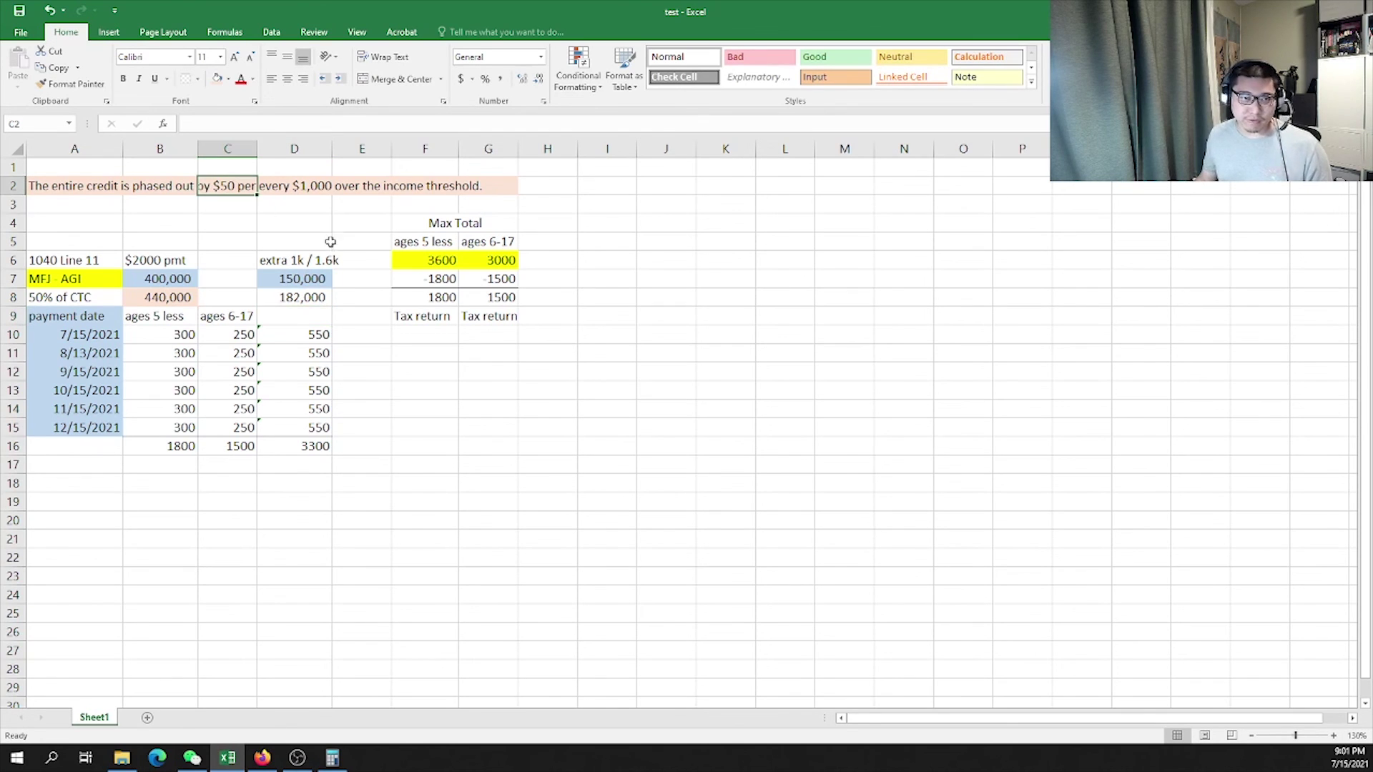
pyautogui.click(251, 227)
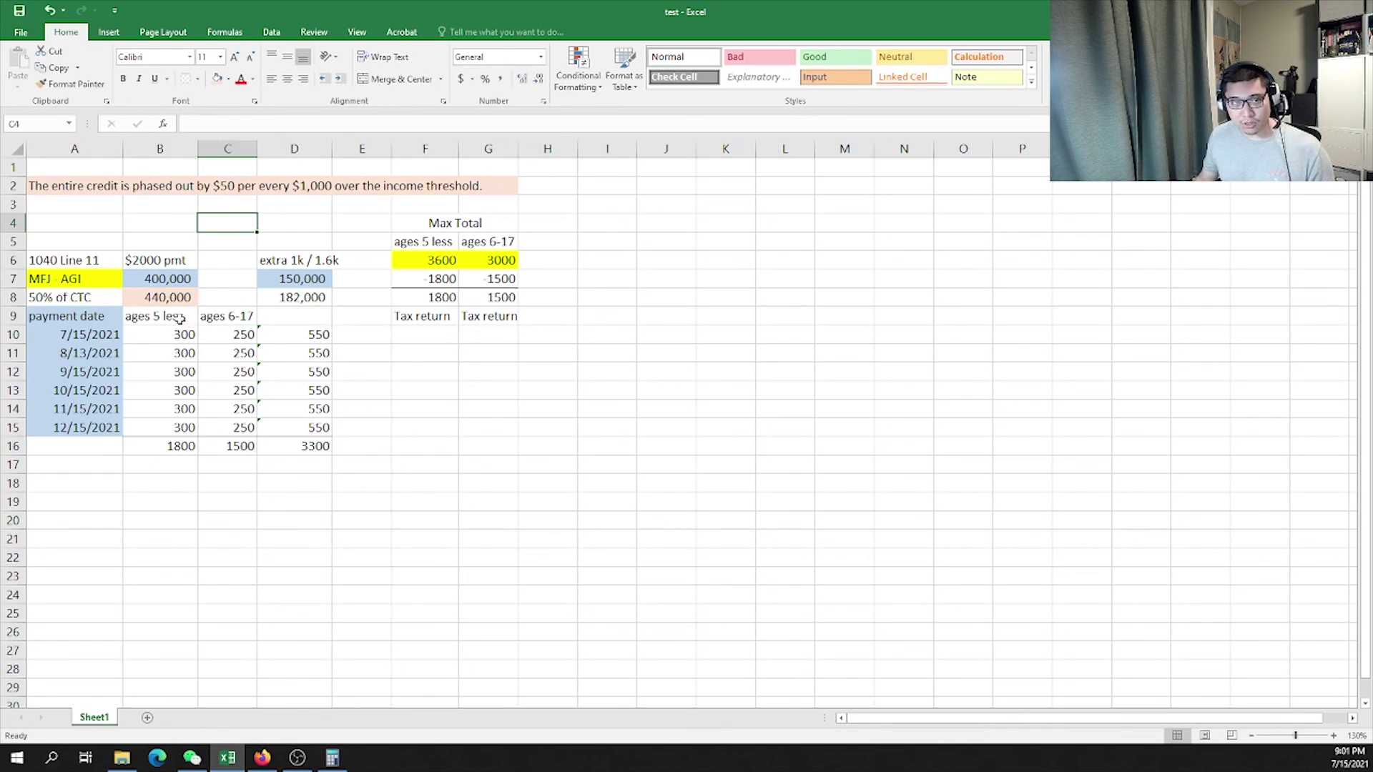
pyautogui.click(302, 259)
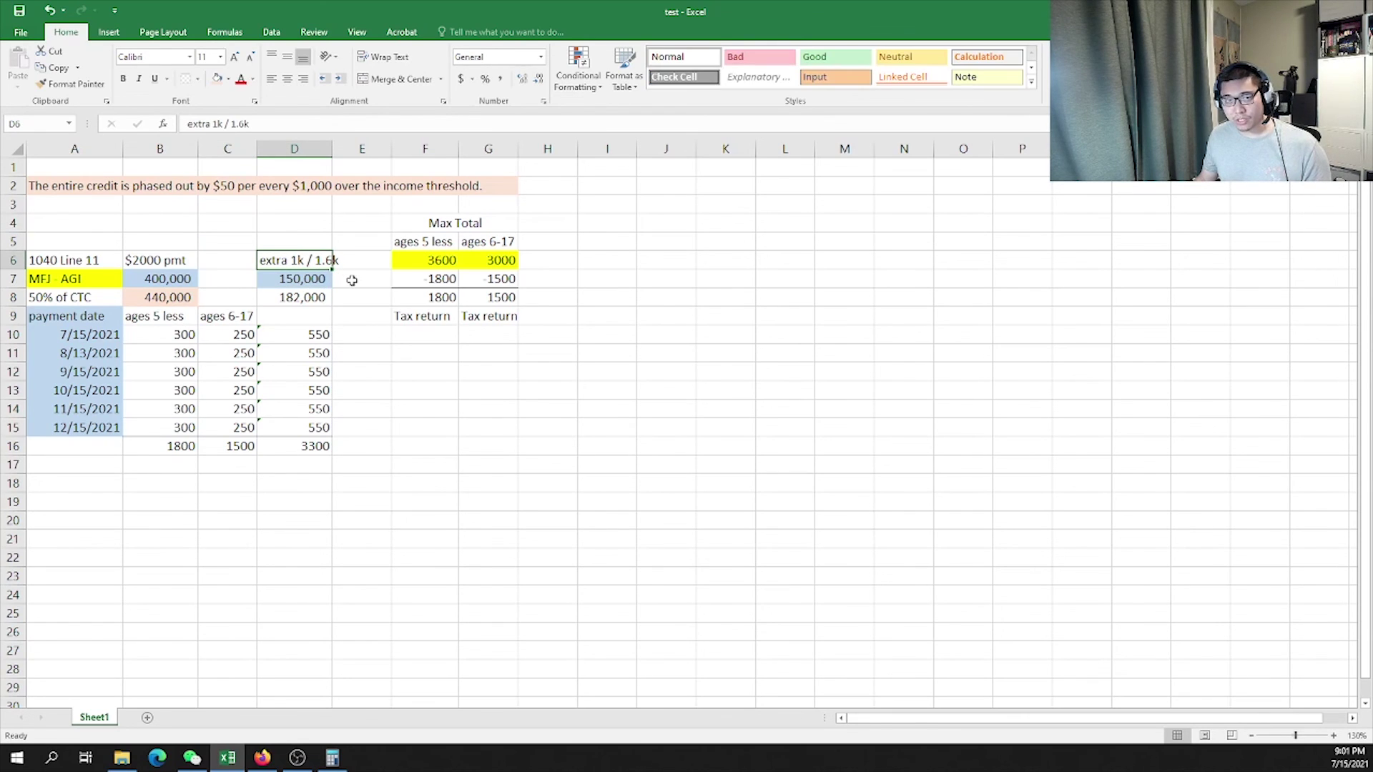
# Switch to Calculator, clear it, and divide the extra credit of 1600 by the 50 phase-out amount
pyautogui.click(332, 758)
pyautogui.click(715, 380)
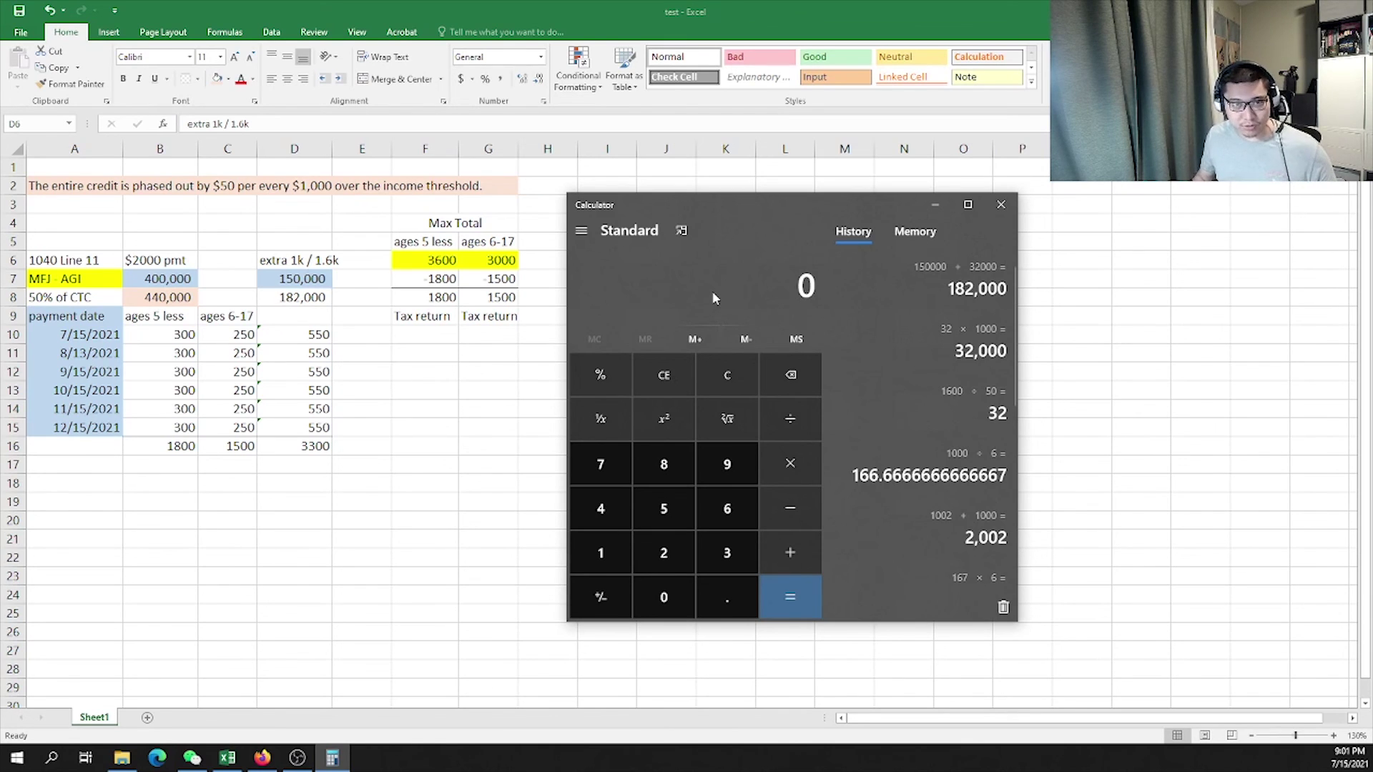
pyautogui.write('1600')
pyautogui.press('/')
pyautogui.write('50')
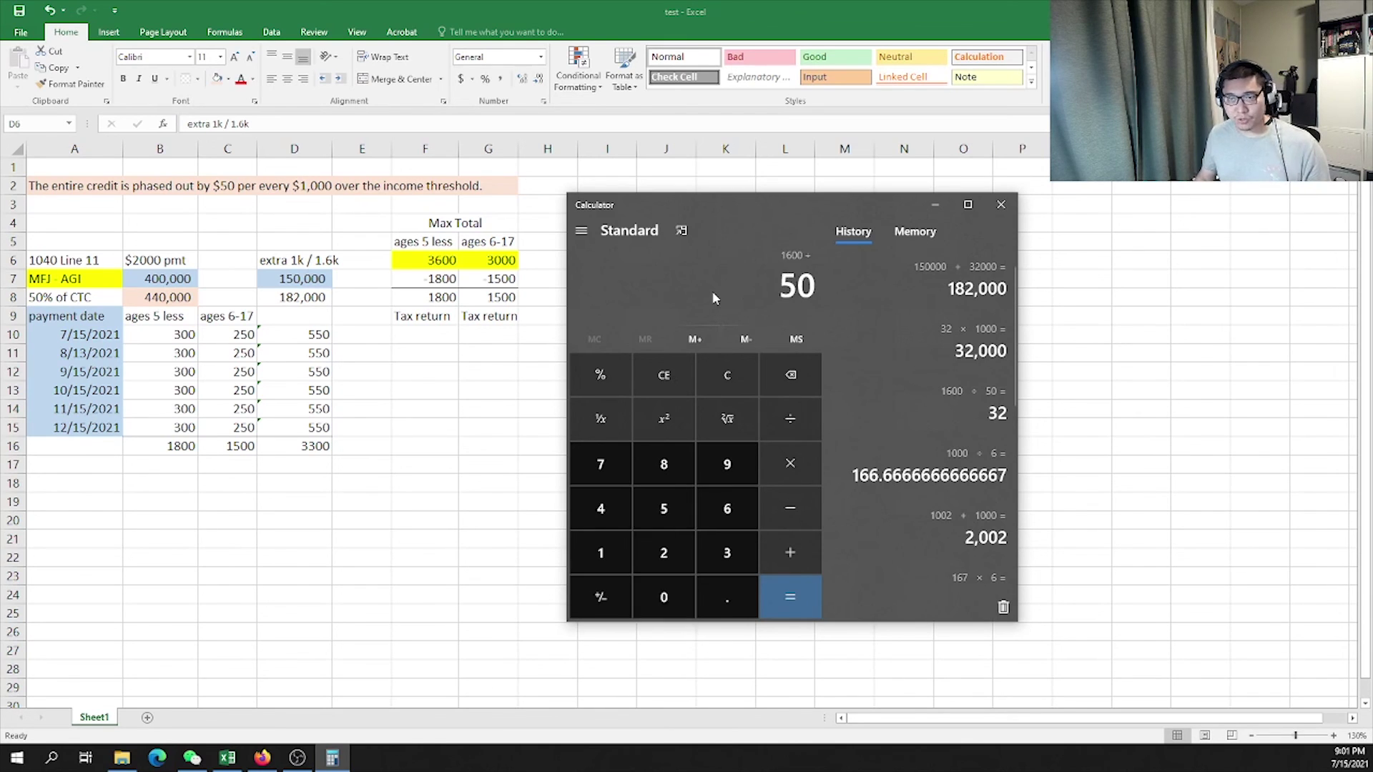
pyautogui.press('Return')
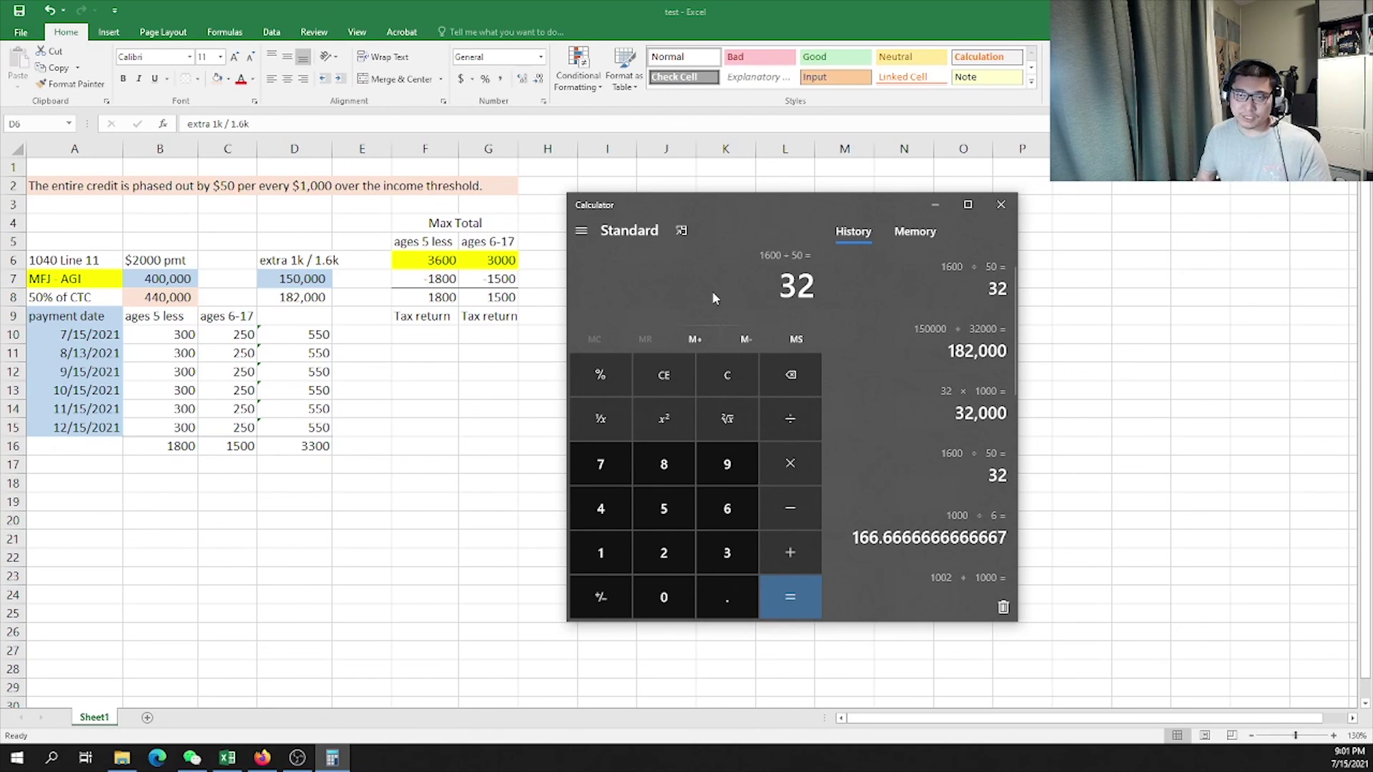
pyautogui.press('/')
pyautogui.write('1000')
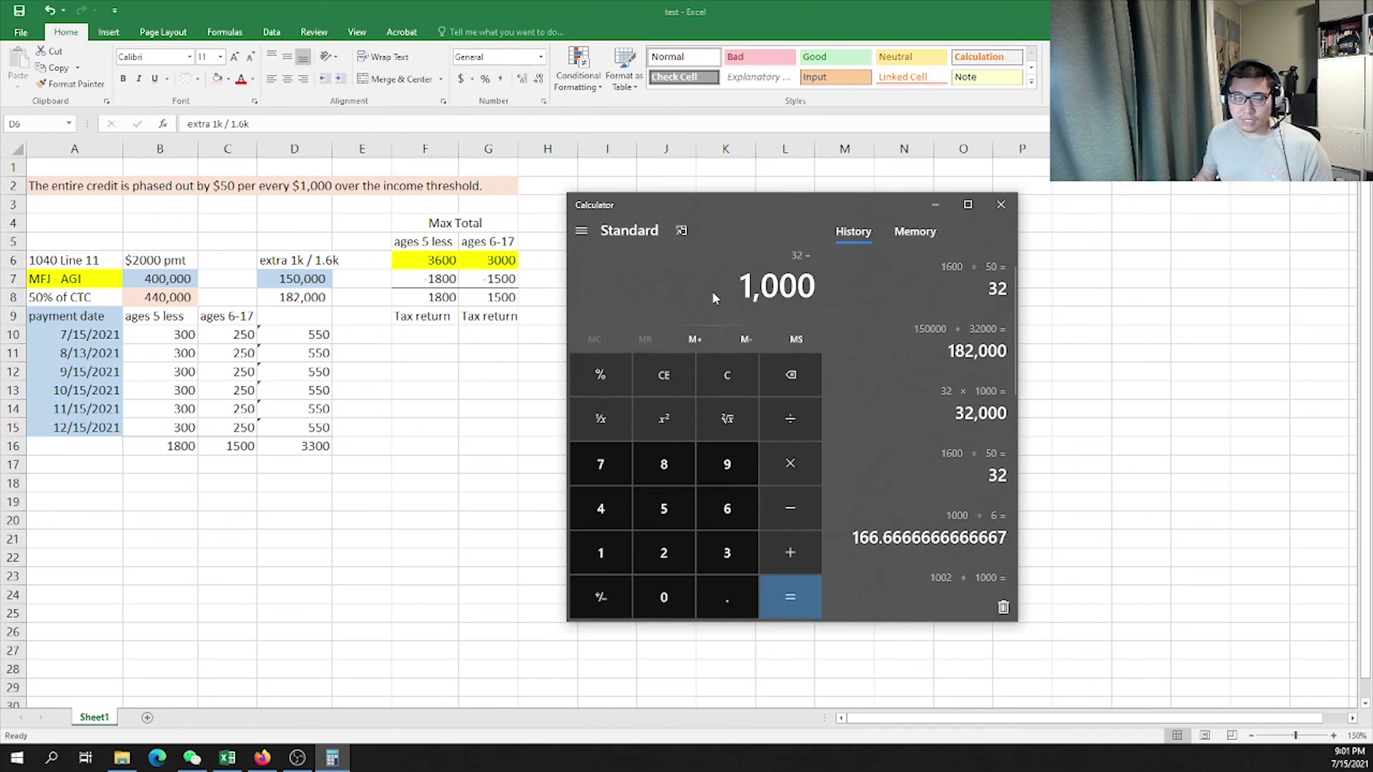
pyautogui.press('Return')
pyautogui.click(742, 374)
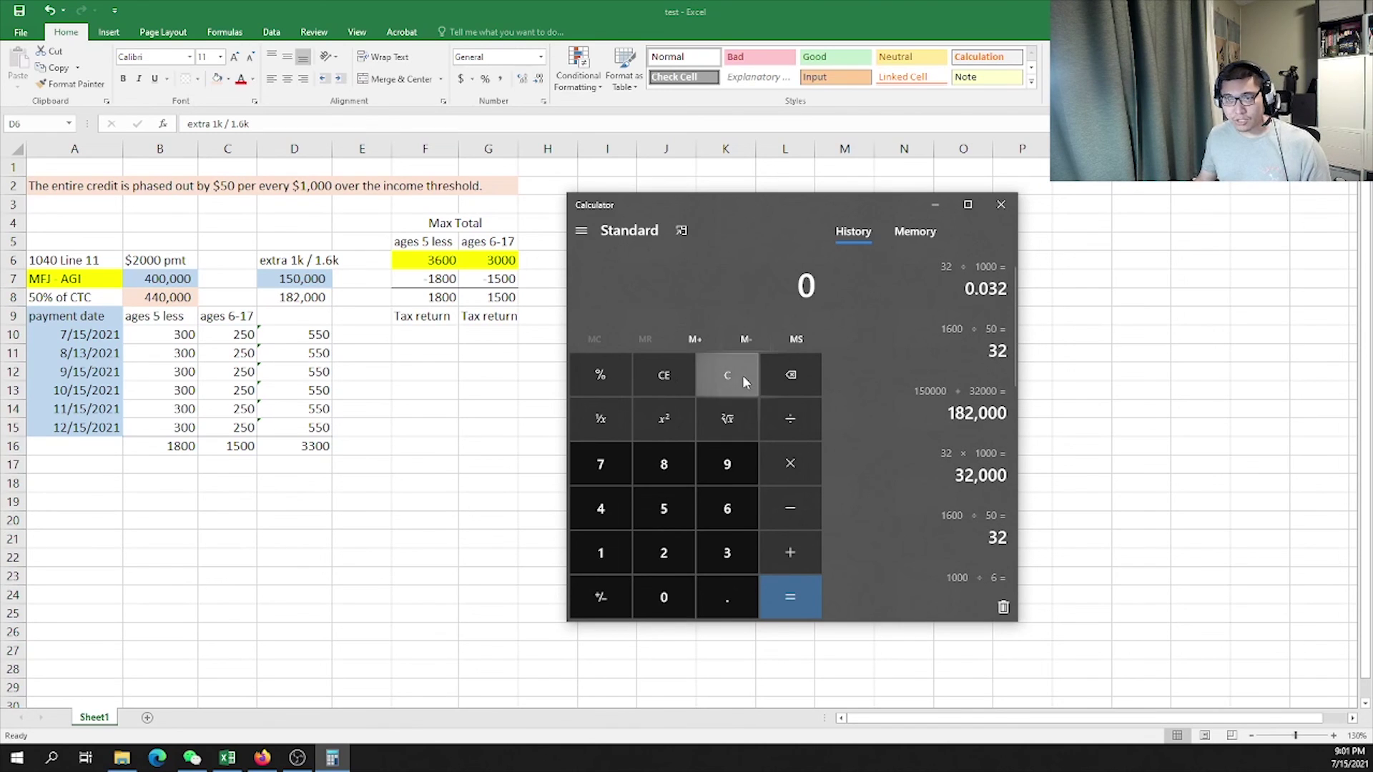
# Multiply 32 by 1000 to work out the income range over which the extra 1600 phases out
pyautogui.write('32')
pyautogui.press('*')
pyautogui.write('1000')
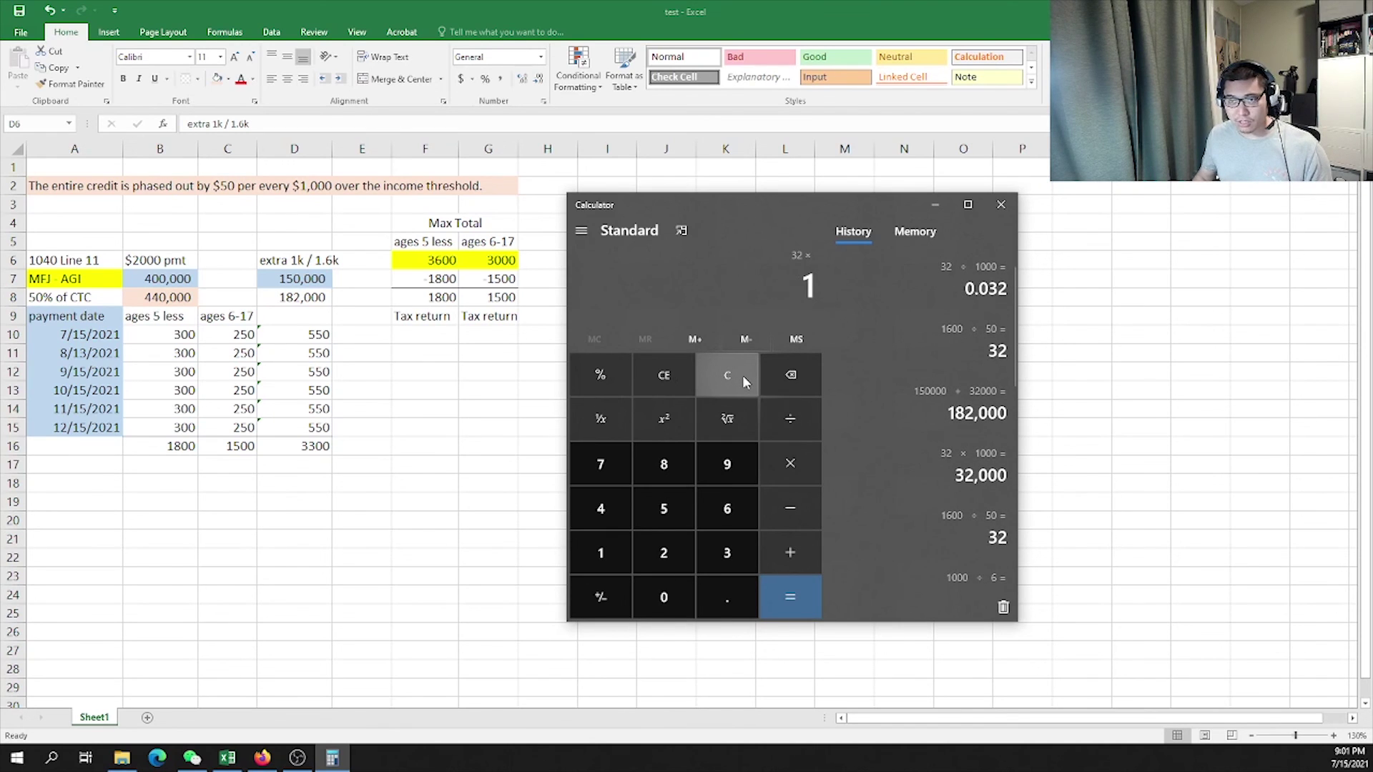
pyautogui.press('Return')
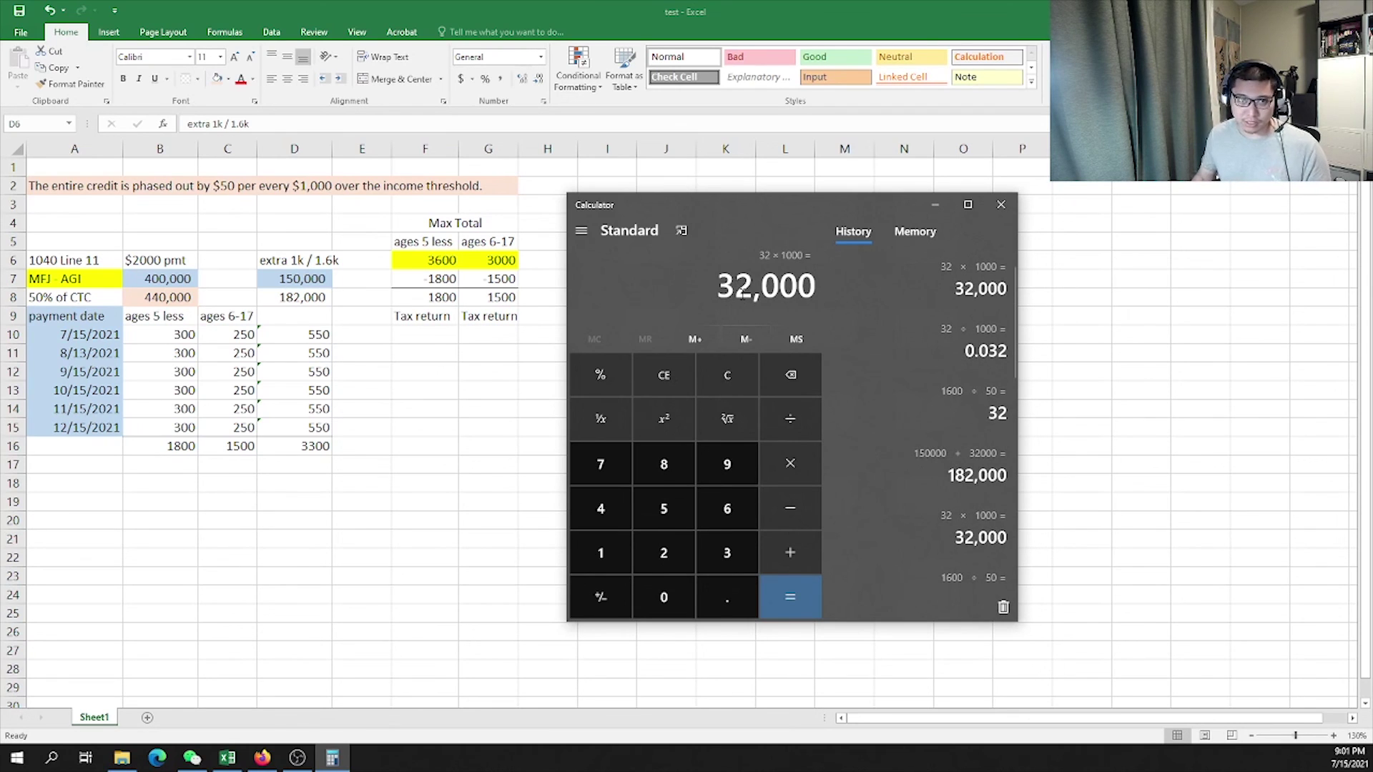
# Add the 150000 income threshold to the phase-out income range
pyautogui.press('+')
pyautogui.write('150000')
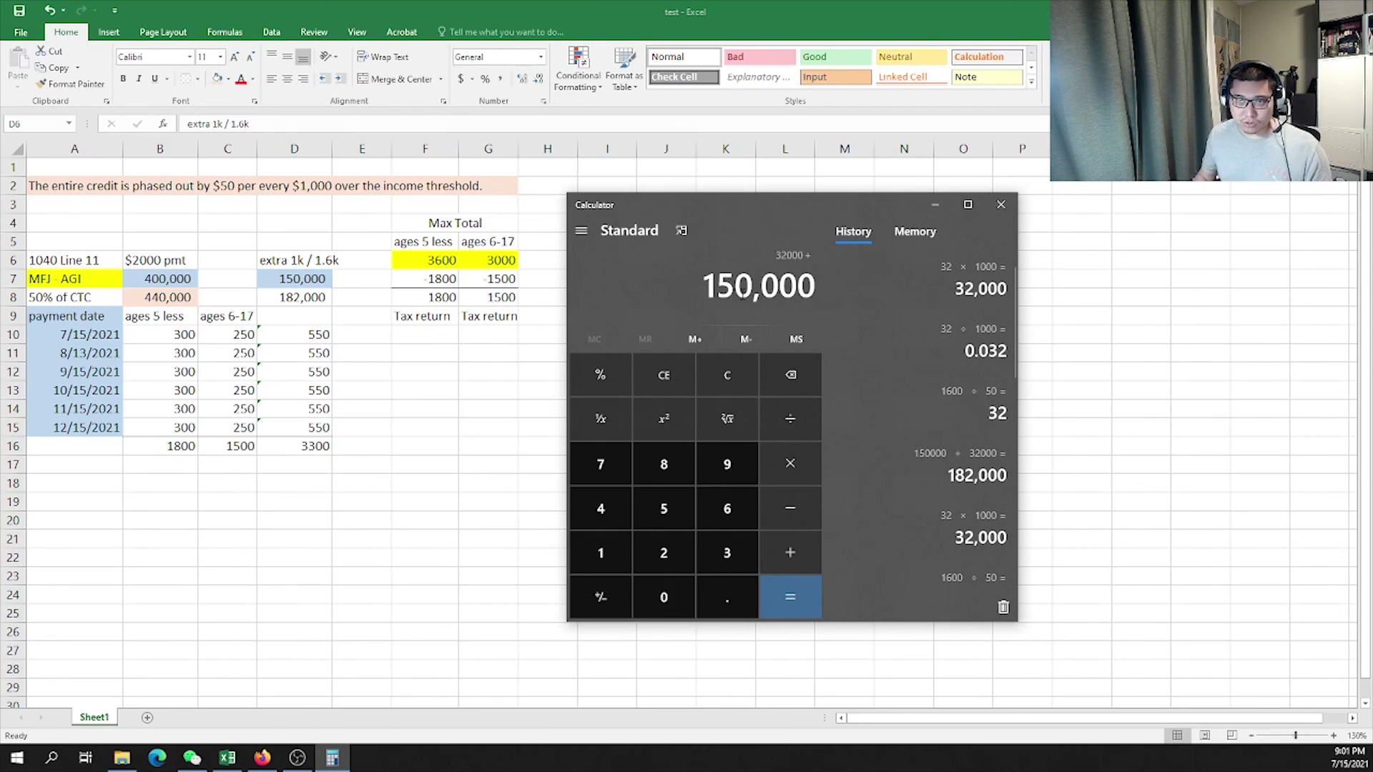
pyautogui.press('Return')
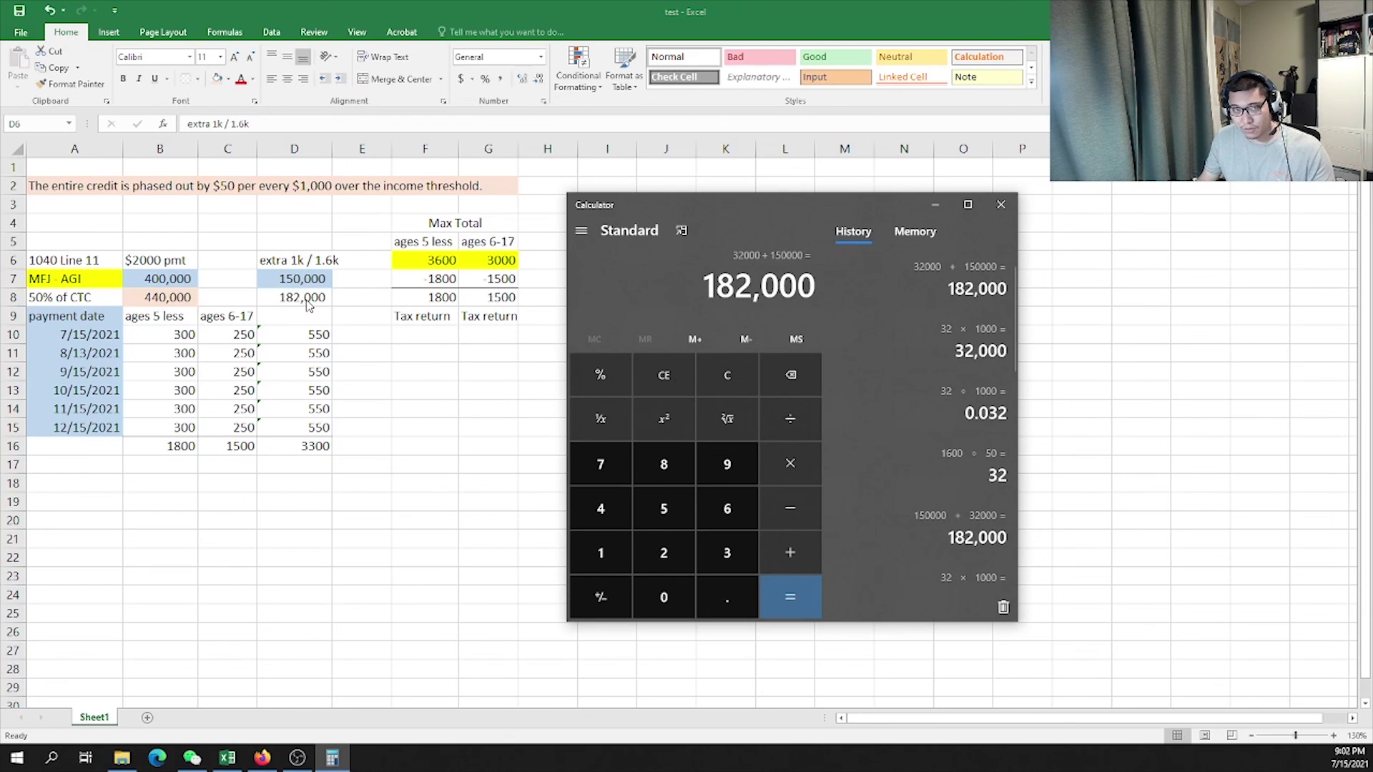
# Switch back to the Excel workbook and copy the "ages 5 less" label into C8, beside the 182,000 limit
pyautogui.click(327, 264)
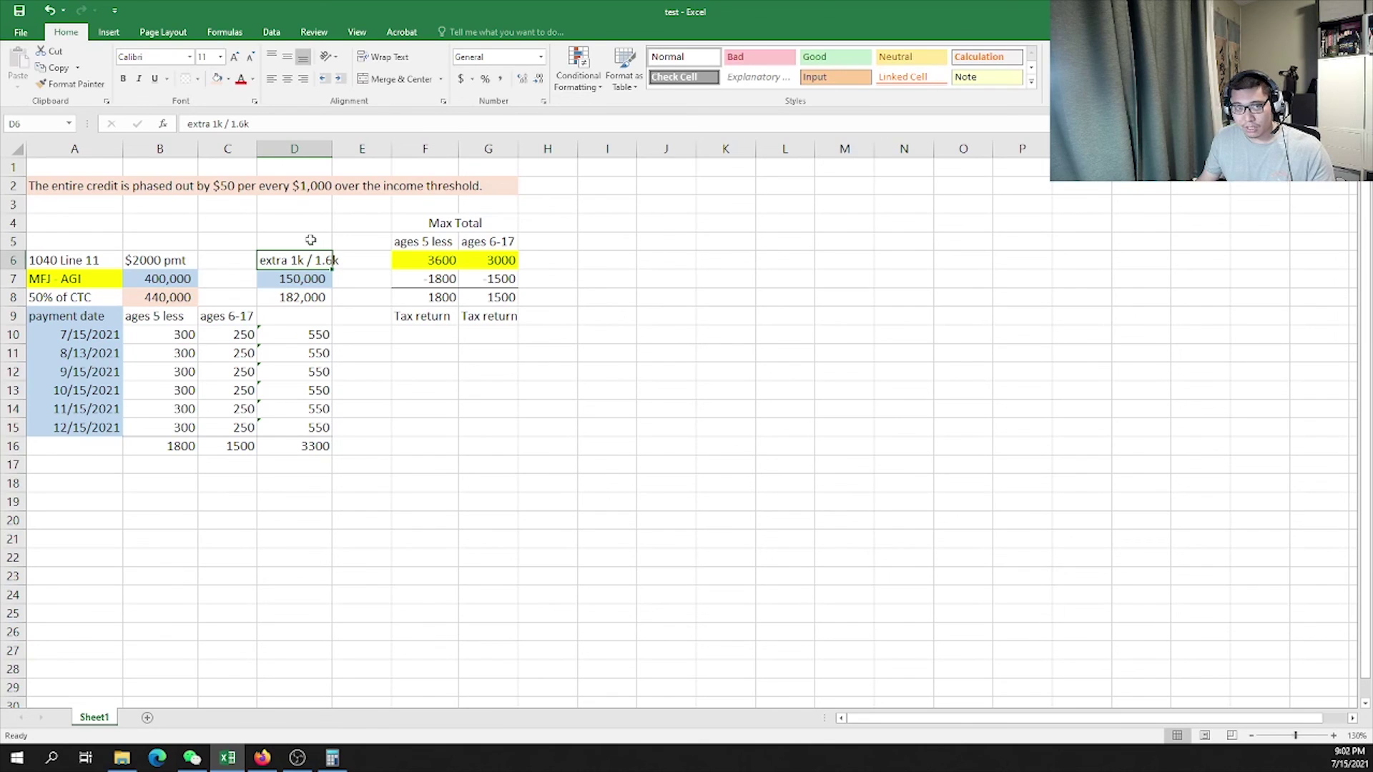
pyautogui.click(180, 314)
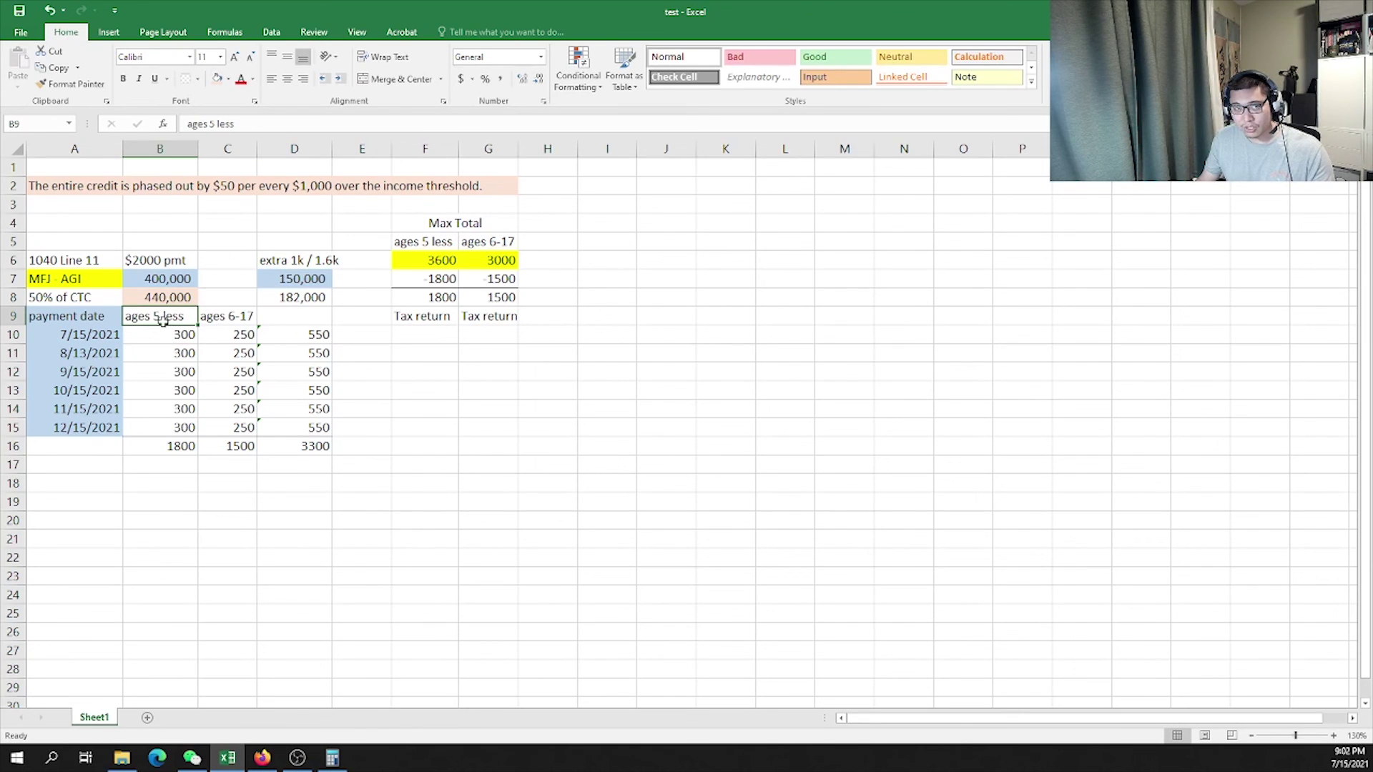
pyautogui.click(247, 316)
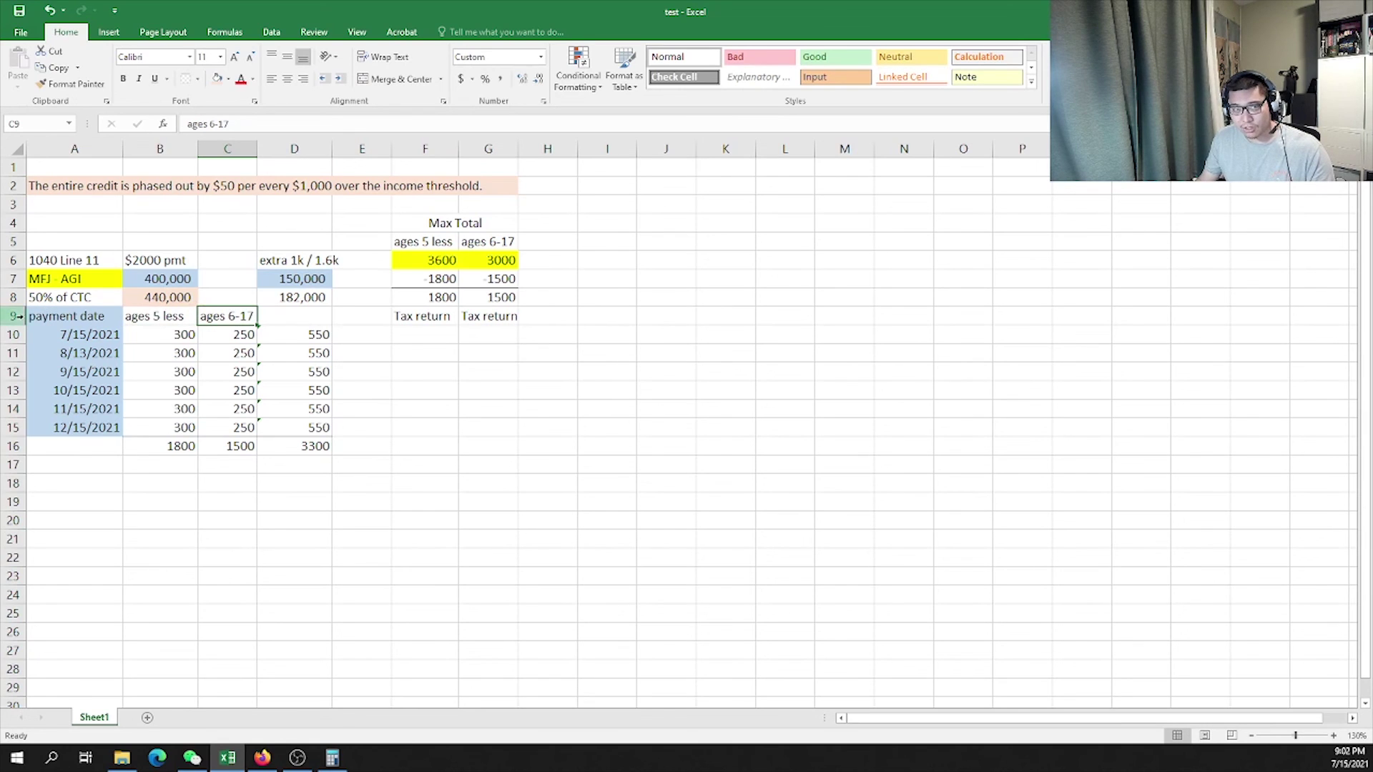
pyautogui.click(151, 323)
pyautogui.moveTo(187, 315); pyautogui.dragTo(243, 300)
# Insert a row above the payment date header row and copy the "ages 6-17" label into C9
pyautogui.click(16, 316)
pyautogui.rightClick(16, 316)
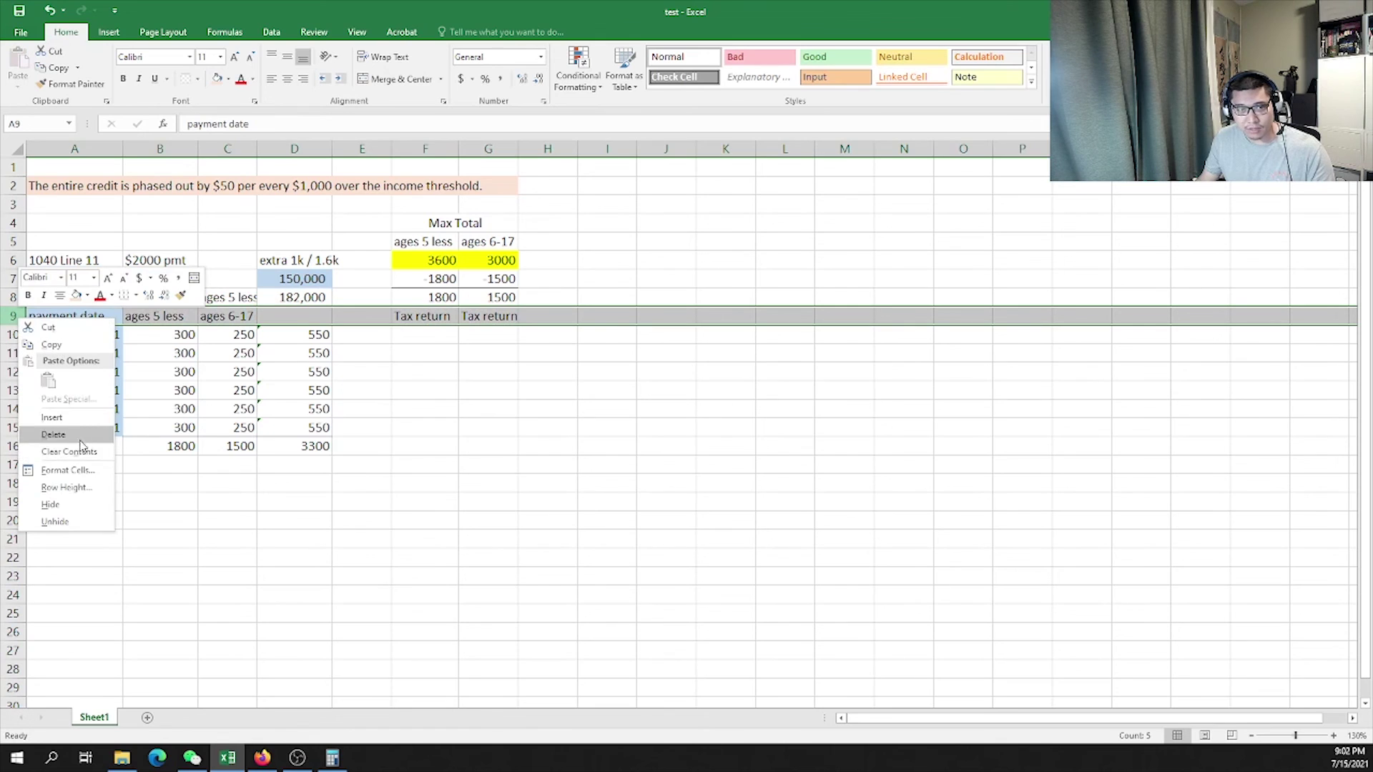
pyautogui.click(50, 415)
pyautogui.click(286, 314)
pyautogui.moveTo(230, 331); pyautogui.dragTo(239, 316)
pyautogui.click(298, 316)
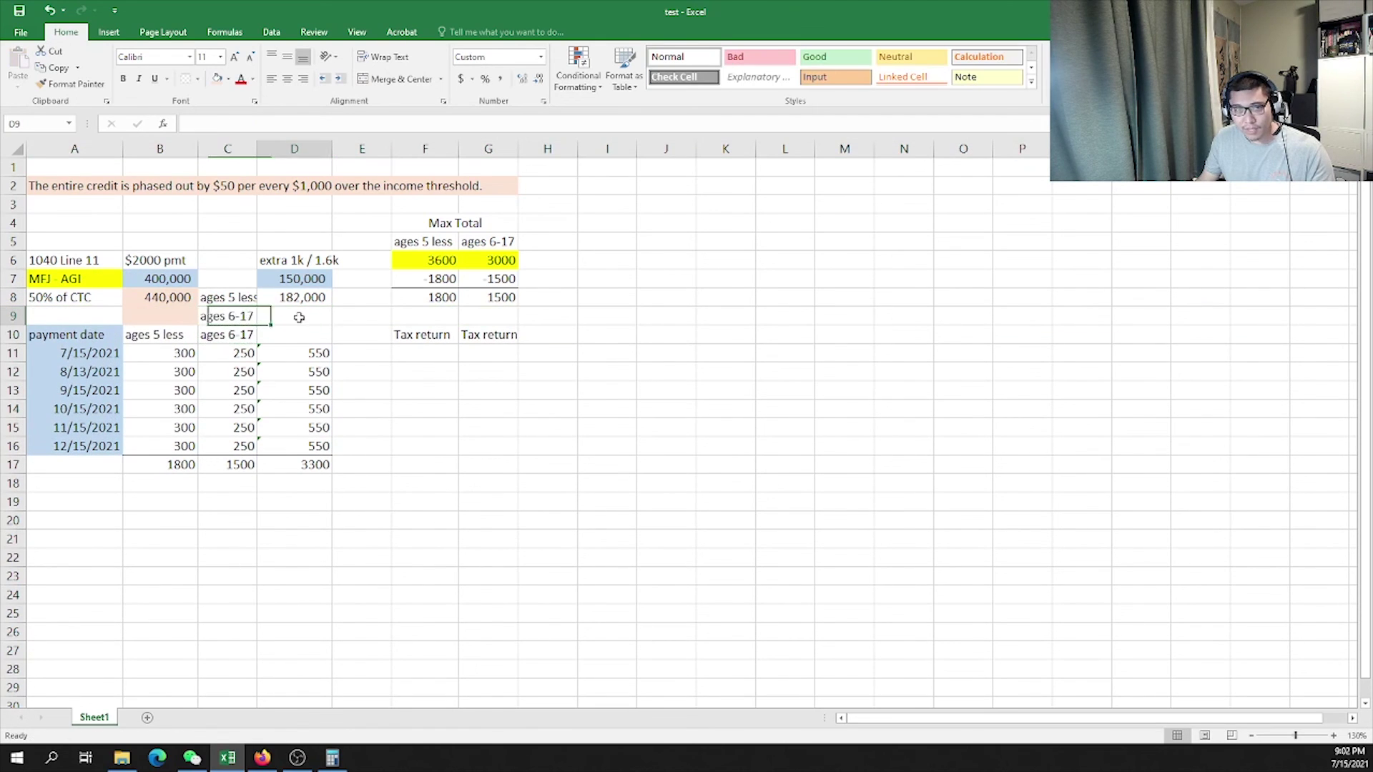
# Insert another blank row above the payment date header row and select D9
pyautogui.rightClick(16, 335)
pyautogui.click(50, 433)
pyautogui.click(300, 313)
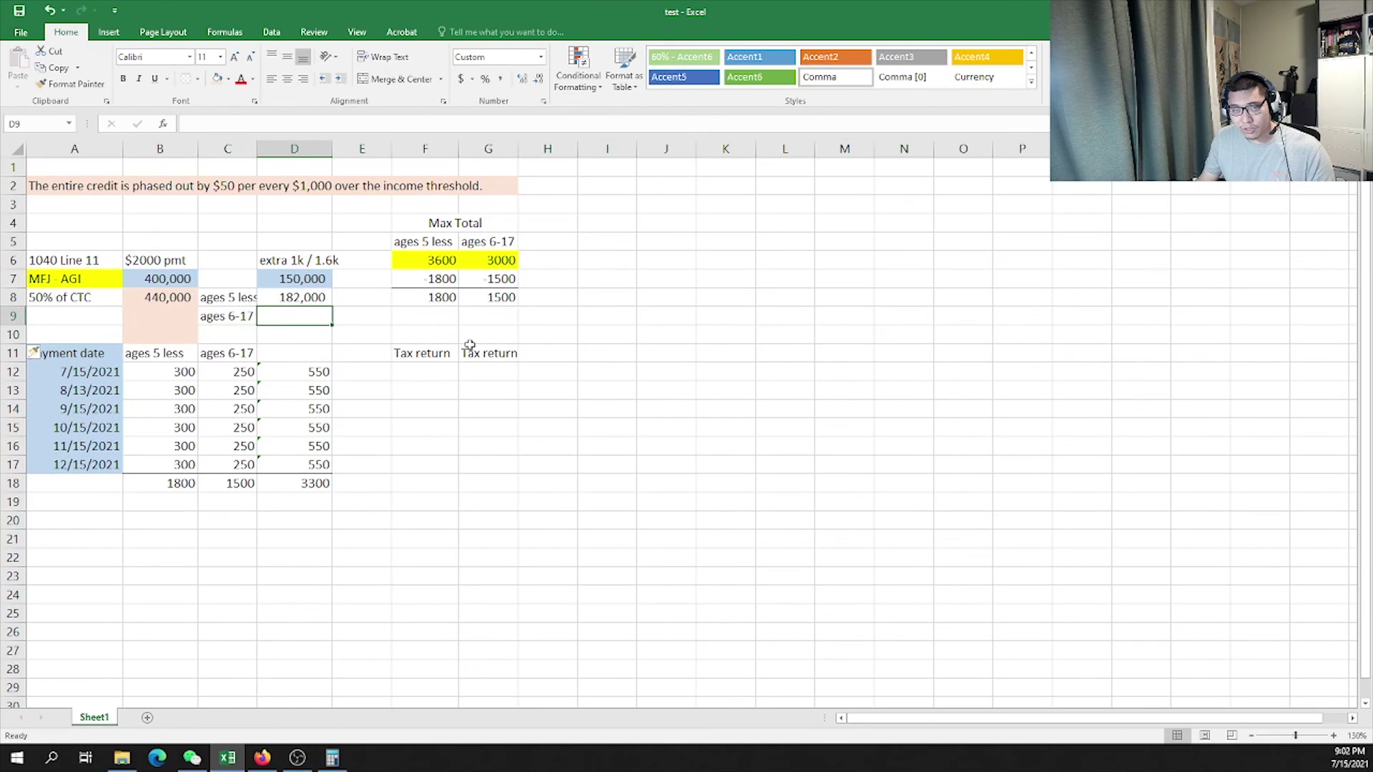
# Switch to Calculator, clear it, and divide the extra credit of 1000 by the 50 phase-out amount
pyautogui.click(333, 758)
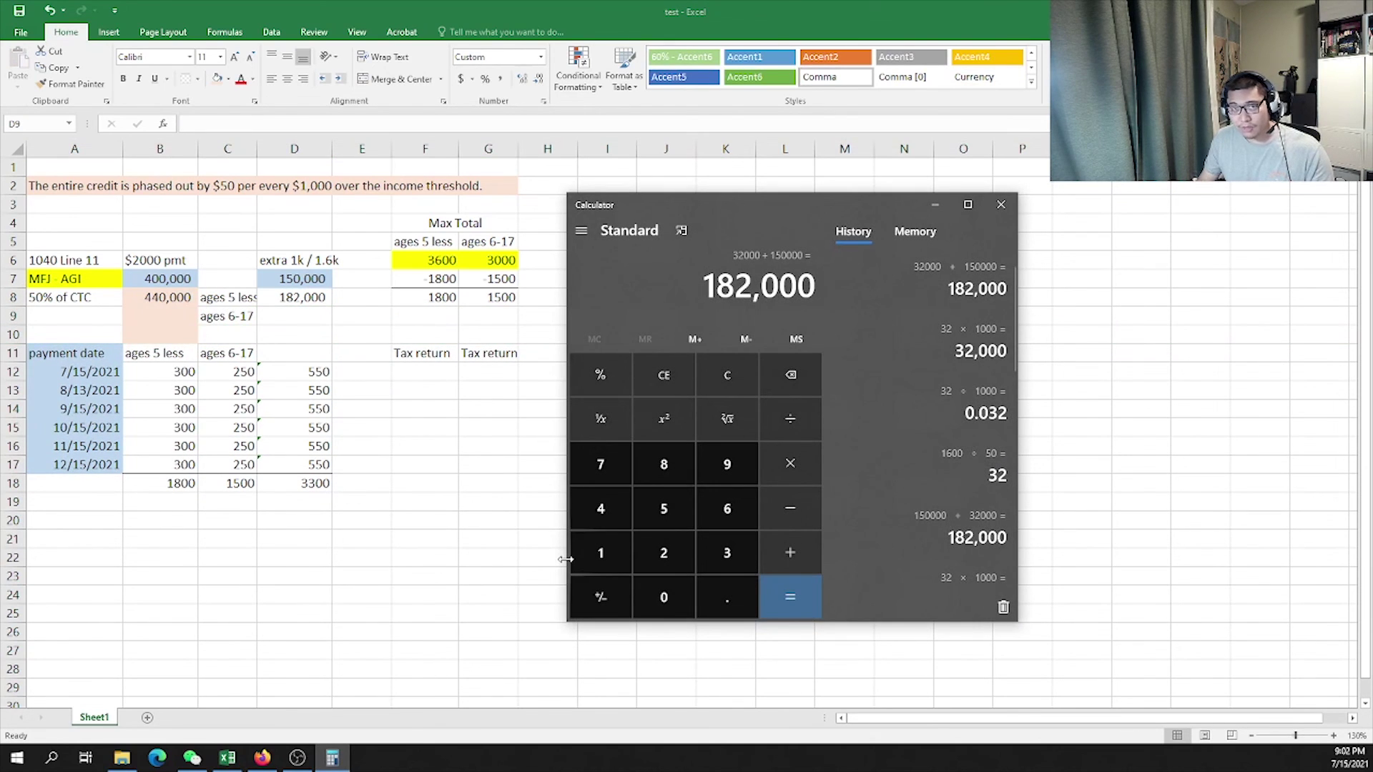
pyautogui.click(735, 392)
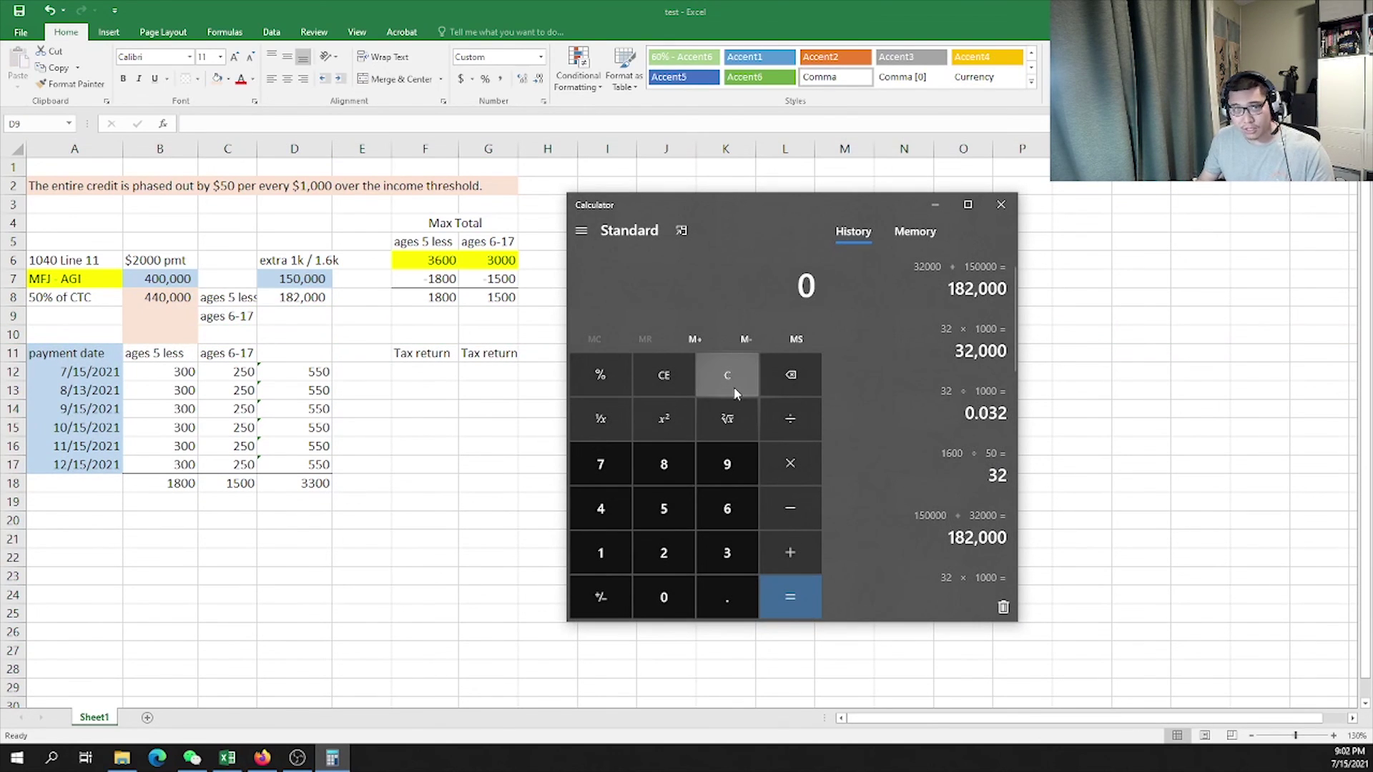
pyautogui.write('1000/50')
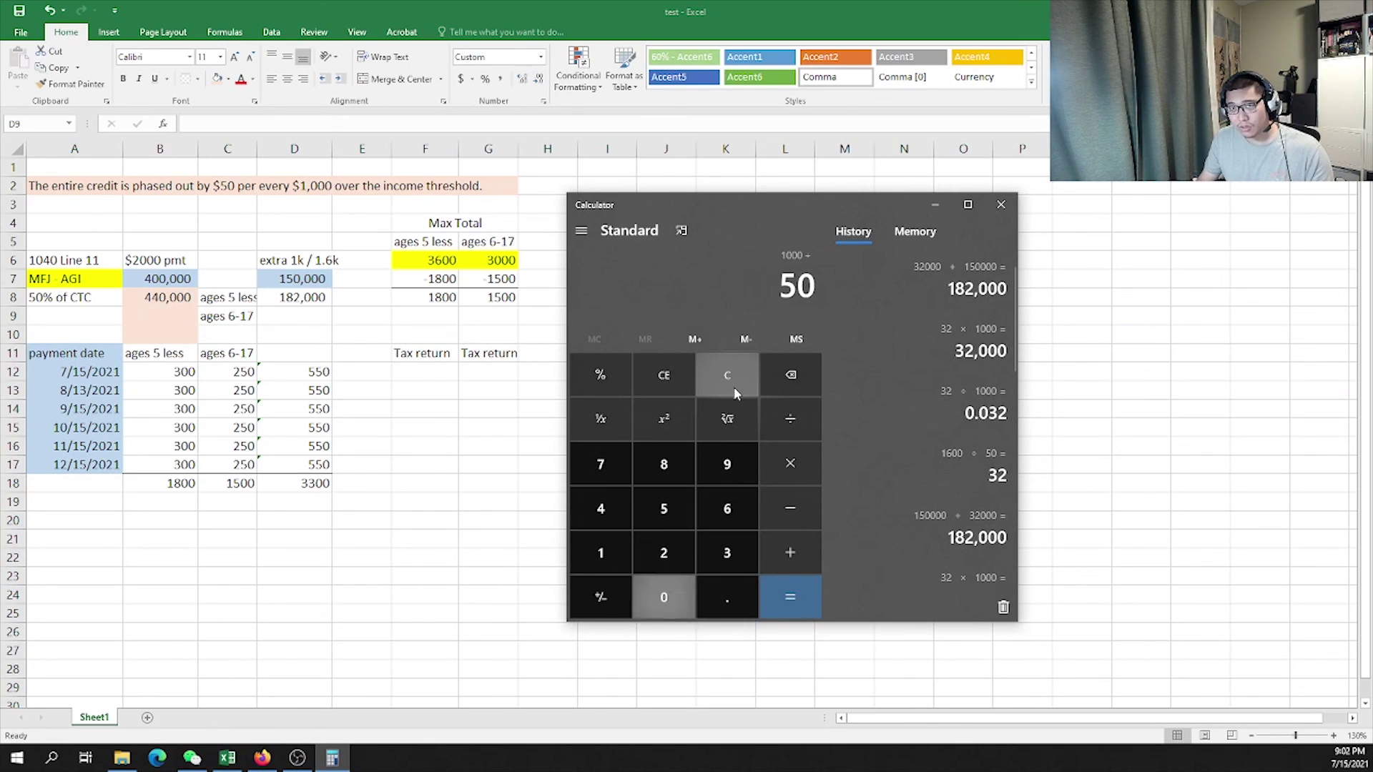
pyautogui.press('Return')
# Multiply the quotient by 1000 and add the 150000 income threshold
pyautogui.write('*1')
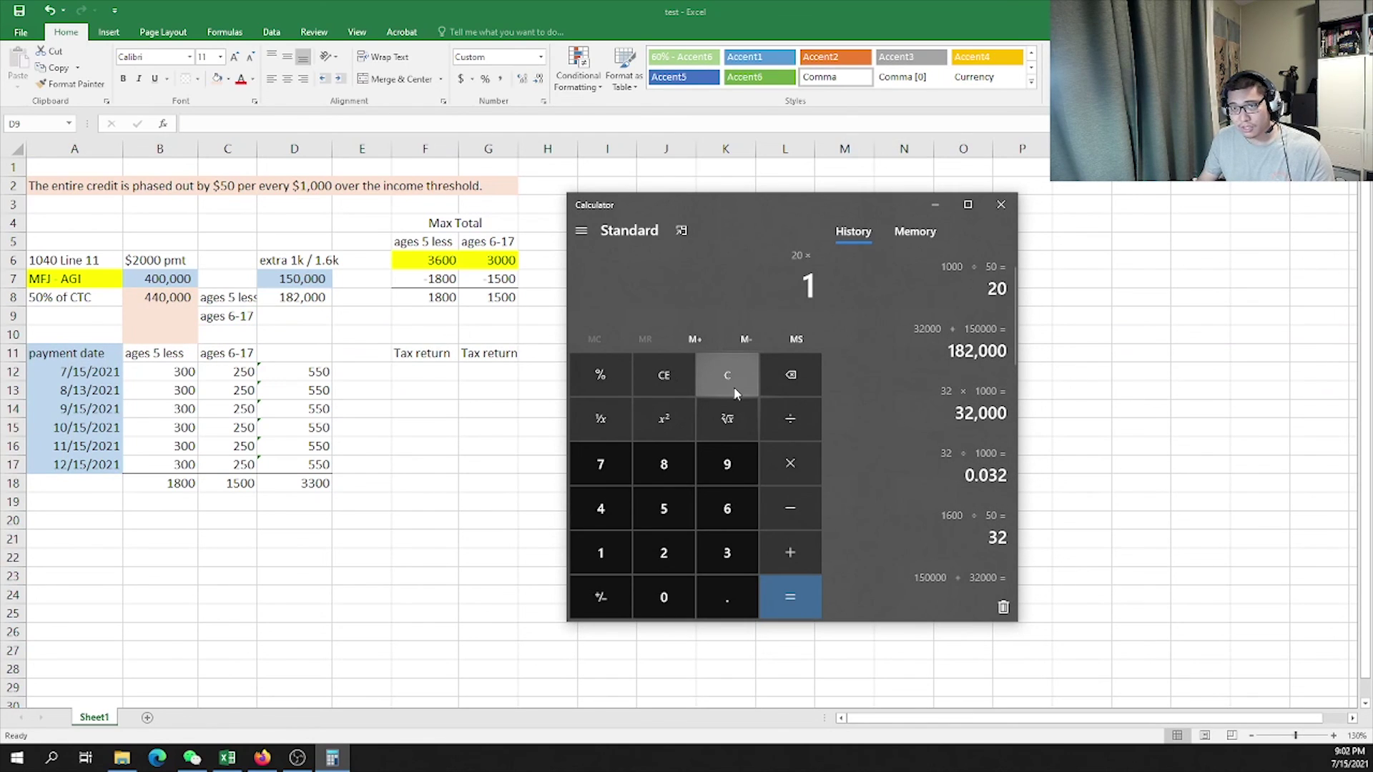
pyautogui.write('000')
pyautogui.press('Return')
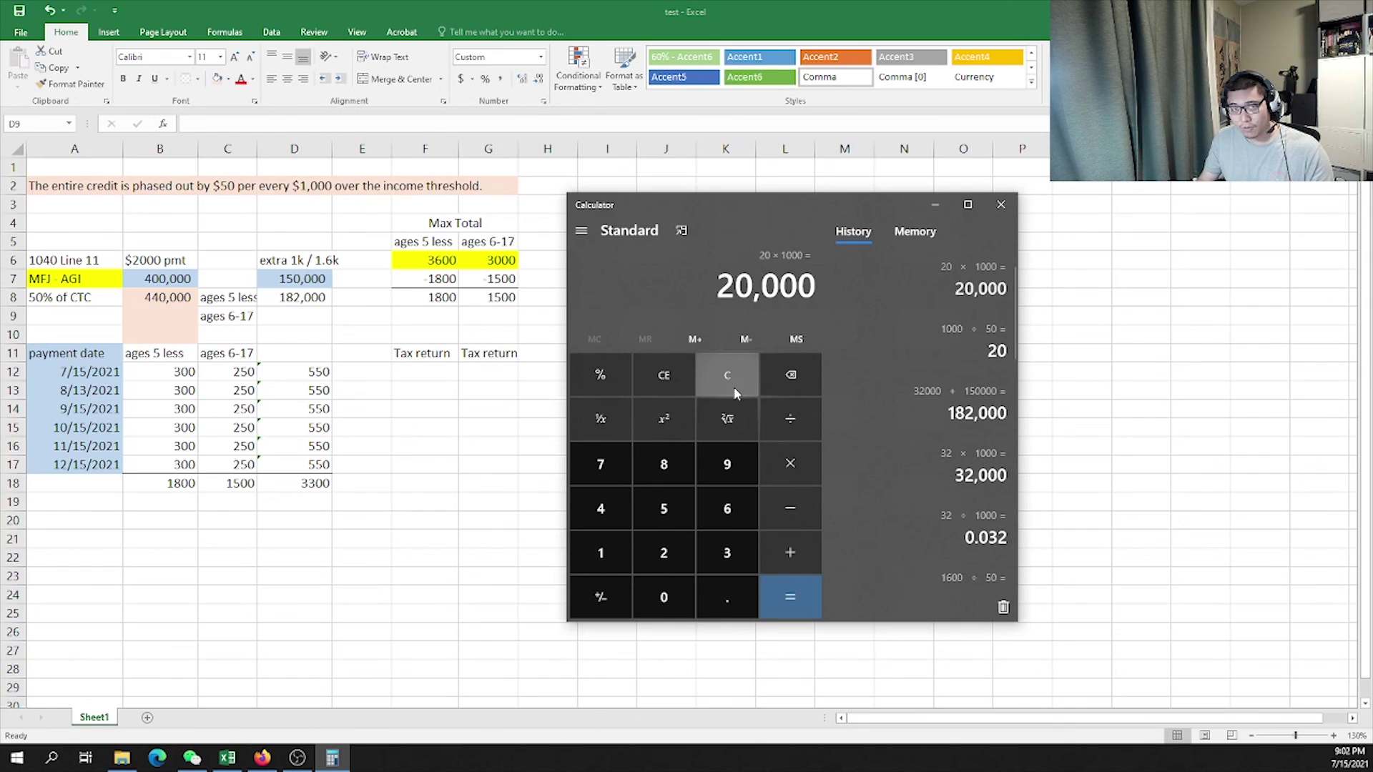
pyautogui.write('+150000')
pyautogui.press('Return')
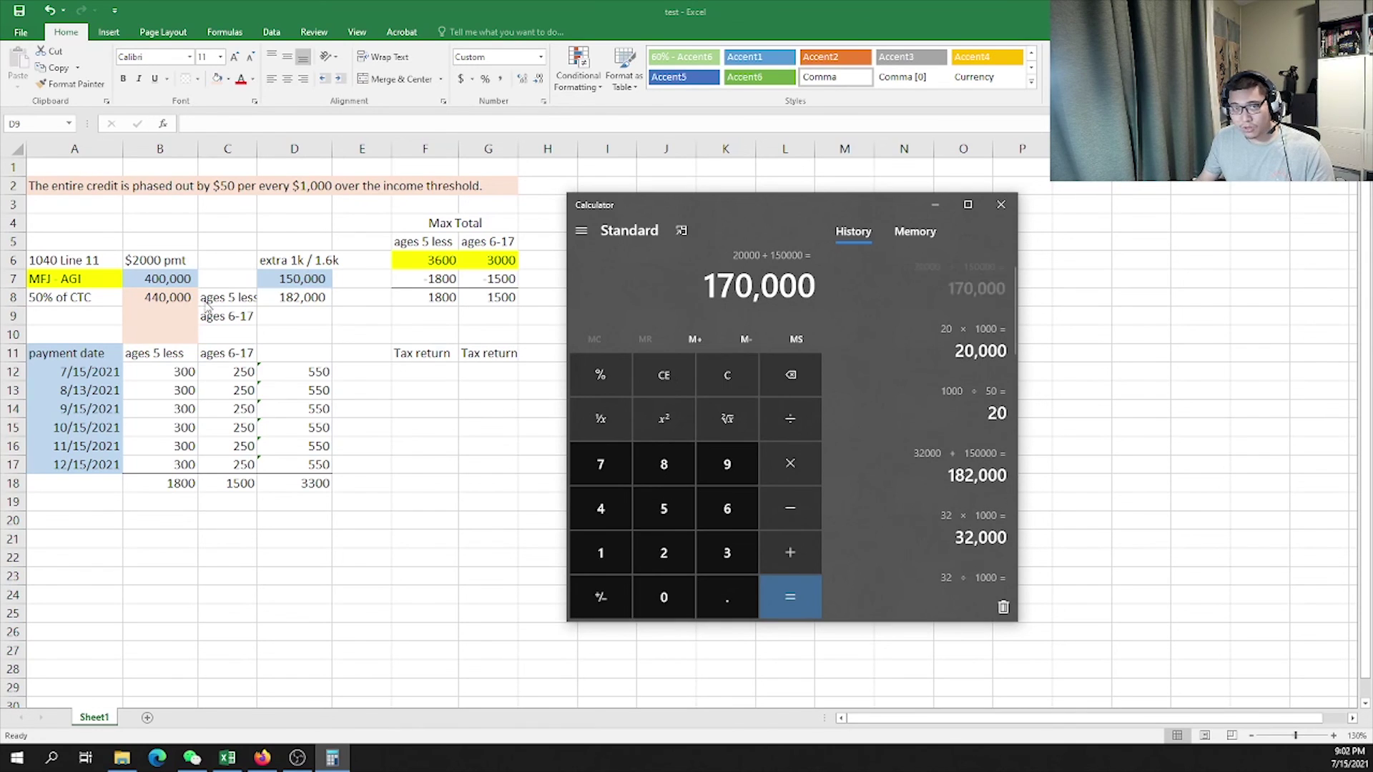
# Switch back to the Excel workbook and enter 170000 in D9 as the phase-out limit for ages 6-17
pyautogui.click(309, 316)
pyautogui.write('17000')
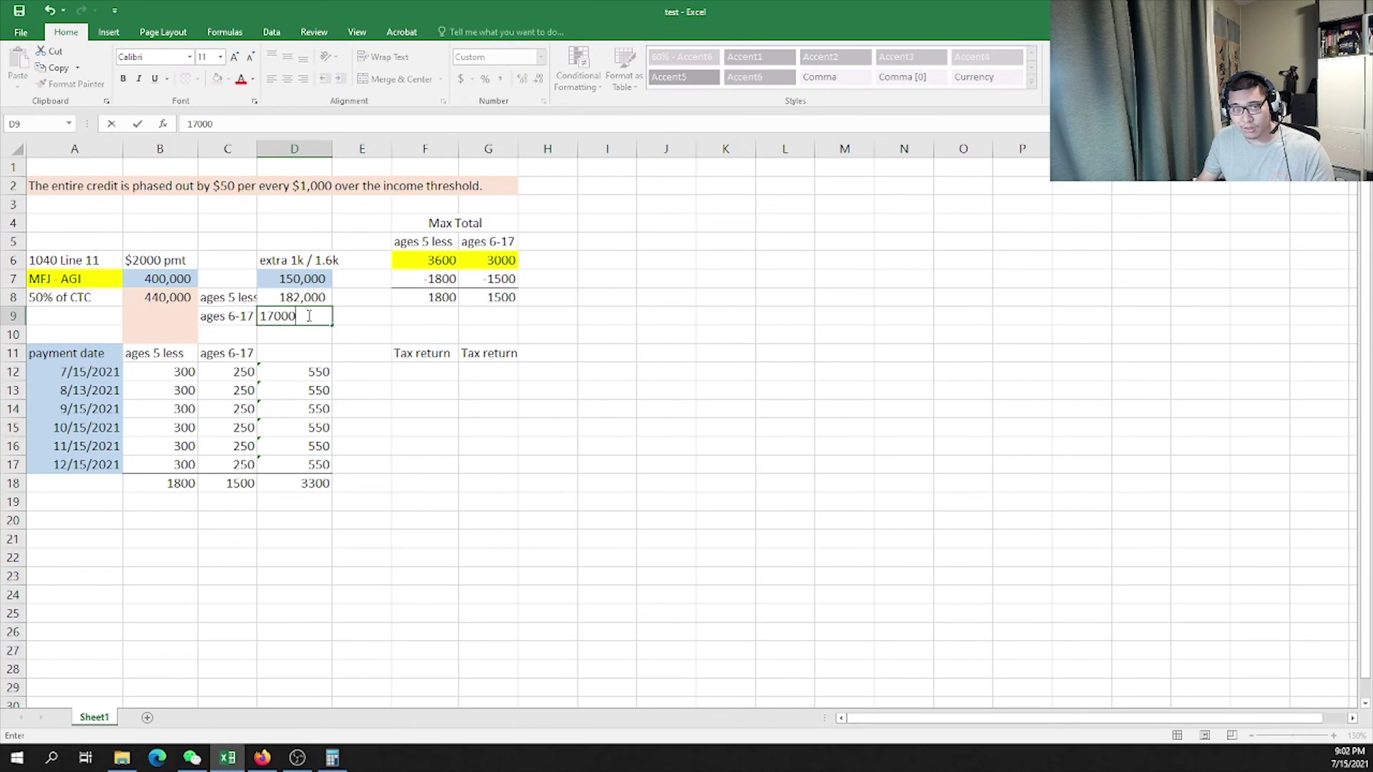
pyautogui.write('0')
pyautogui.hotkey('ctrl', 'Return')
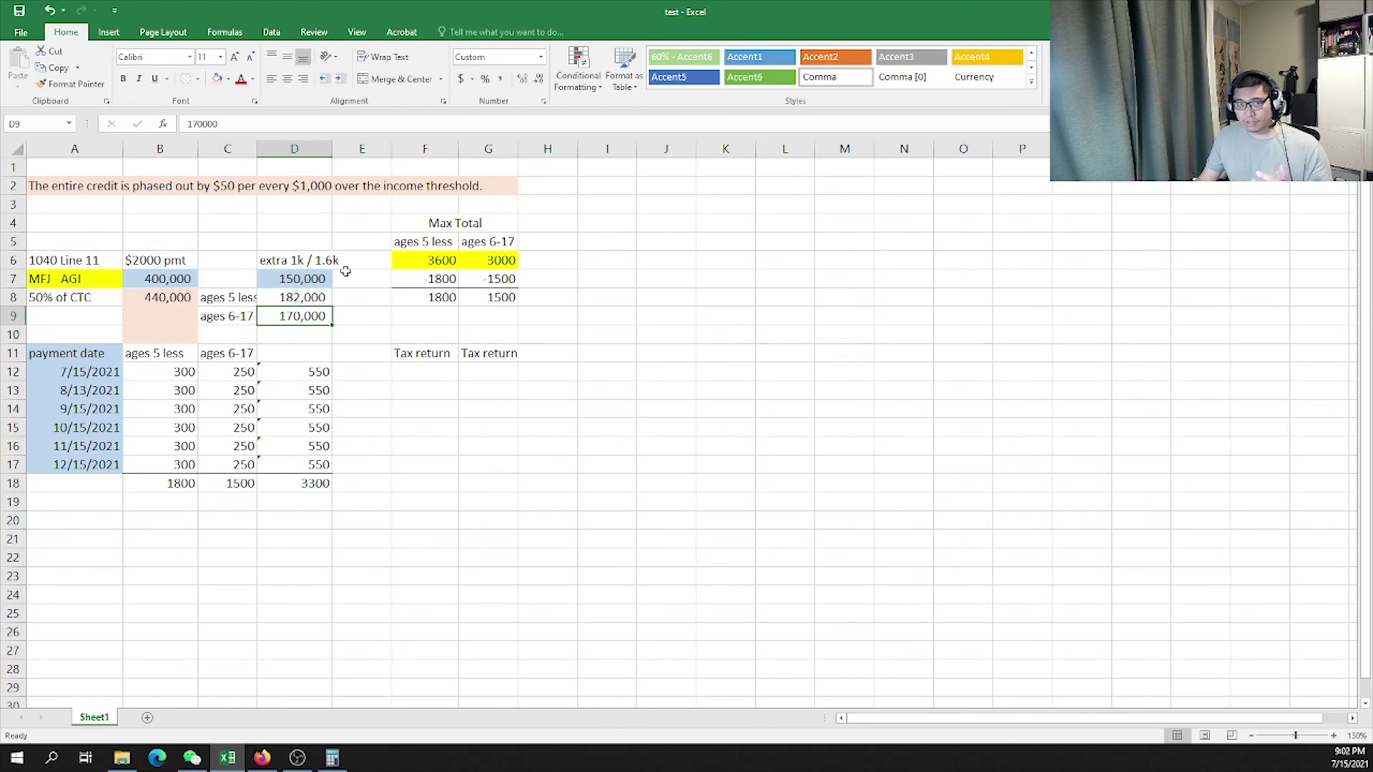
# Review the extra 1k / 1.6k limit for ages 5 less, and the $2000 payment threshold and its phase-out limit
pyautogui.click(328, 261)
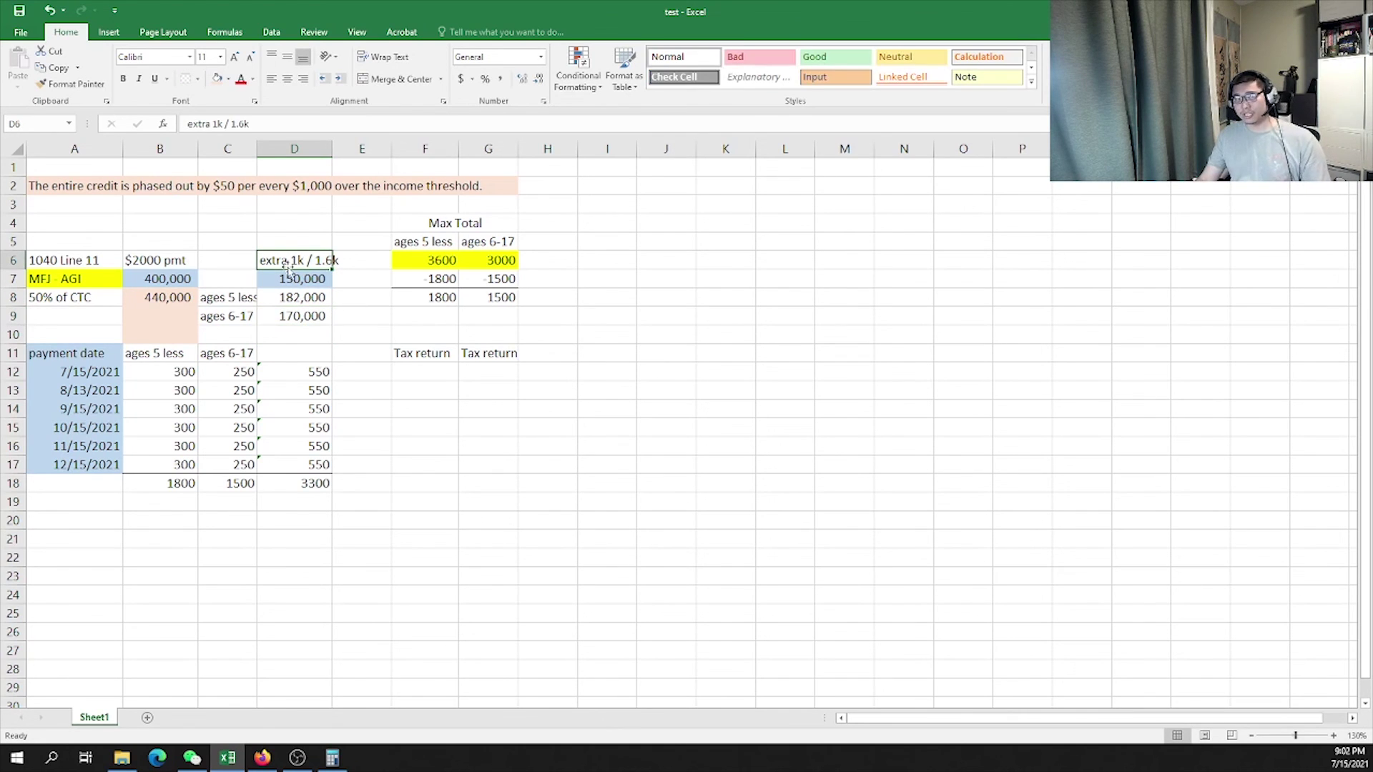
pyautogui.click(293, 301)
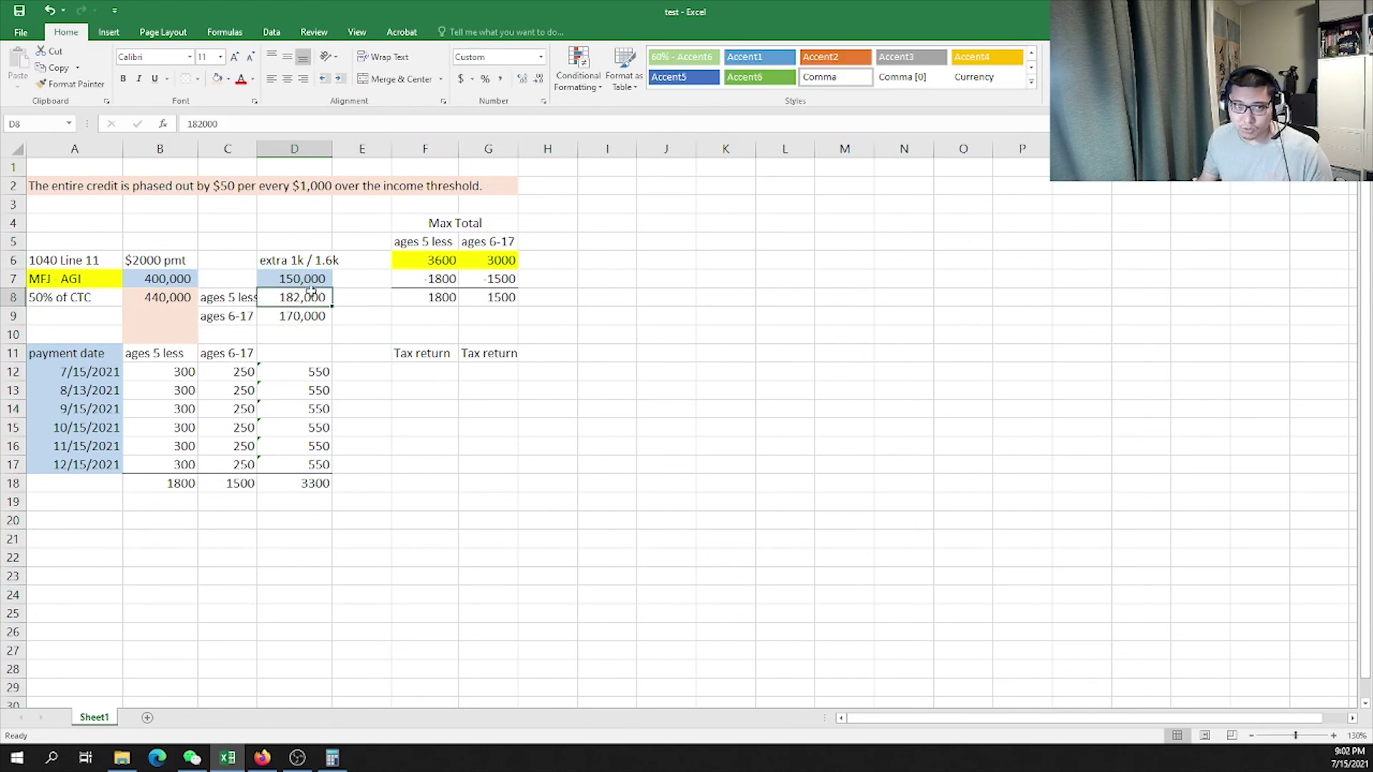
pyautogui.click(206, 298)
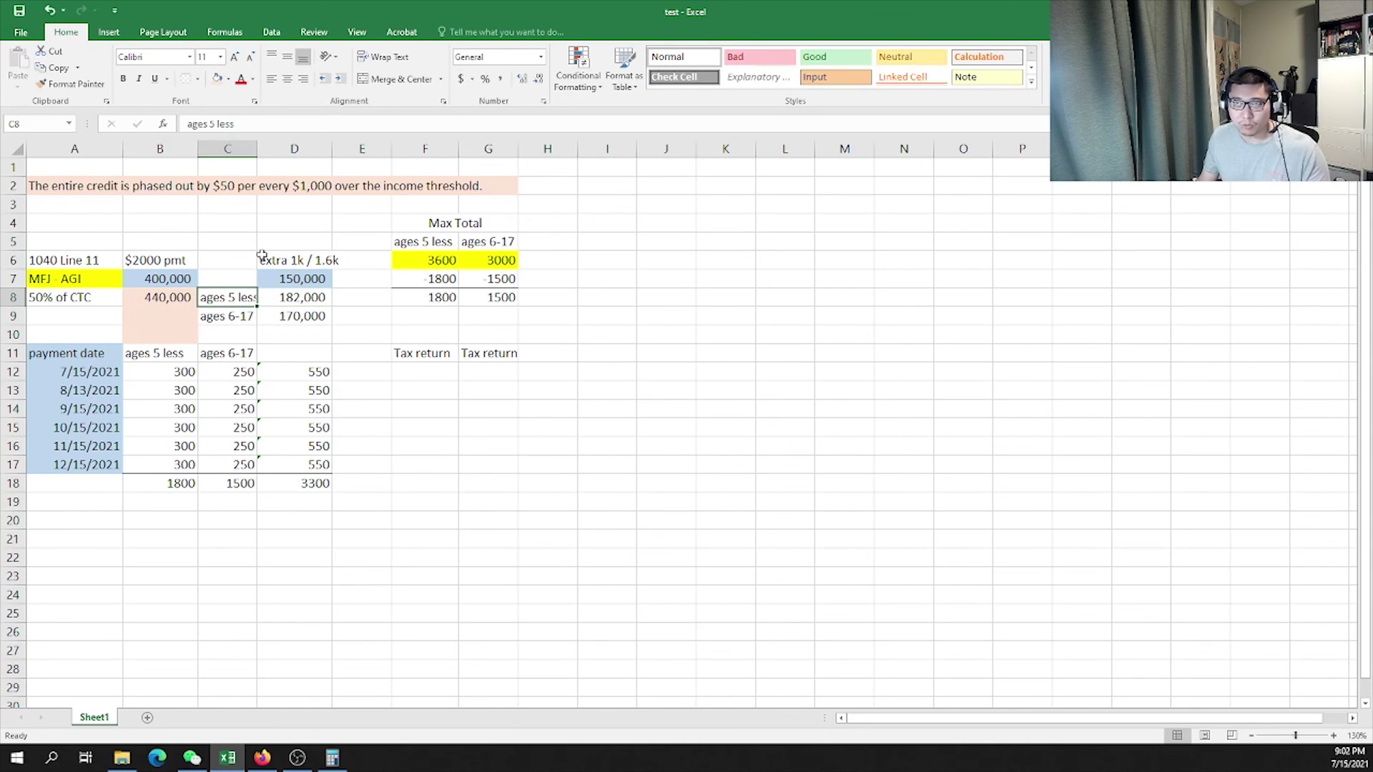
pyautogui.click(299, 259)
pyautogui.click(299, 306)
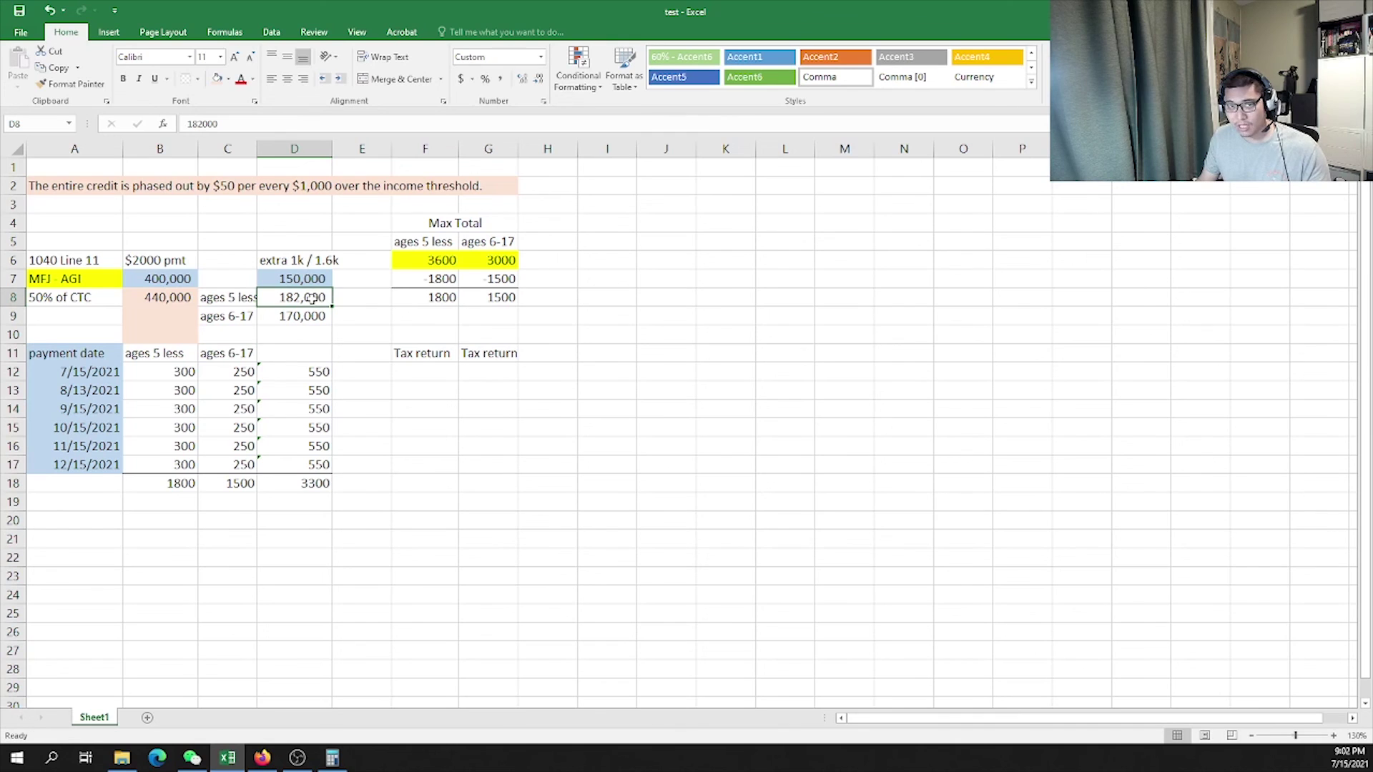
pyautogui.click(316, 259)
pyautogui.click(143, 297)
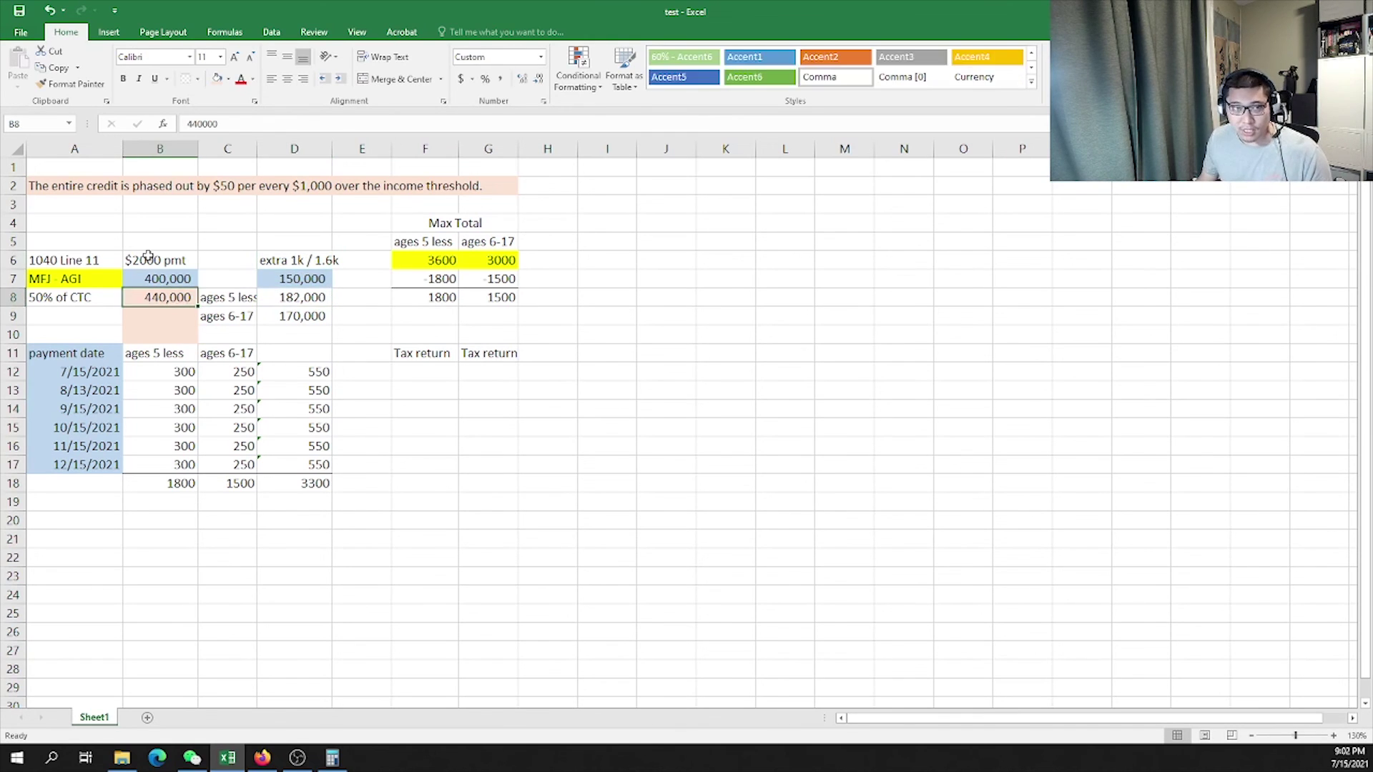
pyautogui.click(158, 261)
pyautogui.click(151, 297)
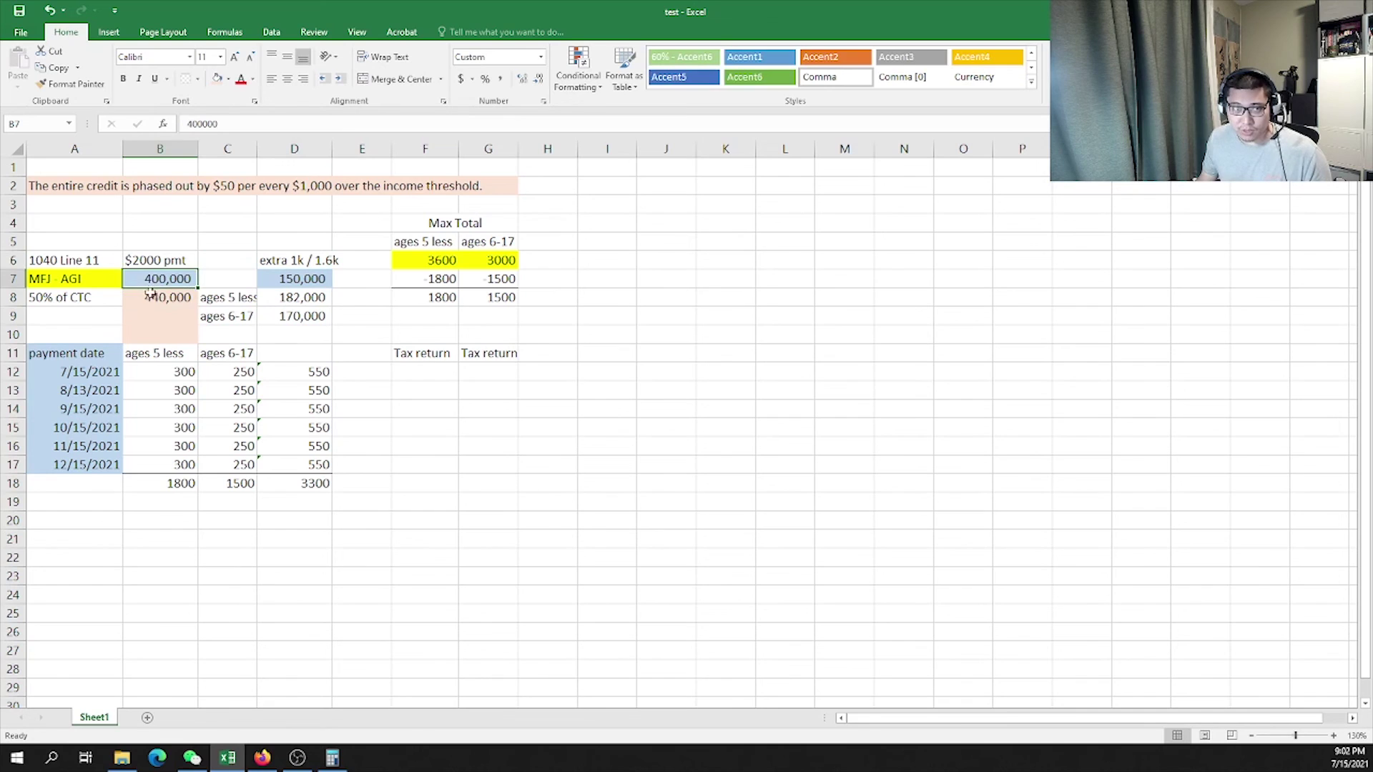
# Switch to Calculator, clear it, and divide the 2000 base credit by the 50 phase-out amount
pyautogui.click(333, 757)
pyautogui.click(745, 386)
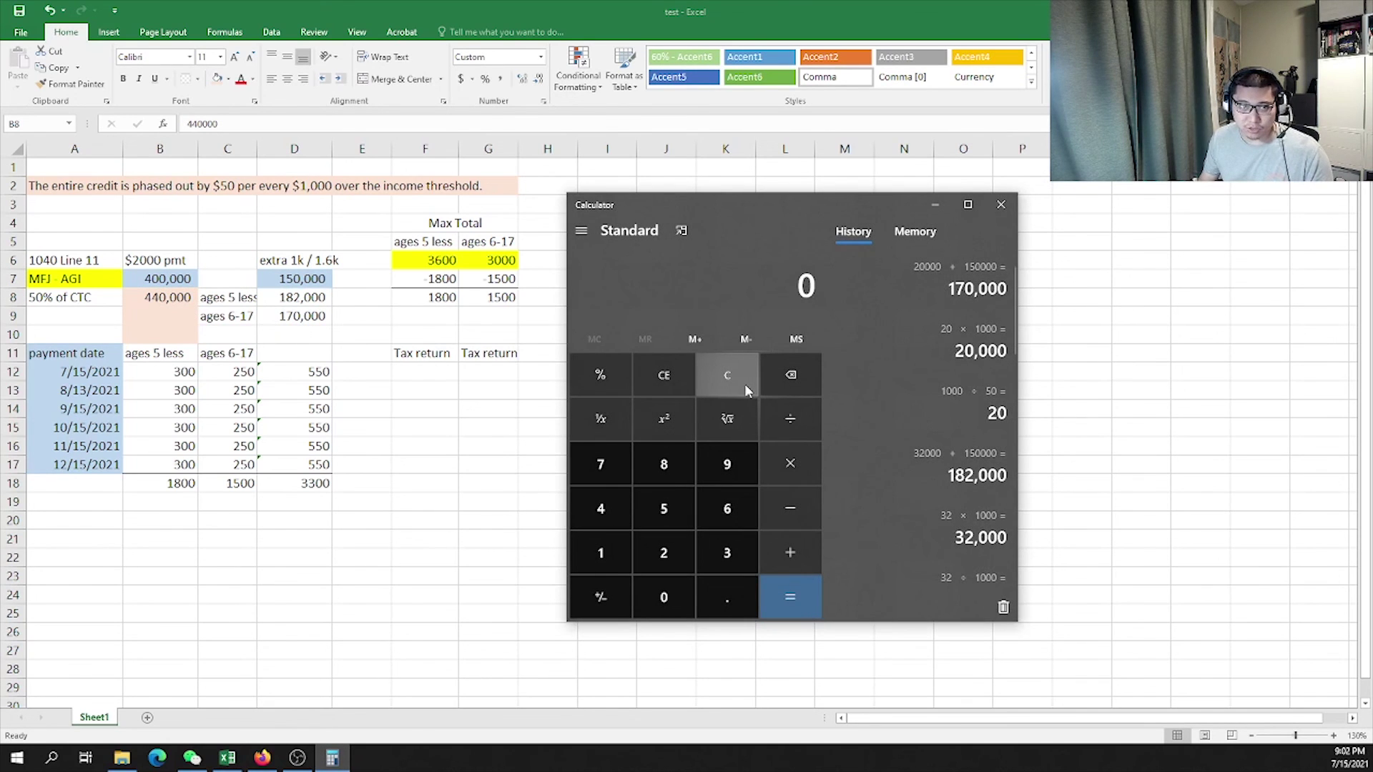
pyautogui.write('2000')
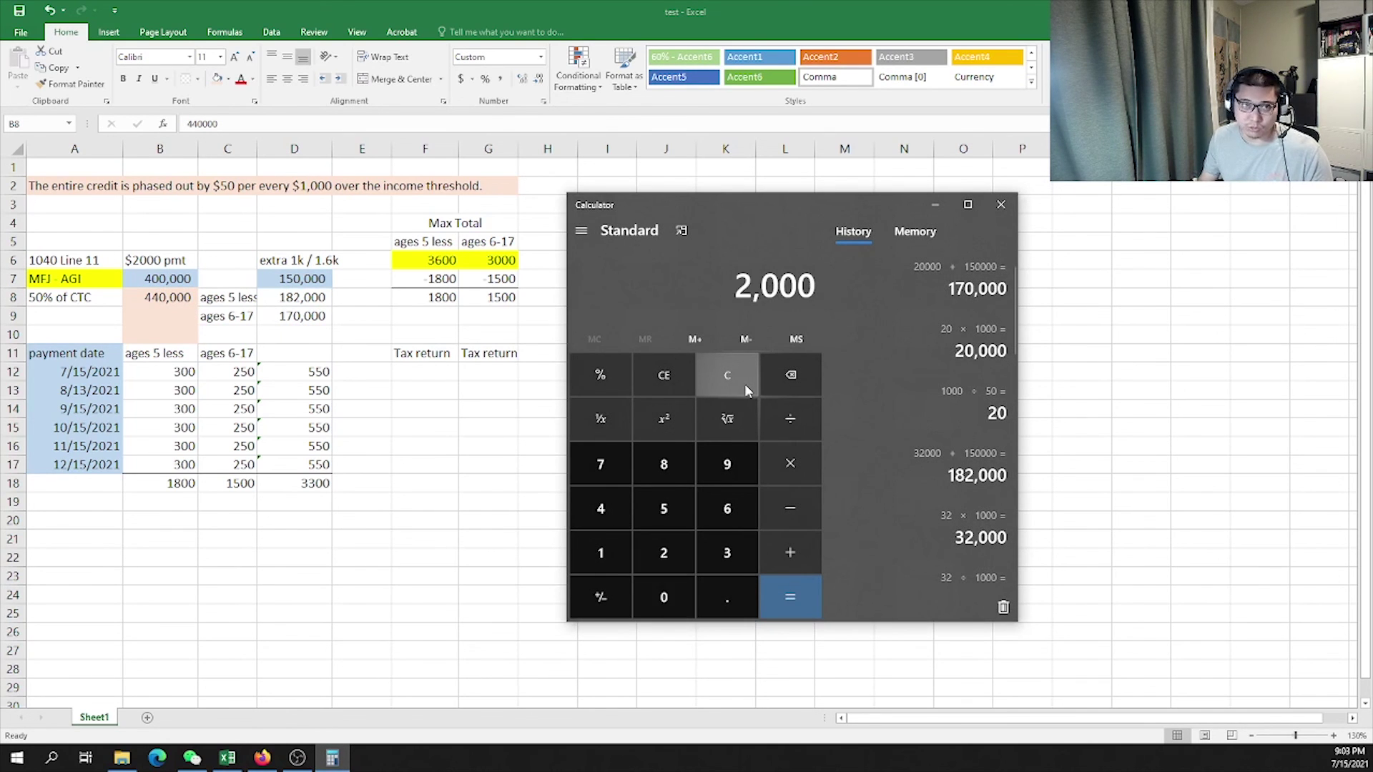
pyautogui.write('/50')
pyautogui.press('Return')
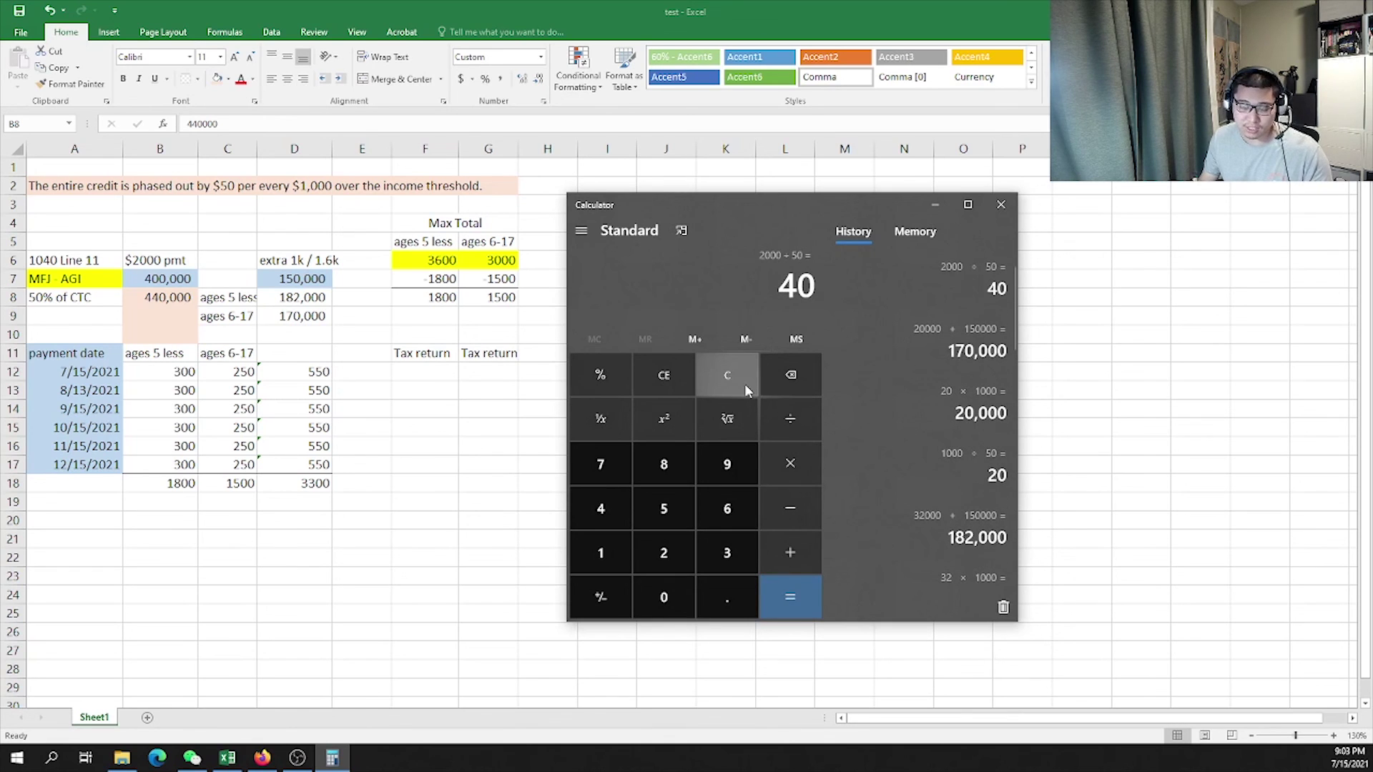
# Multiply the quotient by 1000, add the 400000 income threshold, and clear the calculator
pyautogui.write('*1000')
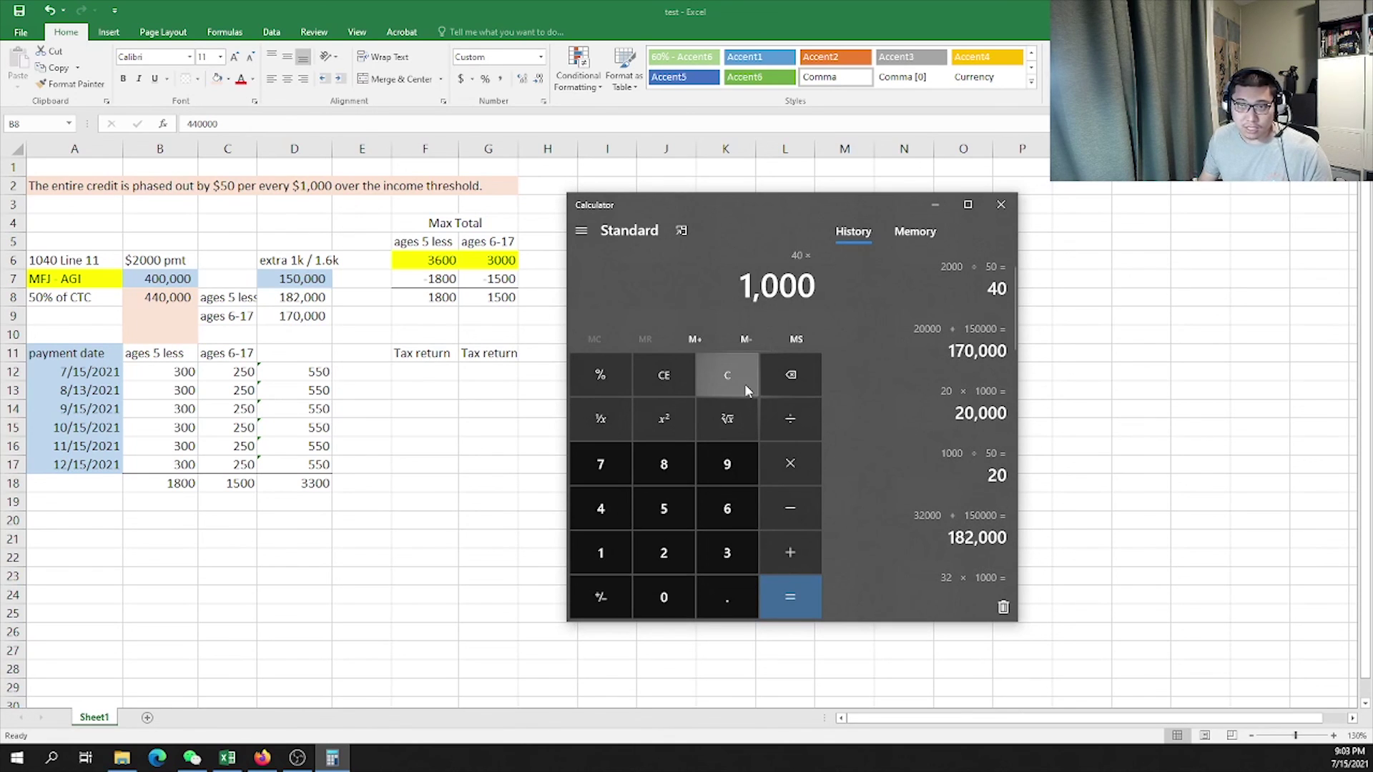
pyautogui.press('Return')
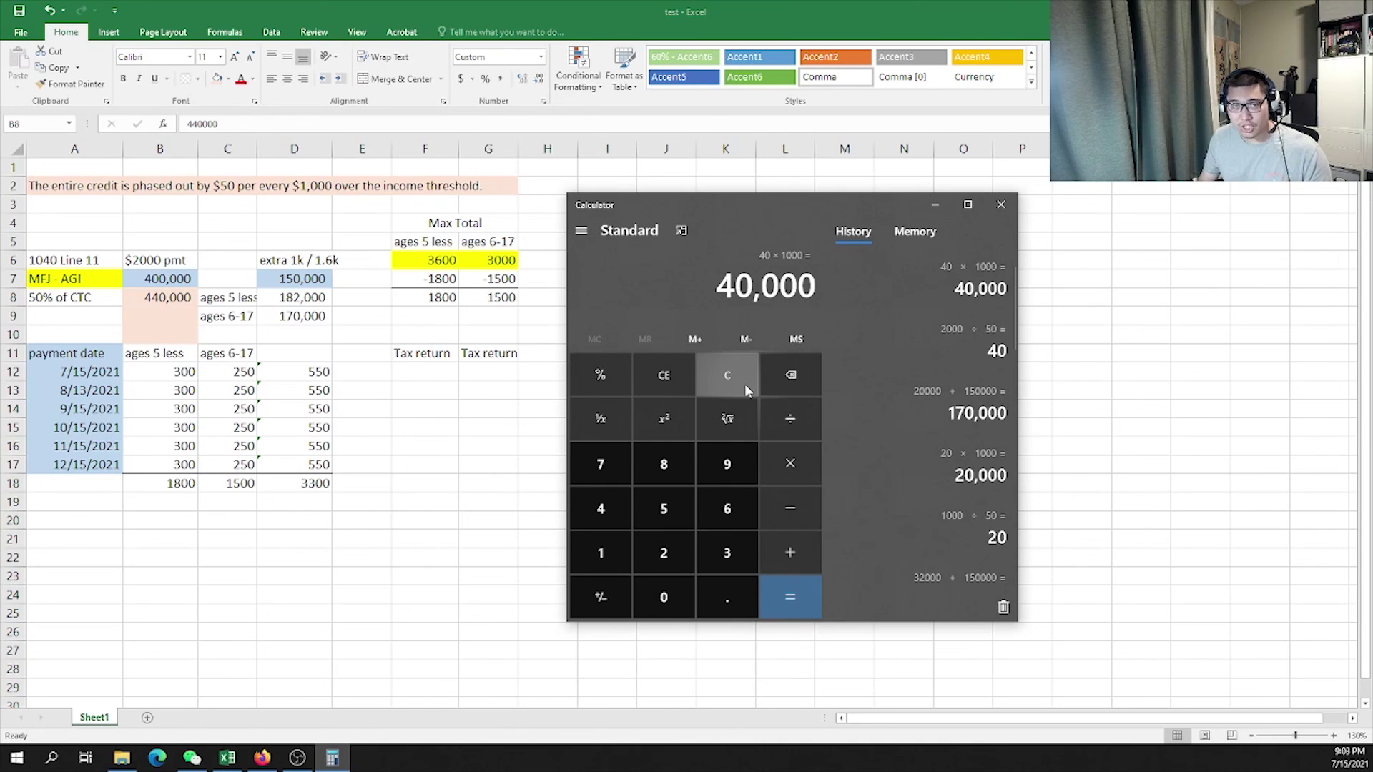
pyautogui.write('+400000')
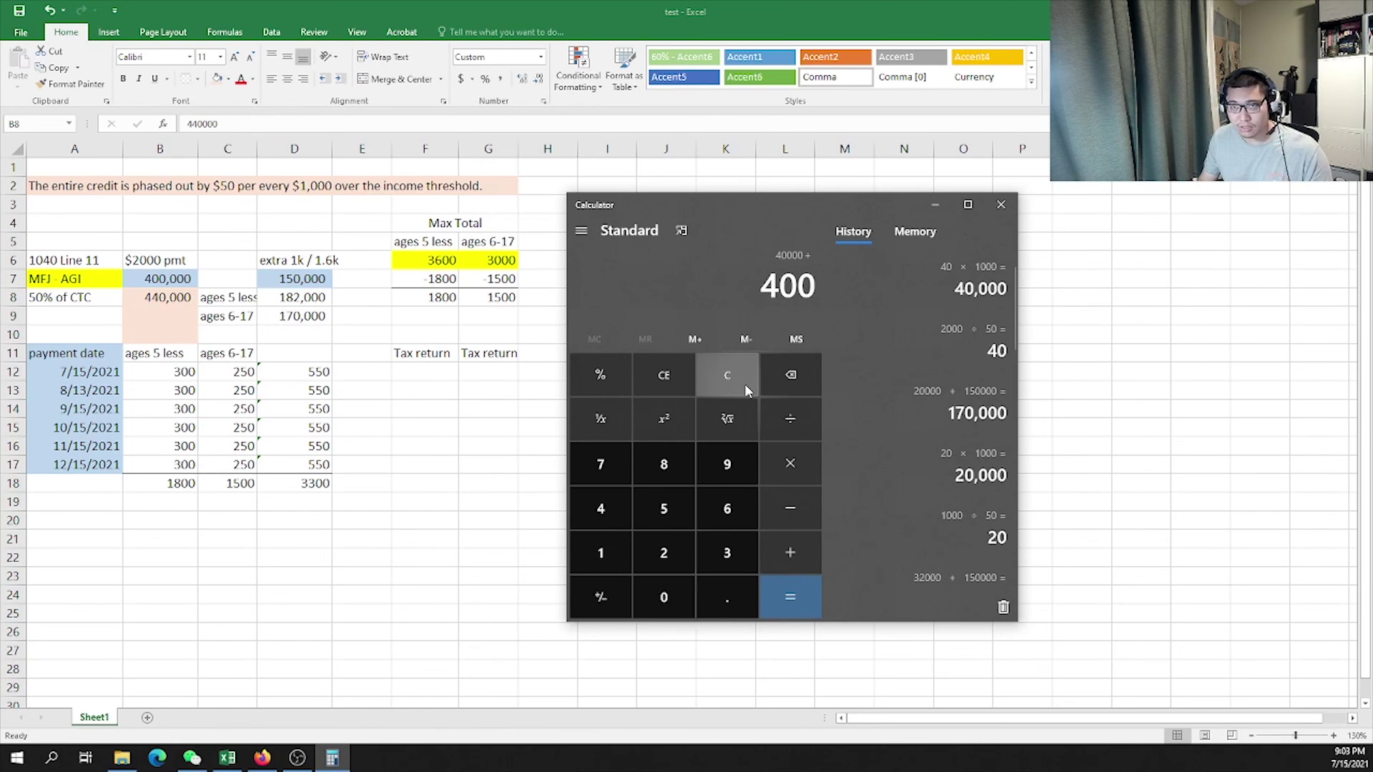
pyautogui.press('Return')
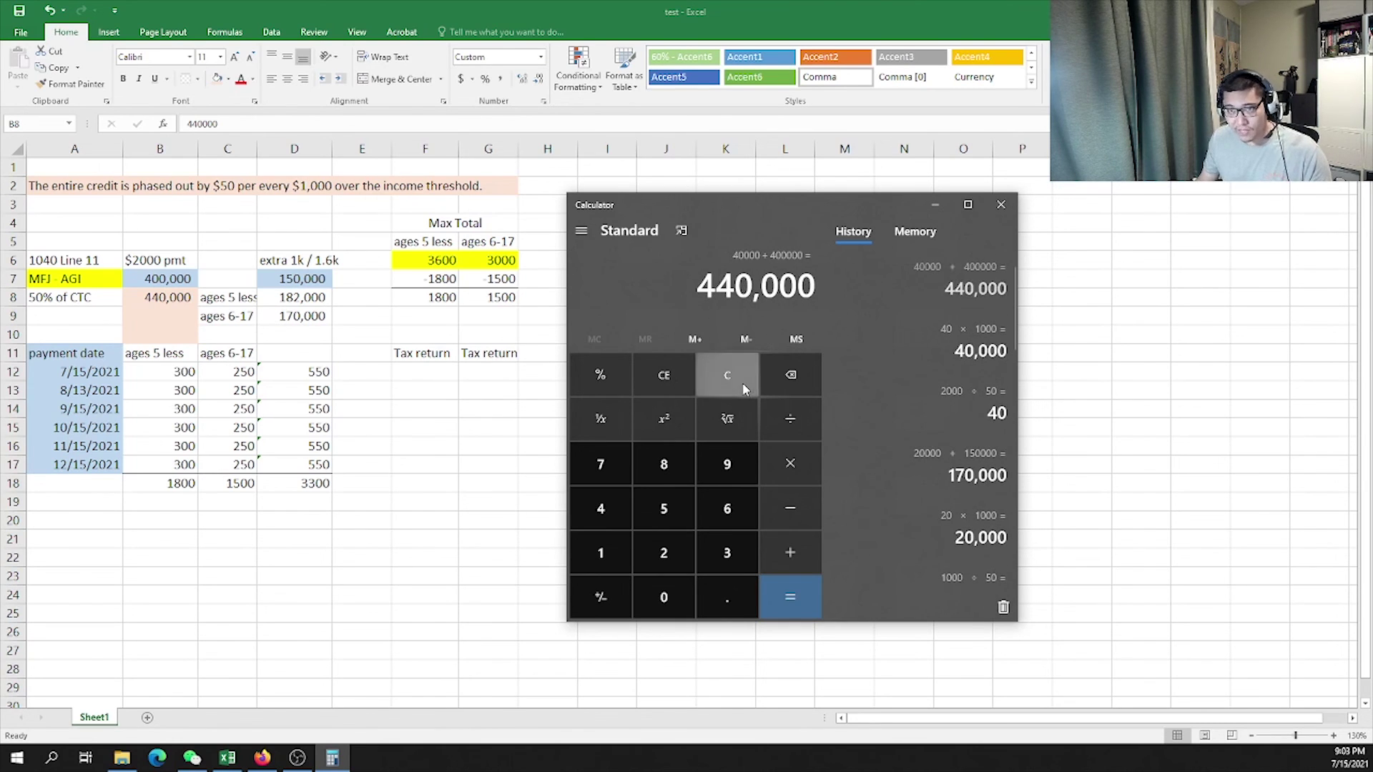
pyautogui.click(742, 383)
# Return to the Excel workbook and move the two "Tax return" labels from F11:G11 up to F9:G9
pyautogui.click(143, 299)
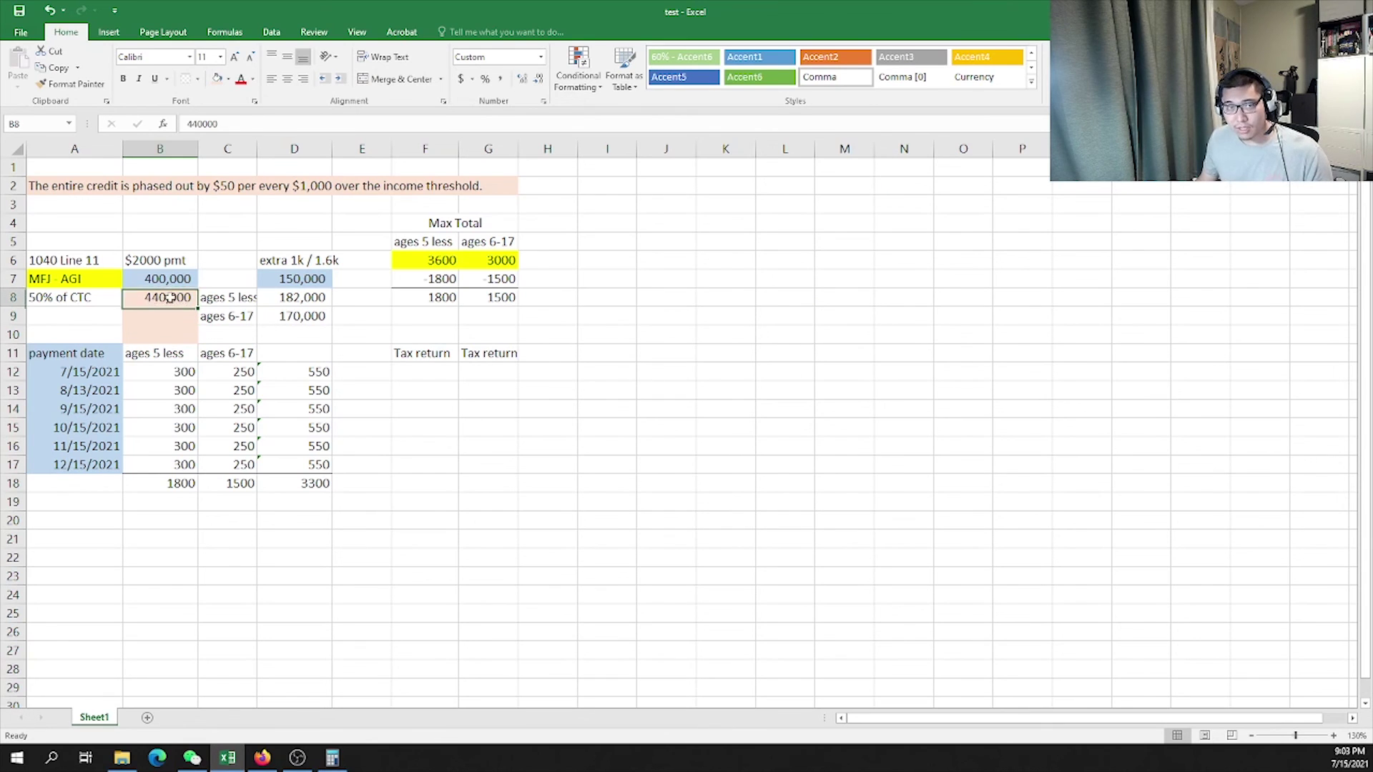
pyautogui.click(279, 241)
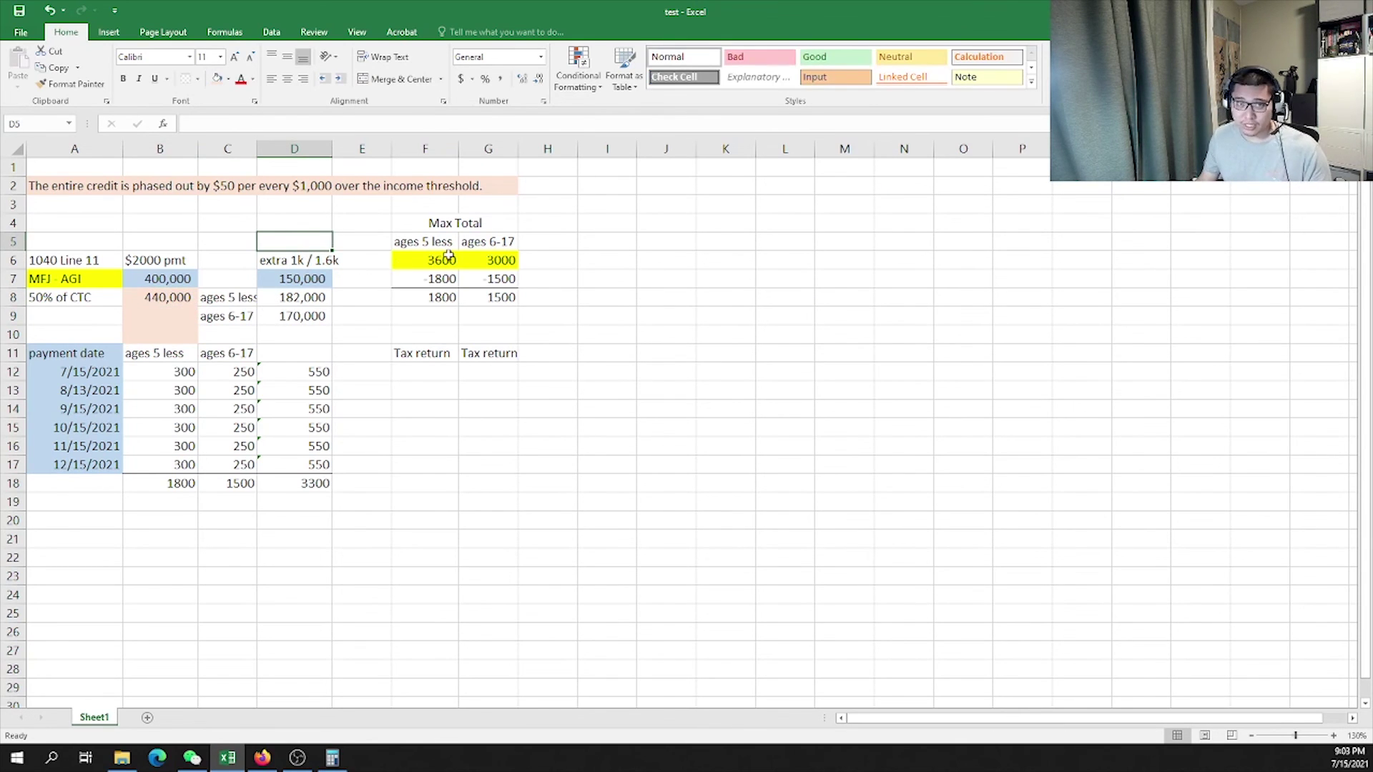
pyautogui.click(159, 295)
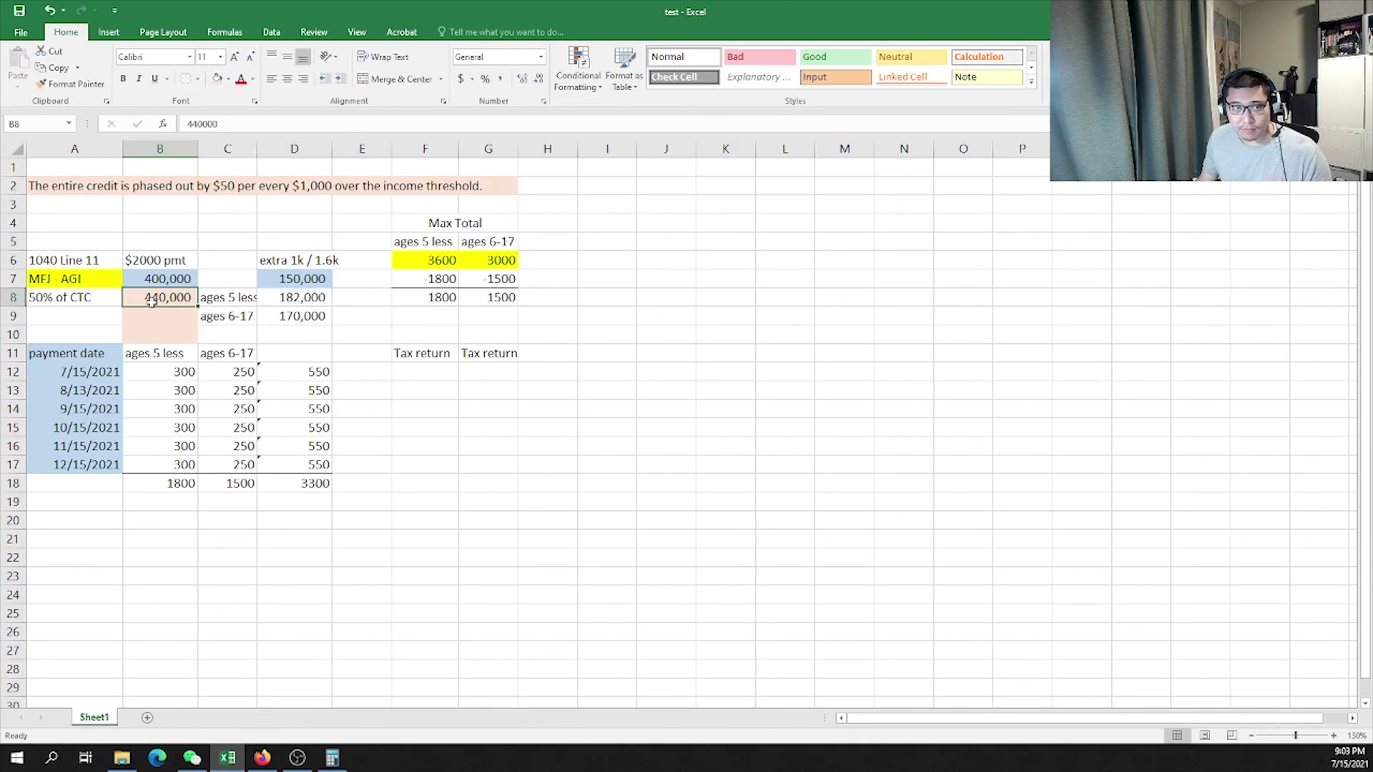
pyautogui.moveTo(166, 308); pyautogui.dragTo(110, 324)
pyautogui.click(110, 325)
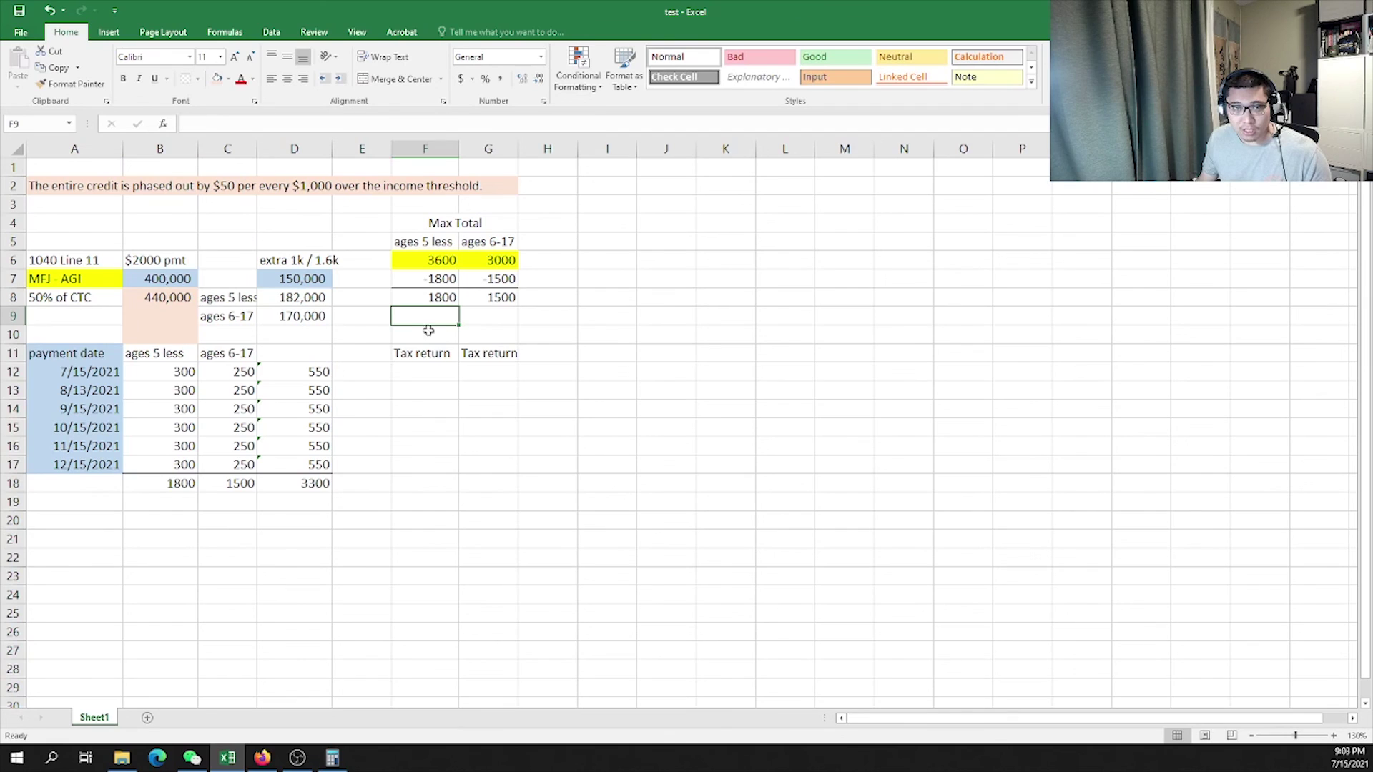
pyautogui.moveTo(414, 349); pyautogui.dragTo(509, 316)
pyautogui.click(438, 383)
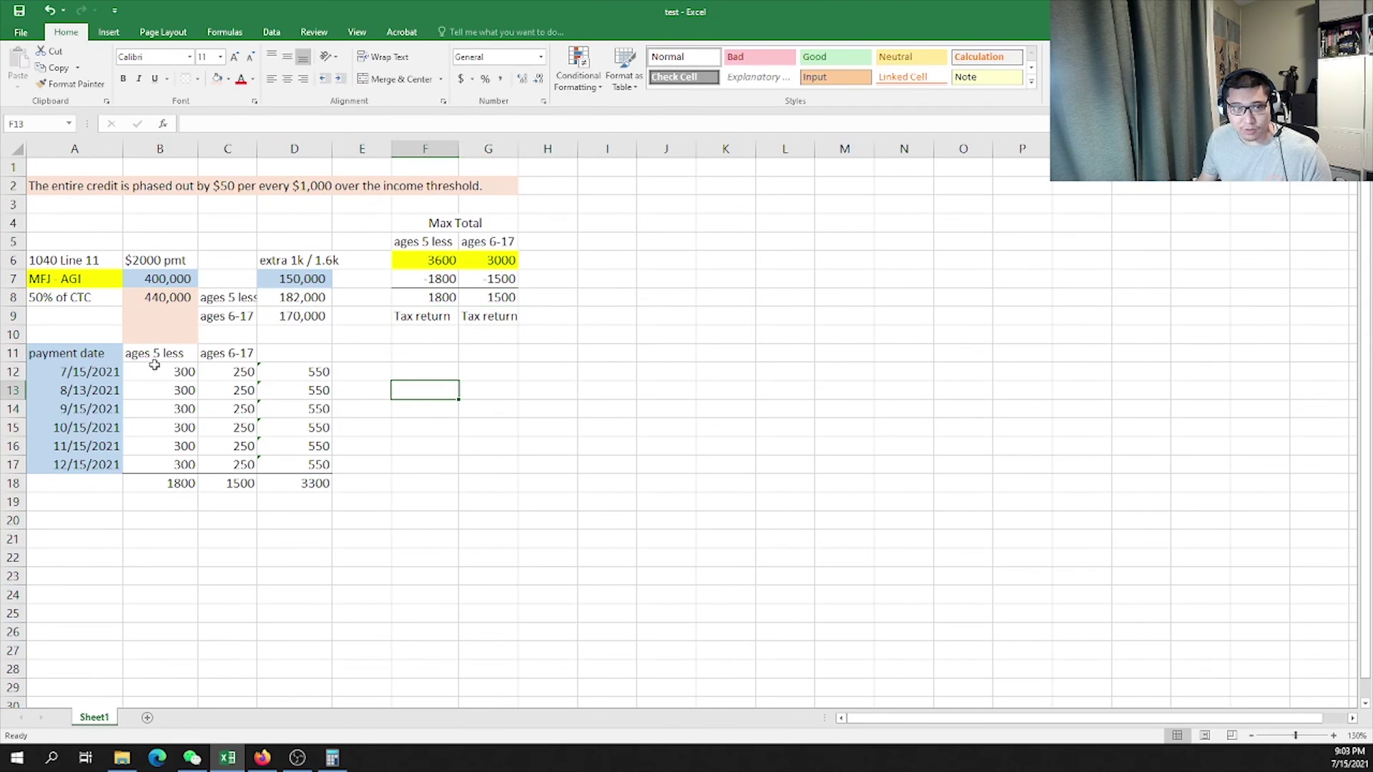
# Move the "50% of CTC" label from A8 down to A10, just above the payment date header
pyautogui.click(362, 280)
pyautogui.click(313, 281)
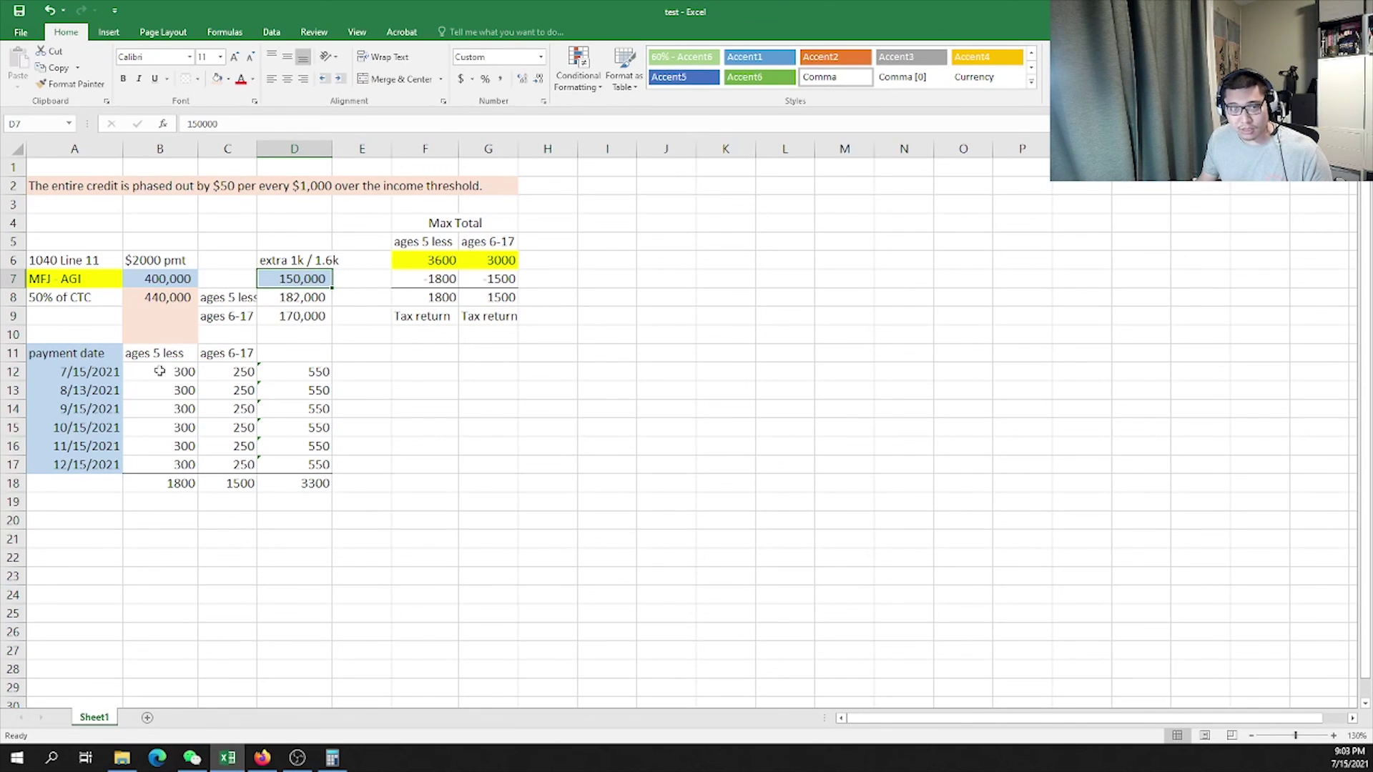
pyautogui.click(425, 228)
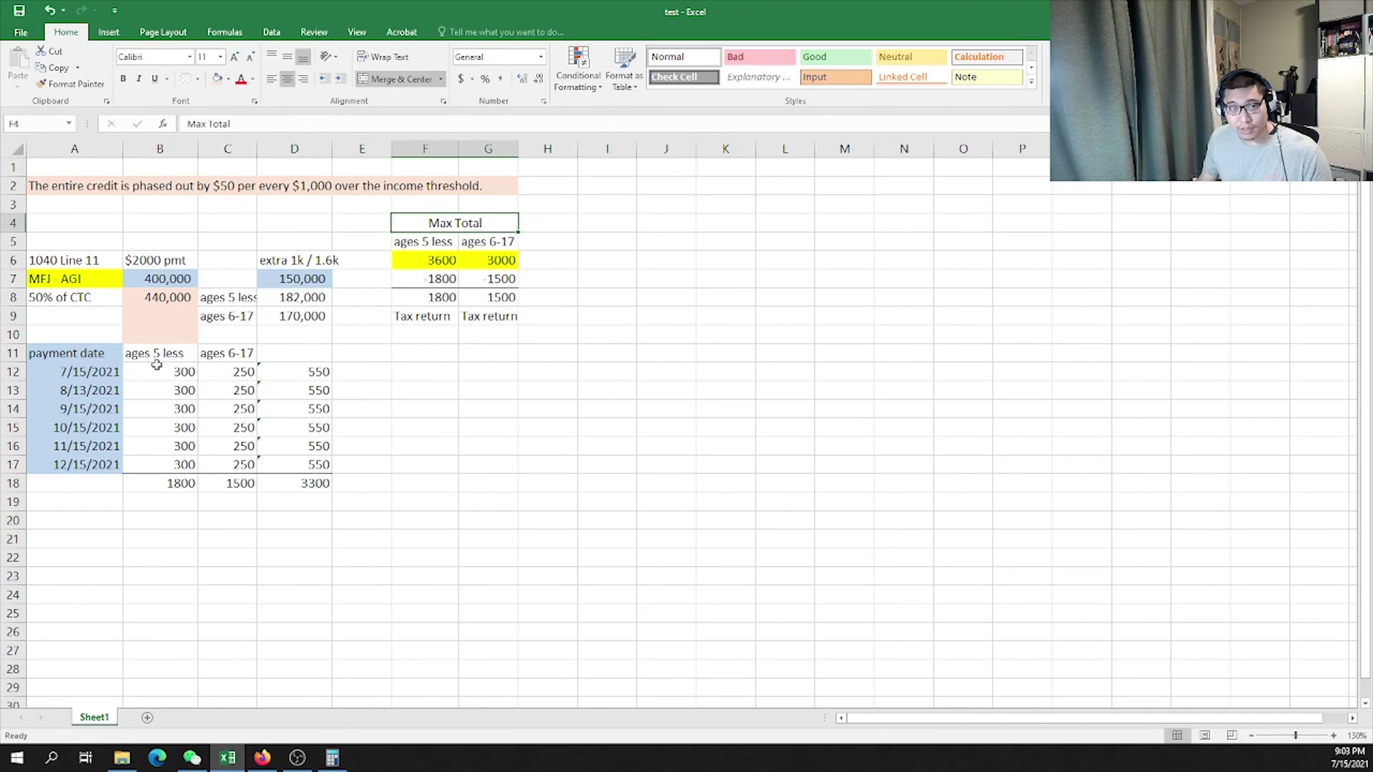
pyautogui.click(75, 296)
pyautogui.moveTo(93, 306); pyautogui.dragTo(101, 335)
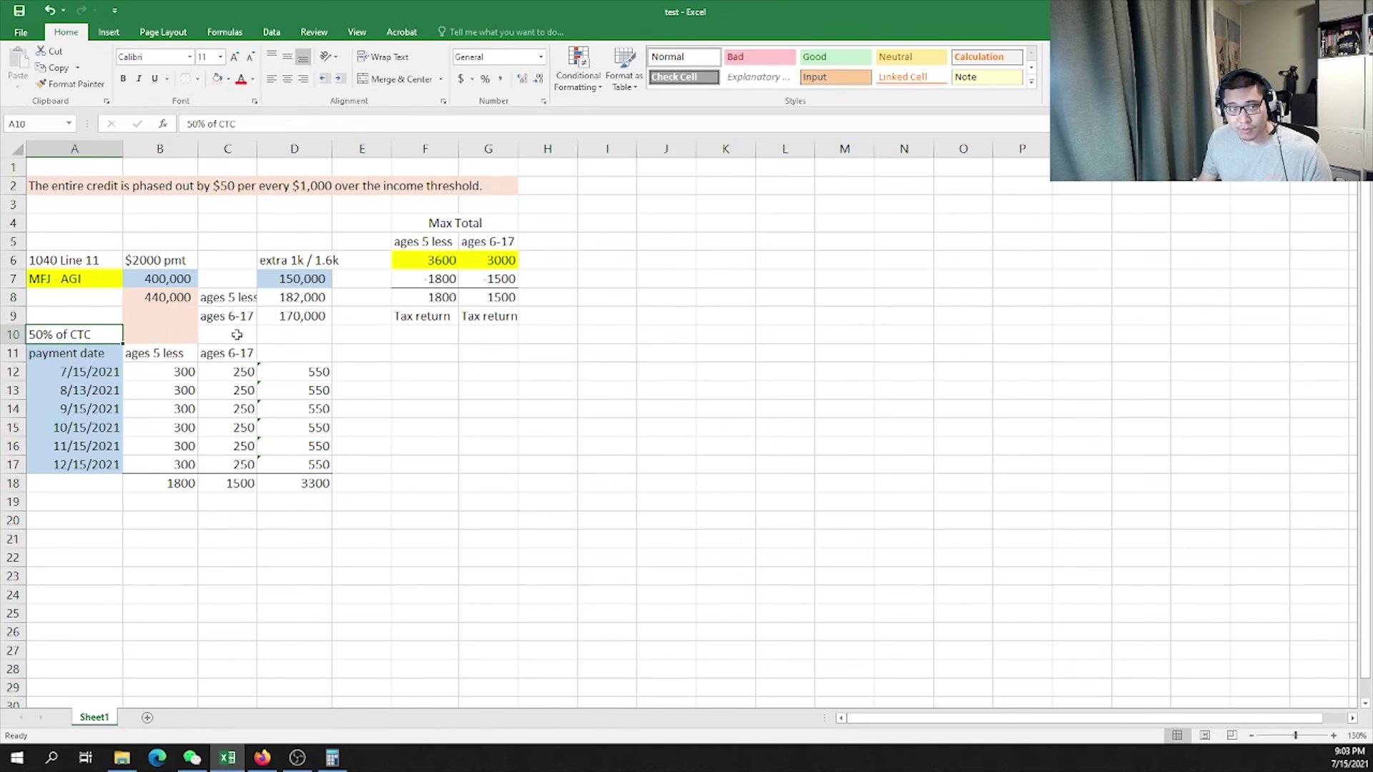
# Review the "50% of CTC" label against the Max Total heading, the first ages 5 less payment and the column total in B18
pyautogui.press('Right')
pyautogui.press('Right')
pyautogui.press('Right')
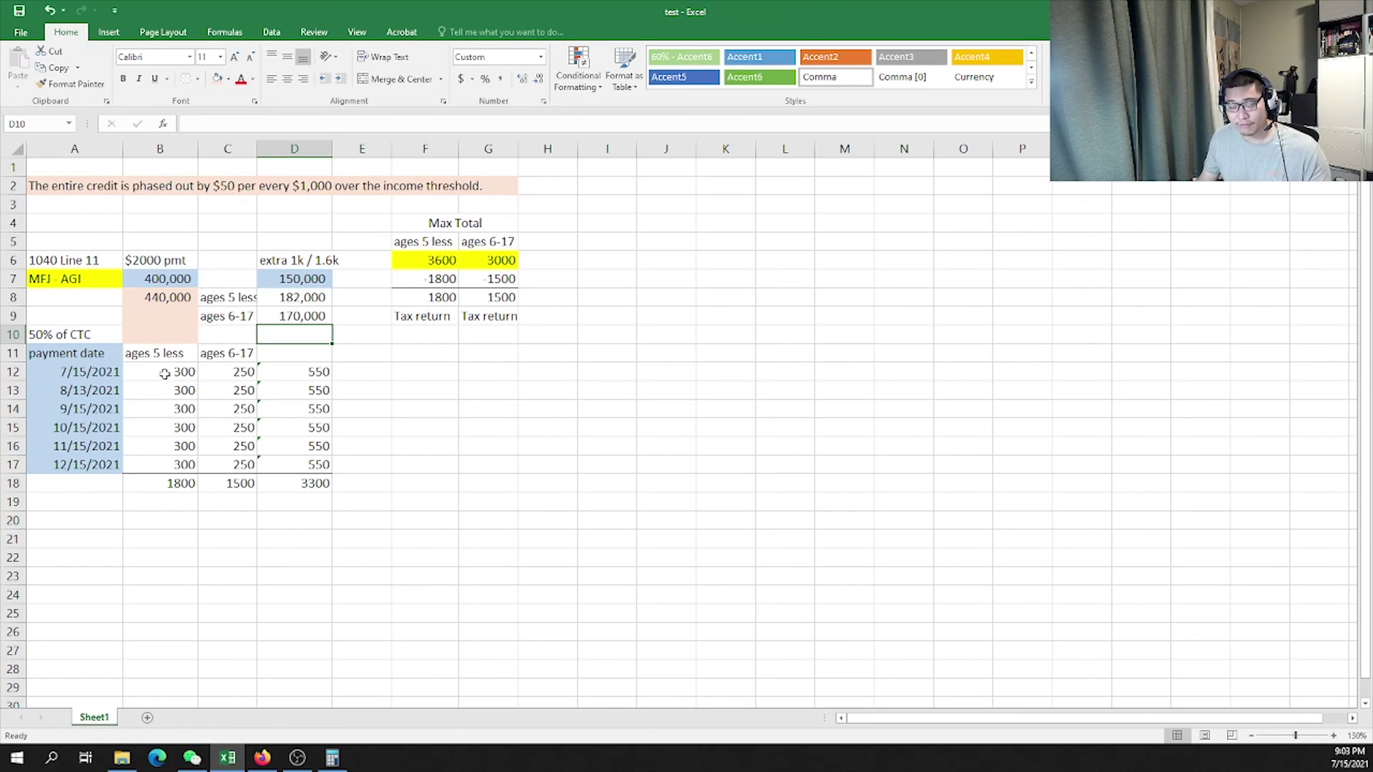
pyautogui.click(82, 336)
pyautogui.click(401, 223)
pyautogui.click(79, 334)
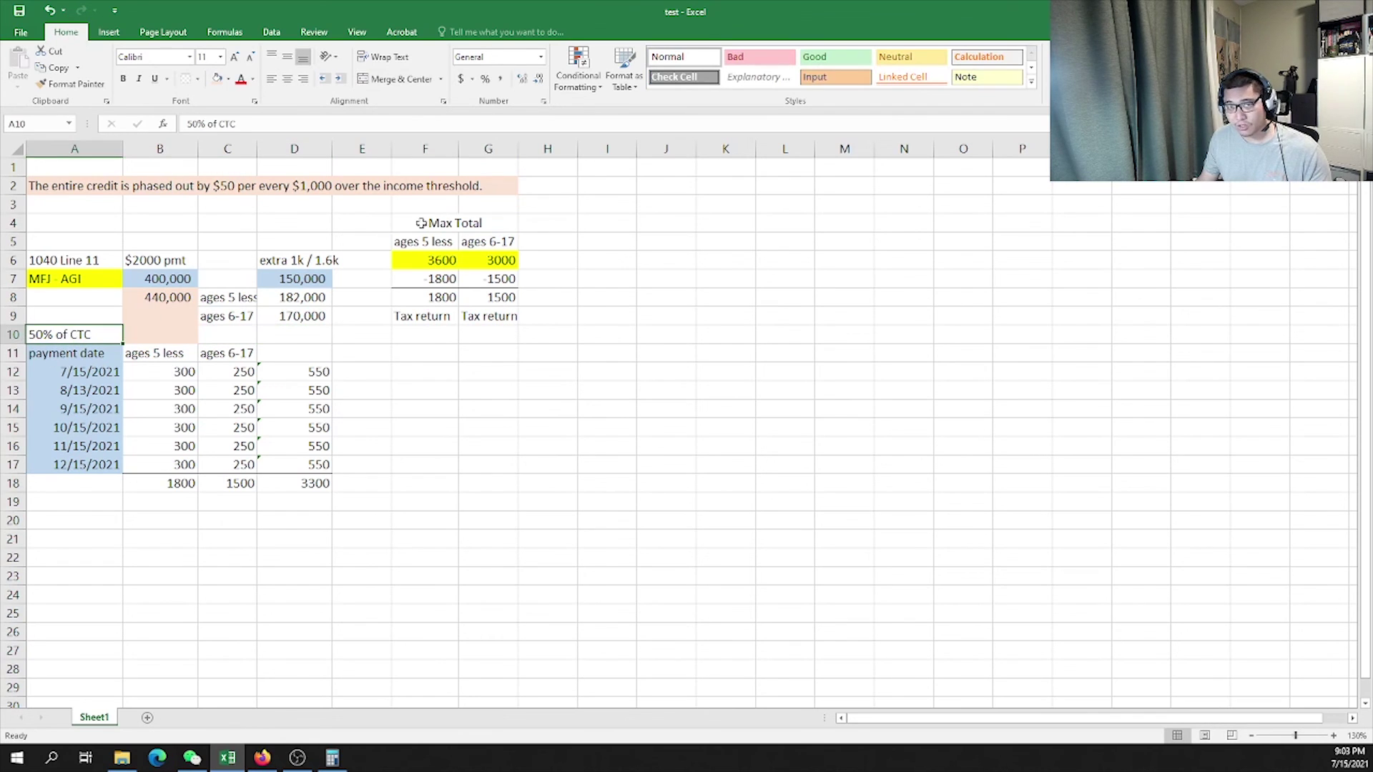
pyautogui.click(420, 222)
pyautogui.click(83, 333)
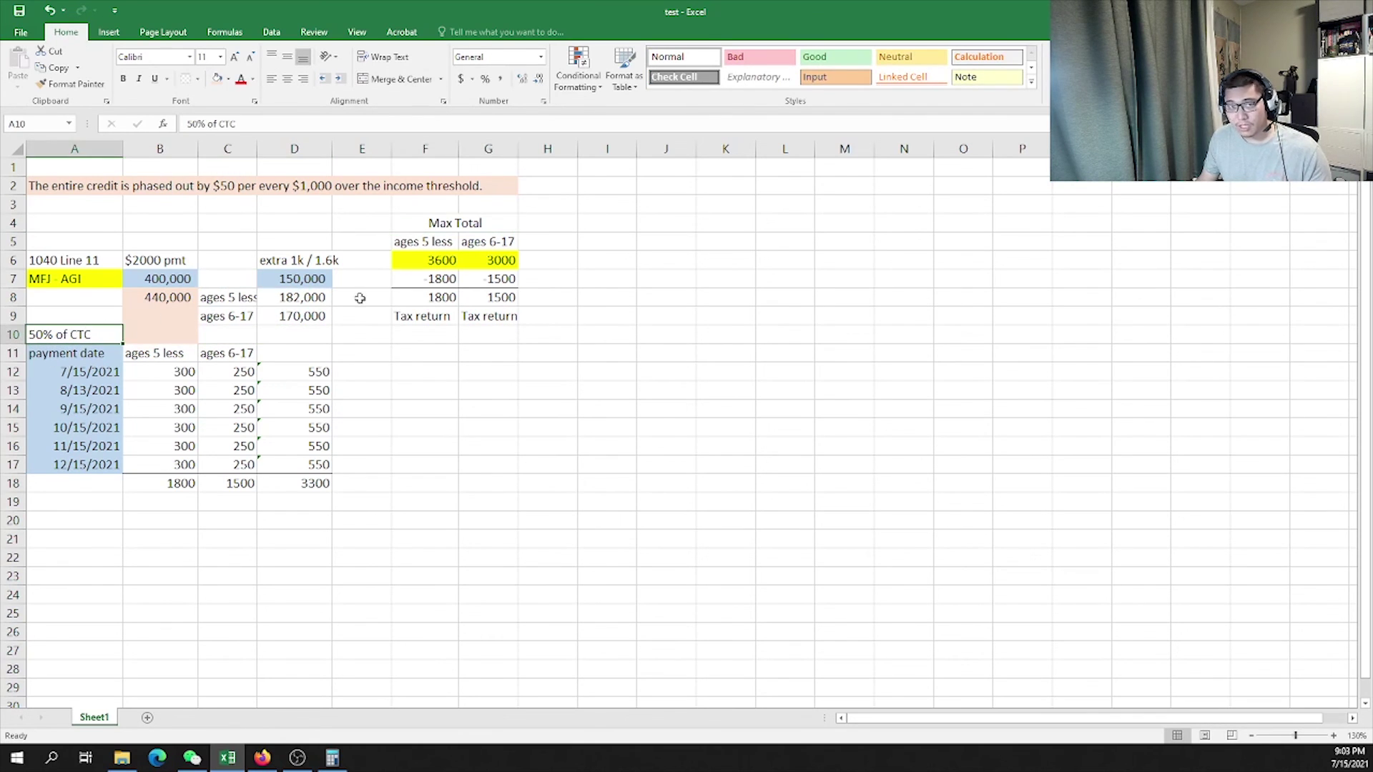
pyautogui.click(181, 372)
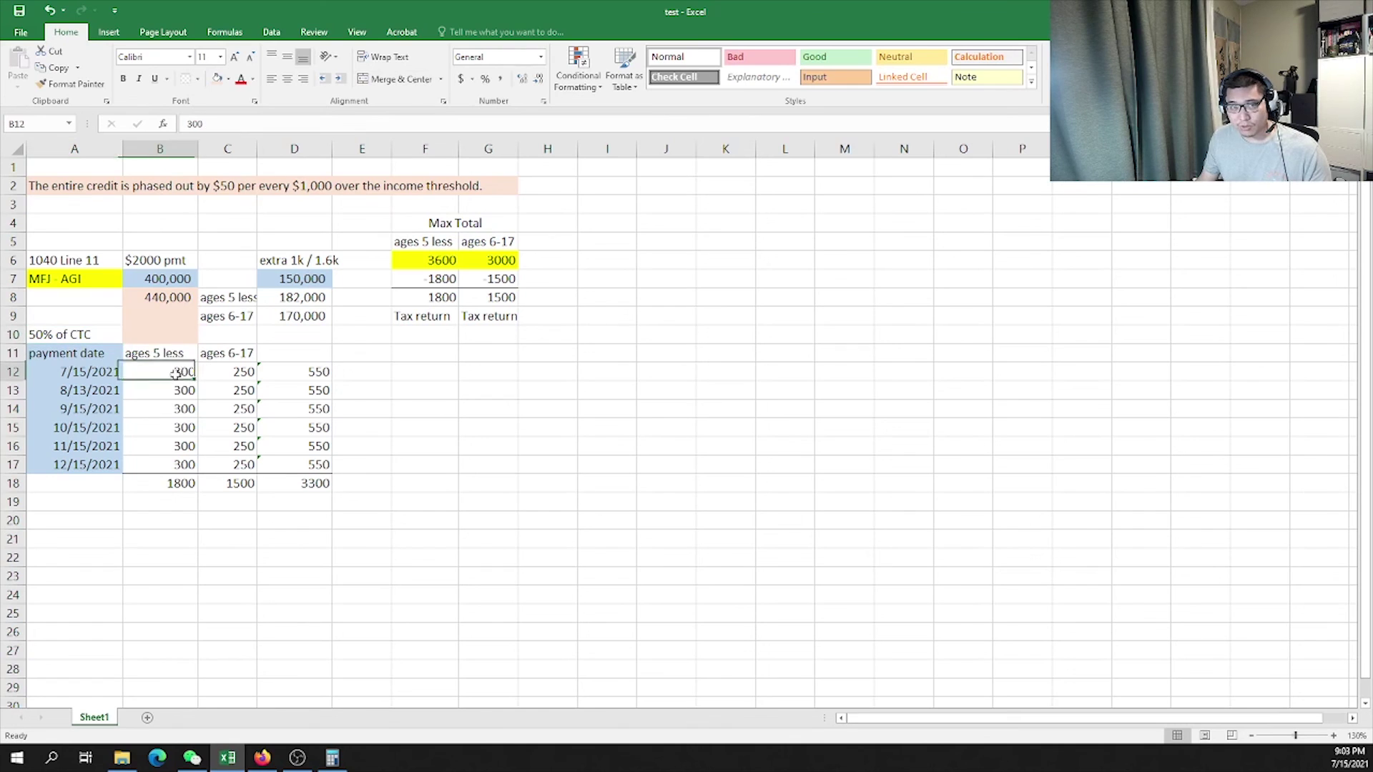
pyautogui.click(178, 483)
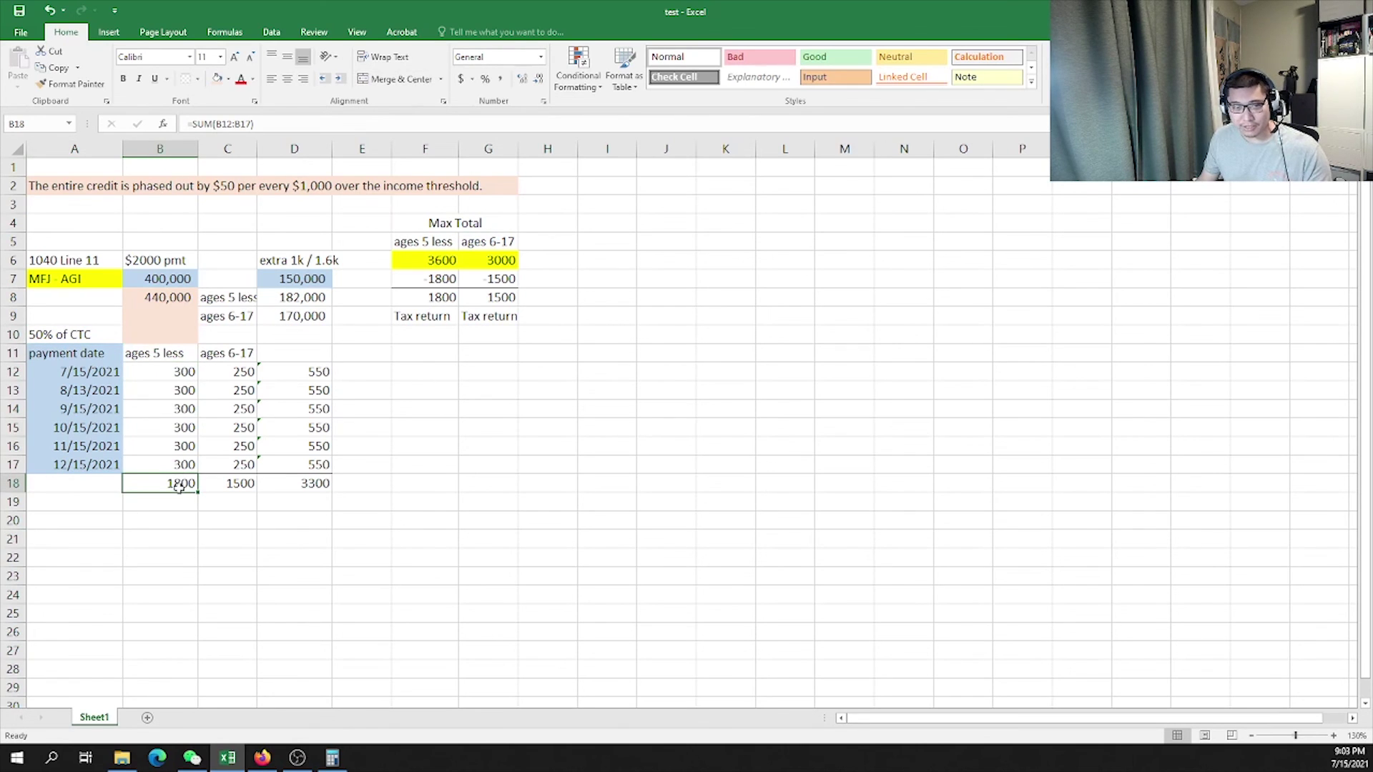
pyautogui.doubleClick(178, 485)
pyautogui.press('Escape')
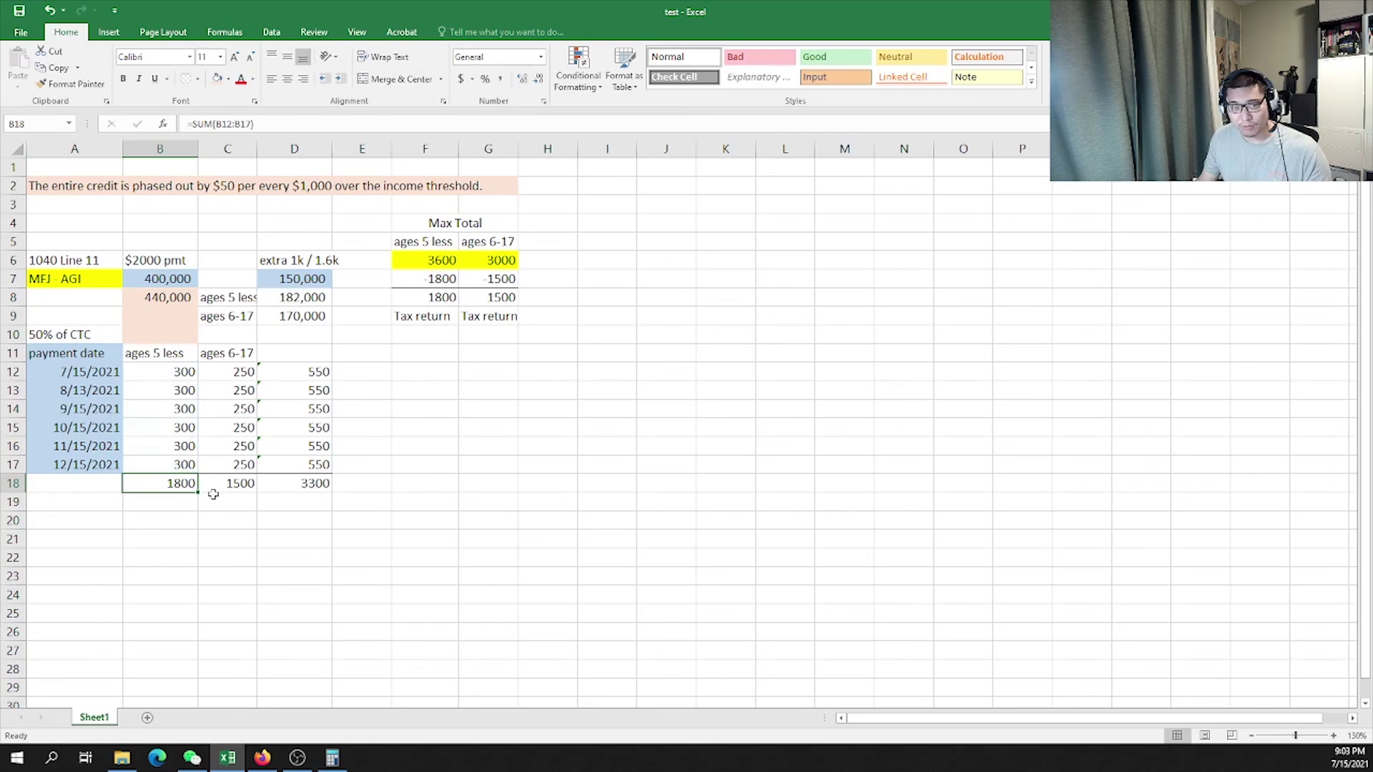
# Compare the maximum credits in F6:G6 with the extra-credit income threshold, the ages 5 less payments and the "Tax return" labels
pyautogui.click(436, 265)
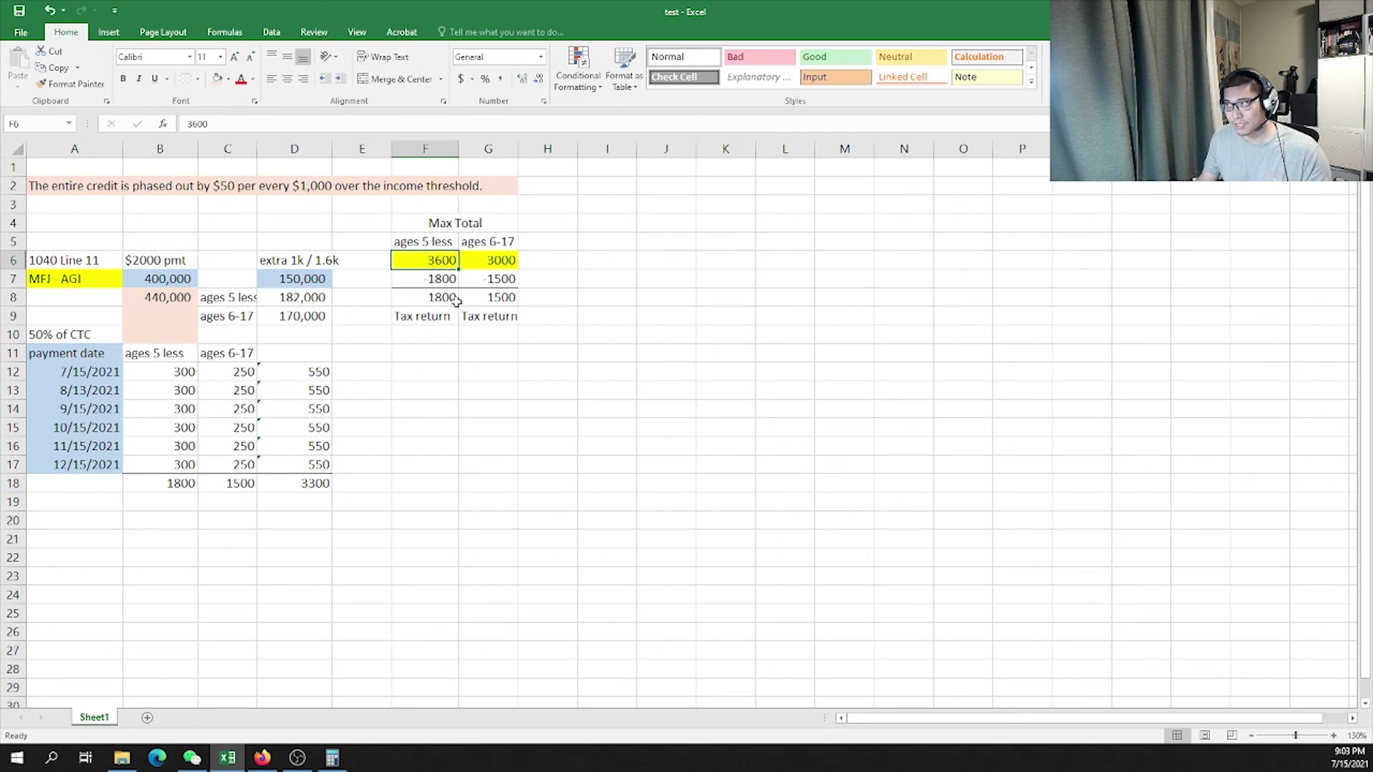
pyautogui.click(81, 335)
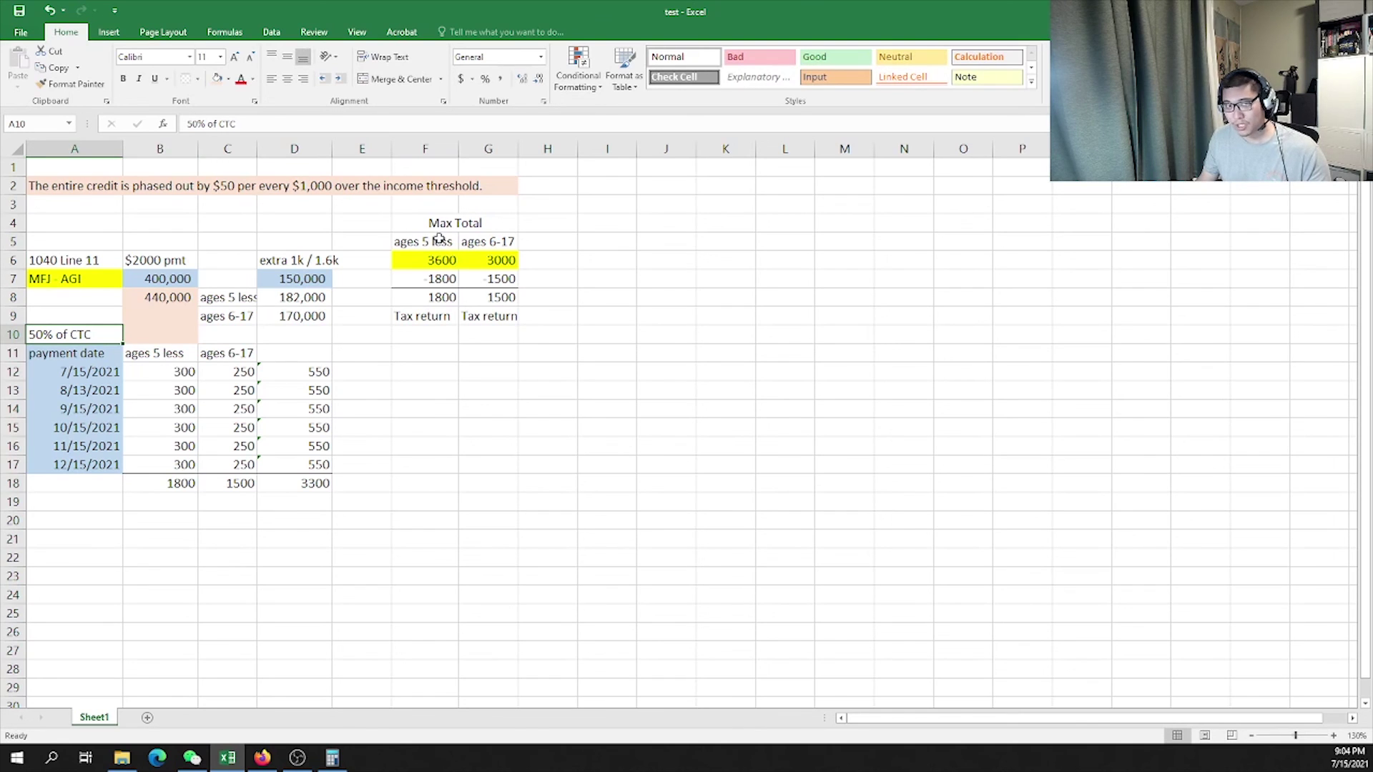
pyautogui.click(424, 262)
pyautogui.click(355, 281)
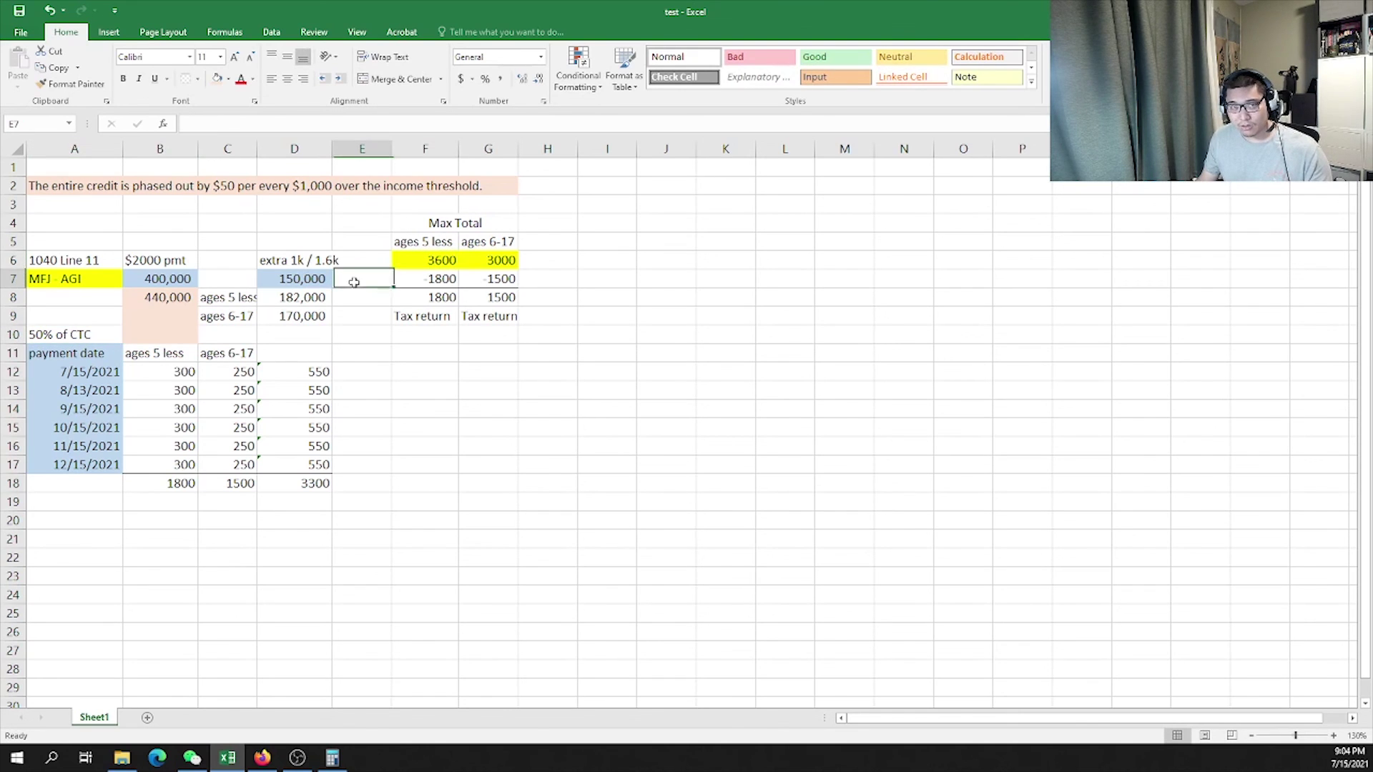
pyautogui.press('Left')
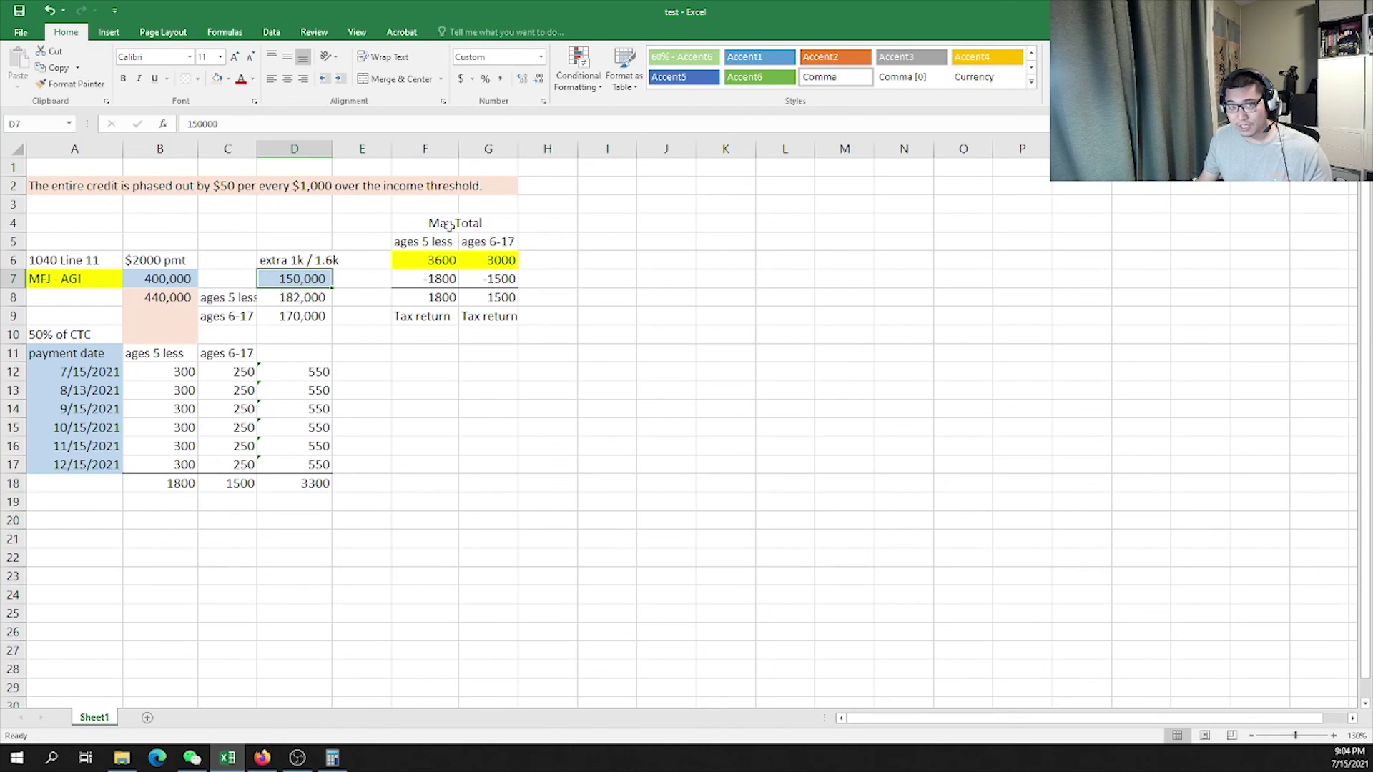
pyautogui.click(434, 267)
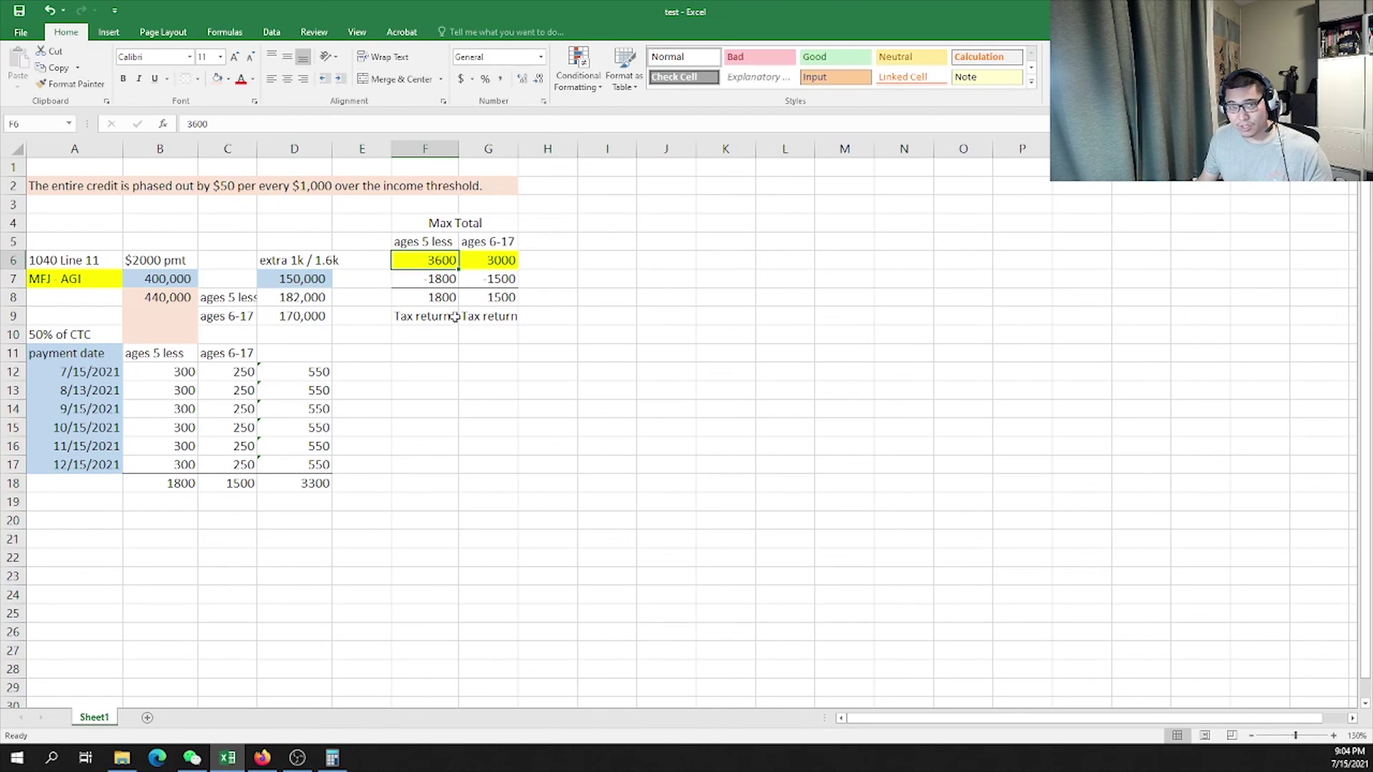
pyautogui.click(507, 261)
pyautogui.click(440, 261)
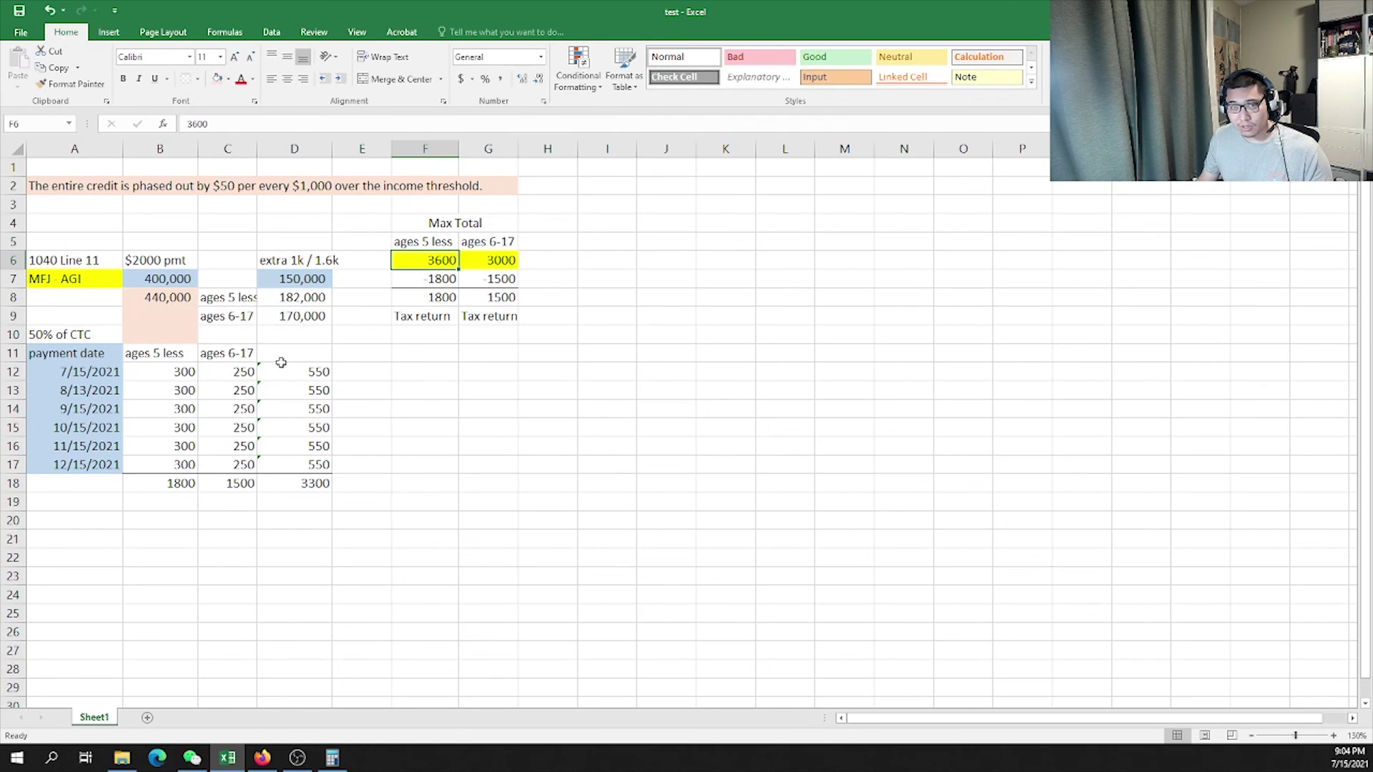
pyautogui.click(174, 380)
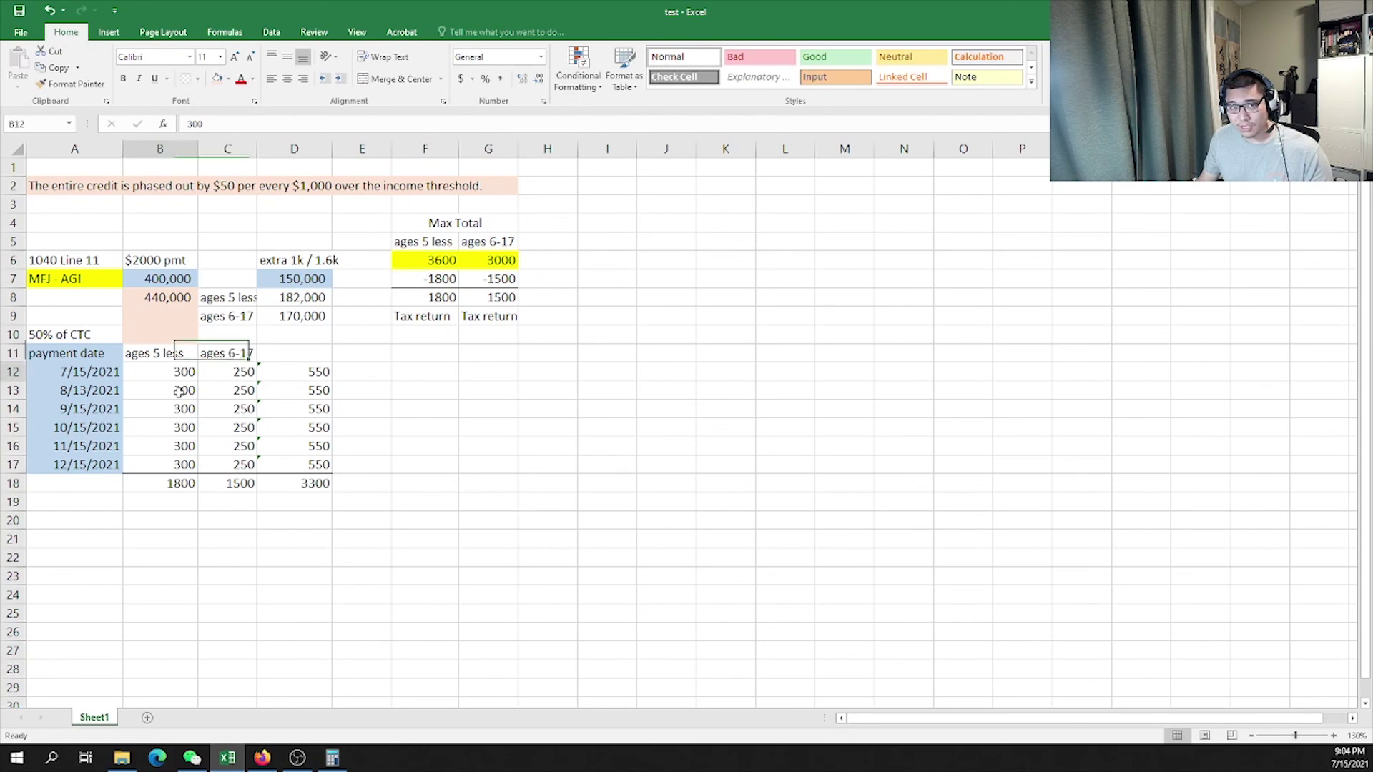
pyautogui.moveTo(179, 391); pyautogui.dragTo(182, 484)
pyautogui.moveTo(423, 316); pyautogui.dragTo(505, 320)
pyautogui.click(445, 386)
pyautogui.press('Up')
pyautogui.press('Up')
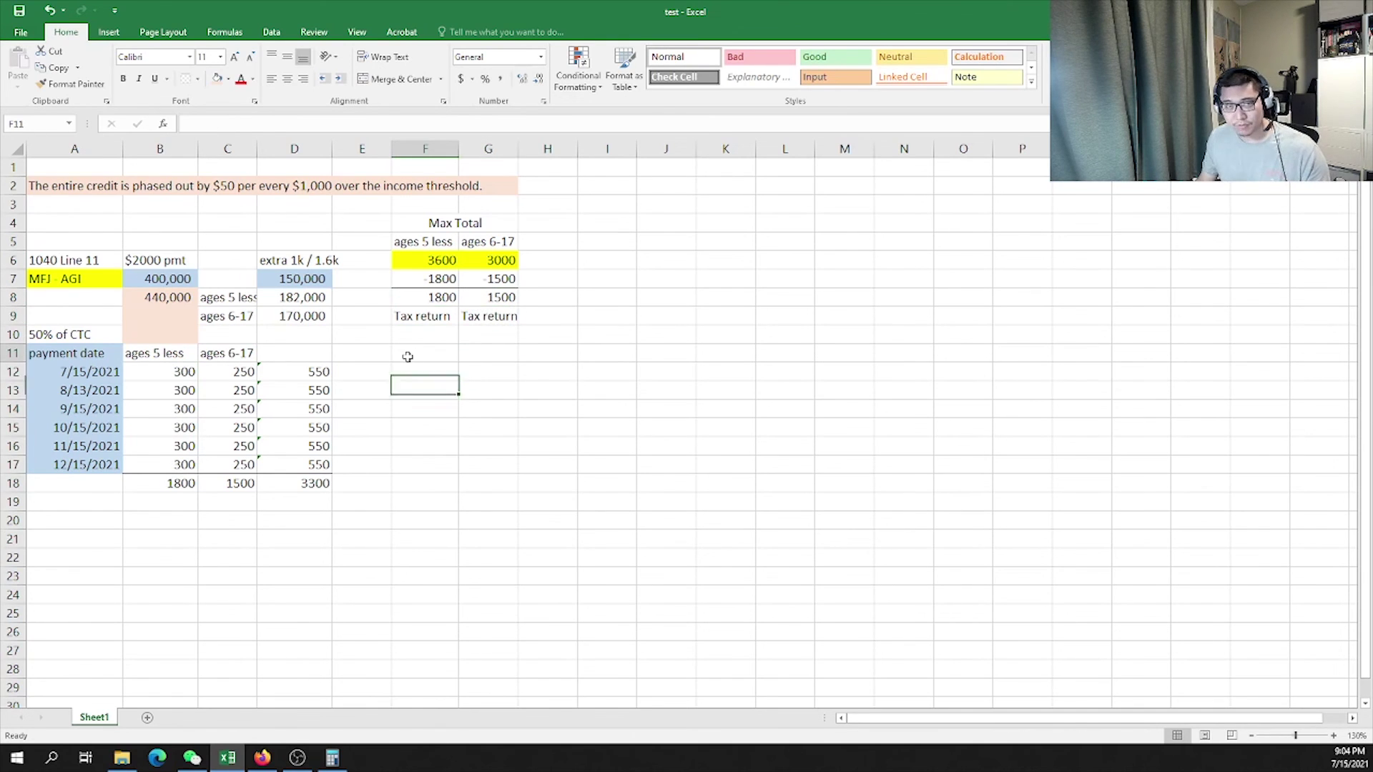
# Switch to Firefox and examine the filing status and child-count questions in Kiplinger's 2021 Child Tax Credit Calculator
pyautogui.click(262, 761)
pyautogui.scroll(10, 437, 336)
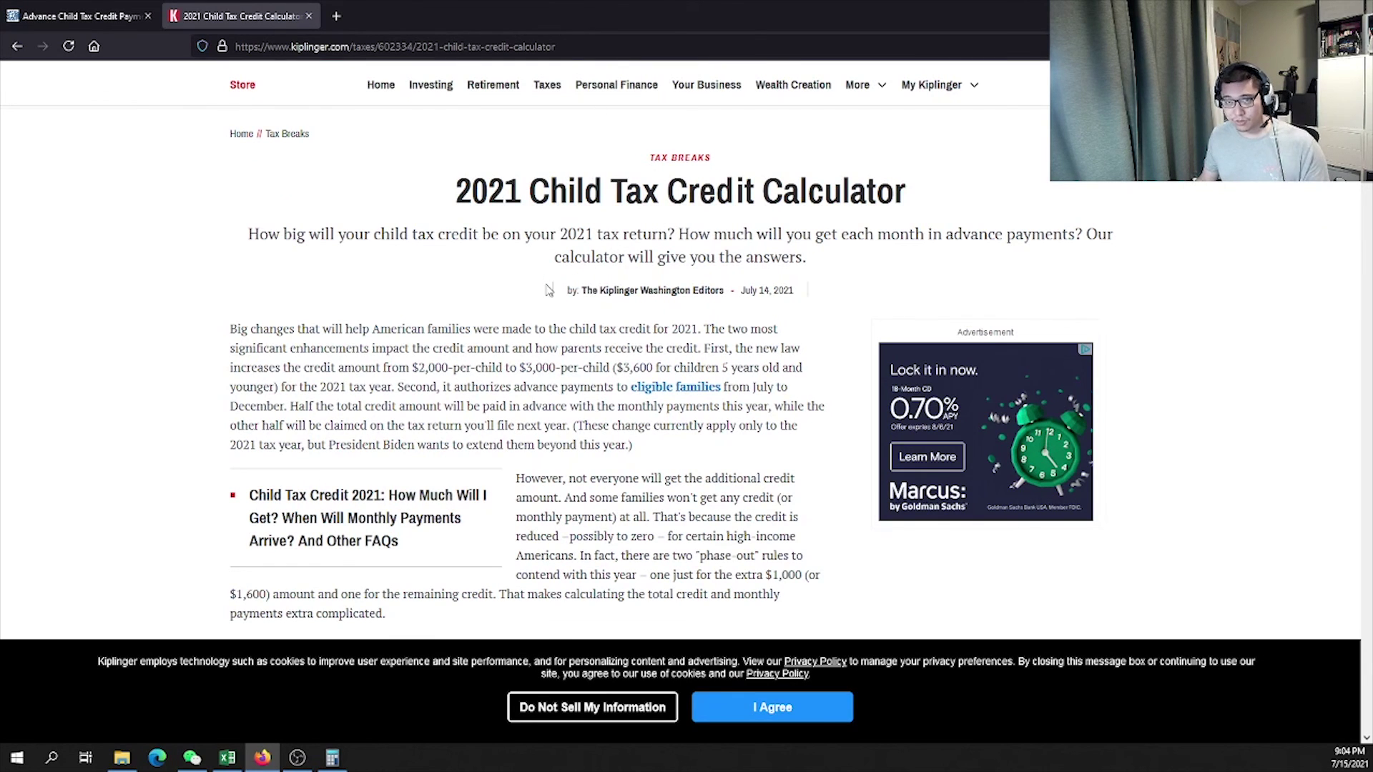
pyautogui.scroll(-15, 530, 297)
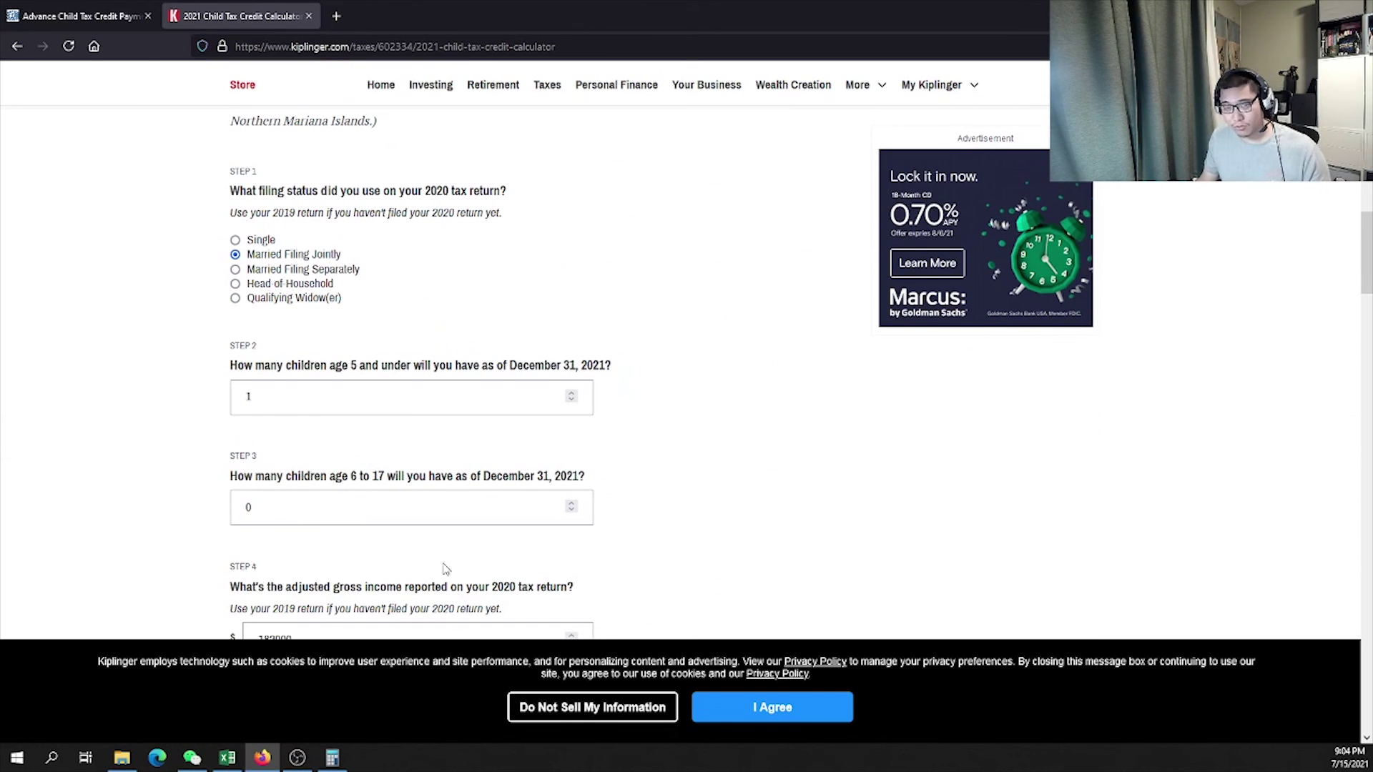
pyautogui.click(333, 760)
pyautogui.click(333, 759)
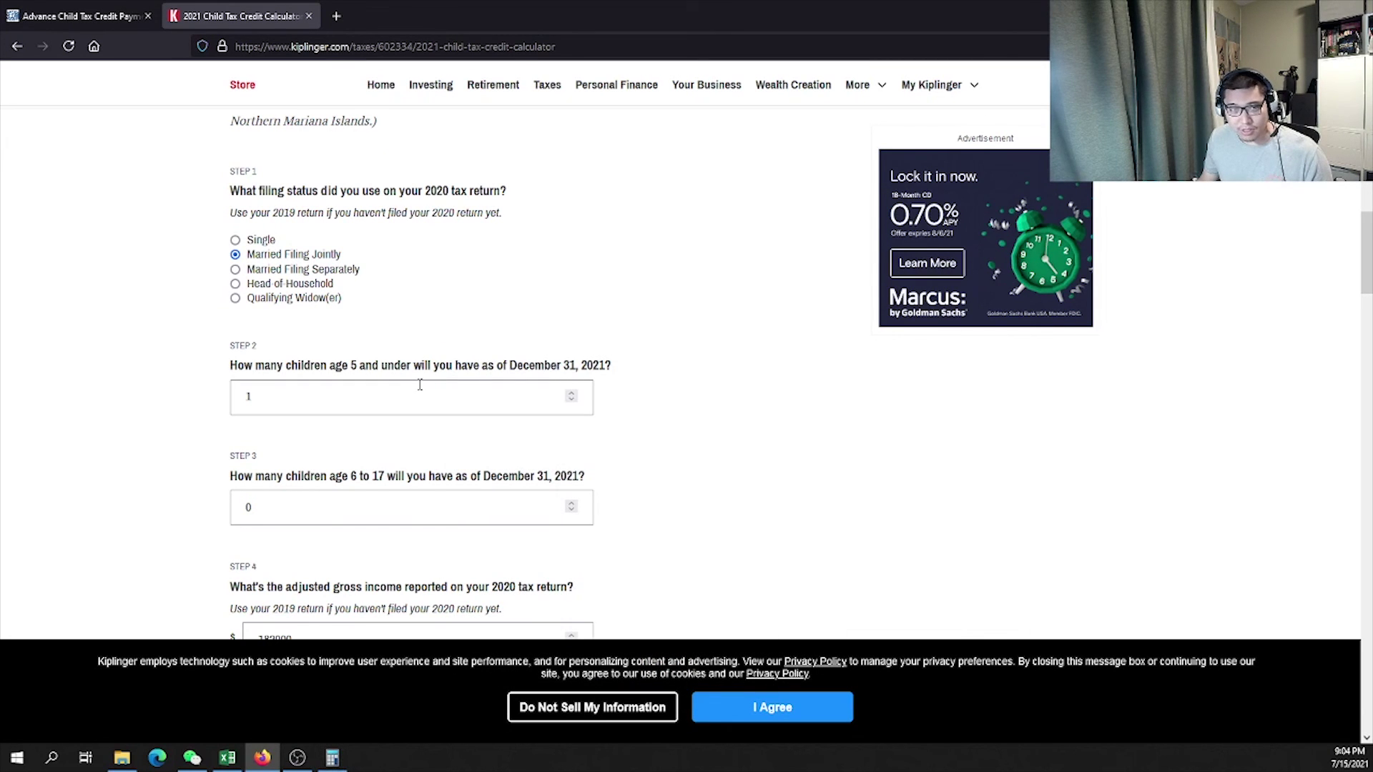
pyautogui.scroll(-2, 327, 397)
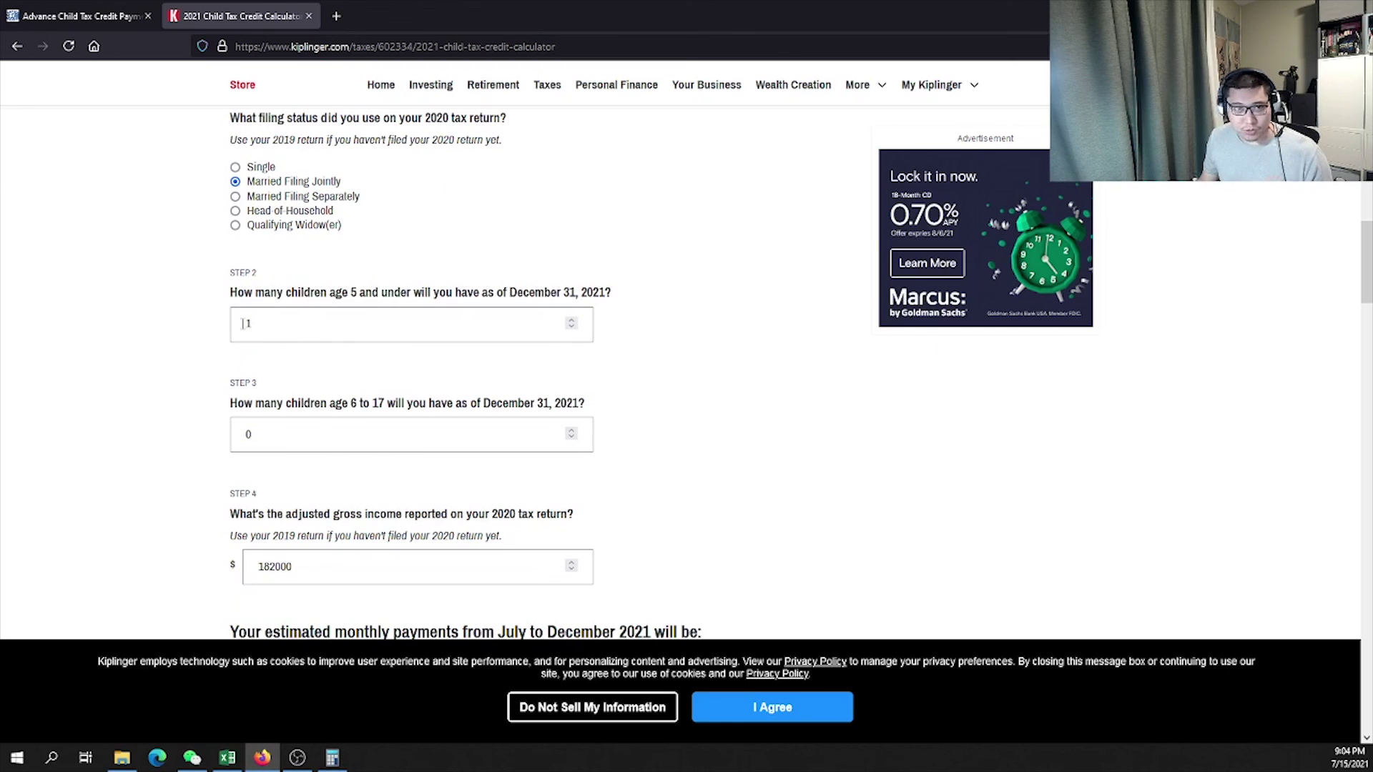
pyautogui.scroll(3, 266, 185)
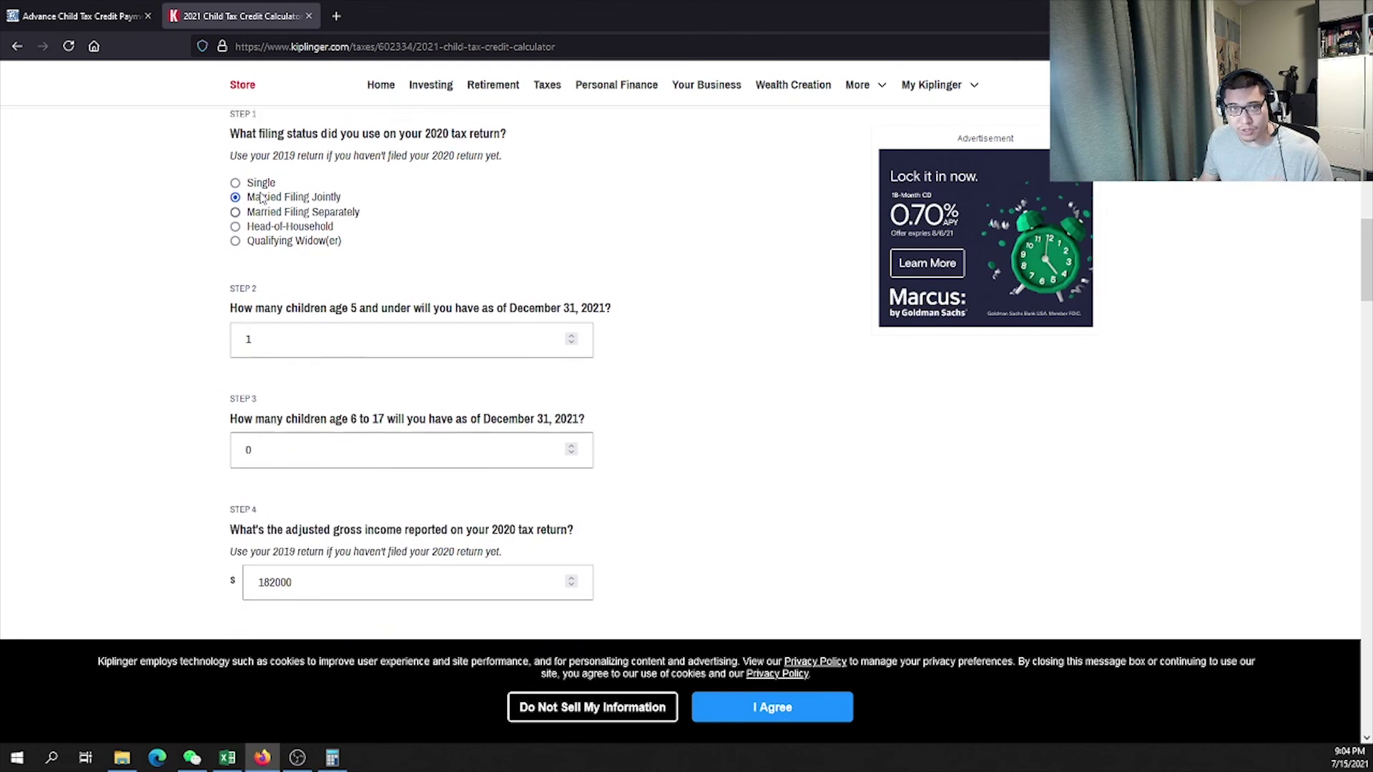
pyautogui.scroll(-3, 318, 323)
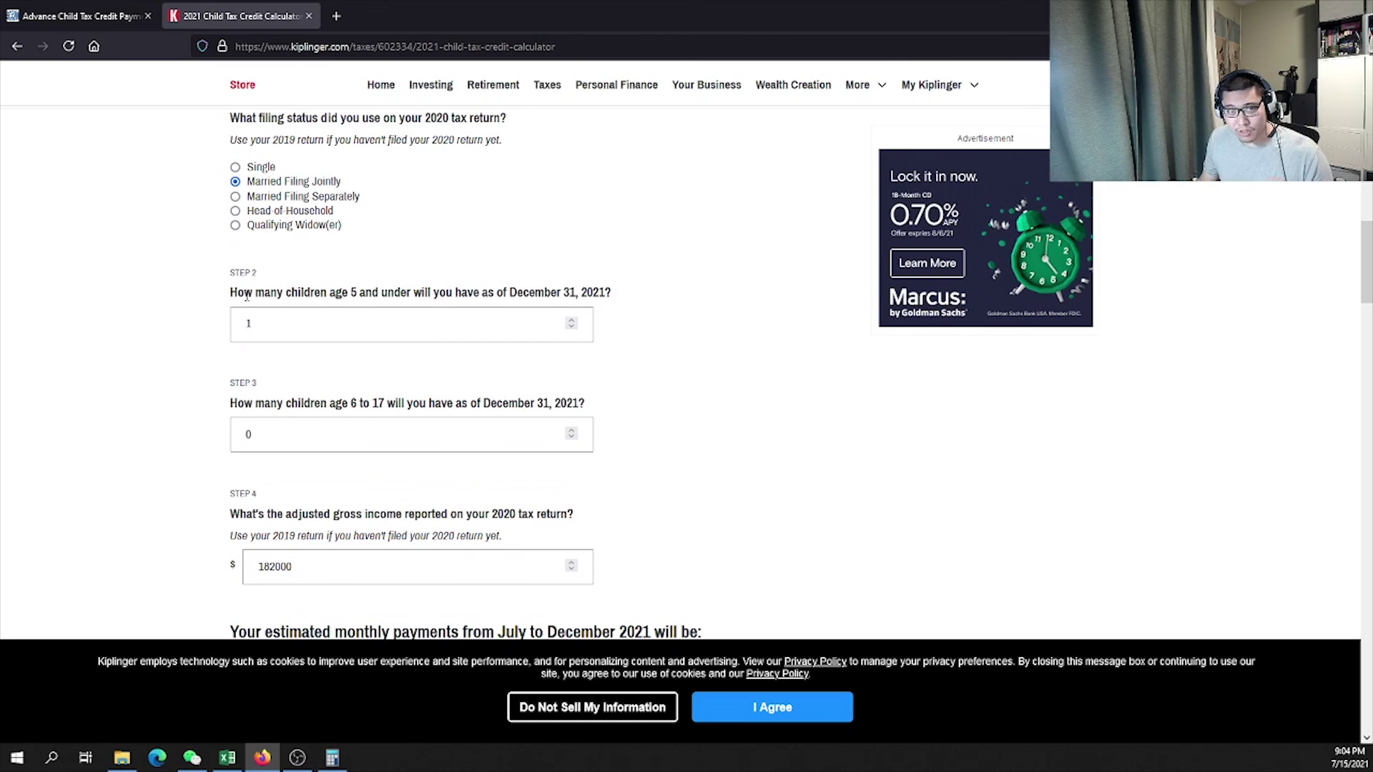
pyautogui.moveTo(247, 295); pyautogui.dragTo(438, 293)
pyautogui.click(476, 331)
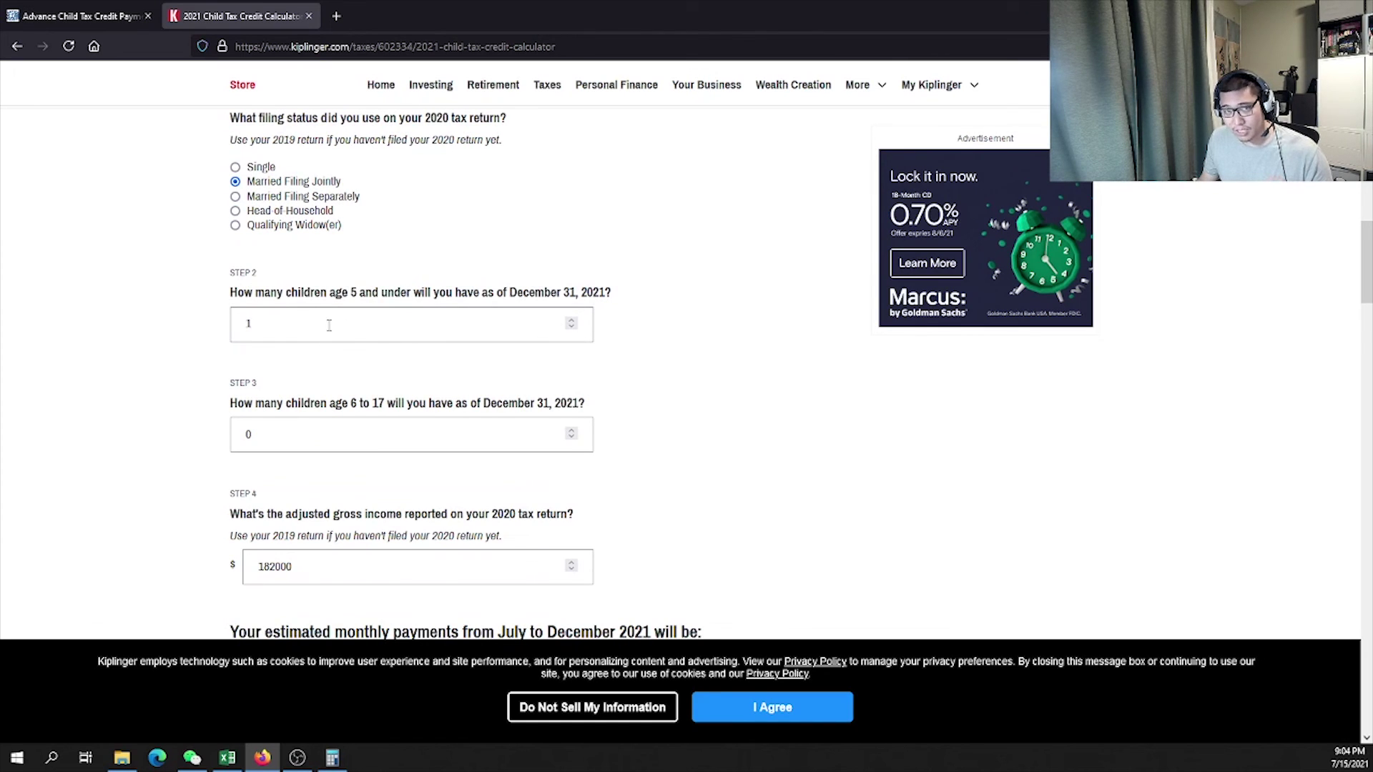
pyautogui.scroll(-2, 329, 325)
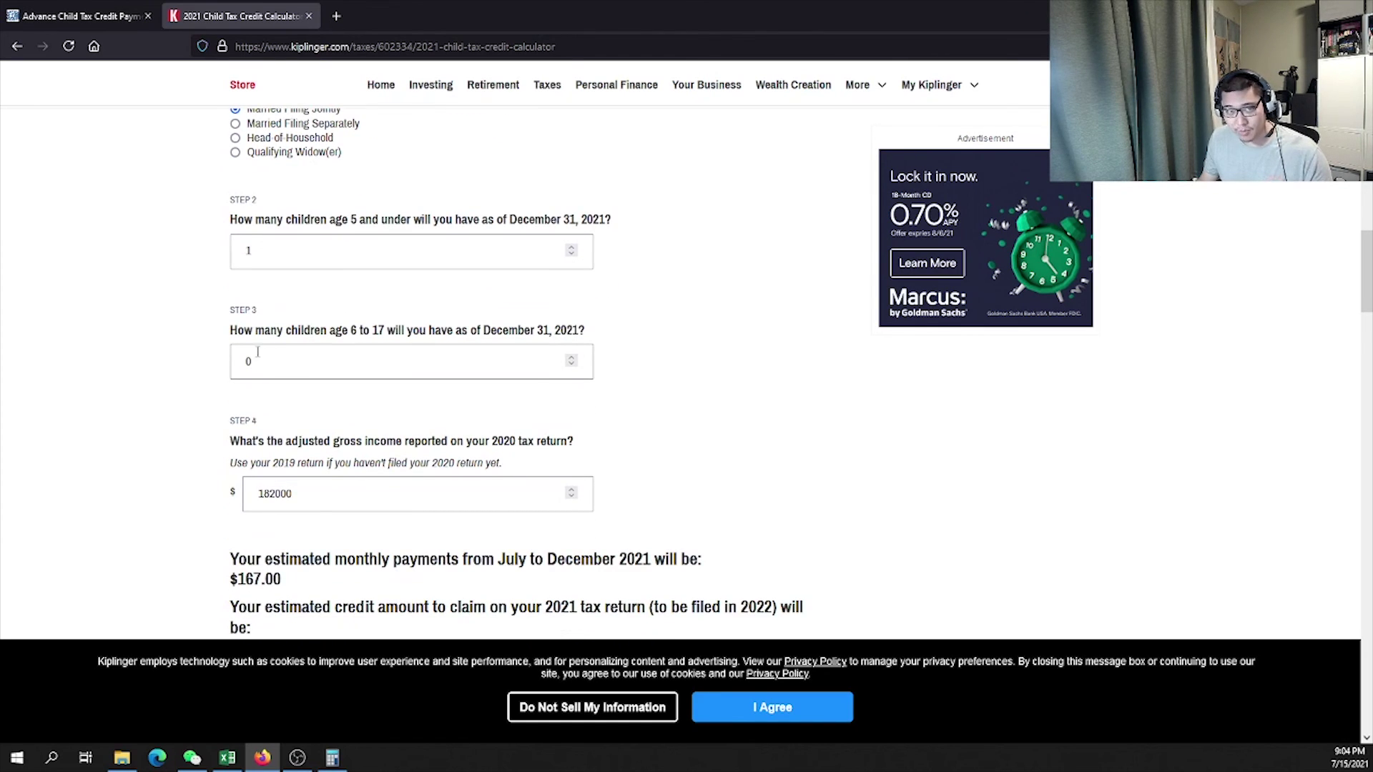
pyautogui.moveTo(230, 330); pyautogui.dragTo(446, 331)
pyautogui.moveTo(315, 330); pyautogui.dragTo(471, 331)
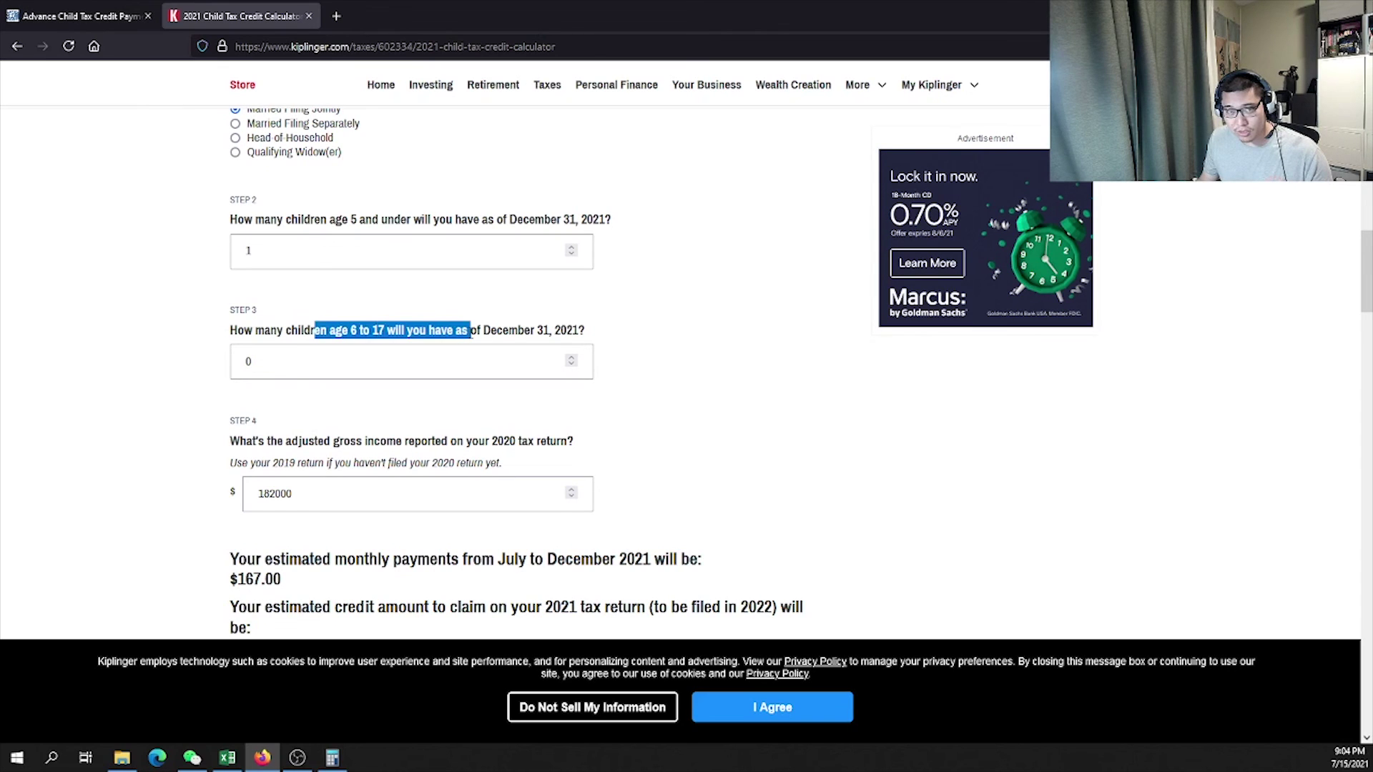
pyautogui.click(470, 330)
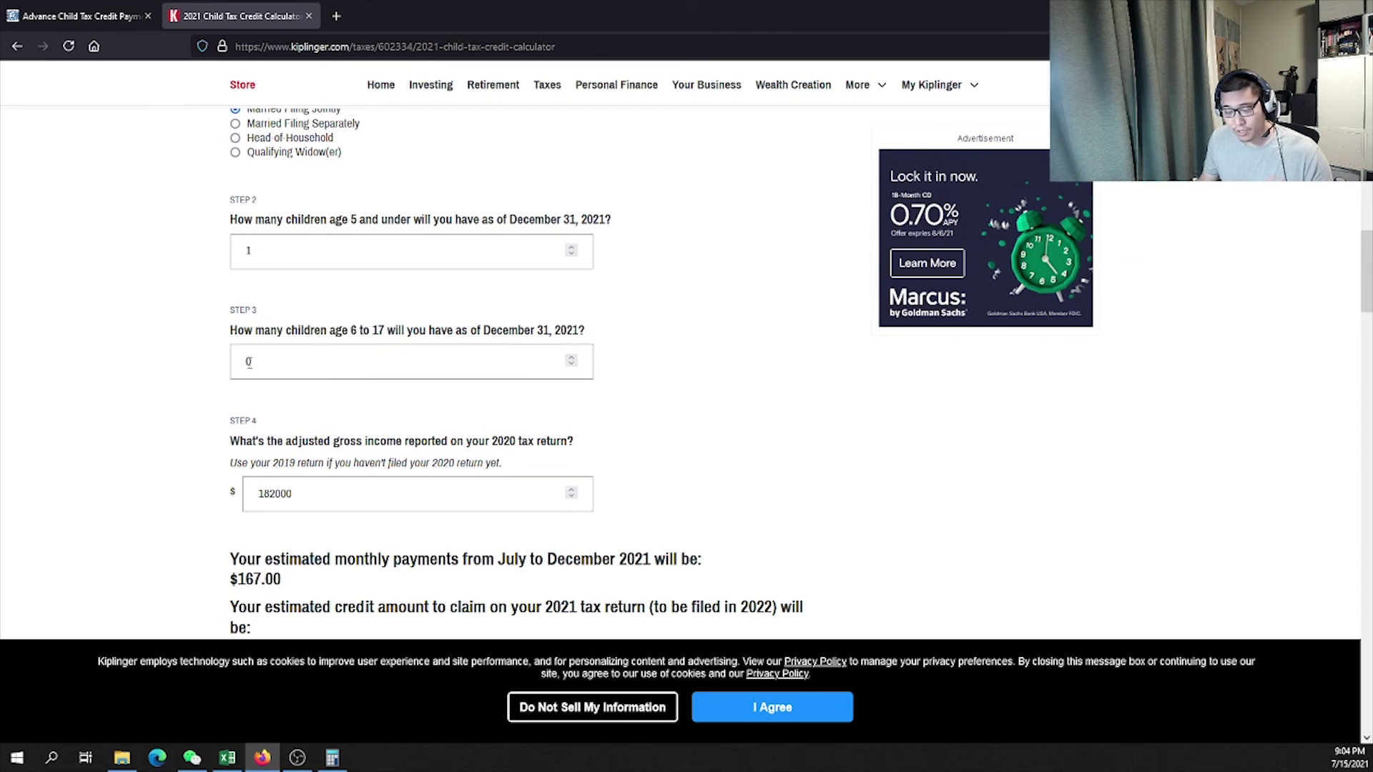
# Set the adjusted gross income to 100000 in the Kiplinger calculator and submit the form
pyautogui.scroll(-1, 222, 443)
pyautogui.click(319, 422)
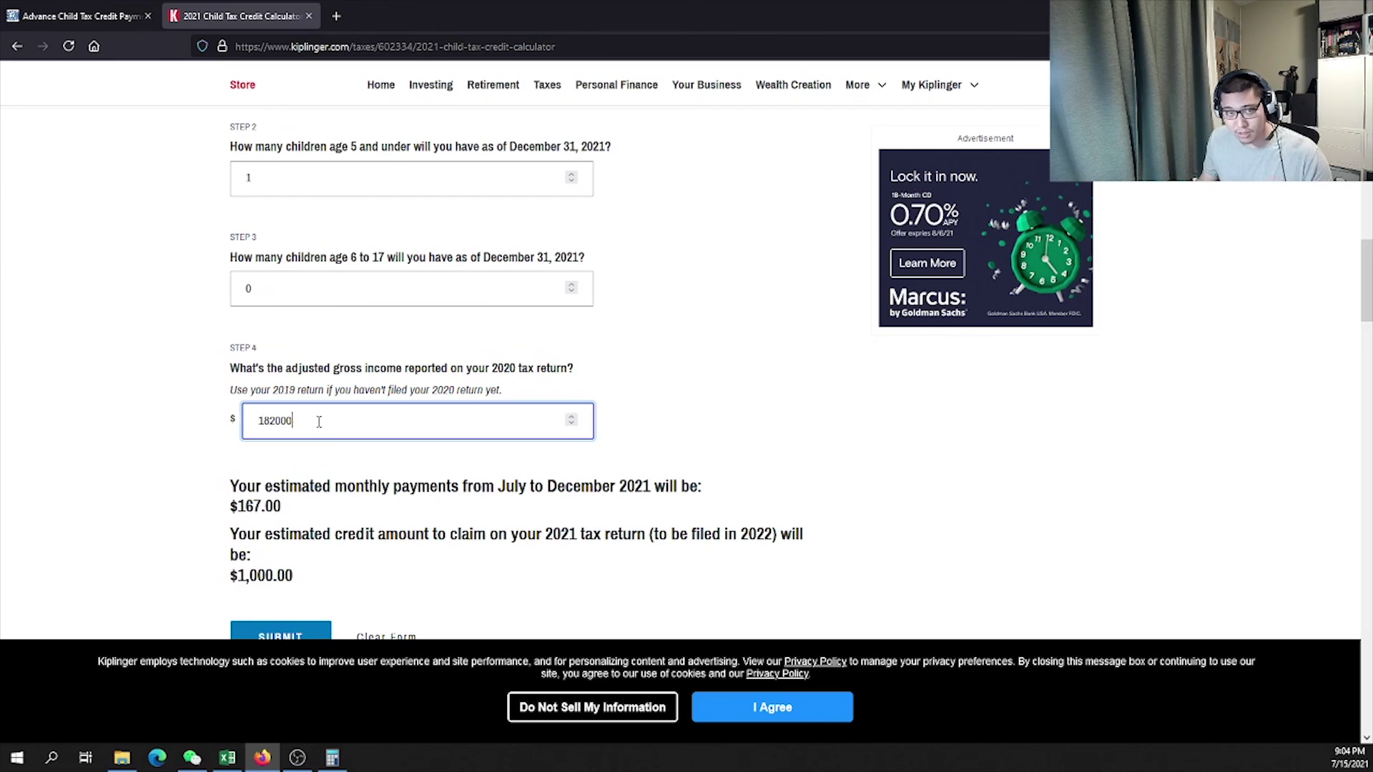
pyautogui.hotkey('ctrl', 'a')
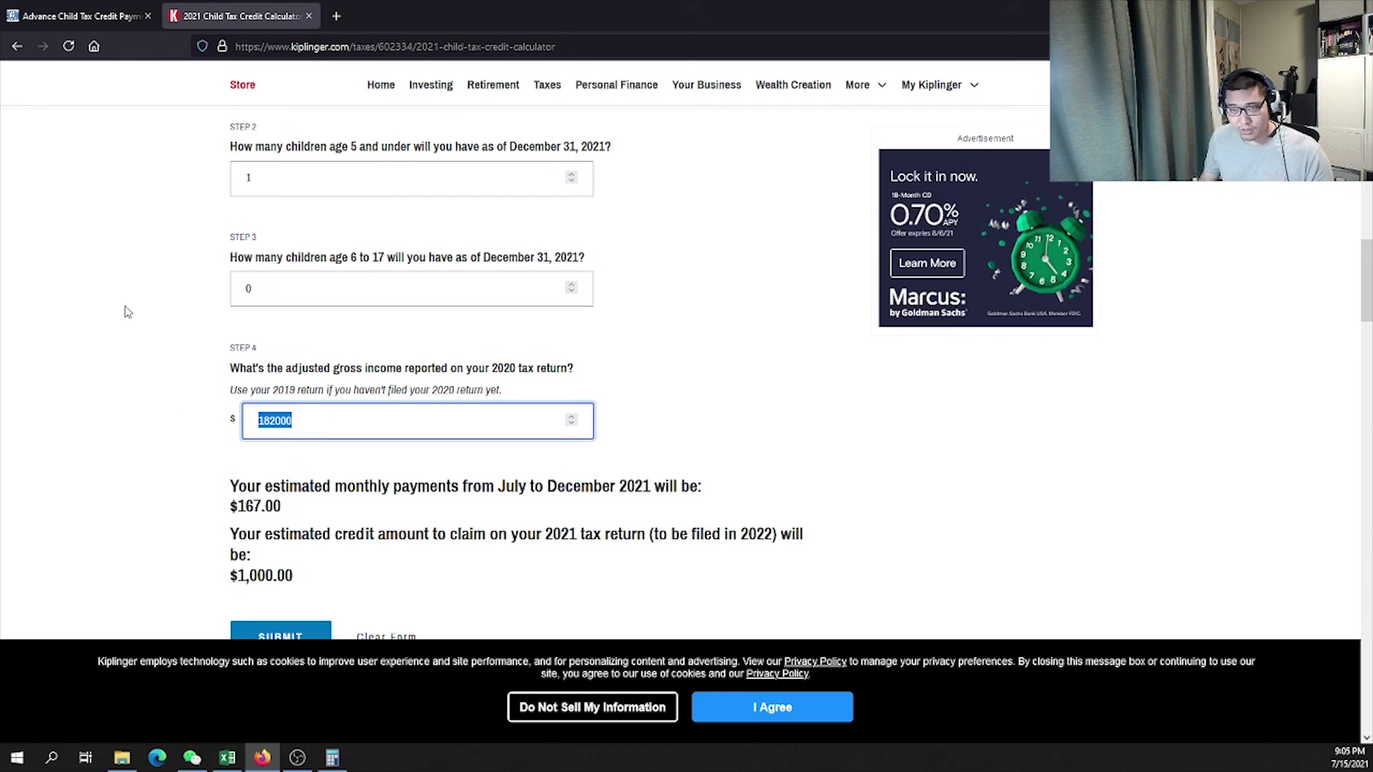
pyautogui.write('100')
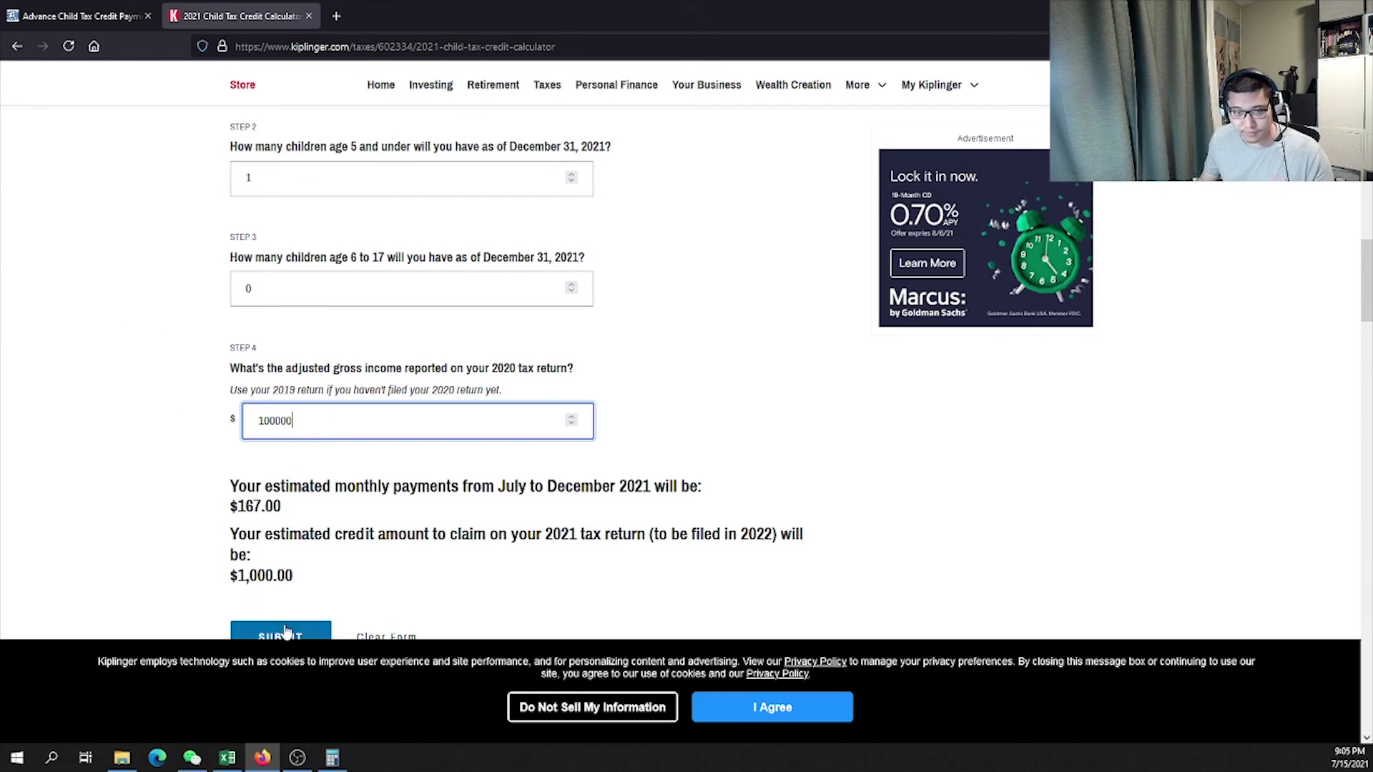
pyautogui.click(250, 442)
pyautogui.scroll(-1, 250, 442)
# Examine the estimated July to December monthly payments and the estimated credit to claim on the 2021 tax return
pyautogui.moveTo(230, 436)
pyautogui.mouseDown()
pyautogui.moveTo(338, 443)
pyautogui.moveTo(245, 433)
pyautogui.mouseUp()
pyautogui.click(306, 444)
pyautogui.click(245, 433)
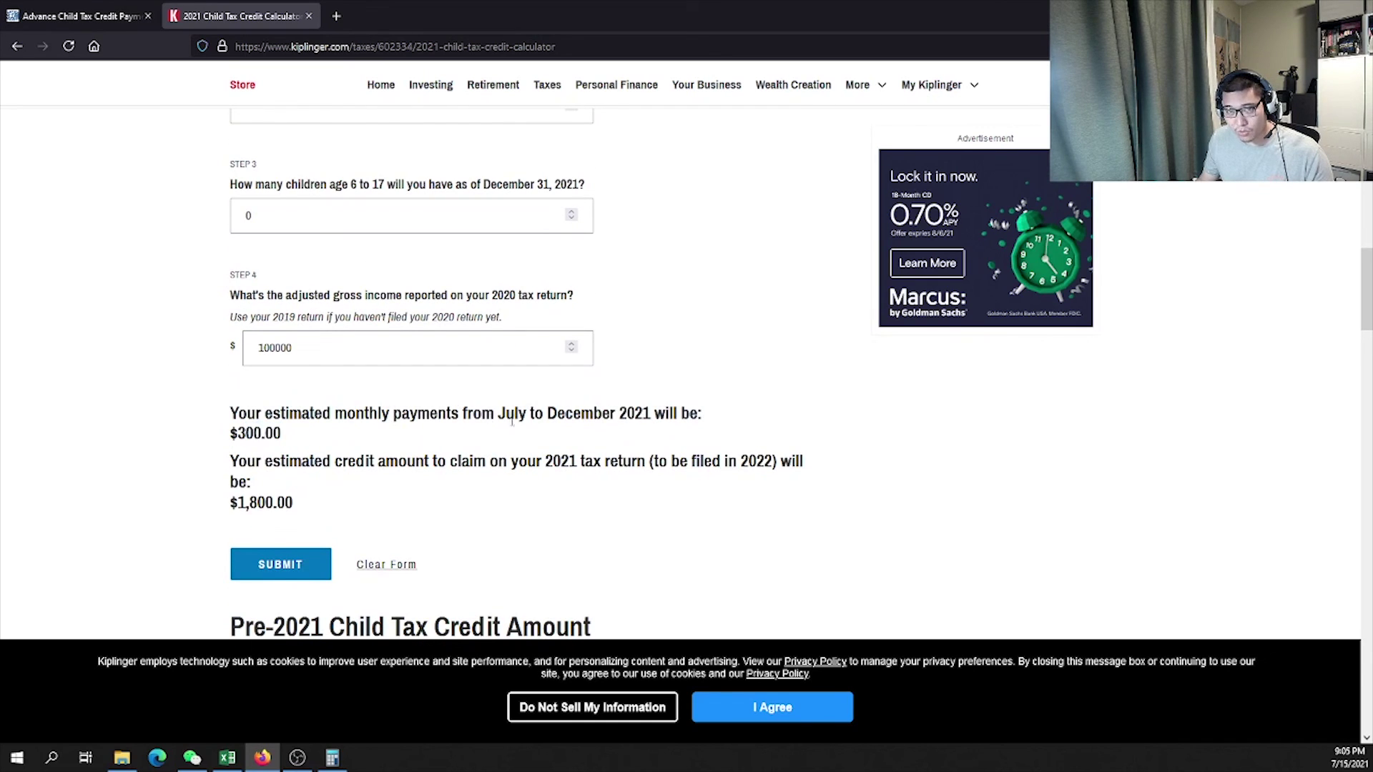
pyautogui.moveTo(481, 415); pyautogui.dragTo(687, 416)
pyautogui.click(551, 420)
pyautogui.click(686, 417)
pyautogui.moveTo(322, 438); pyautogui.dragTo(217, 434)
pyautogui.click(277, 419)
pyautogui.moveTo(231, 503); pyautogui.dragTo(329, 505)
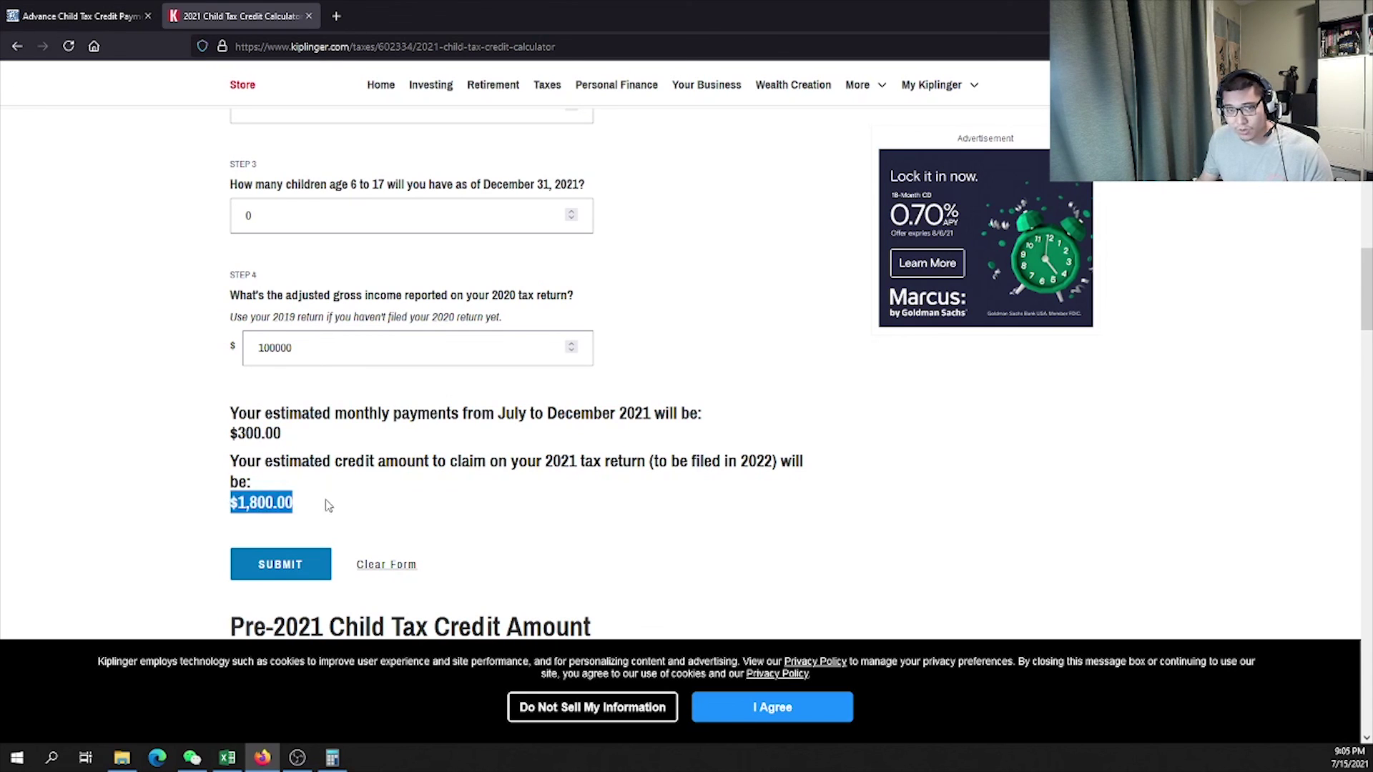
pyautogui.click(329, 505)
pyautogui.moveTo(399, 462); pyautogui.dragTo(642, 463)
pyautogui.click(642, 463)
pyautogui.moveTo(227, 503); pyautogui.dragTo(355, 500)
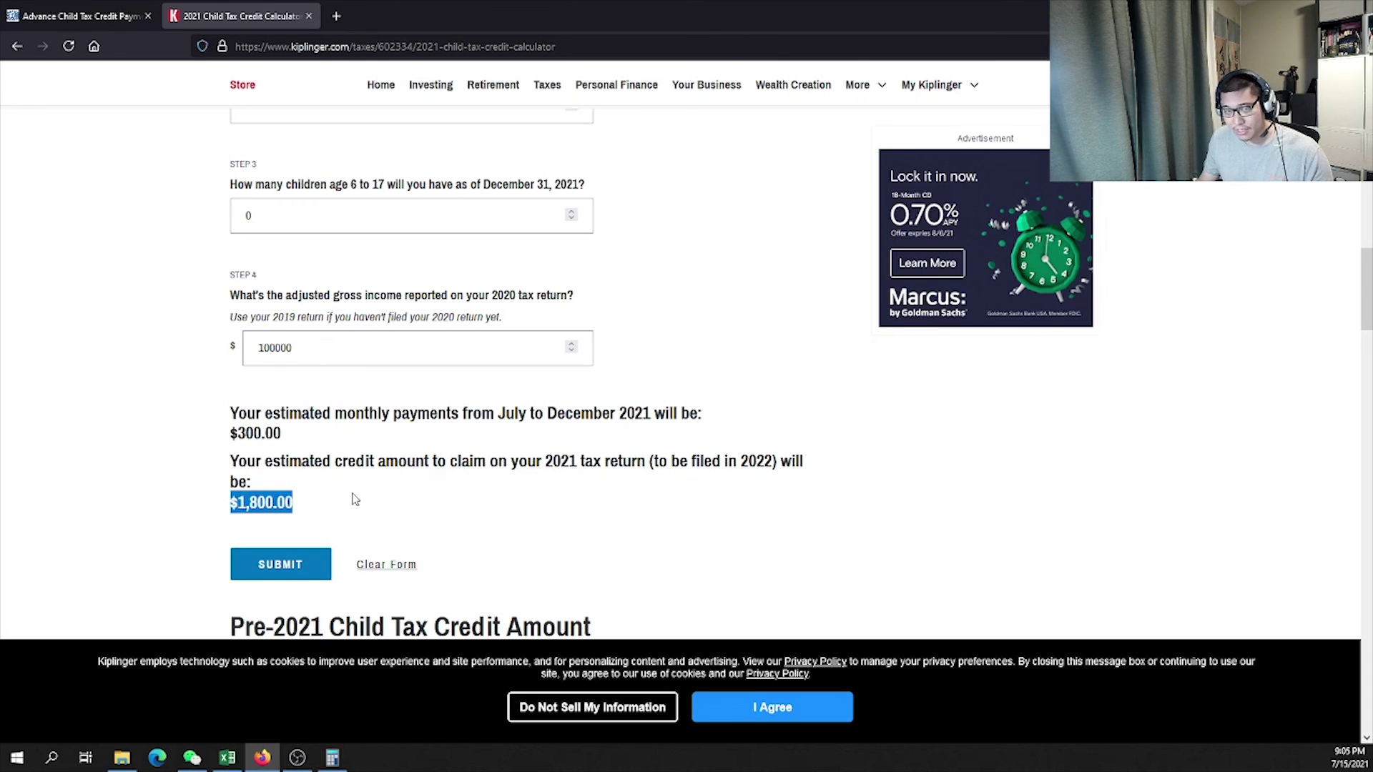
pyautogui.click(355, 499)
# Return to the Excel workbook and check the ages 5 less payments in B12:B17 and their total against the tax return remainder in F8
pyautogui.click(228, 757)
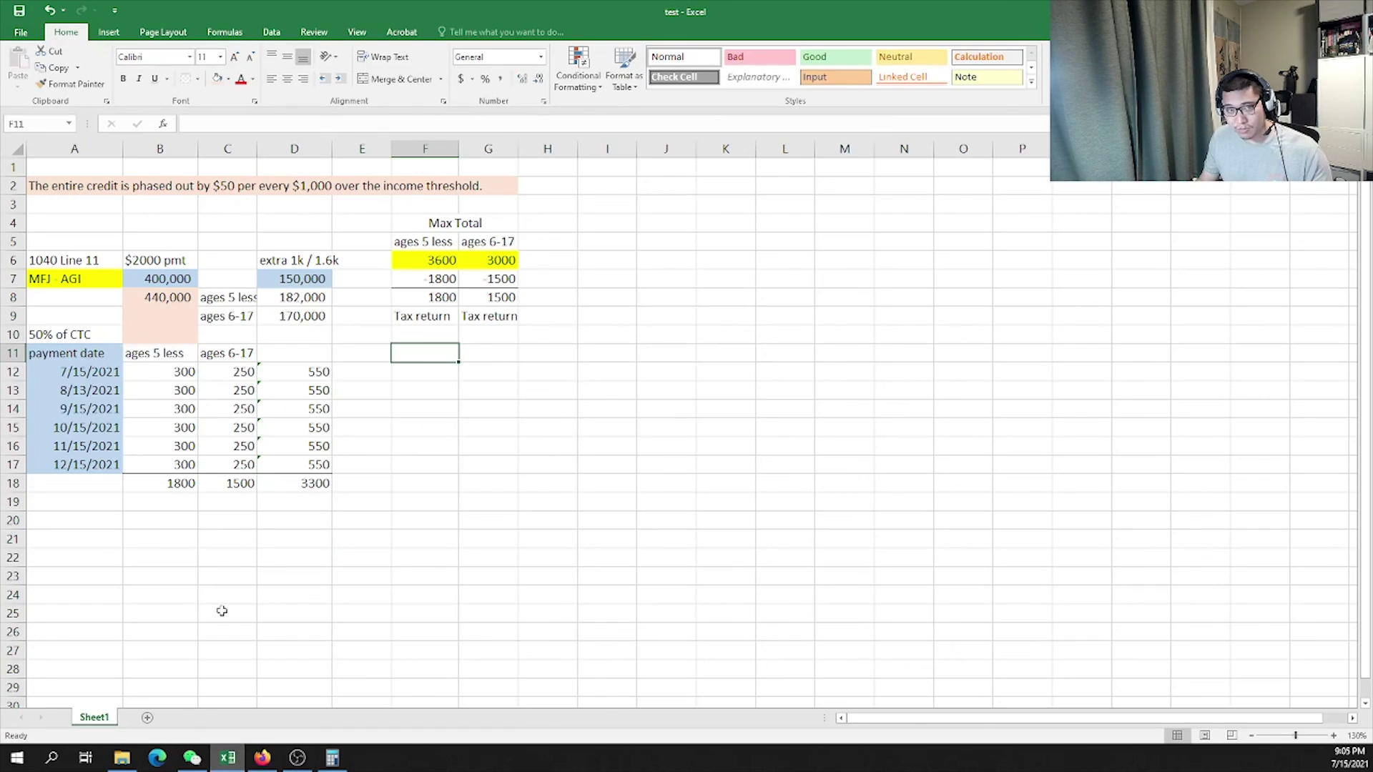
pyautogui.moveTo(172, 374); pyautogui.dragTo(185, 465)
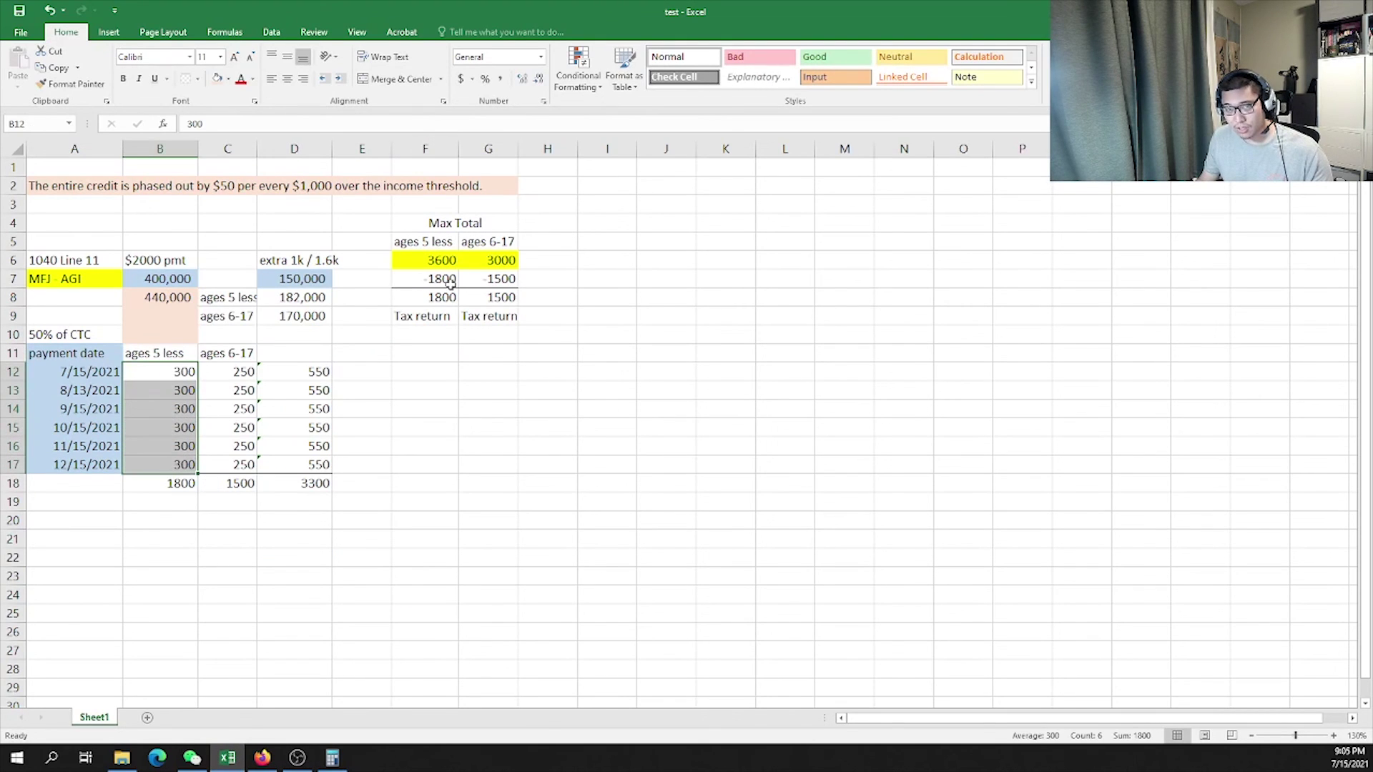
pyautogui.click(440, 299)
pyautogui.click(191, 489)
pyautogui.click(407, 294)
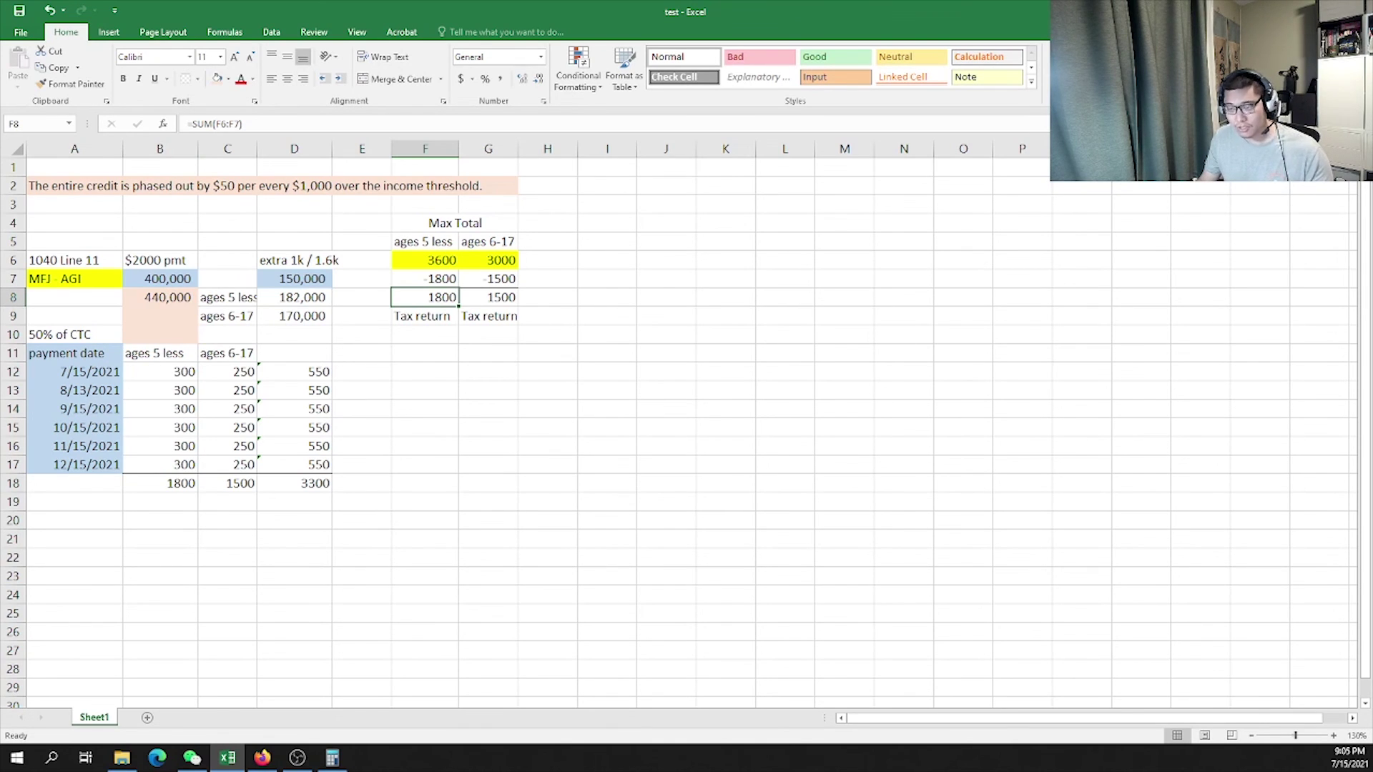
# Switch to Firefox and reload the Kiplinger 2021 Child Tax Credit Calculator with a blank form
pyautogui.hotkey('alt', 'Tab')
pyautogui.doubleClick(340, 357)
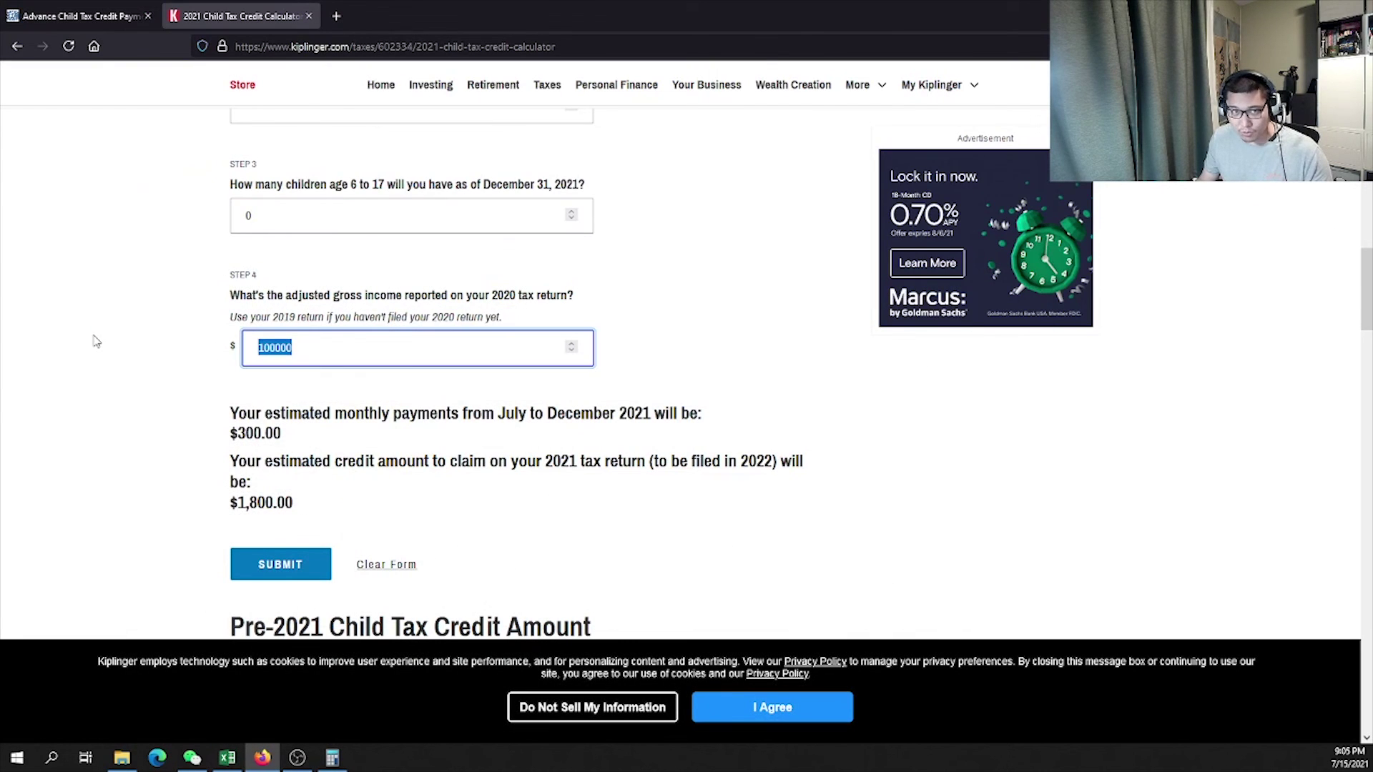
pyautogui.scroll(2, 96, 344)
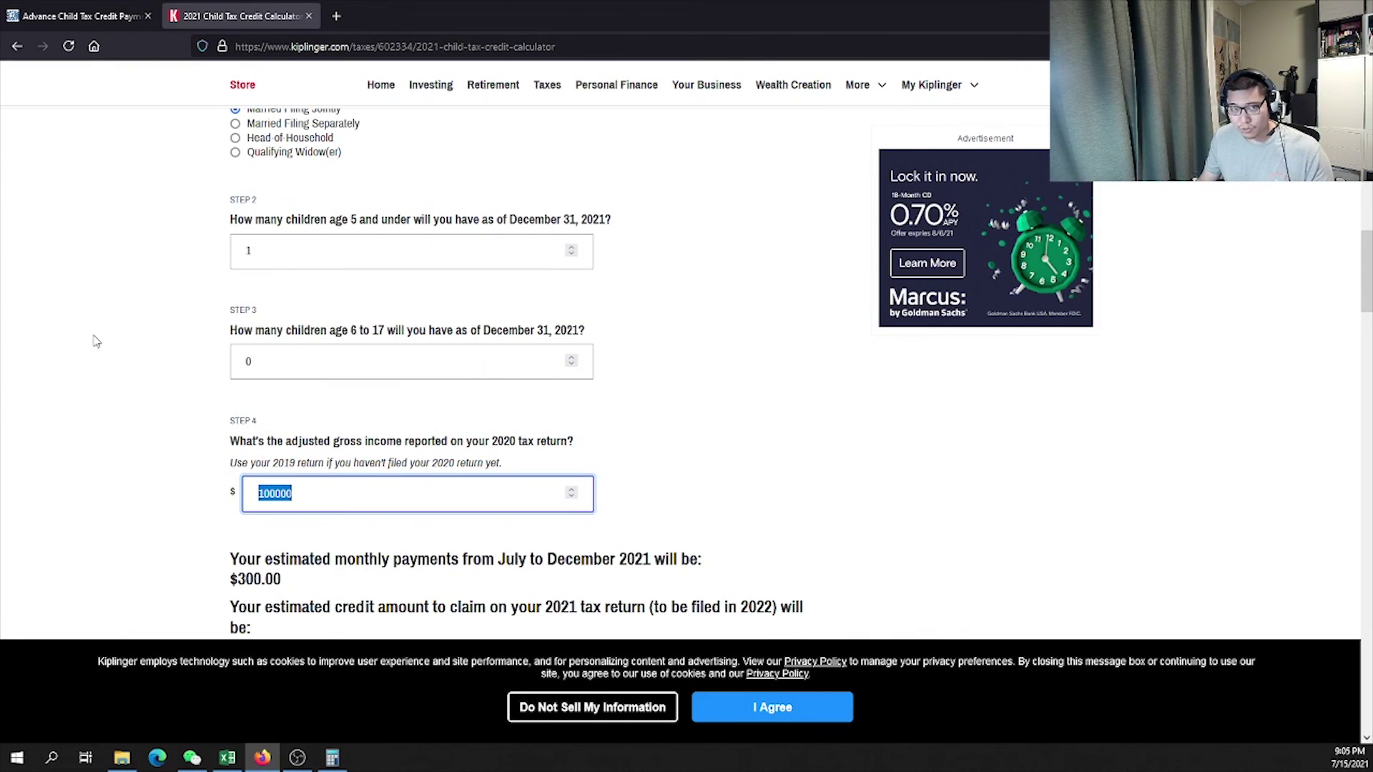
pyautogui.scroll(-1, 97, 342)
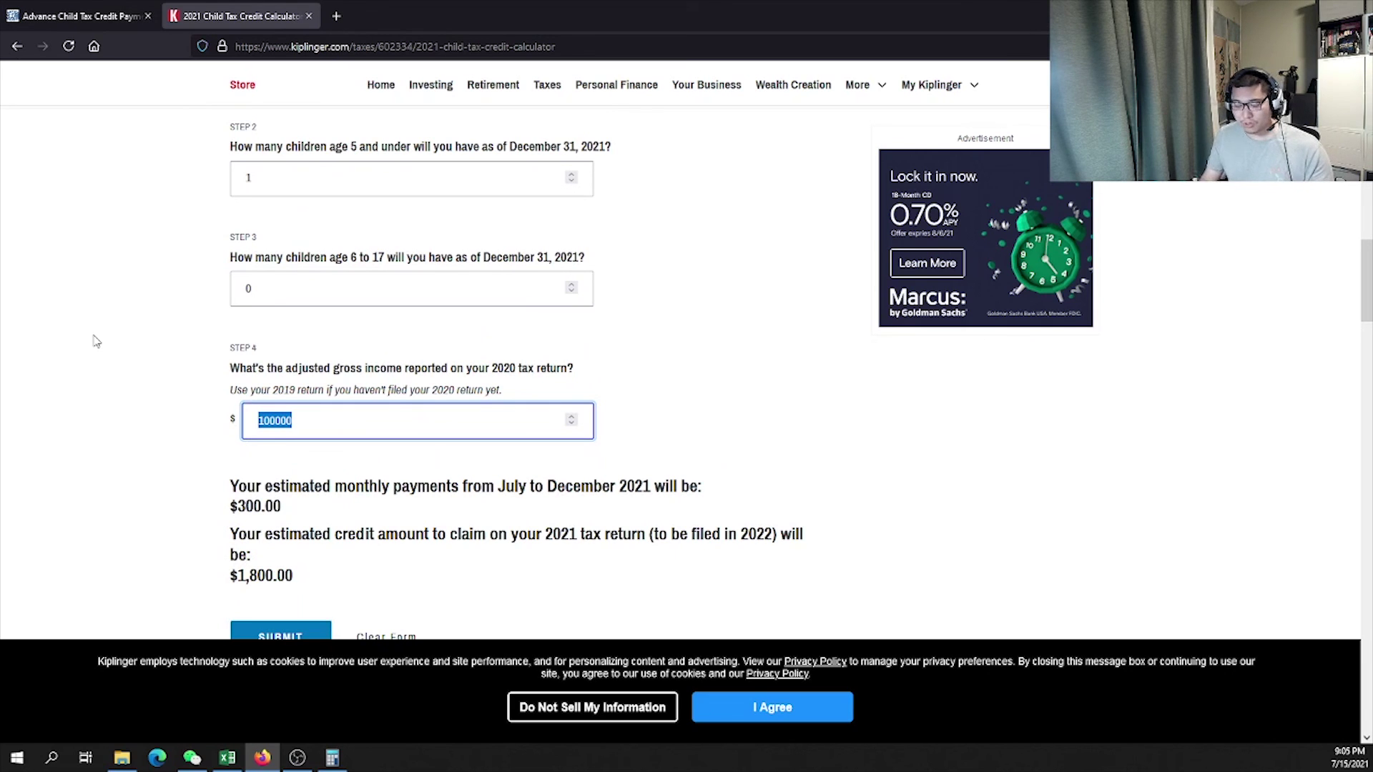
pyautogui.hotkey('alt', 'Left')
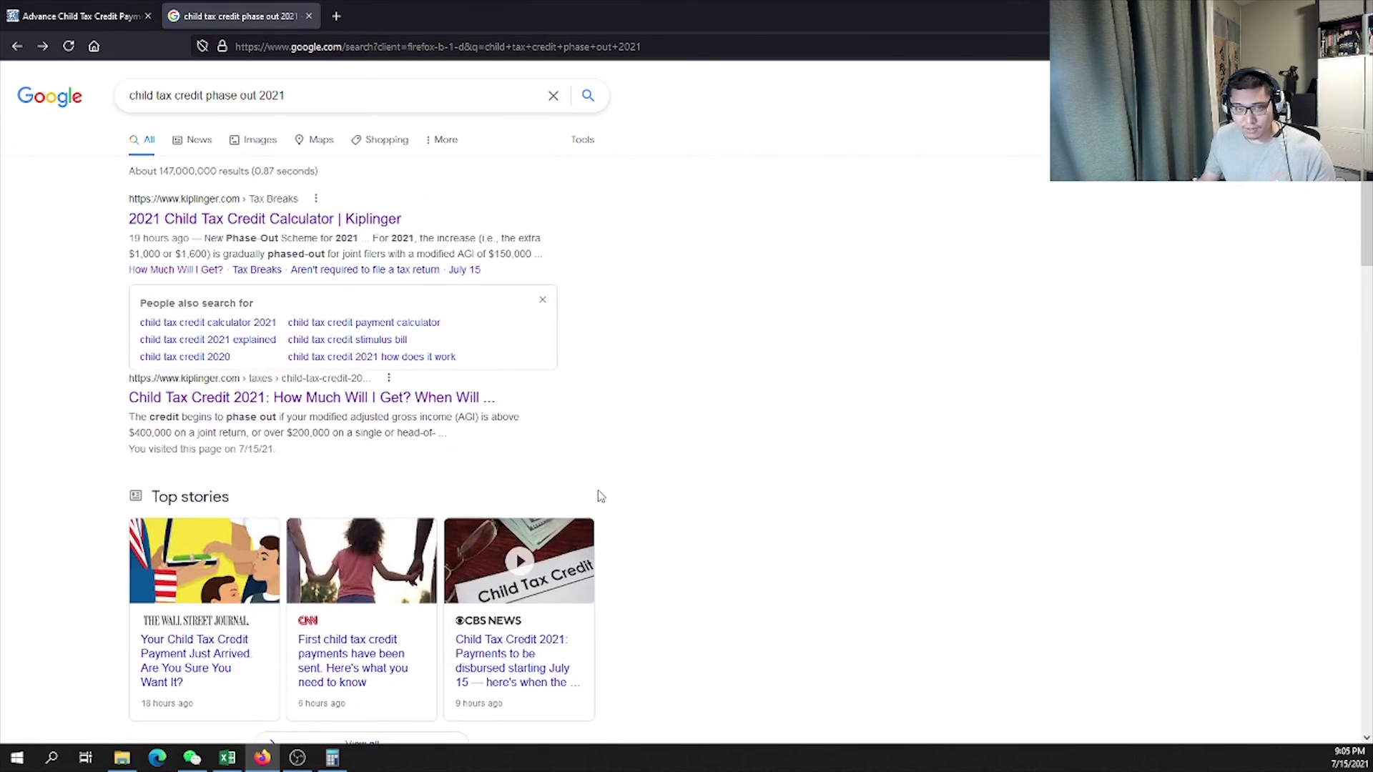
pyautogui.hotkey('alt', 'Right')
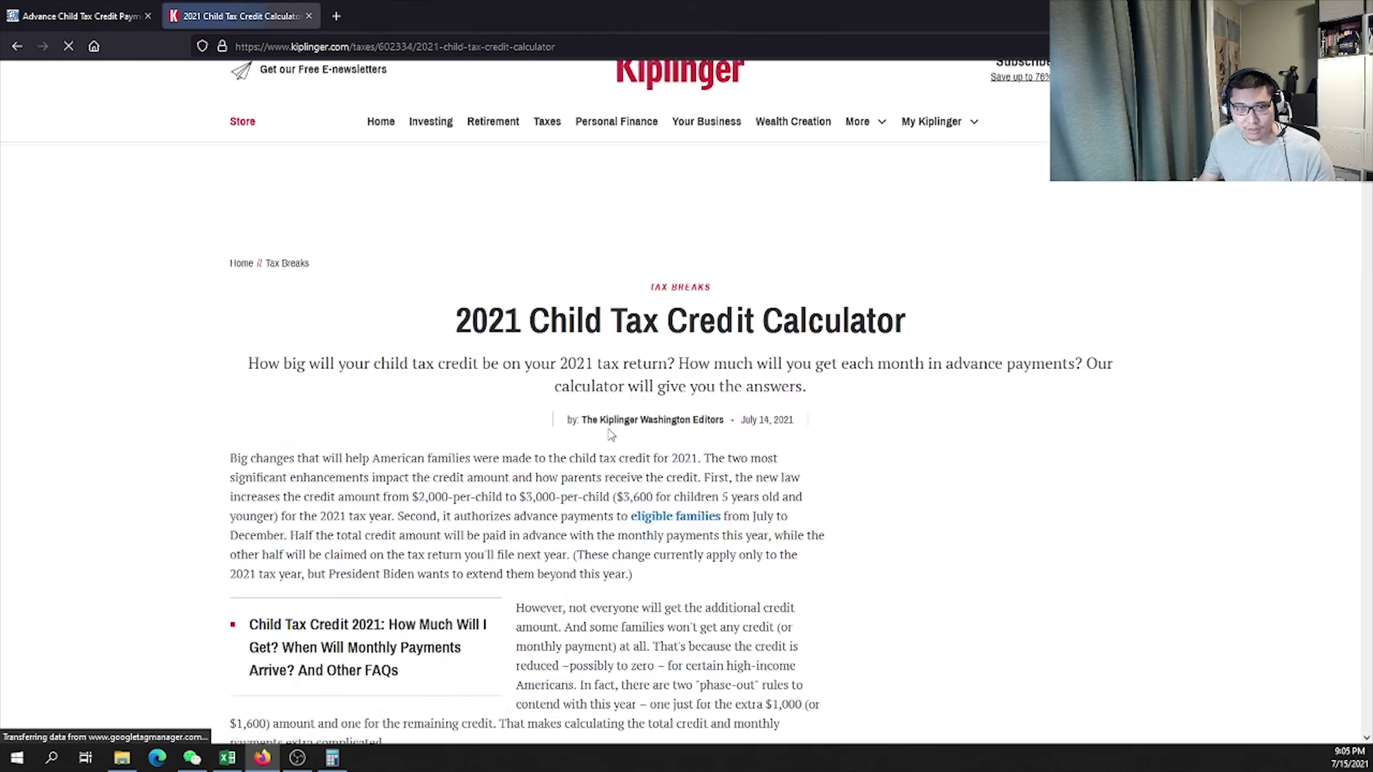
# Enter 1 child age 5 and under and an adjusted gross income of 400000 in the calculator form
pyautogui.scroll(-3, 544, 415)
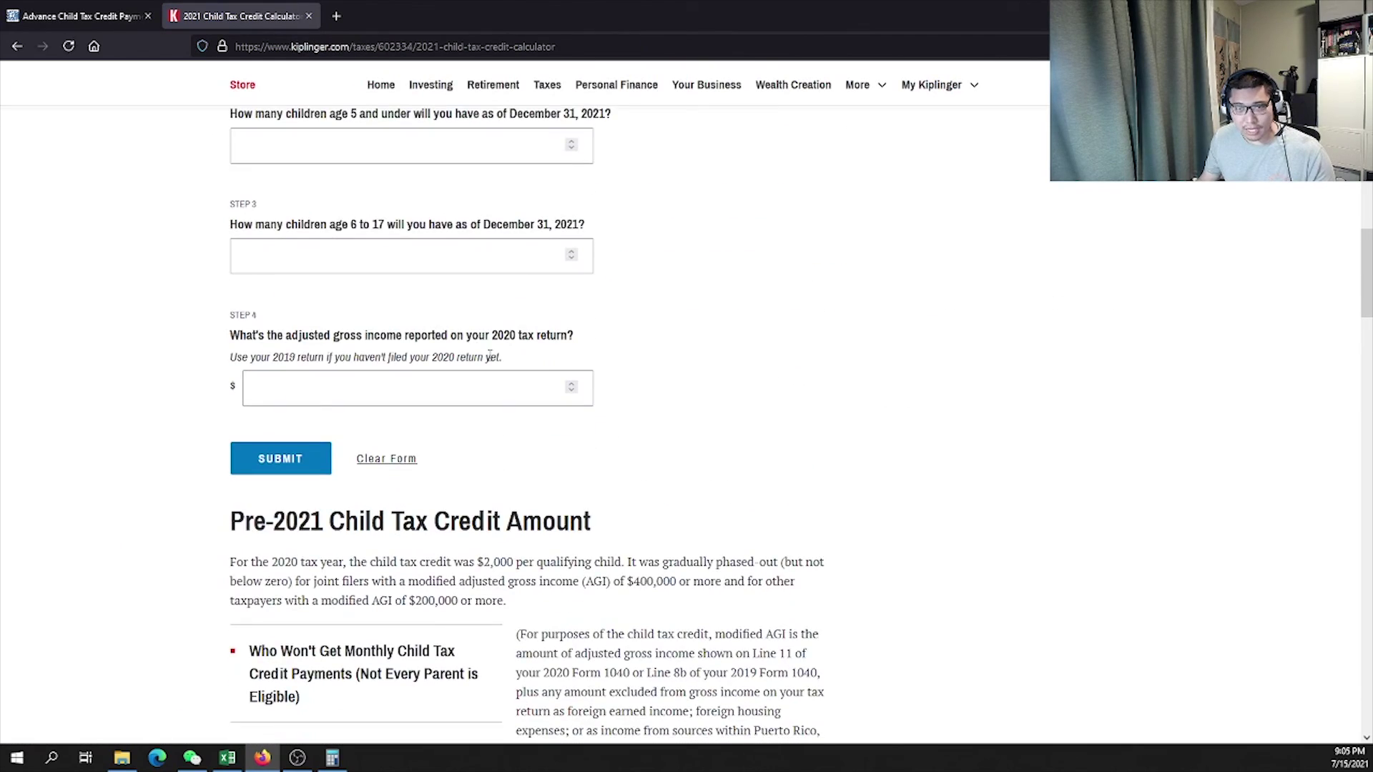
pyautogui.scroll(3, 485, 389)
pyautogui.click(411, 352)
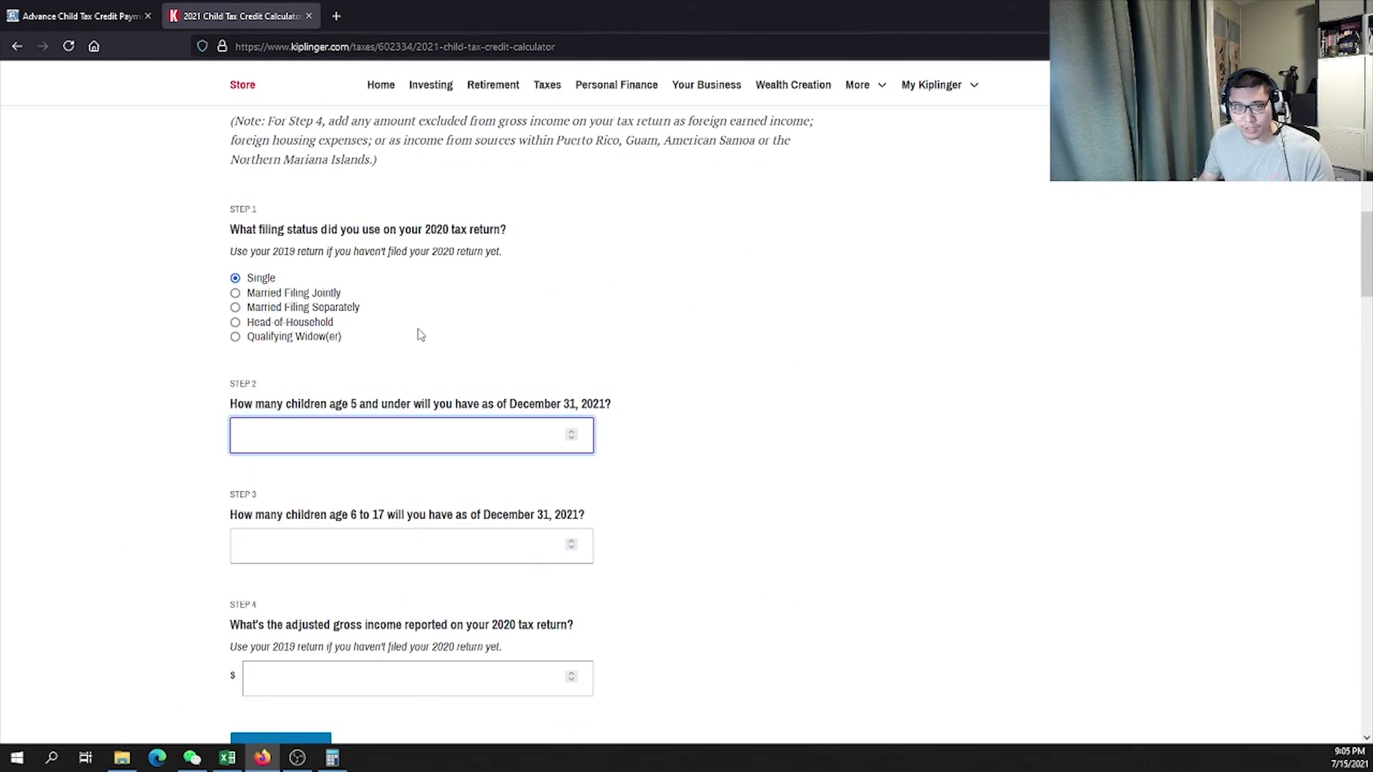
pyautogui.write('1')
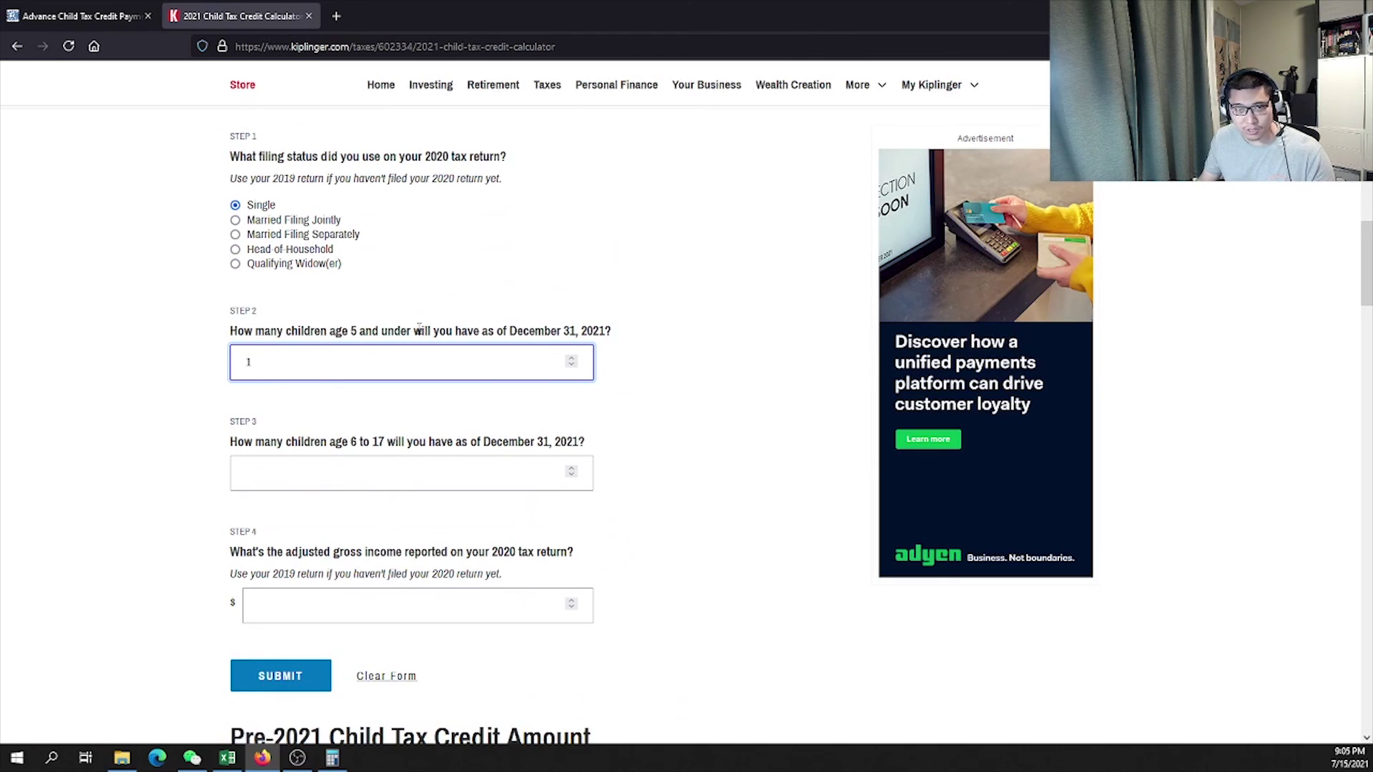
pyautogui.scroll(-1, 264, 347)
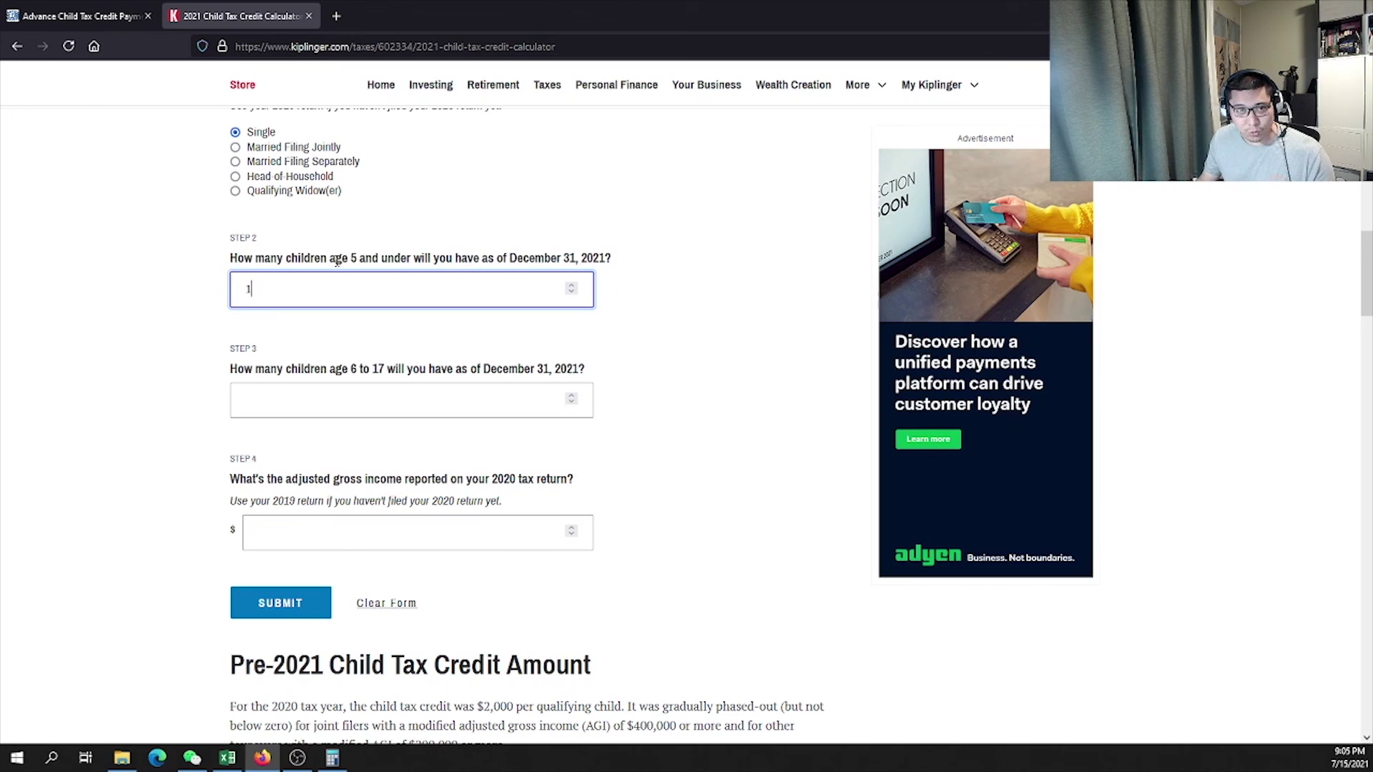
pyautogui.press('Tab')
pyautogui.press('Tab')
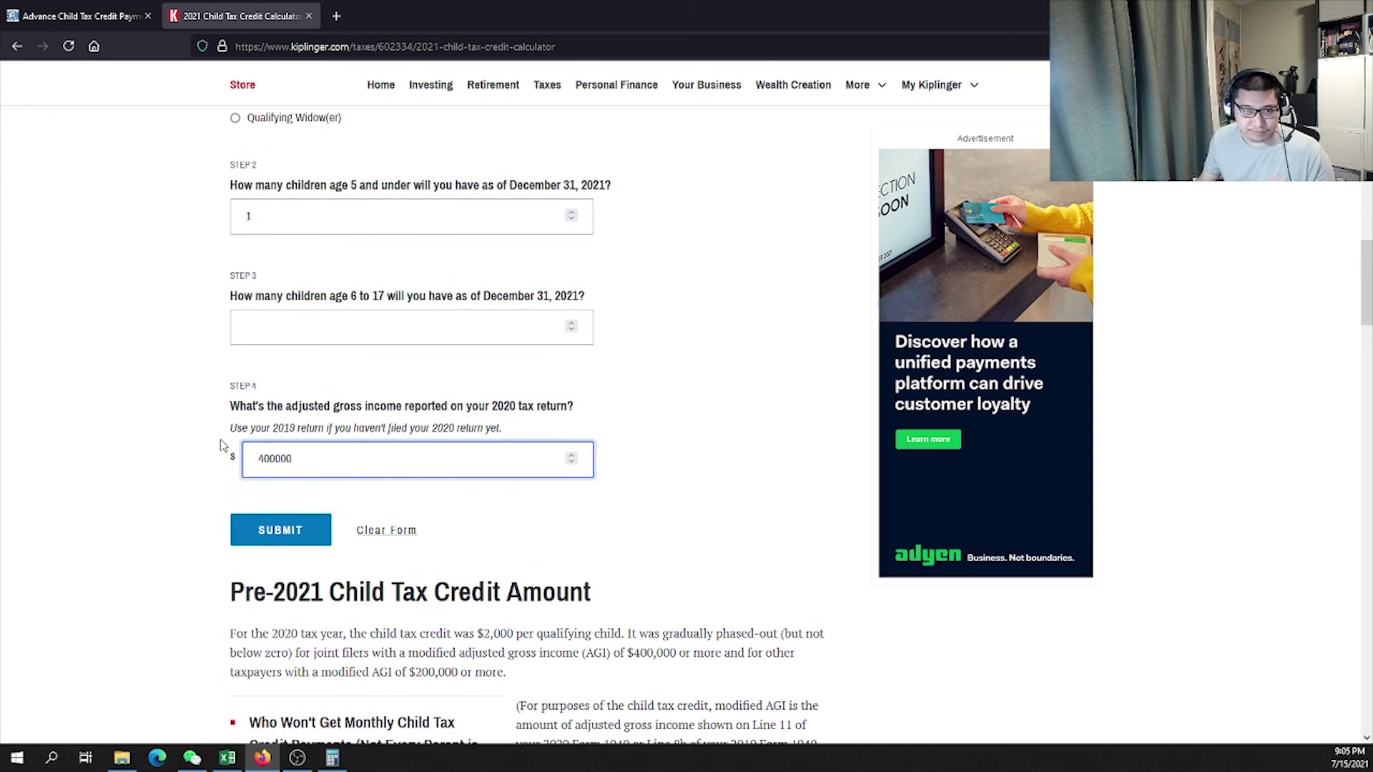
# Set the number of children age 6 to 17 to 0 and submit the form
pyautogui.click(257, 519)
pyautogui.click(284, 325)
pyautogui.write('0')
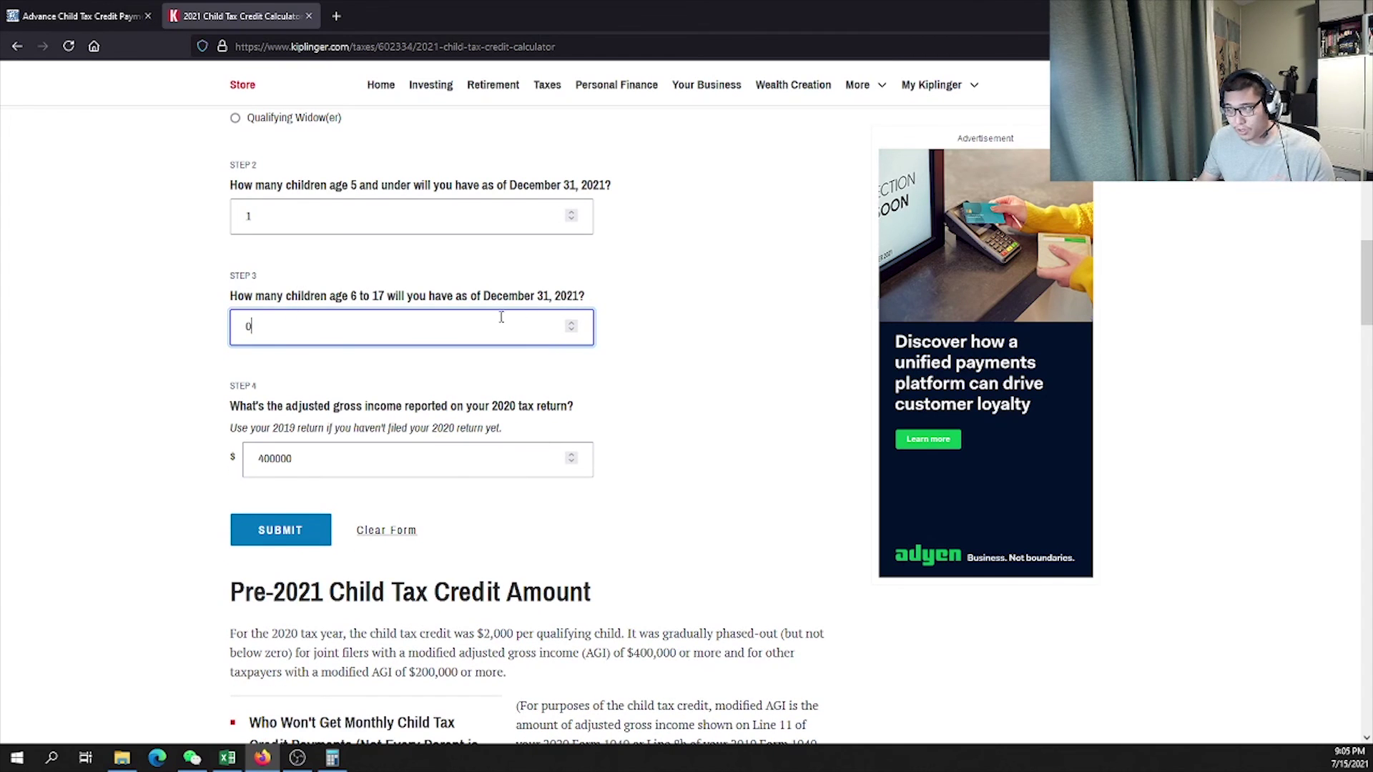
pyautogui.click(278, 525)
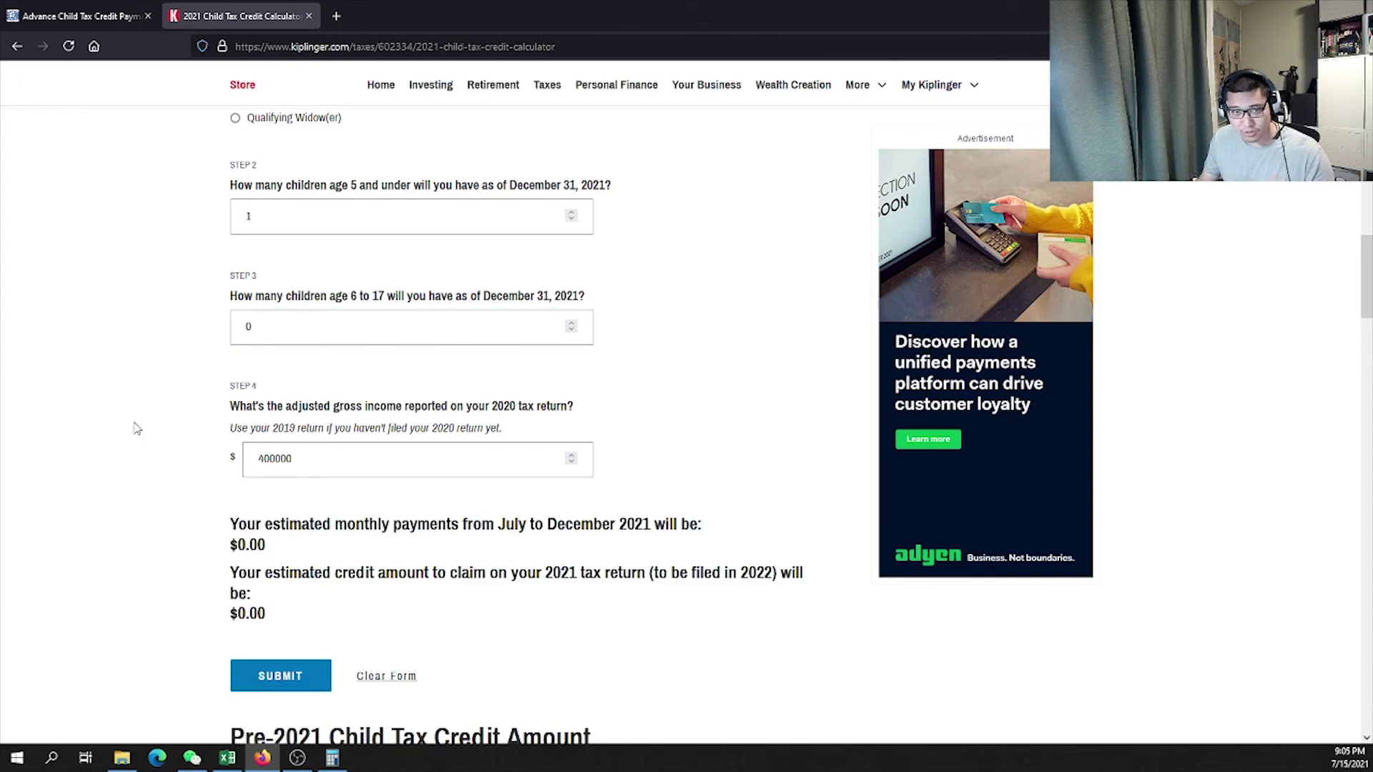
# Recheck the adjusted gross income entry and the estimates, and resubmit the form
pyautogui.scroll(-2, 193, 380)
pyautogui.scroll(1, 286, 386)
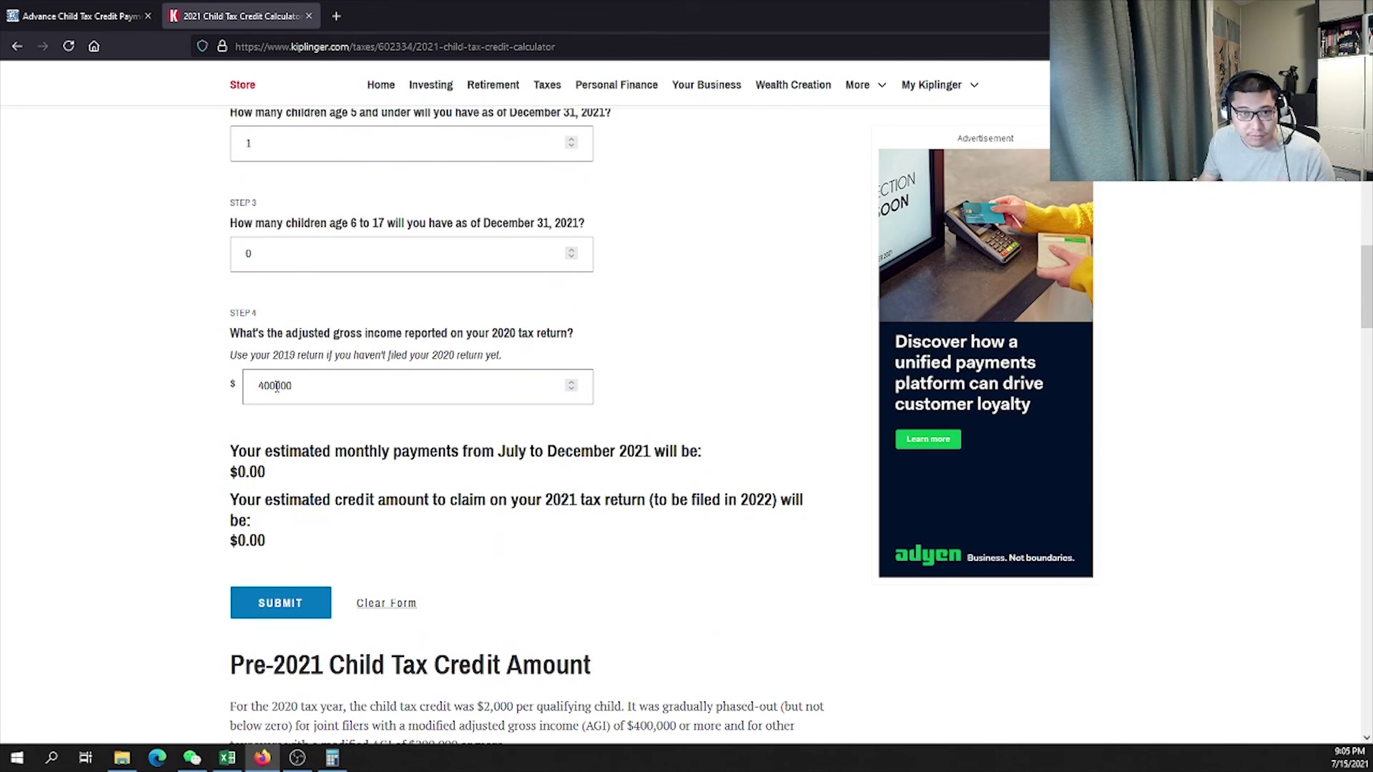
pyautogui.click(277, 387)
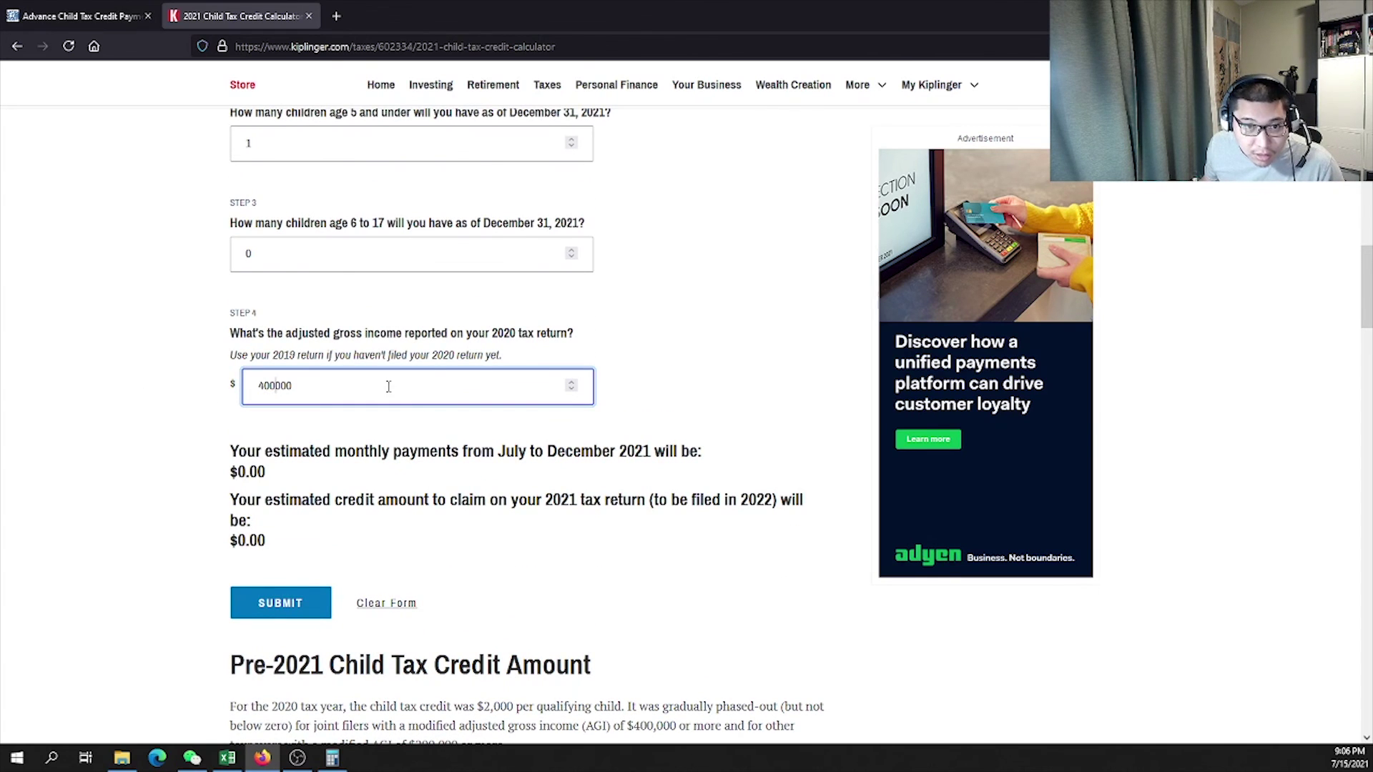
pyautogui.click(278, 603)
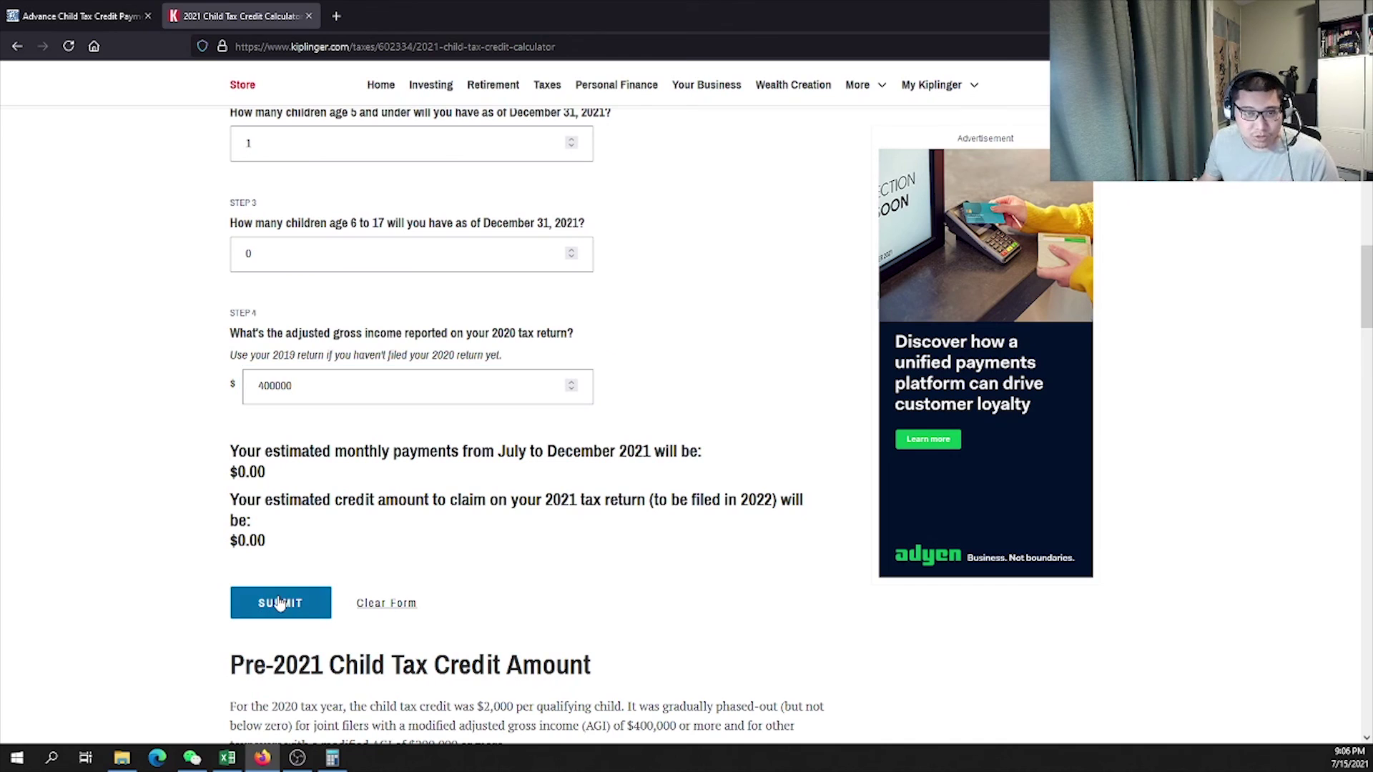
pyautogui.click(279, 390)
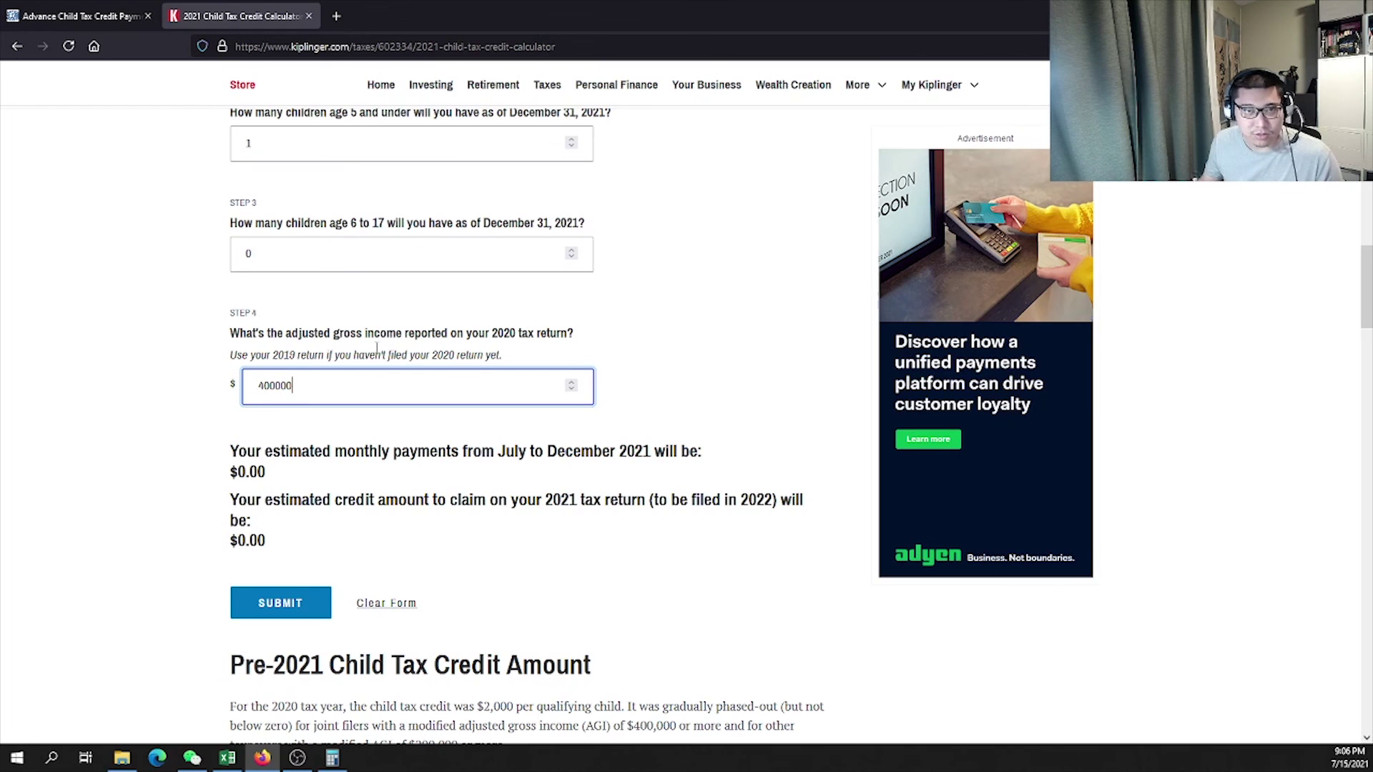
# Change the filing status to Married Filing Jointly, submit the form and review the estimated payments
pyautogui.scroll(2, 225, 351)
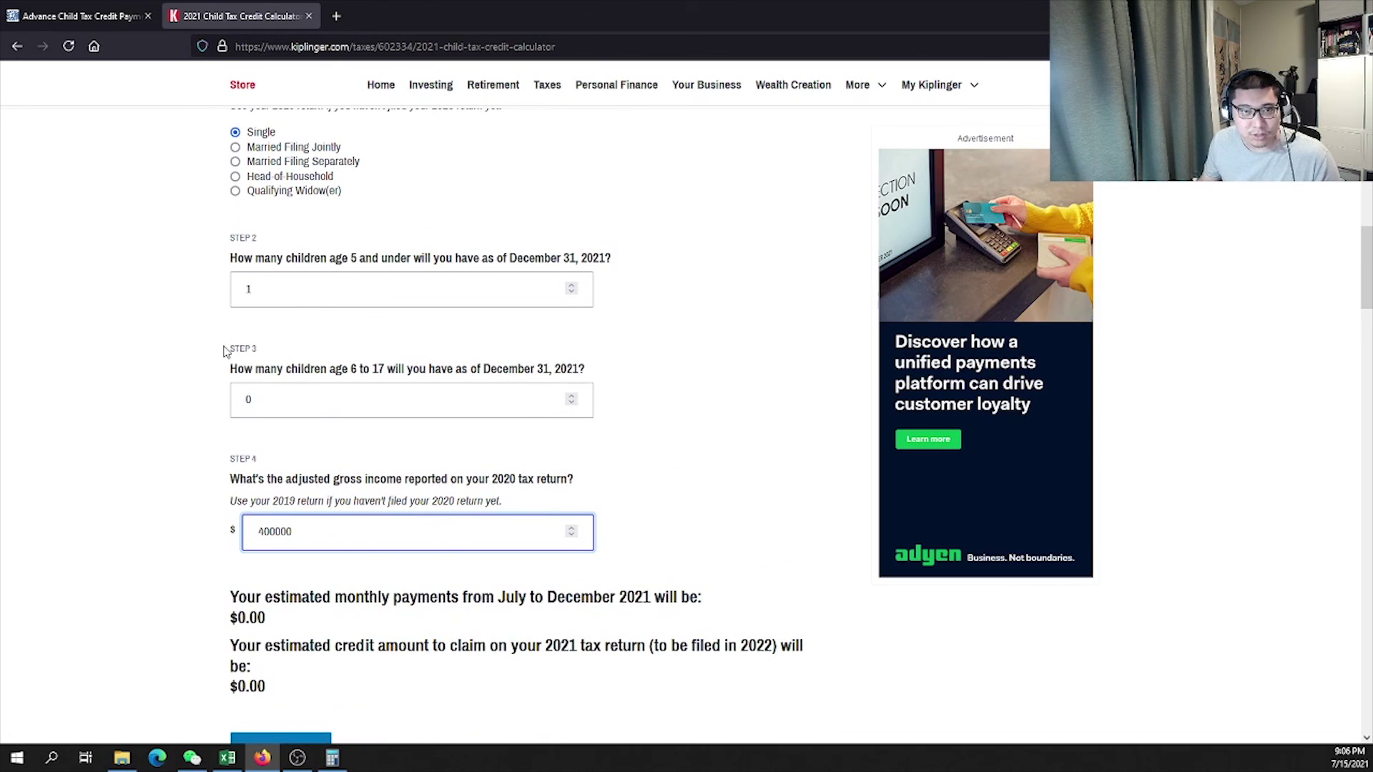
pyautogui.click(265, 148)
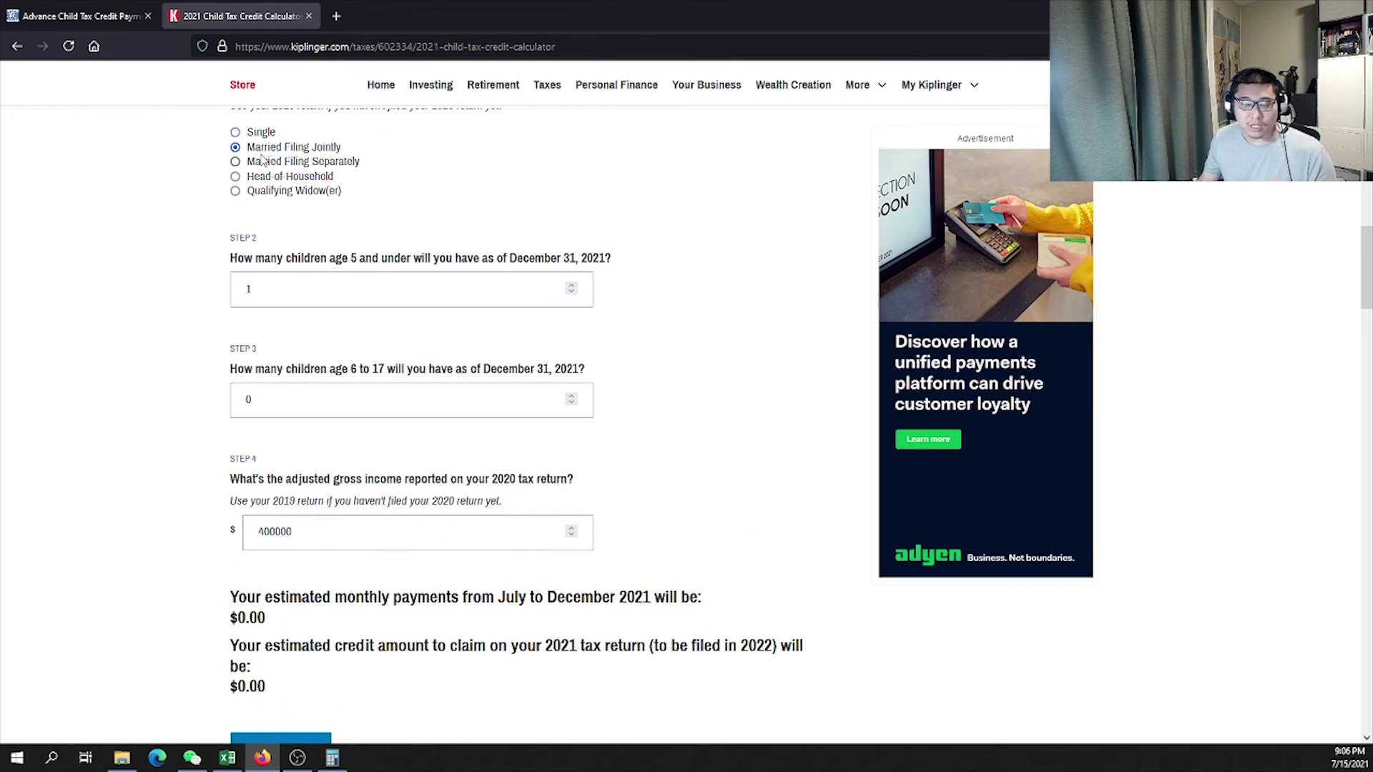
pyautogui.scroll(1, 320, 228)
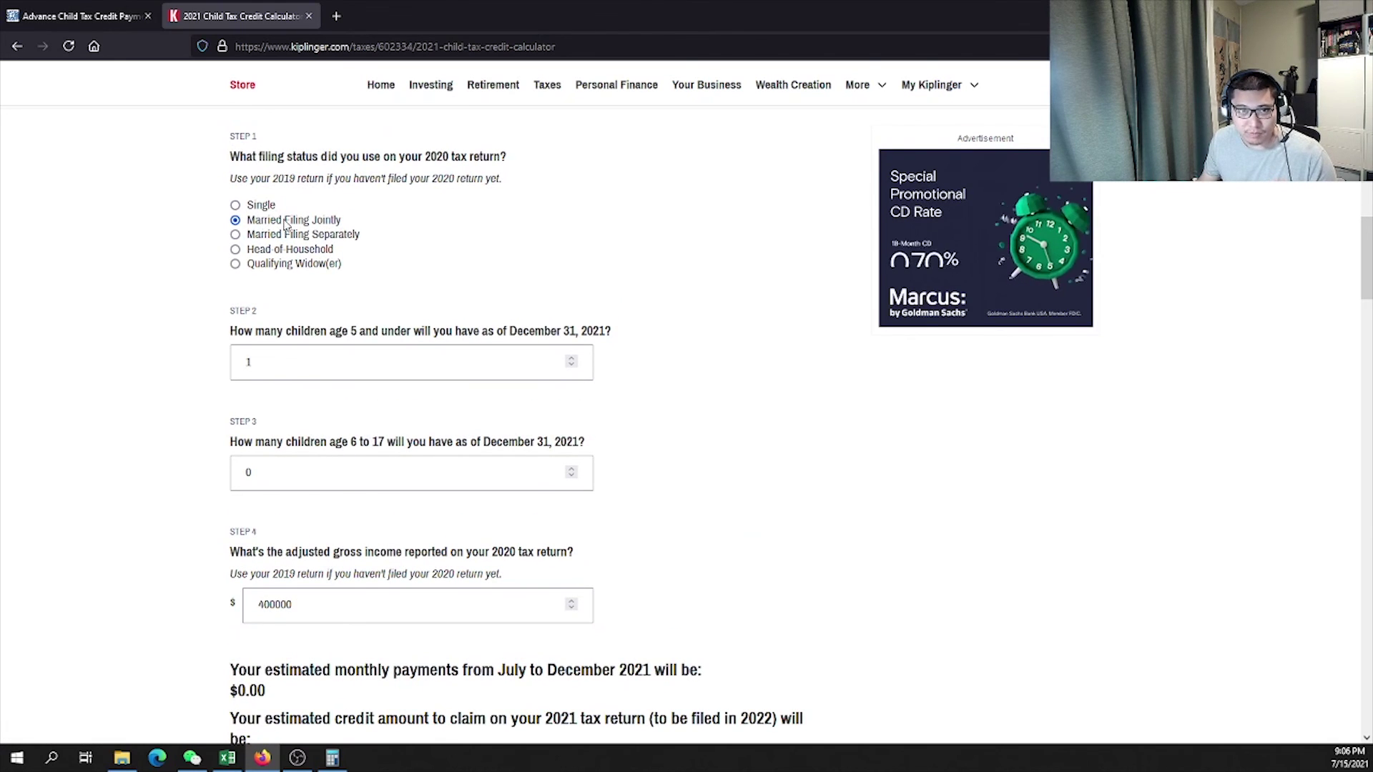
pyautogui.scroll(-3, 296, 225)
pyautogui.click(280, 603)
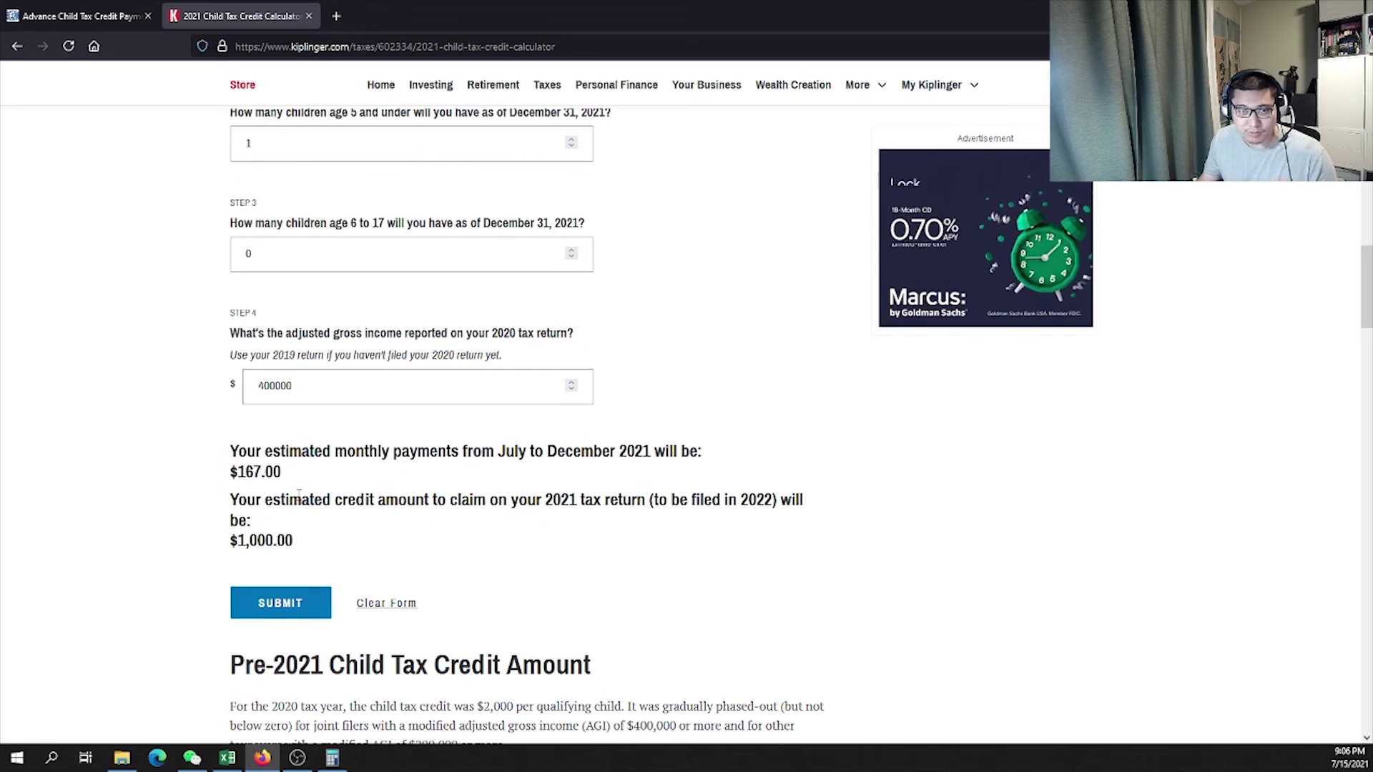
pyautogui.scroll(2, 299, 494)
pyautogui.scroll(-1, 289, 568)
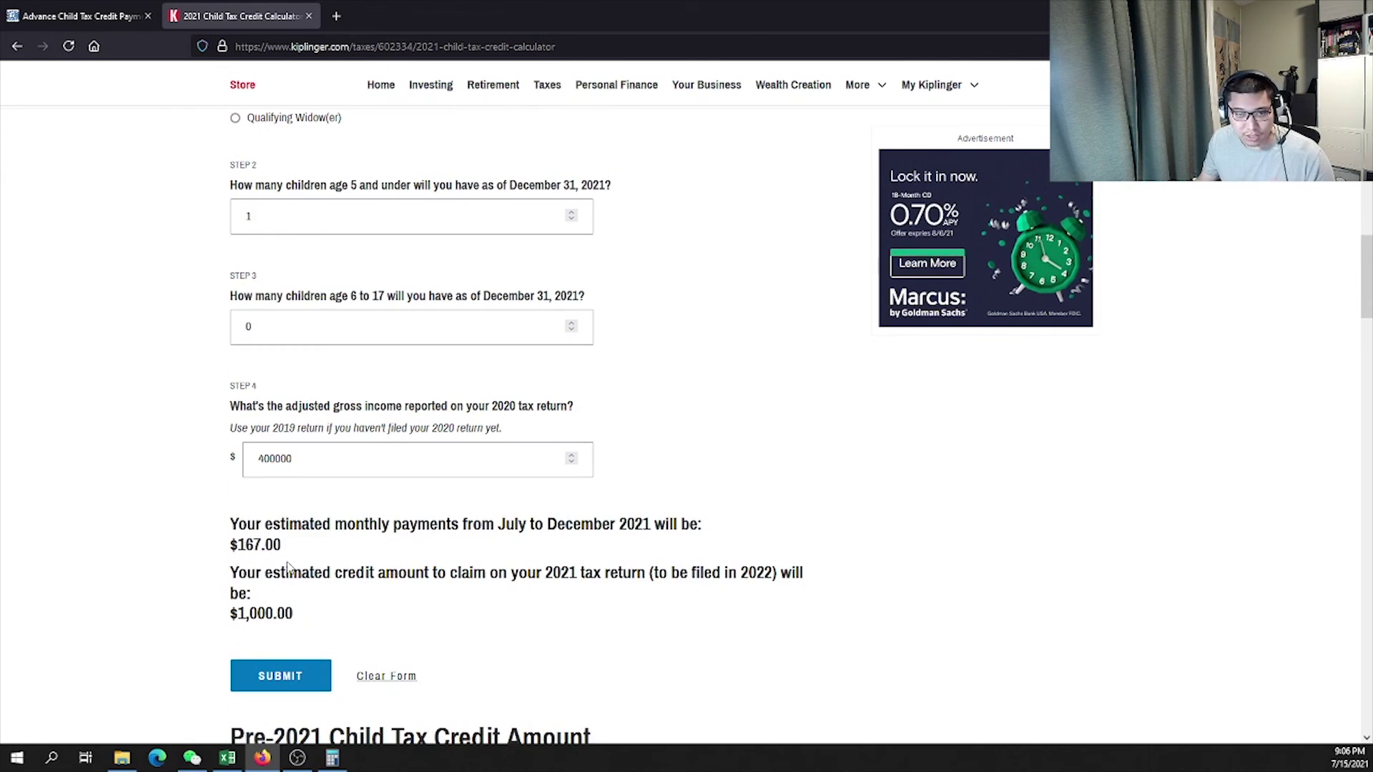
# Switch to the Excel workbook and check the $2000 pmt heading in B6 above the 400,000 income threshold
pyautogui.click(228, 758)
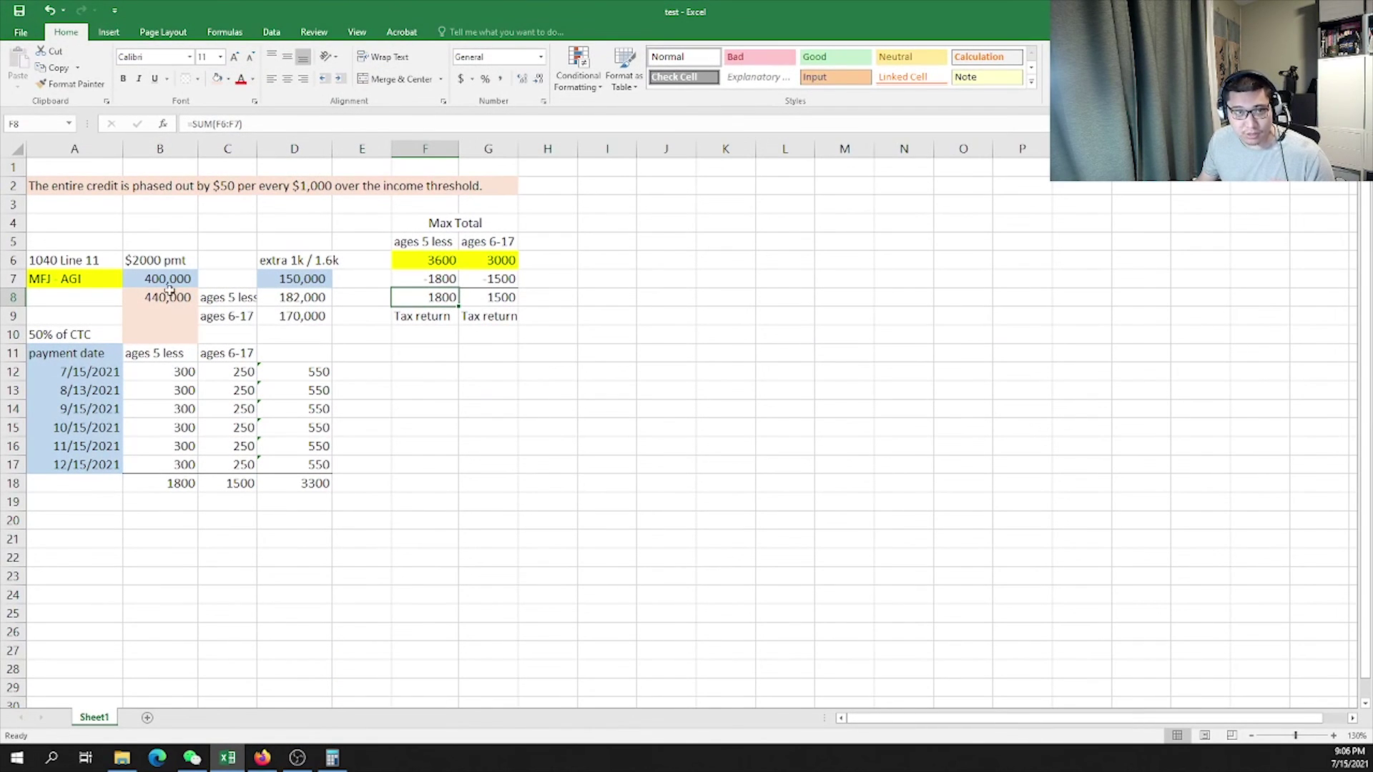
pyautogui.click(169, 284)
pyautogui.click(172, 267)
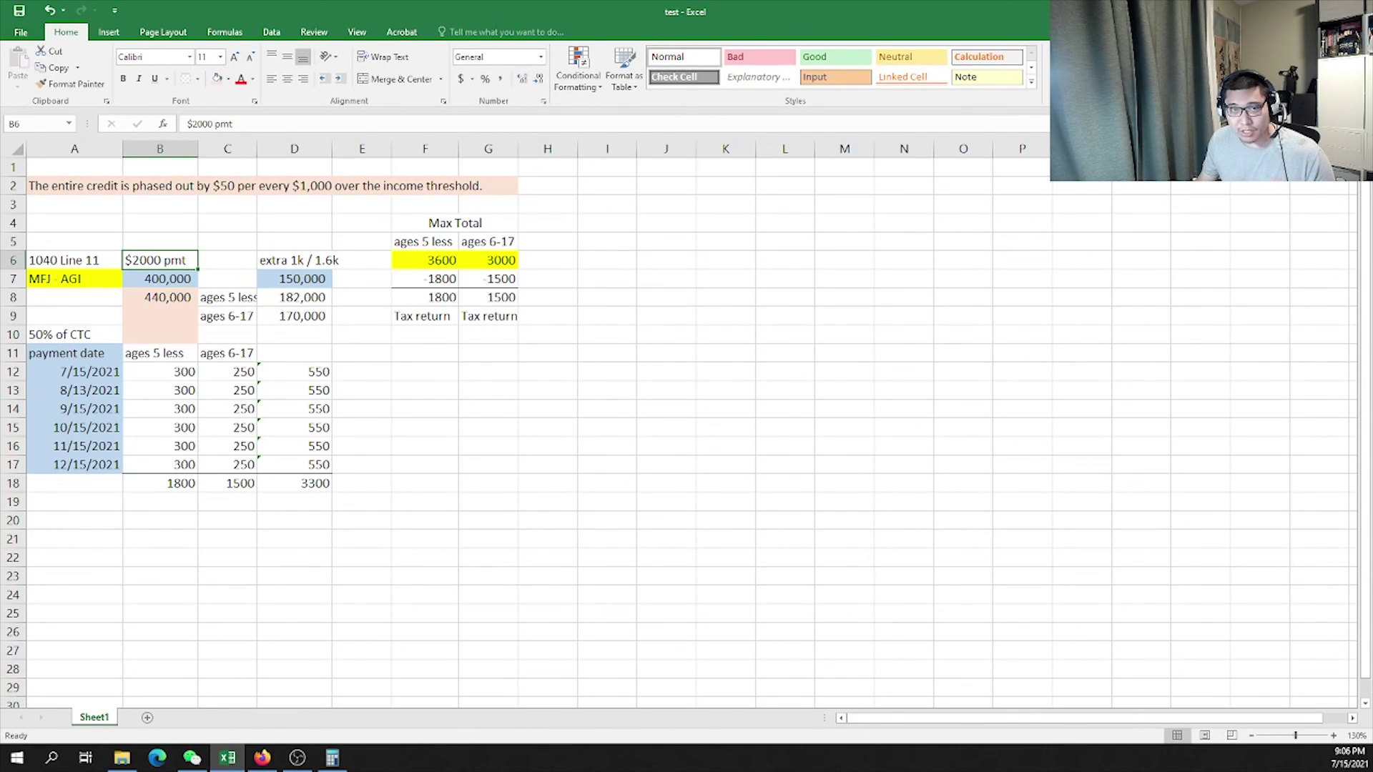
# Use the Windows Calculator to multiply Kiplinger's monthly payment of 167 by 6 and add the 1000 tax return credit
pyautogui.click(262, 758)
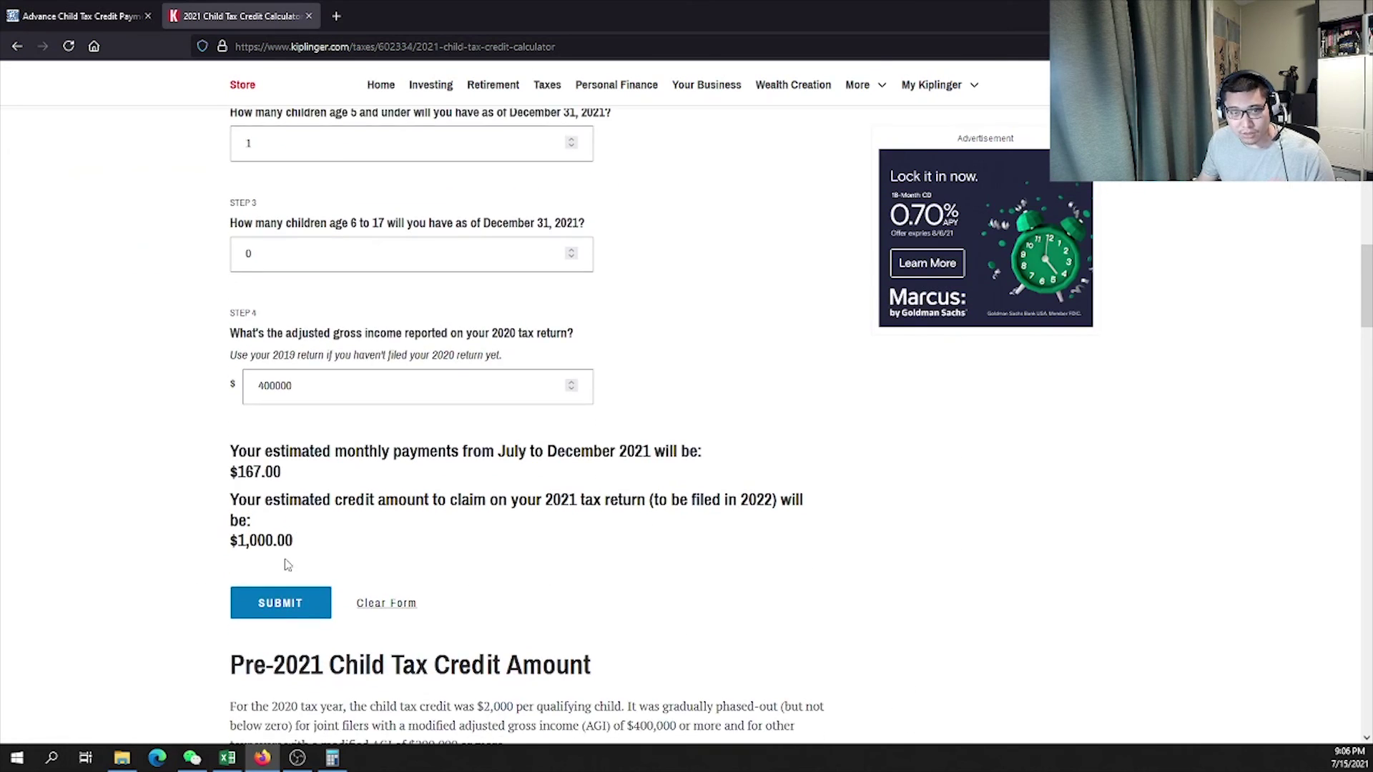
pyautogui.click(332, 758)
pyautogui.write('167')
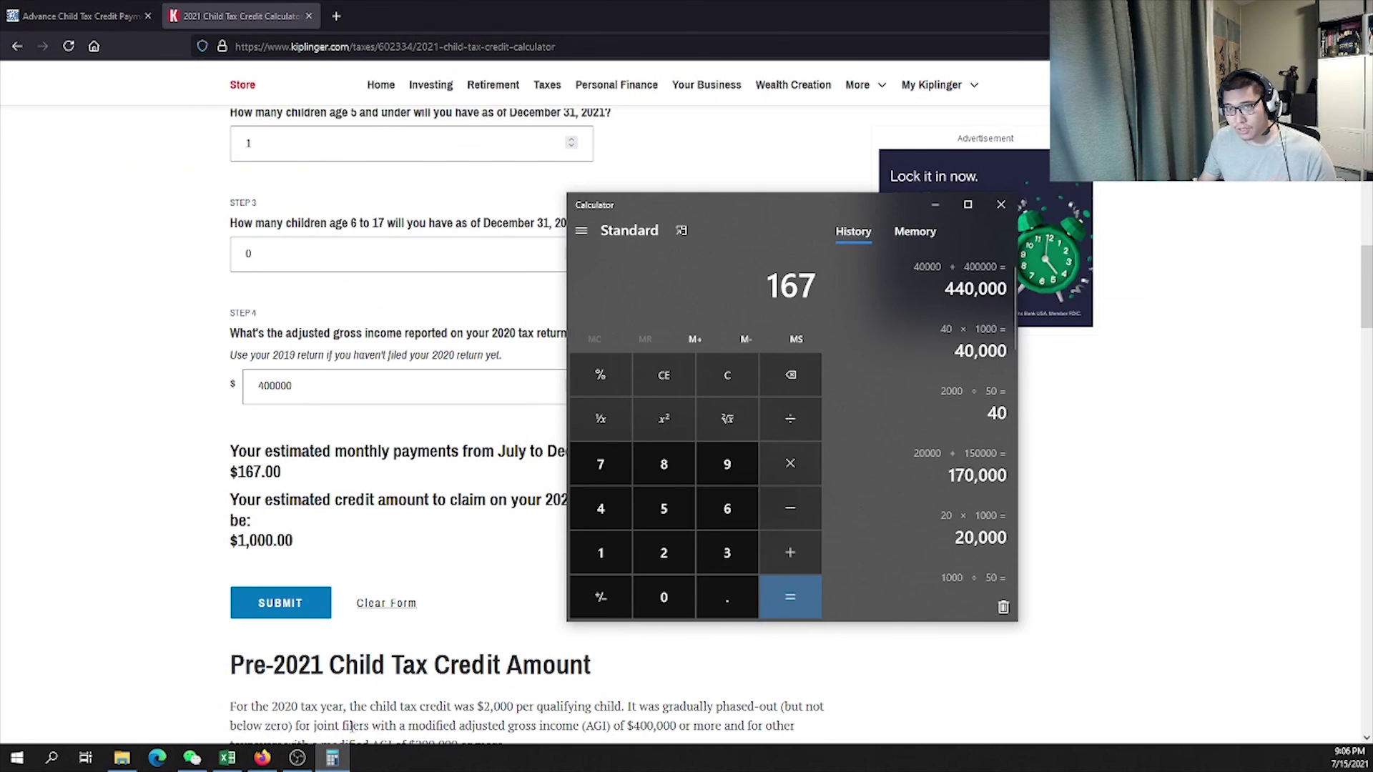
pyautogui.write('*6')
pyautogui.press('Return')
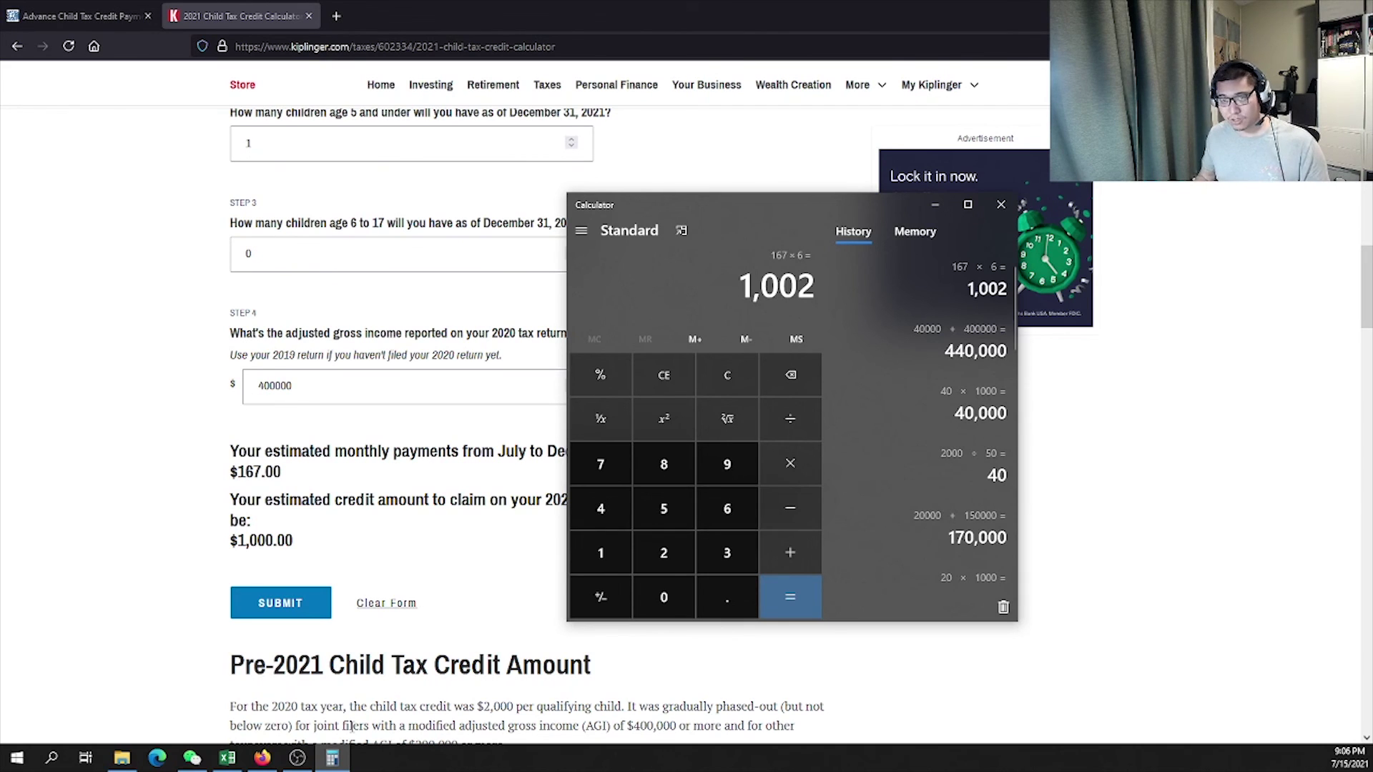
pyautogui.write('+1000')
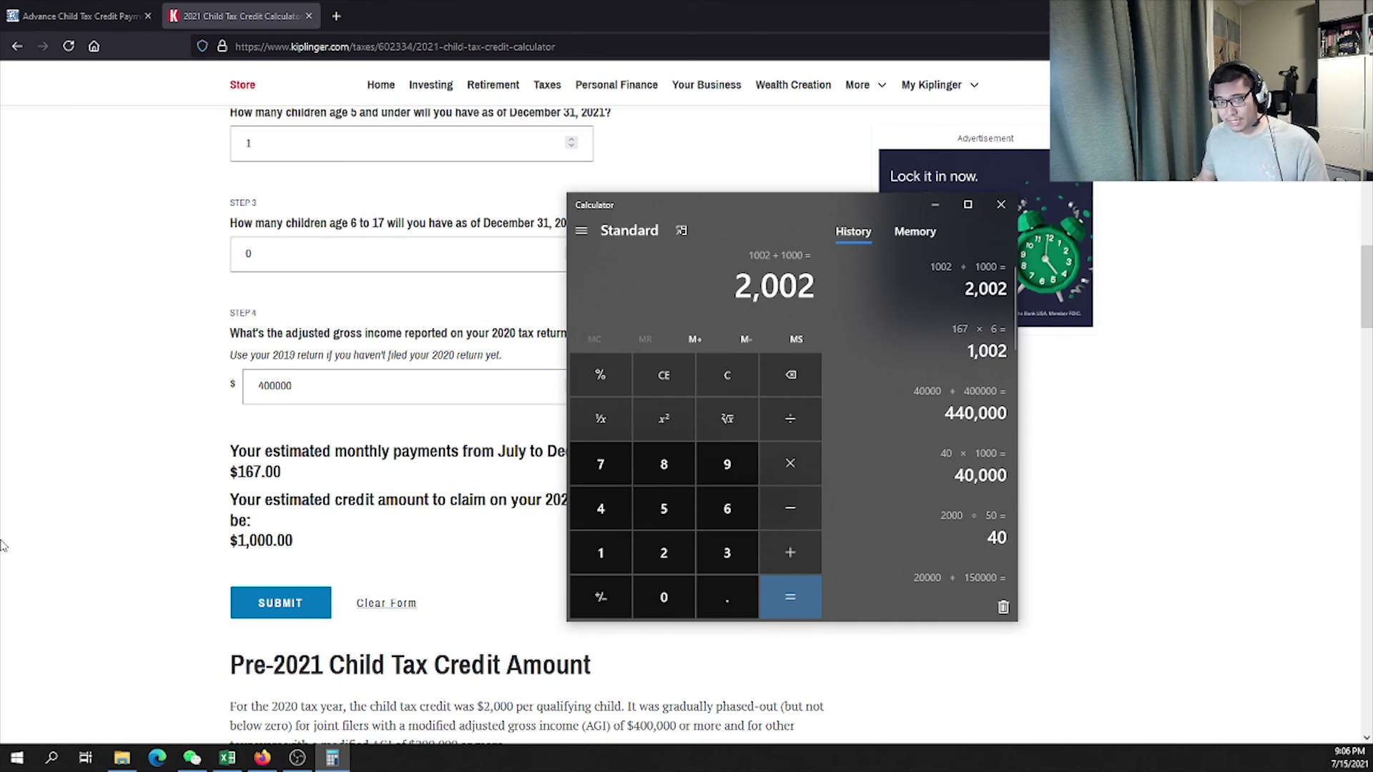
# Return to the Excel workbook and compare the calculated total credit with the $2000 pmt heading in B6
pyautogui.click(230, 761)
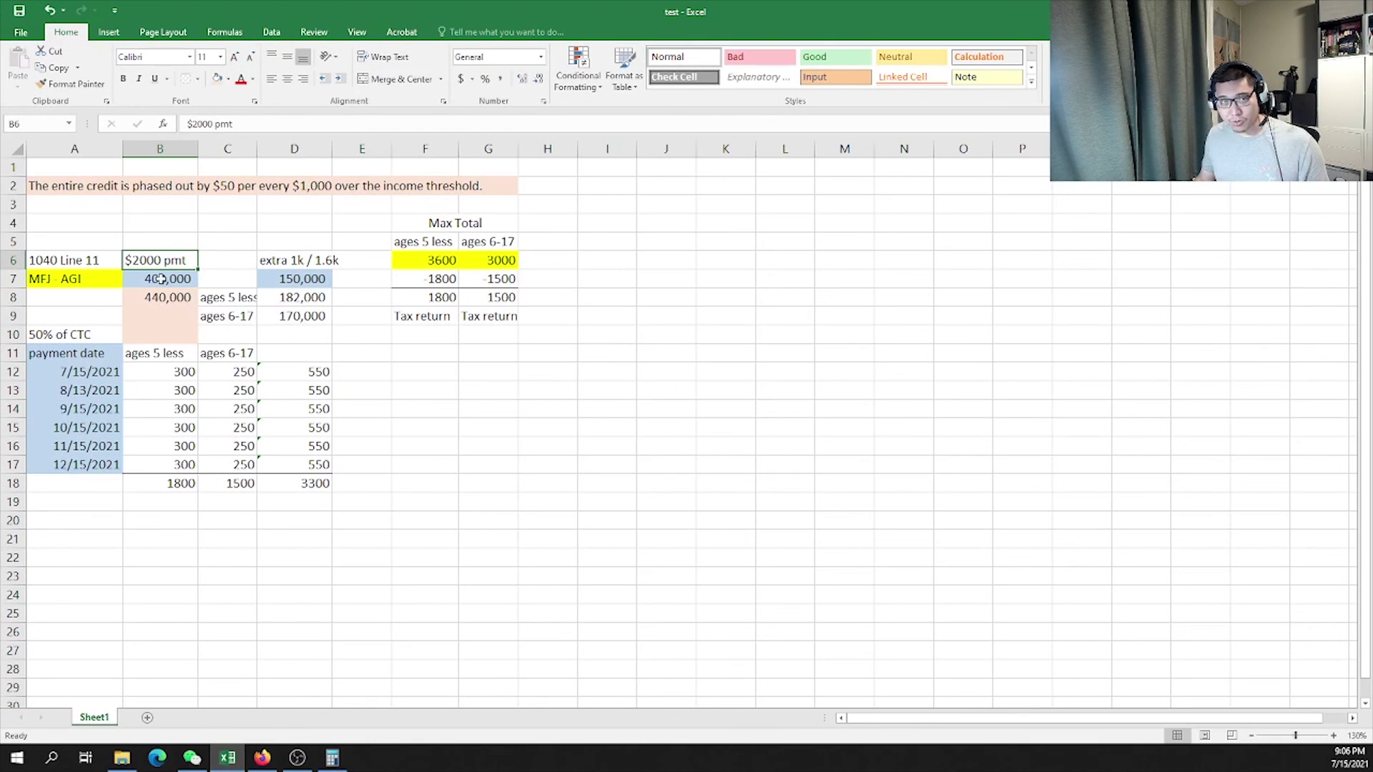
pyautogui.moveTo(158, 241); pyautogui.dragTo(166, 261)
pyautogui.click(167, 261)
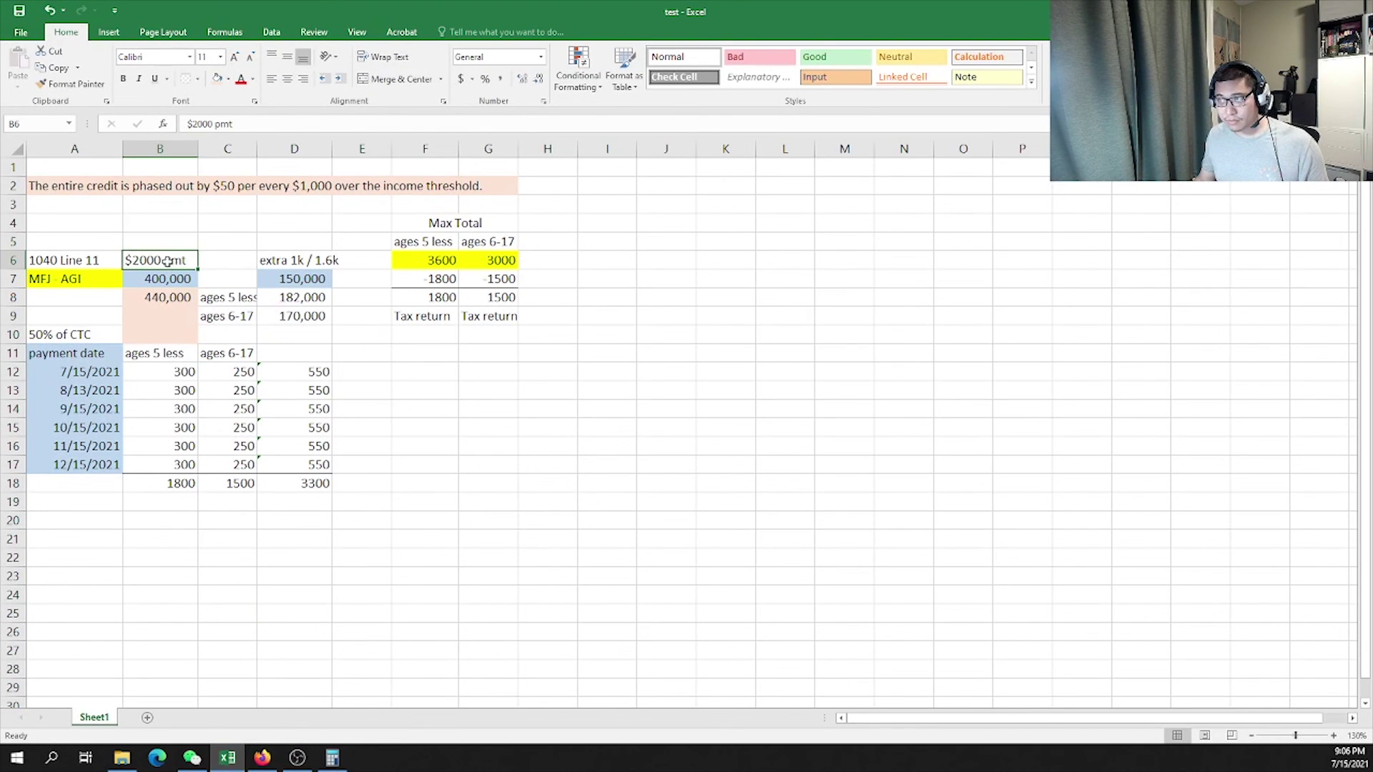
# Set the adjusted gross income to 440000 in the Kiplinger form and check it against the phase-out limit in Excel cell B8
pyautogui.click(230, 761)
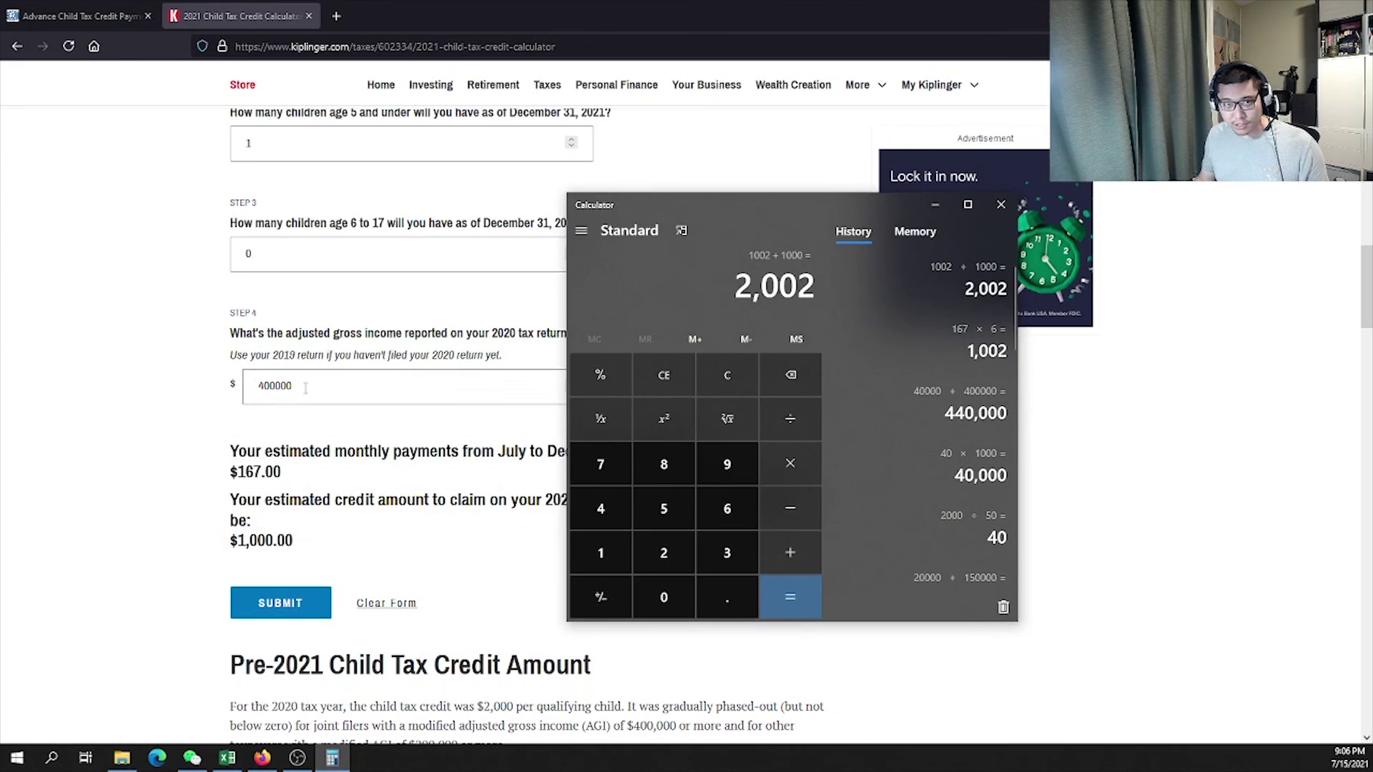
pyautogui.click(188, 386)
pyautogui.write('440000')
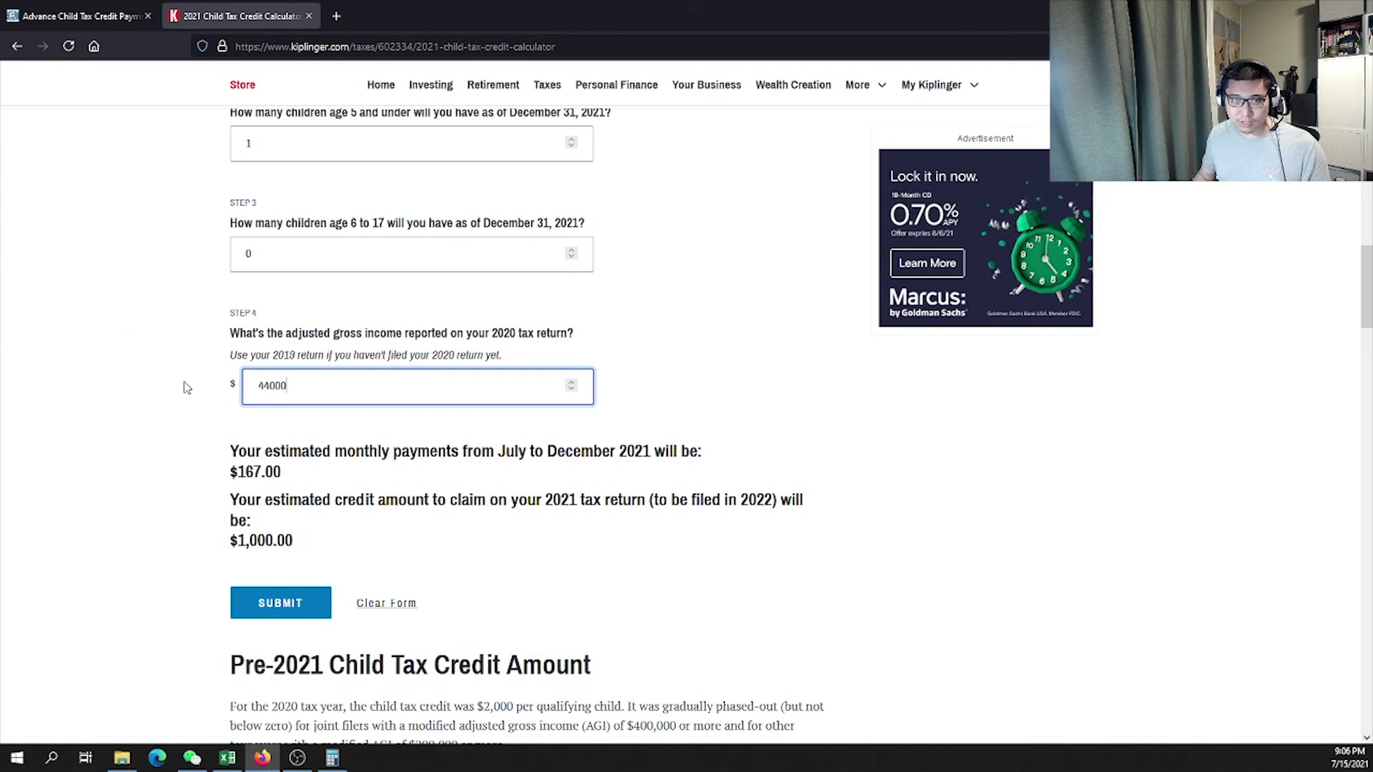
pyautogui.click(229, 759)
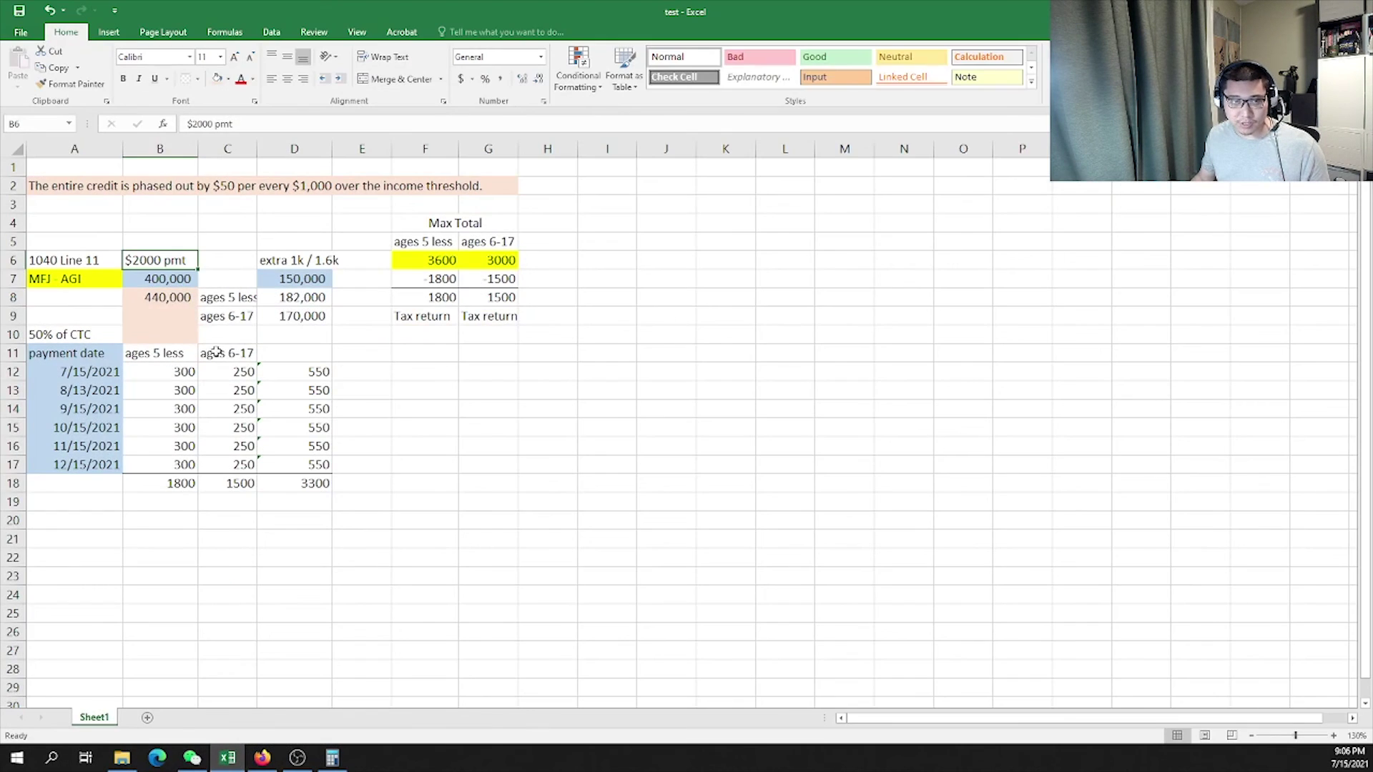
pyautogui.click(171, 303)
# Return to Firefox, submit the Kiplinger form and examine the estimated monthly payments and tax return credit for the 440000 income
pyautogui.click(229, 760)
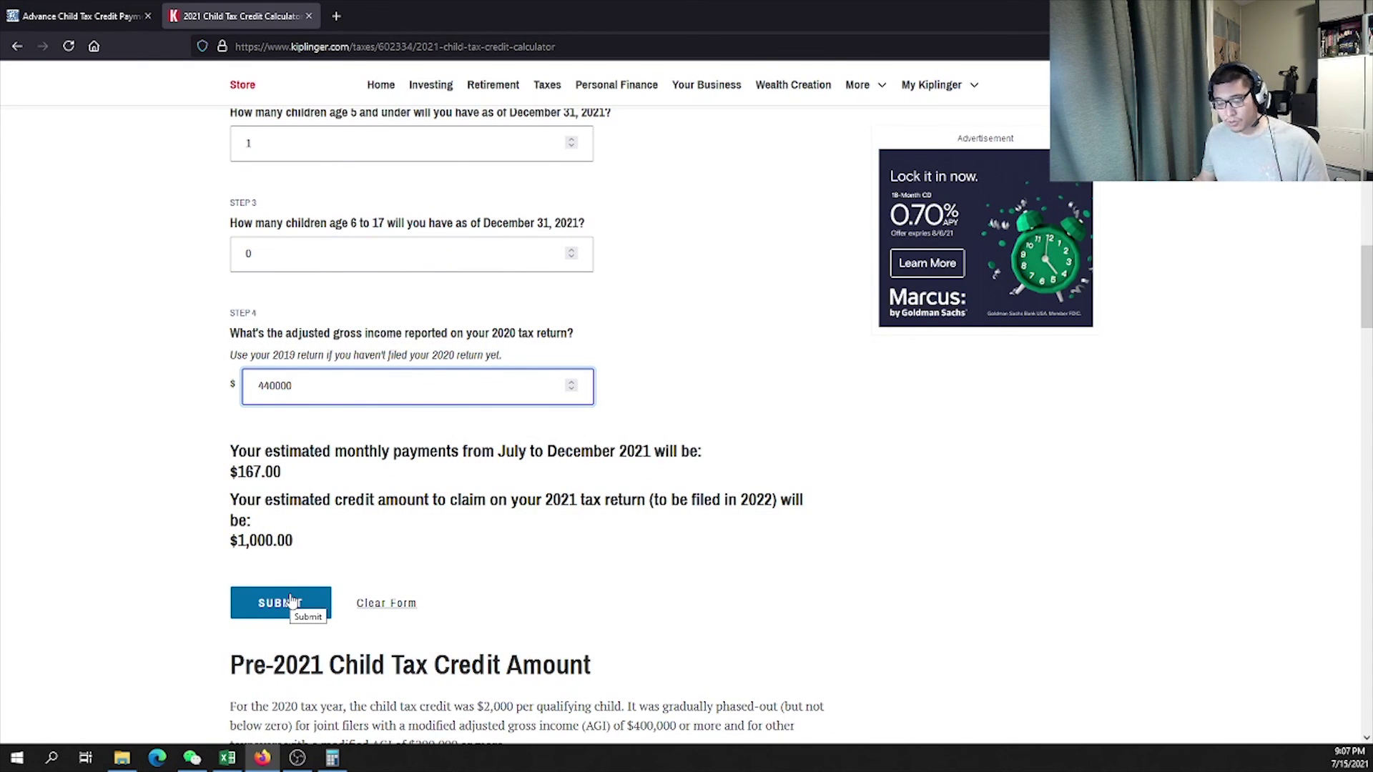
pyautogui.click(291, 601)
pyautogui.moveTo(243, 472); pyautogui.dragTo(306, 545)
pyautogui.click(303, 554)
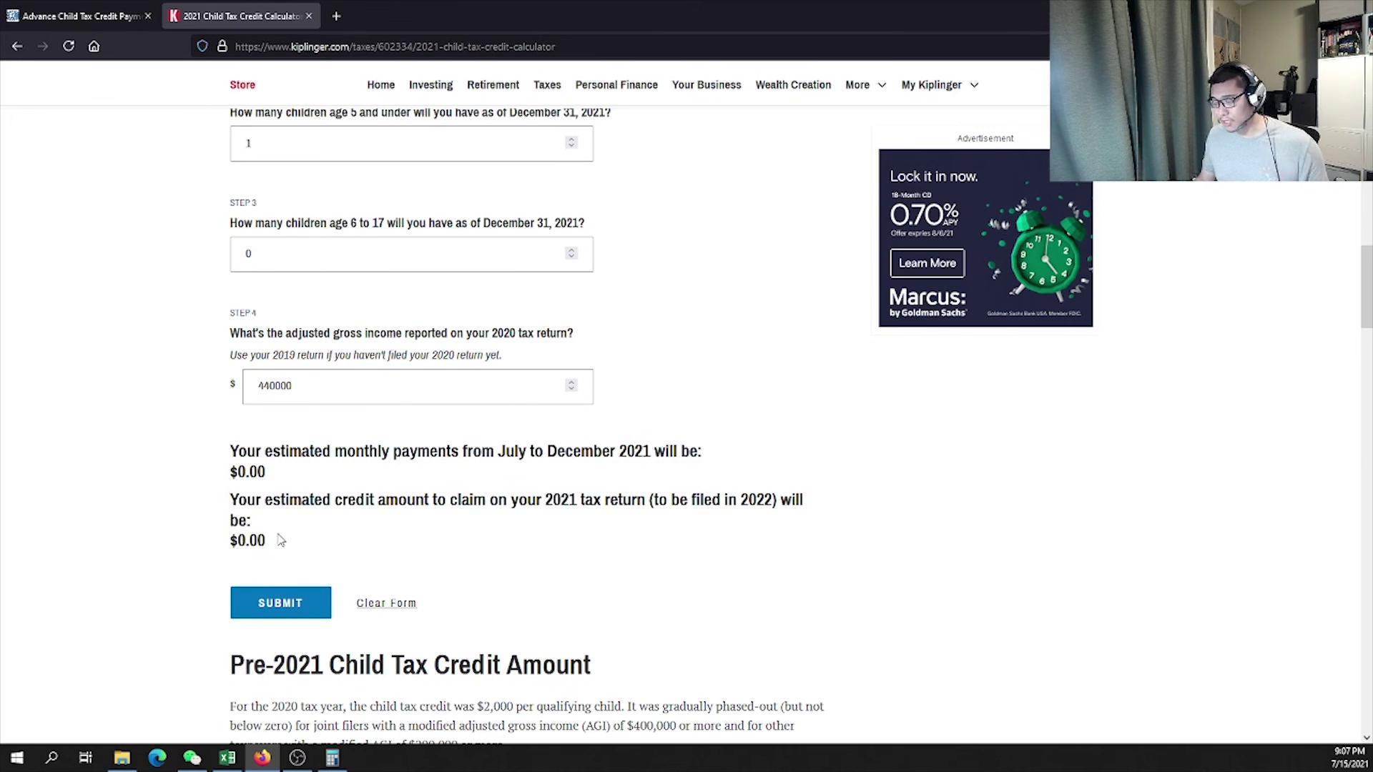
pyautogui.doubleClick(310, 389)
pyautogui.scroll(1, 199, 406)
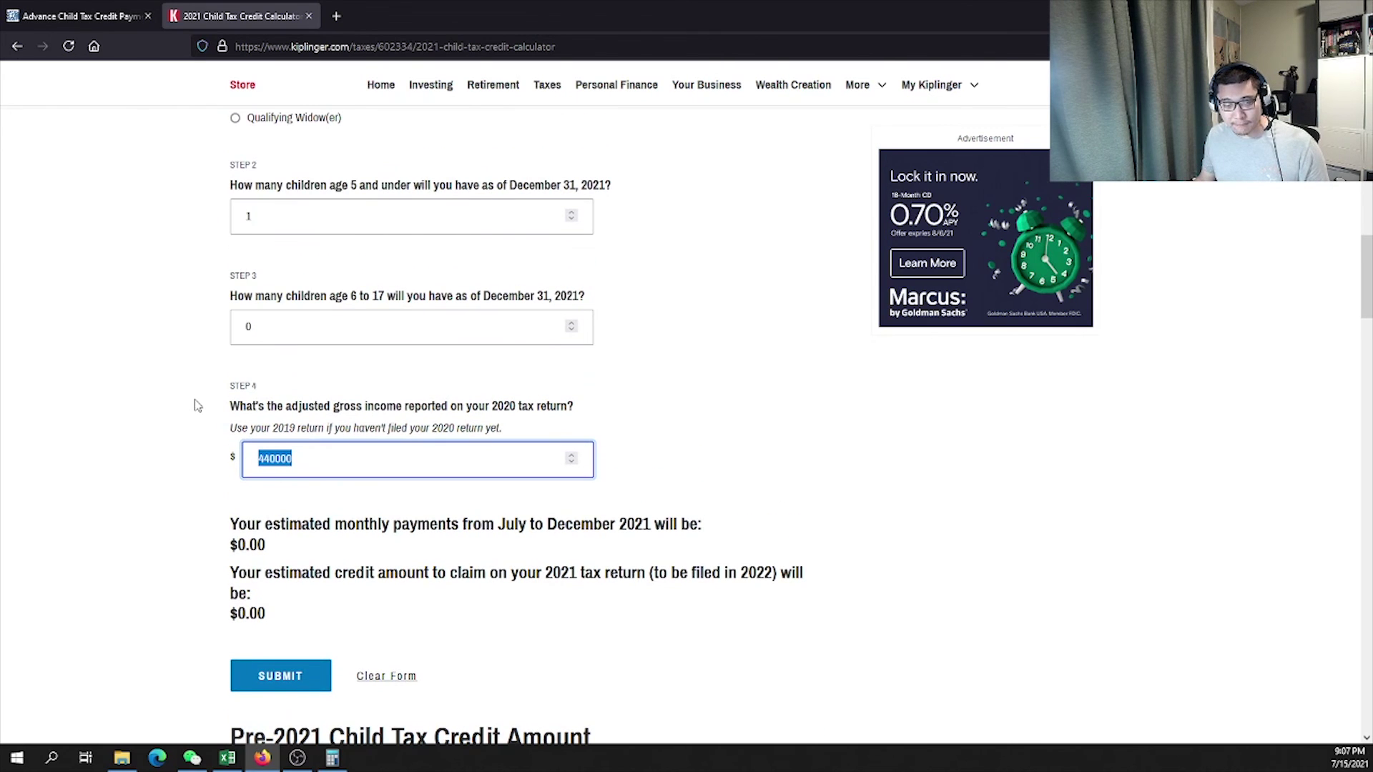
# Return to the Excel workbook and examine the phase-out limit in D8 under the extra 1k / 1.6k heading
pyautogui.click(263, 759)
pyautogui.click(264, 760)
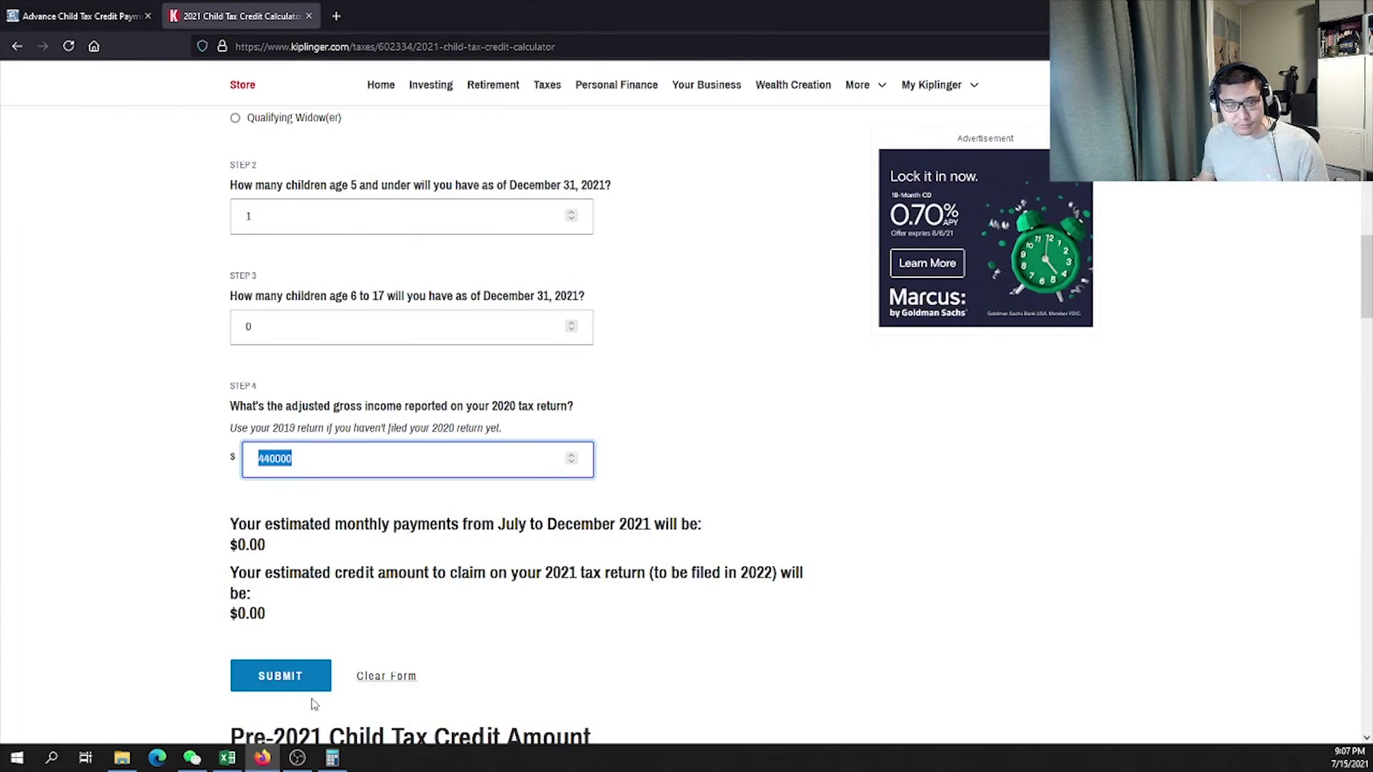
pyautogui.click(228, 758)
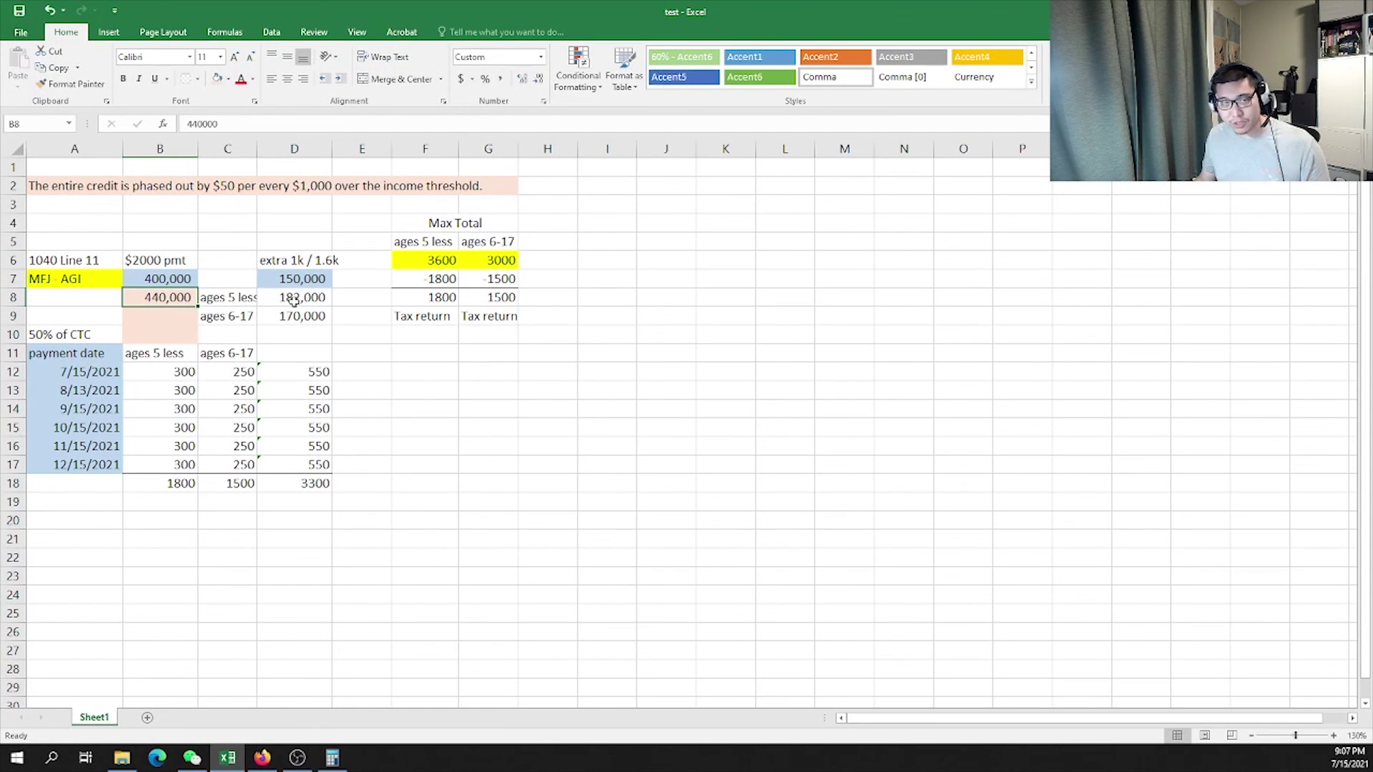
pyautogui.click(261, 300)
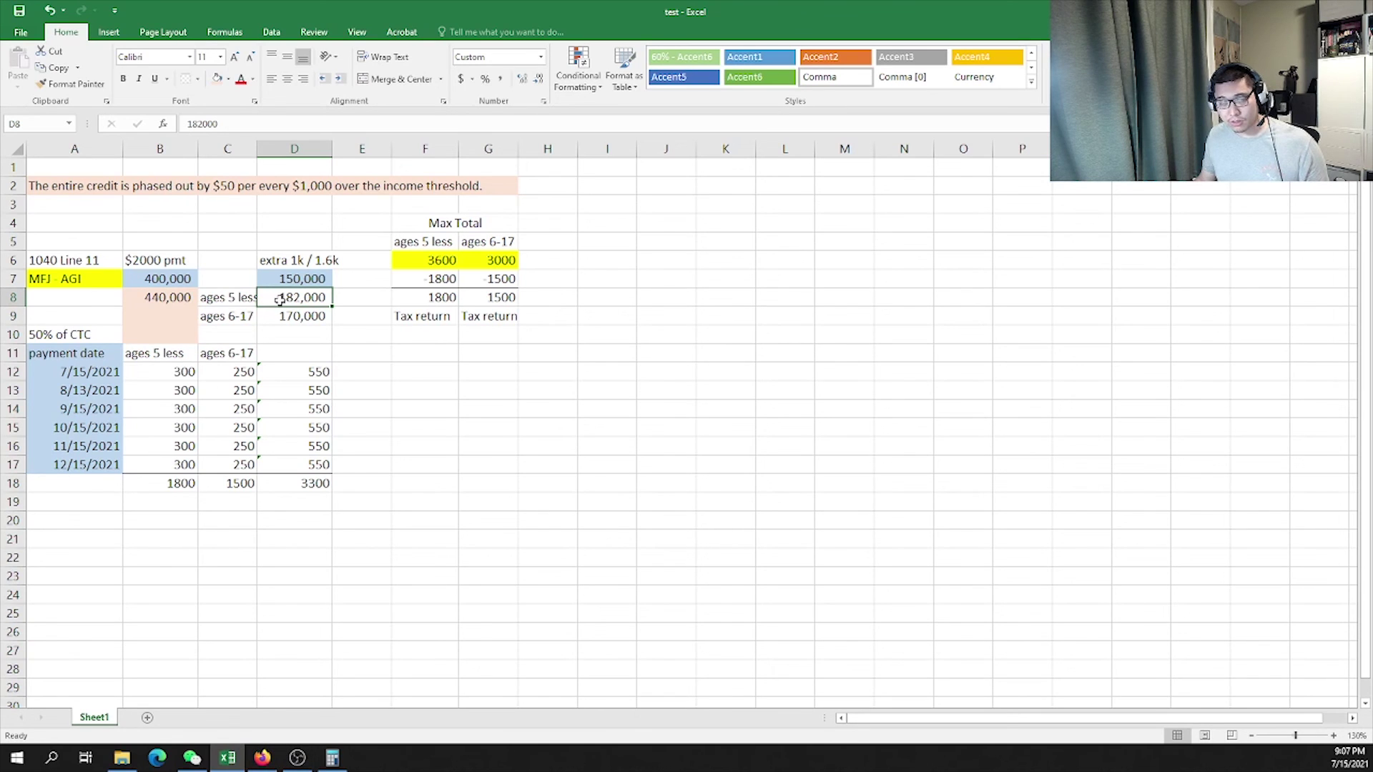
pyautogui.click(298, 283)
pyautogui.click(287, 259)
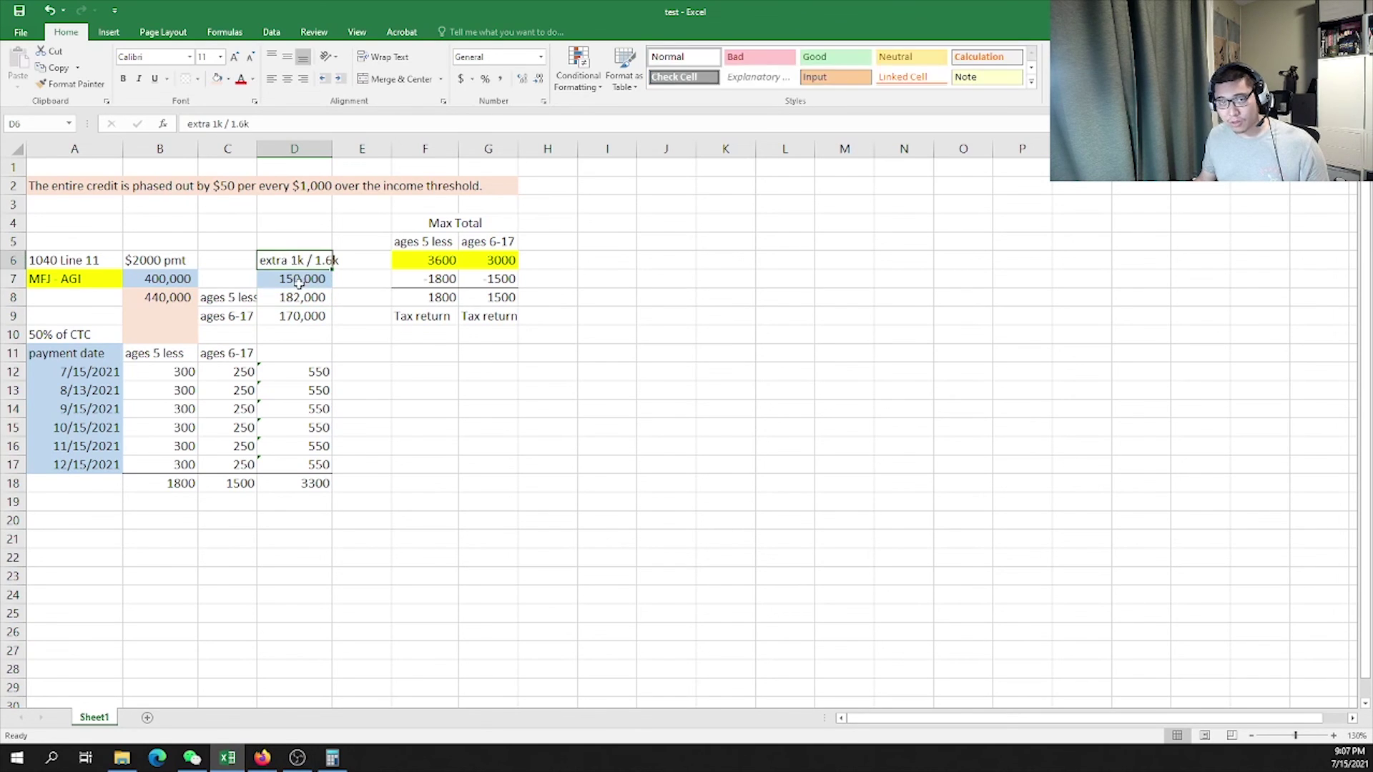
pyautogui.press('Down')
pyautogui.click(289, 259)
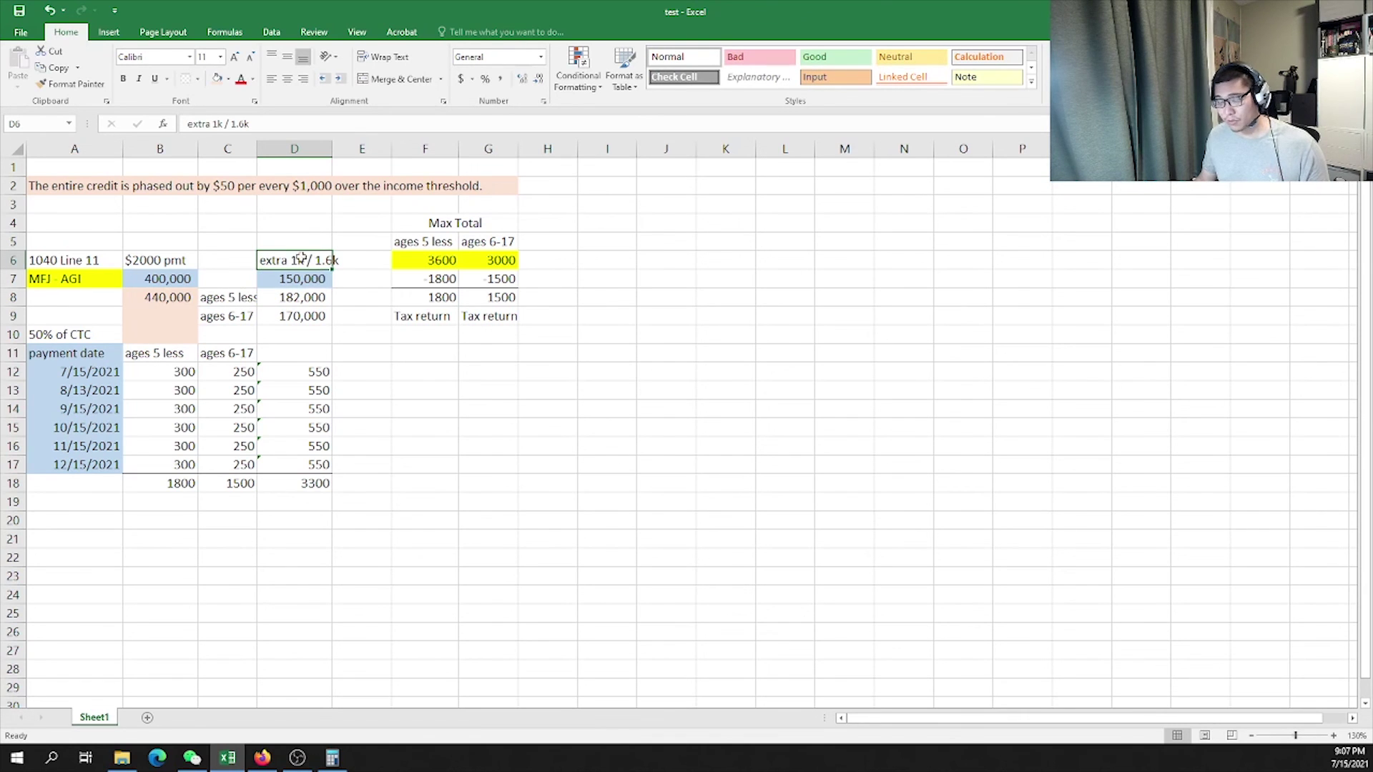
# Switch to Firefox, submit the Kiplinger form with an adjusted gross income of 182000, and examine the estimated payments and credit
pyautogui.click(263, 757)
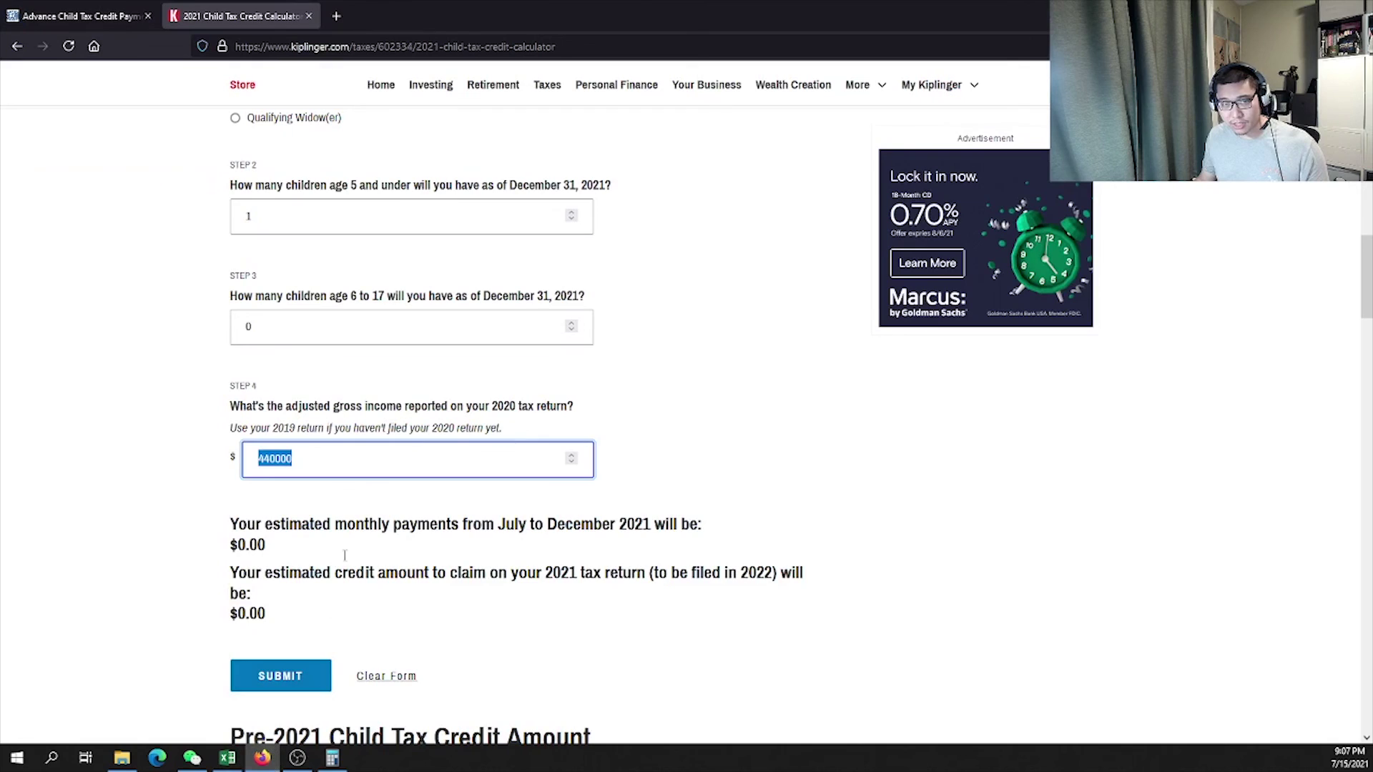
pyautogui.write('182000')
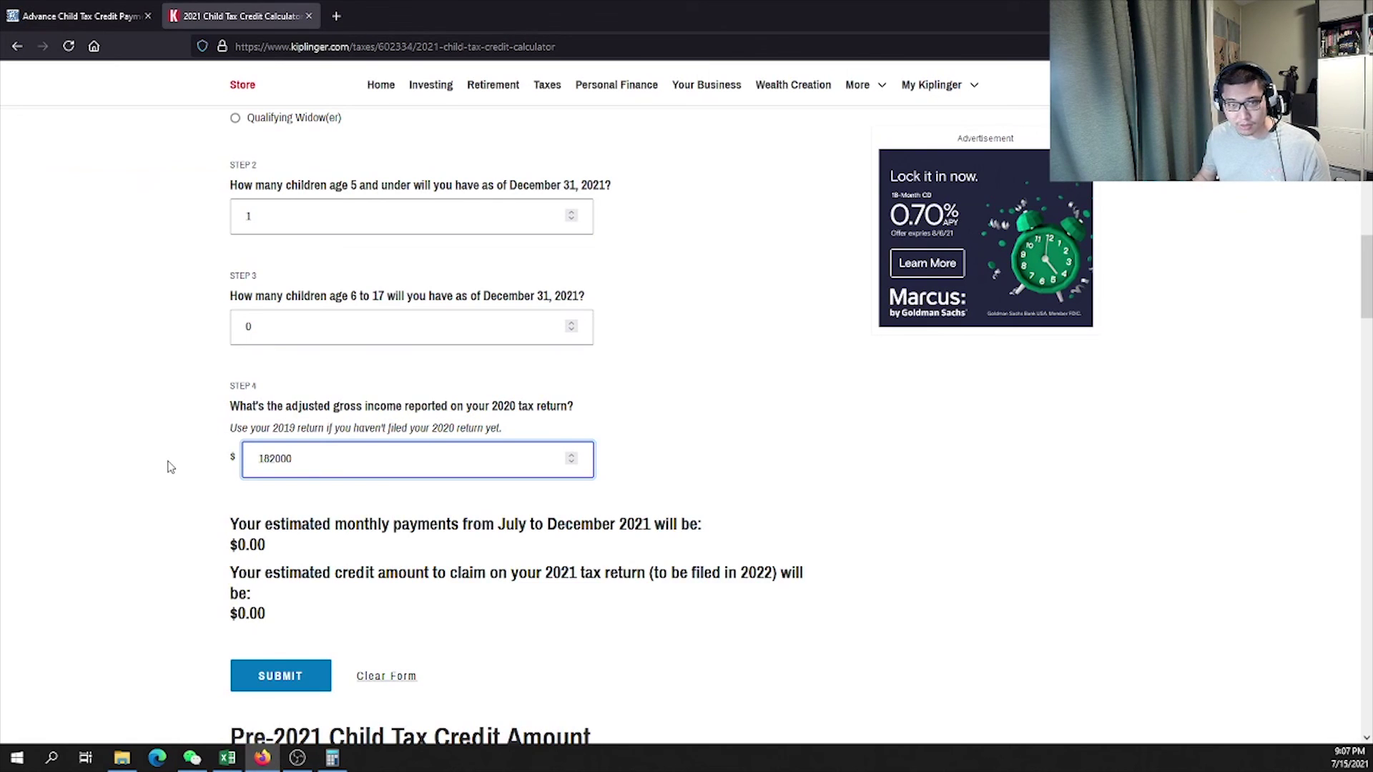
pyautogui.scroll(-1, 171, 467)
pyautogui.click(269, 601)
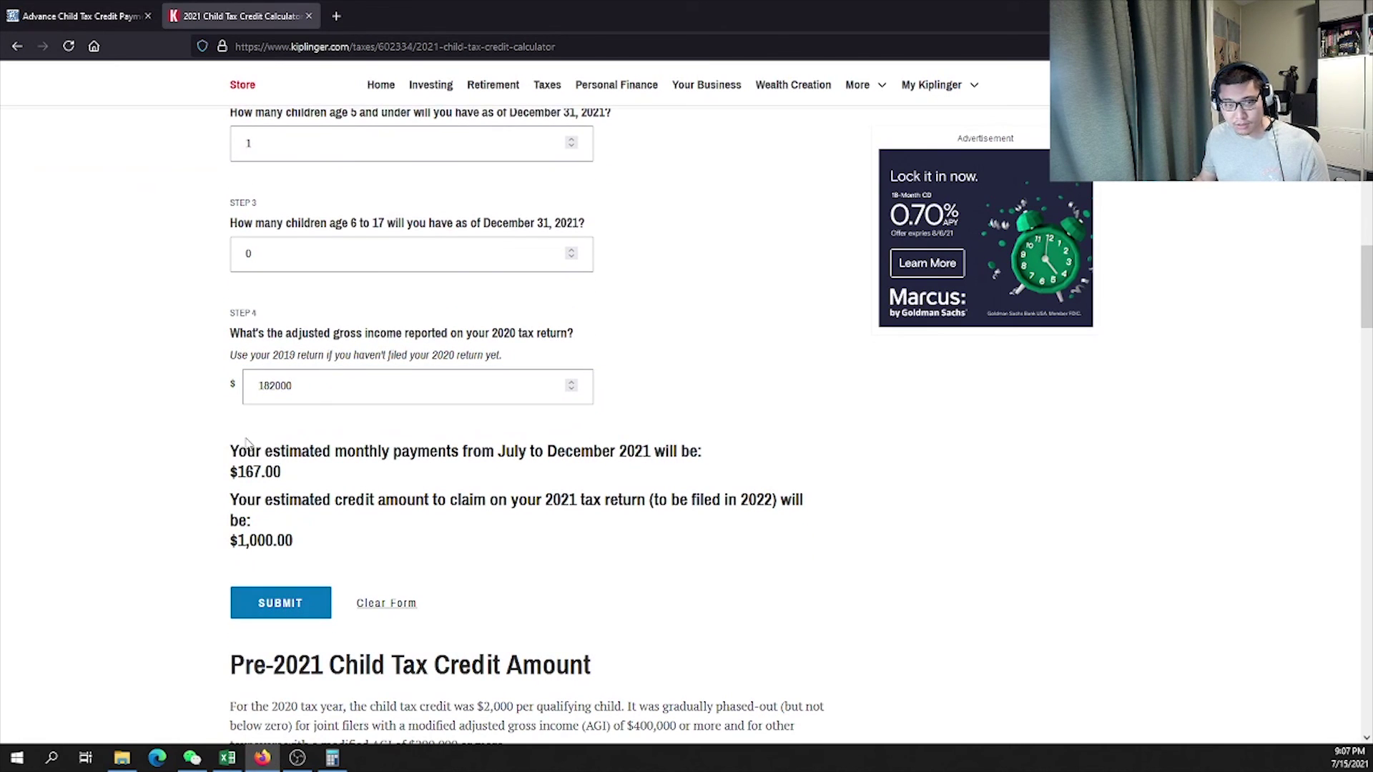
pyautogui.moveTo(239, 461)
pyautogui.mouseDown()
pyautogui.moveTo(326, 543)
pyautogui.moveTo(223, 464)
pyautogui.mouseUp()
pyautogui.click(313, 545)
pyautogui.click(261, 451)
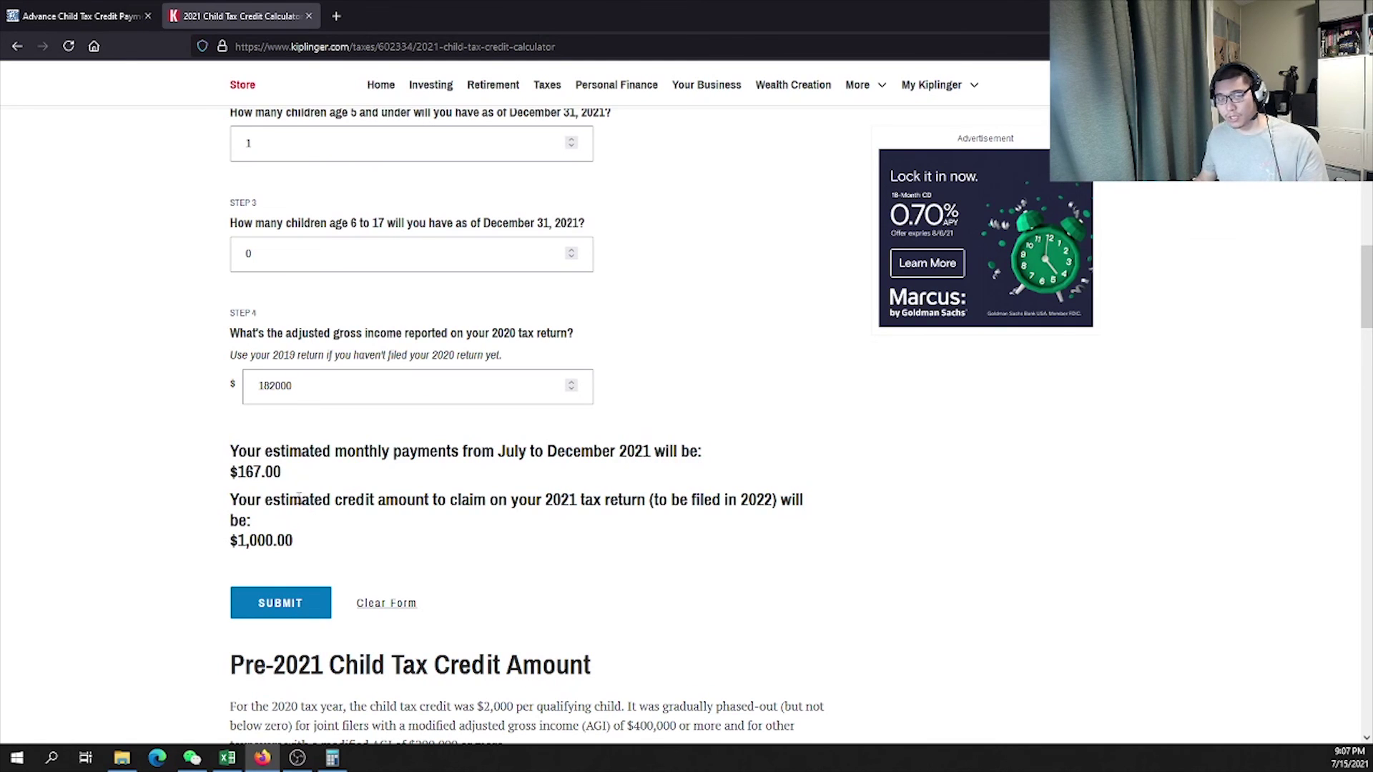
# Compare Kiplinger's estimates for the 182000 income with the $2000 pmt and extra 1k / 1.6k columns in Excel
pyautogui.click(262, 766)
pyautogui.moveTo(293, 242); pyautogui.dragTo(295, 335)
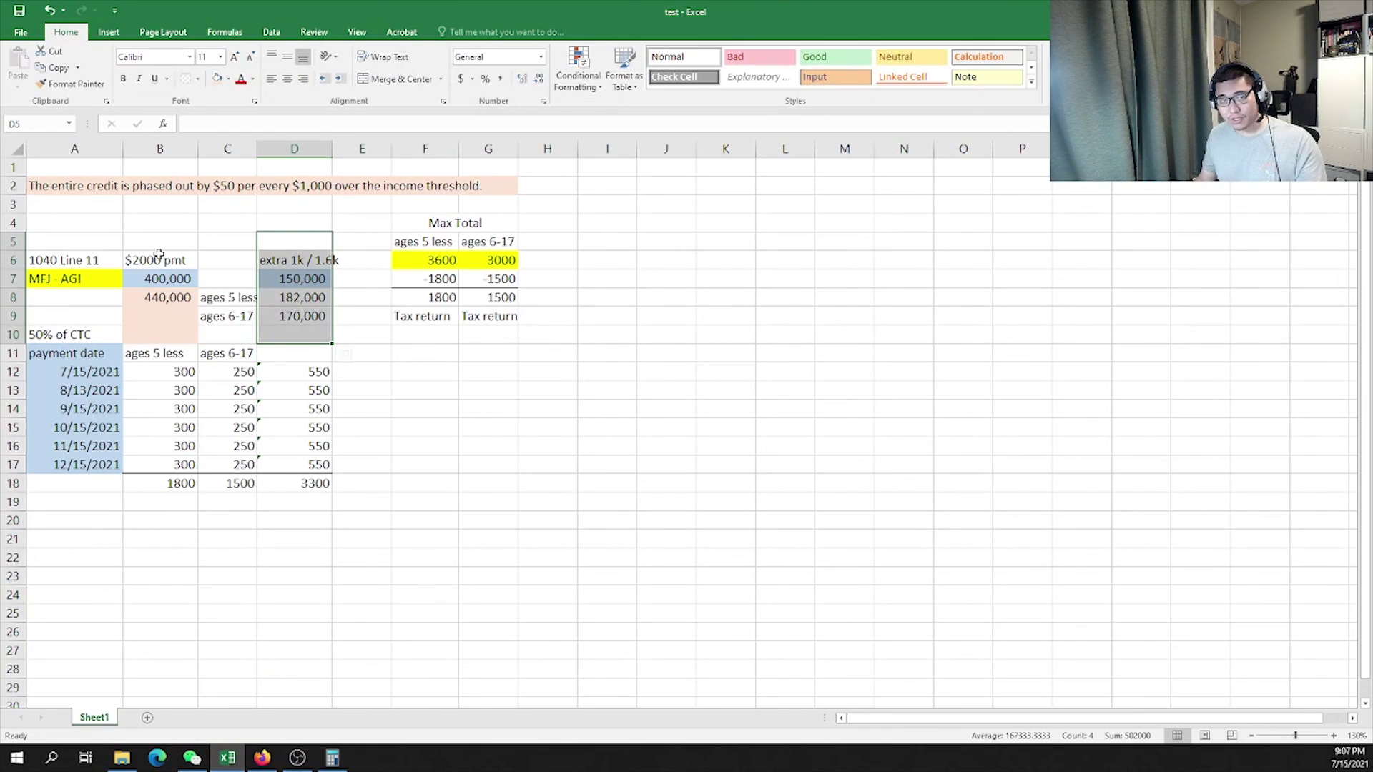
pyautogui.moveTo(159, 244); pyautogui.dragTo(159, 335)
pyautogui.click(294, 540)
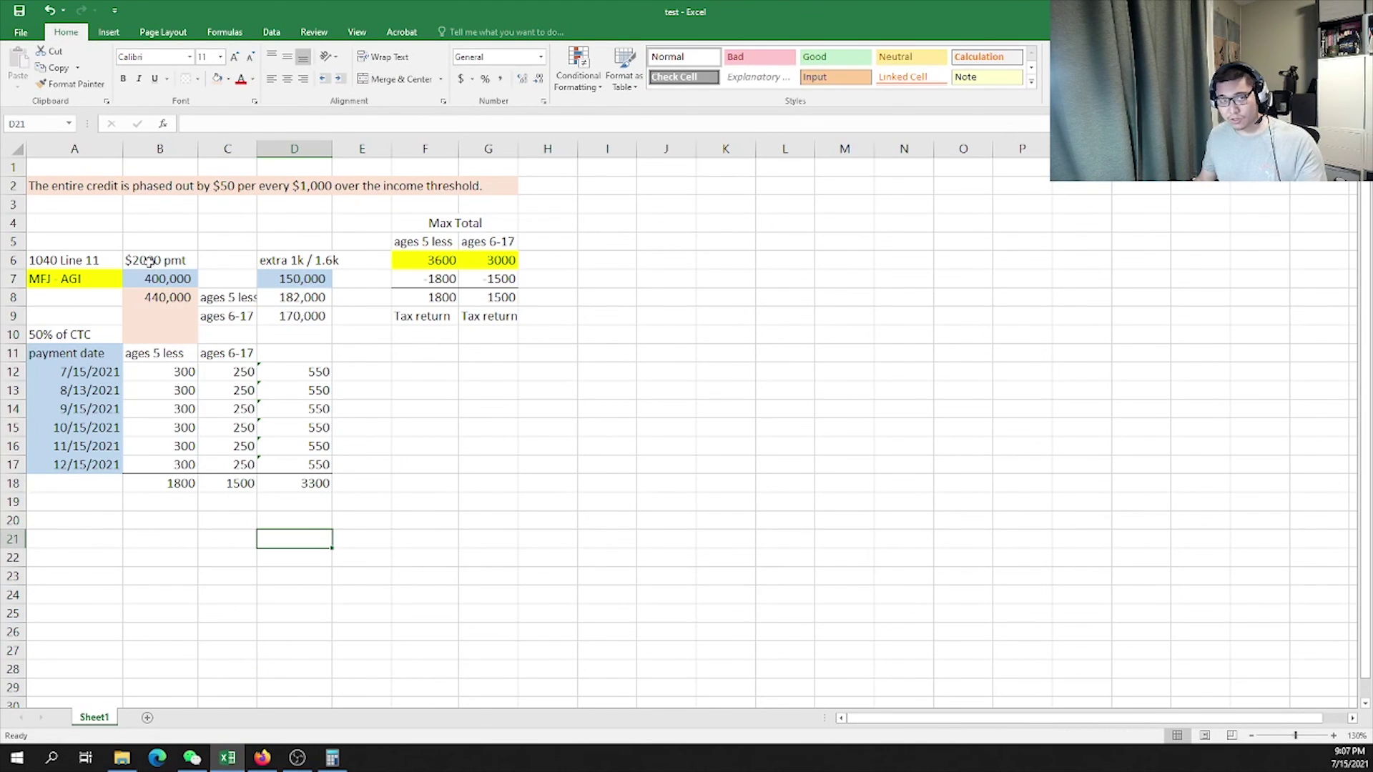
pyautogui.click(263, 761)
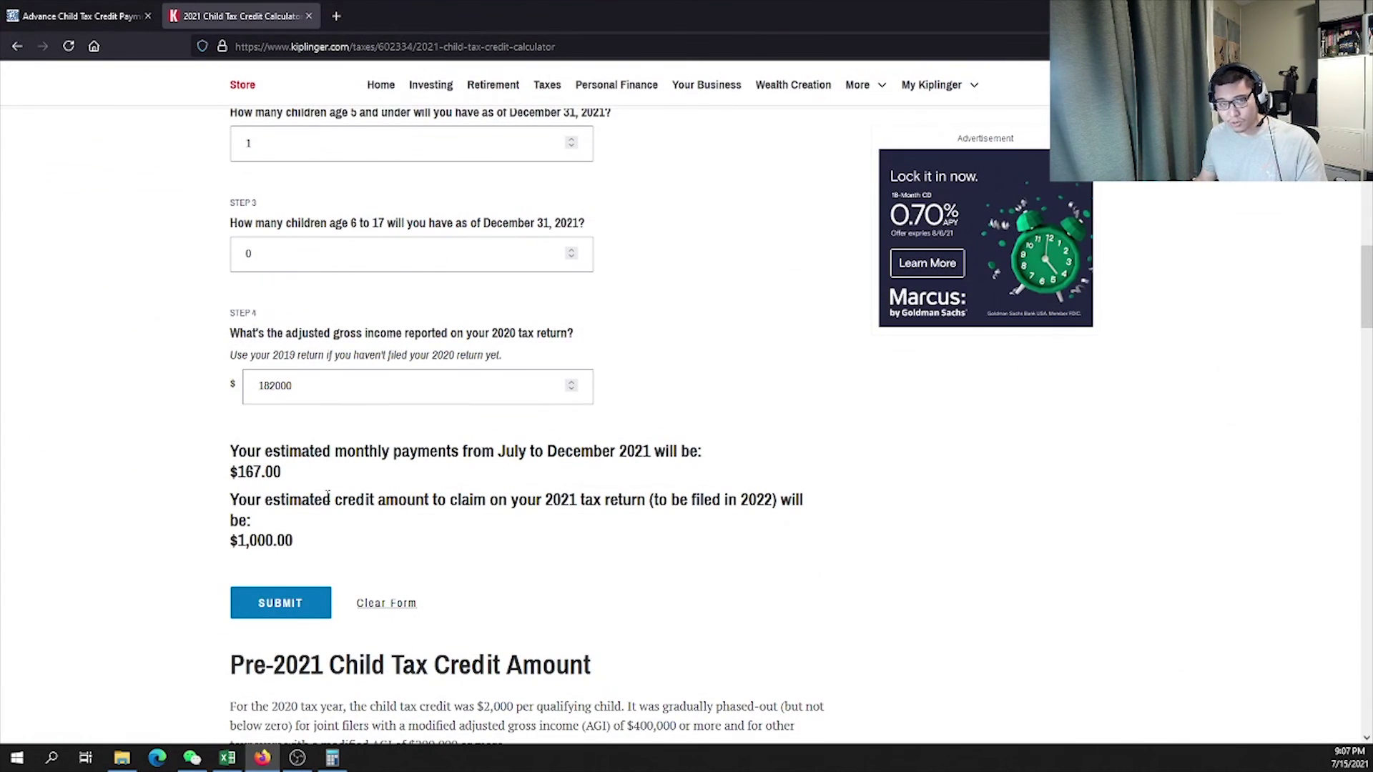
pyautogui.click(227, 760)
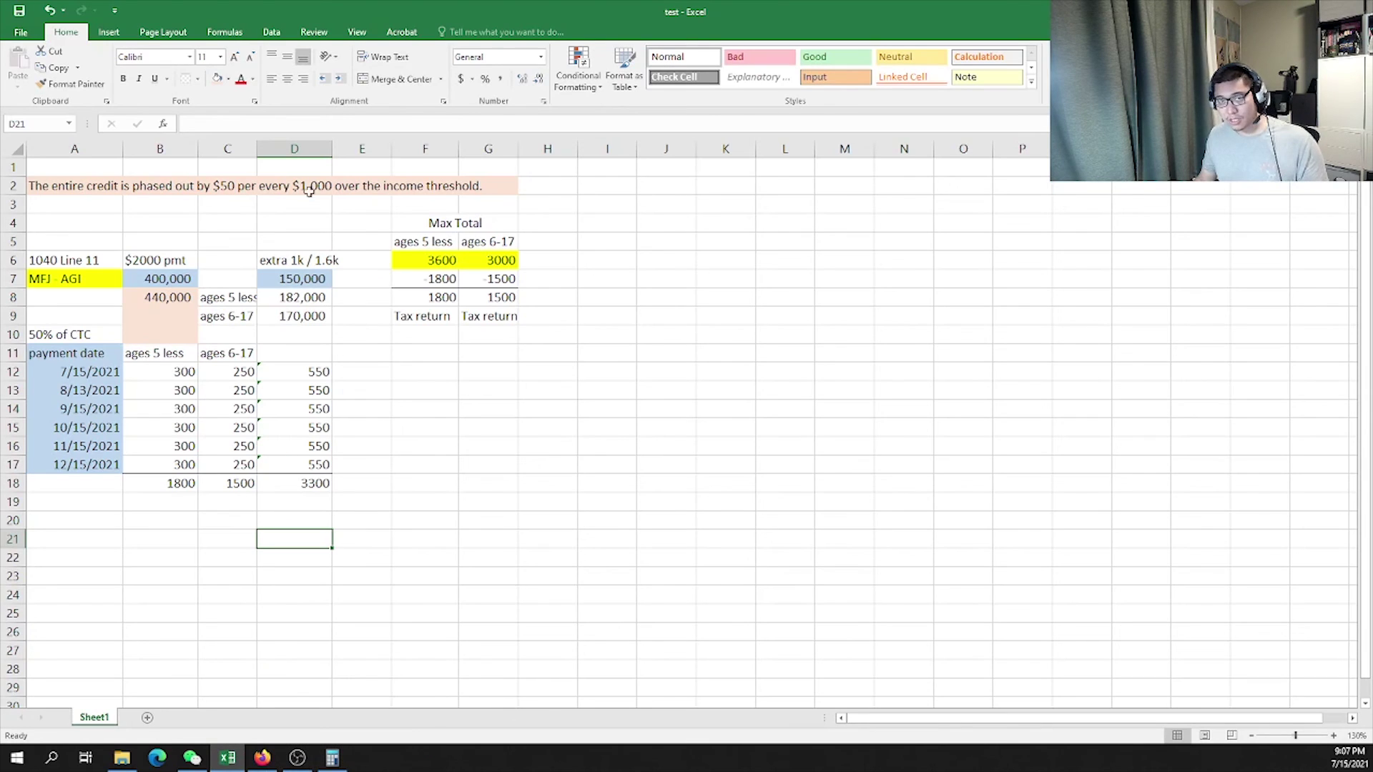
pyautogui.click(468, 429)
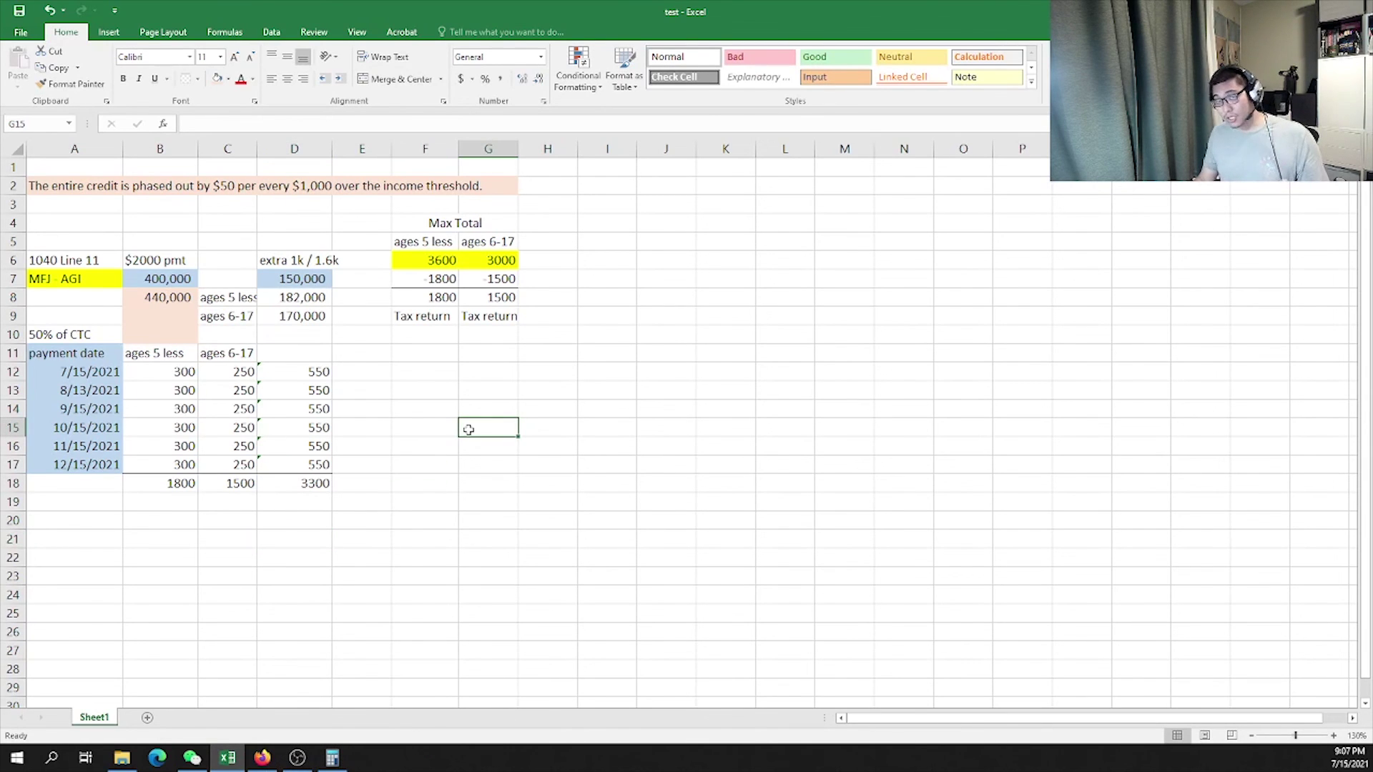
pyautogui.click(394, 372)
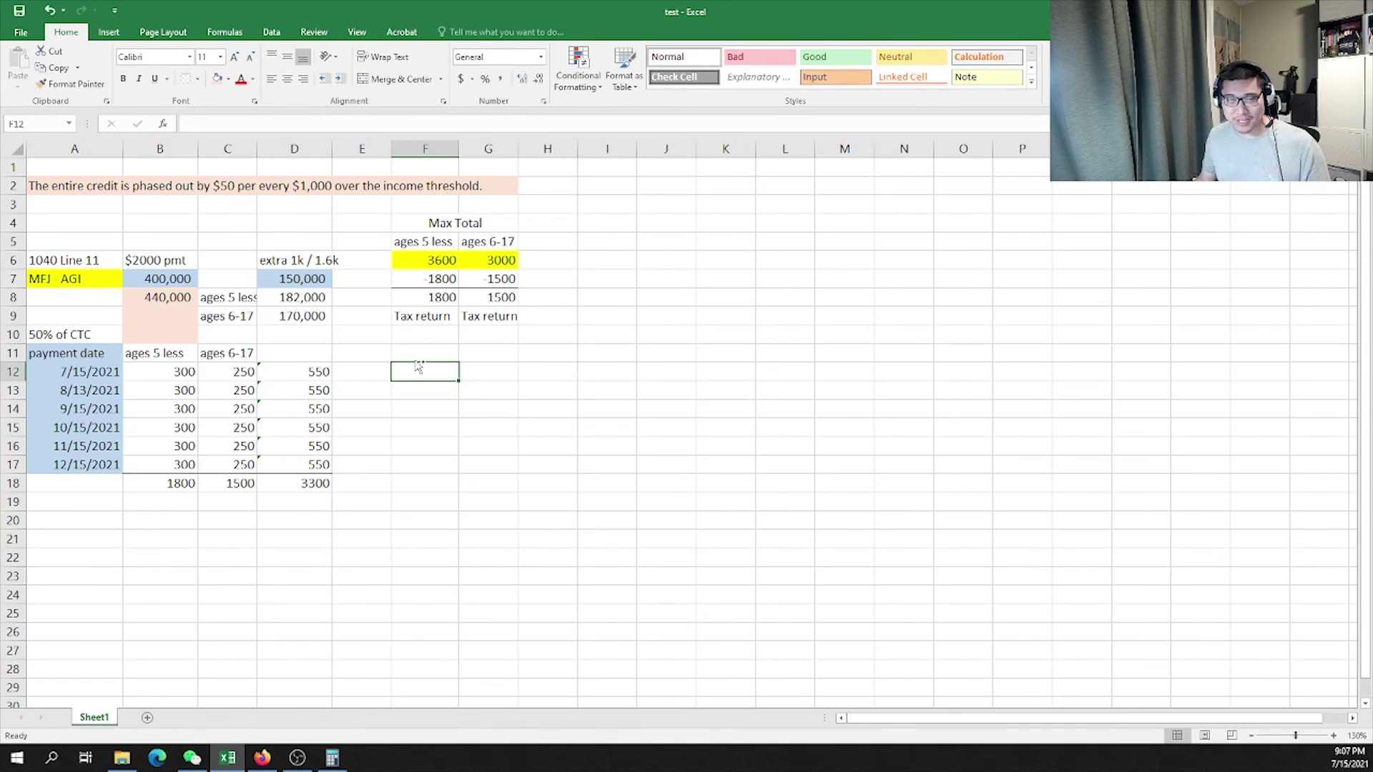
# Switch back to Firefox and review the Kiplinger article's introduction, the form entries and the estimated amounts
pyautogui.click(264, 757)
pyautogui.scroll(8, 399, 466)
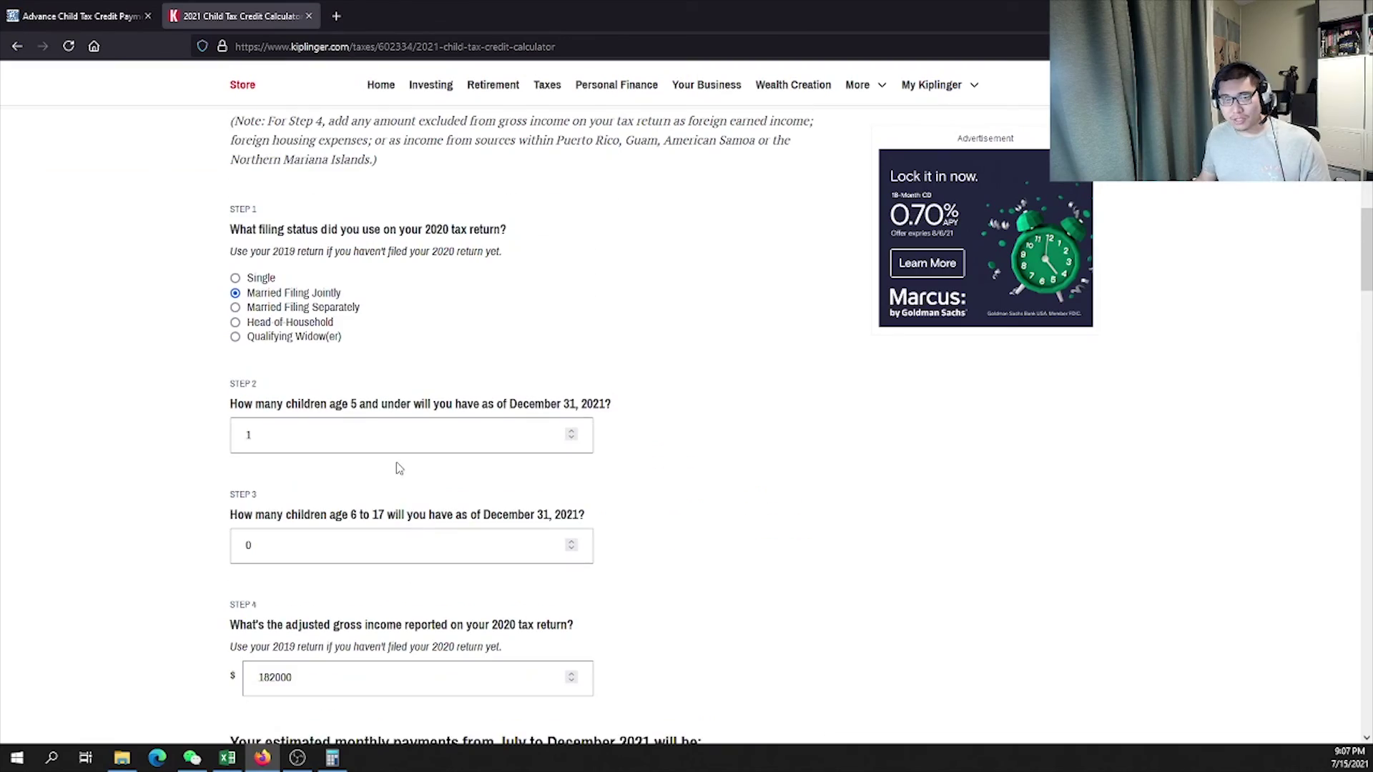
pyautogui.scroll(5, 398, 224)
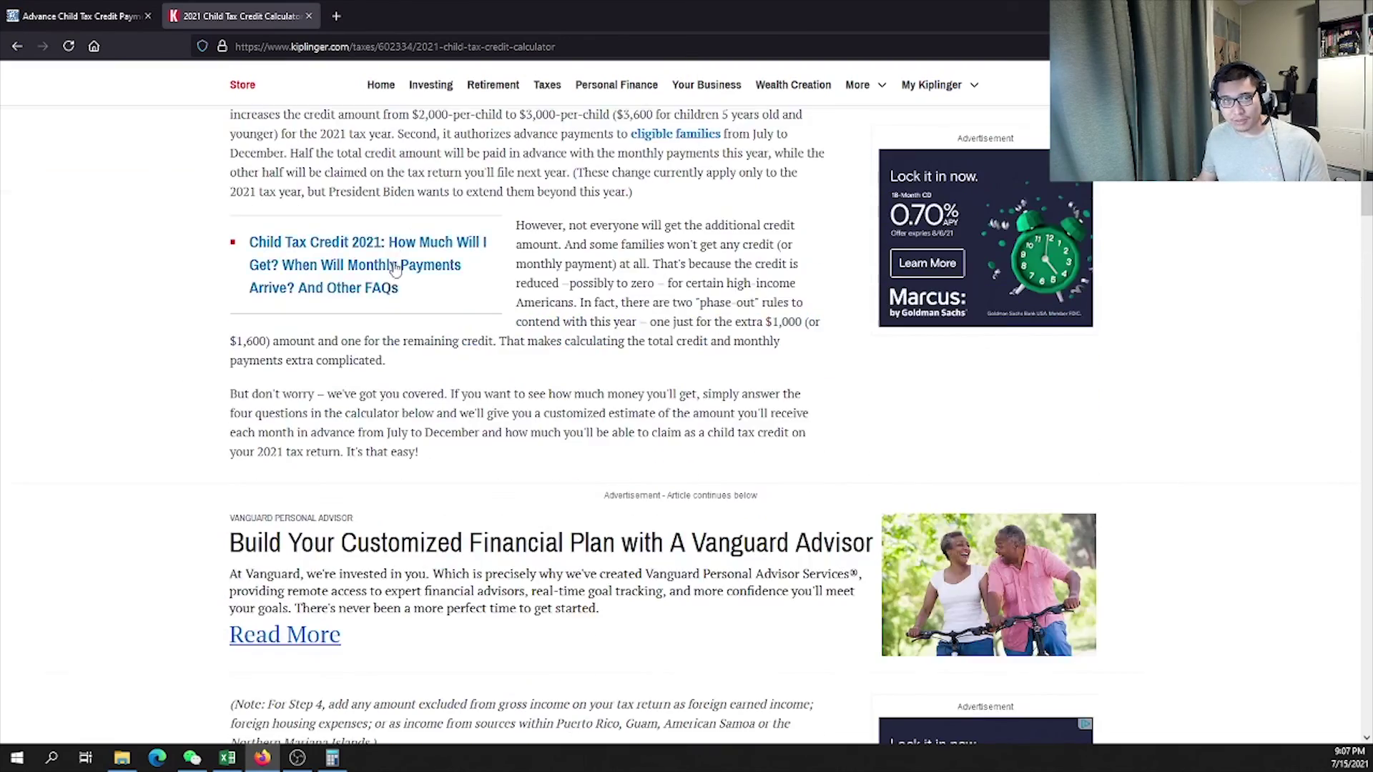
pyautogui.scroll(-1, 447, 326)
pyautogui.scroll(-10, 447, 325)
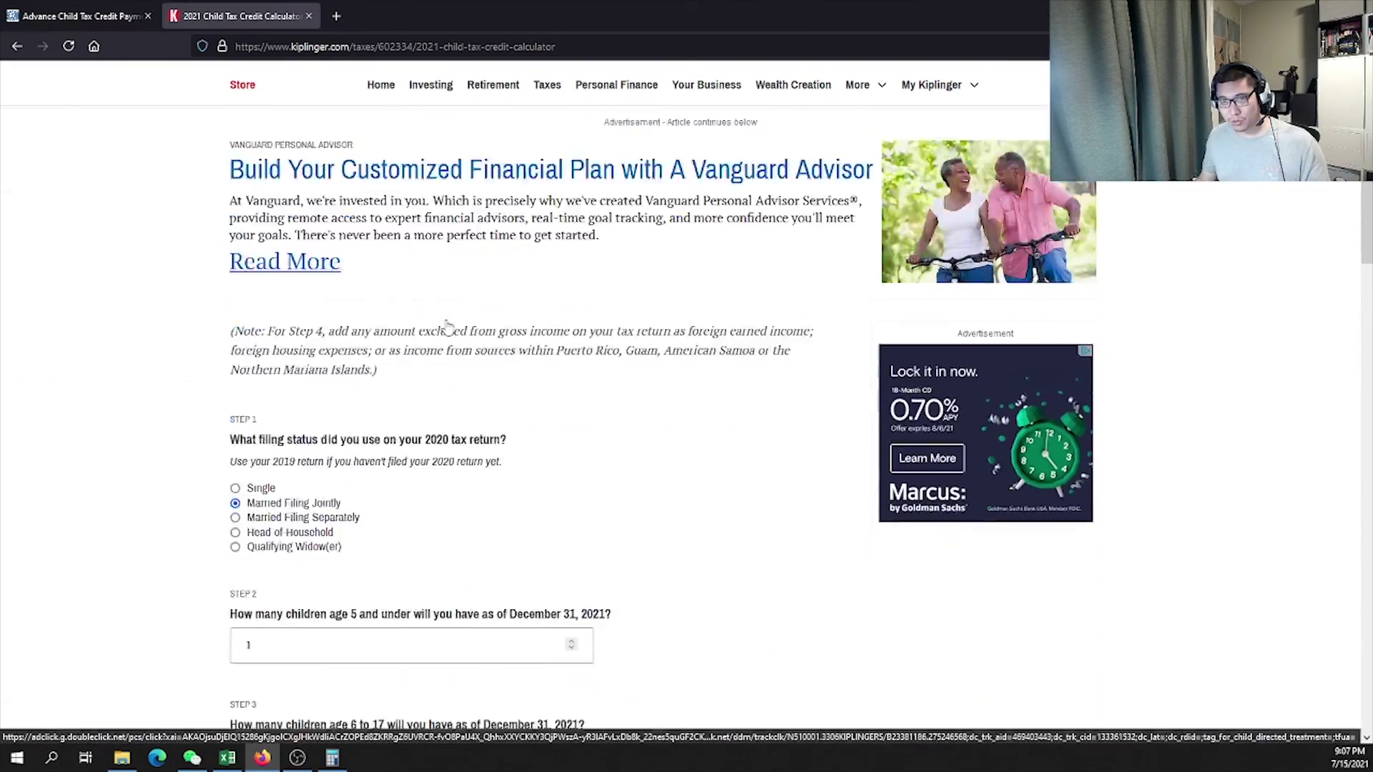
pyautogui.scroll(-2, 501, 341)
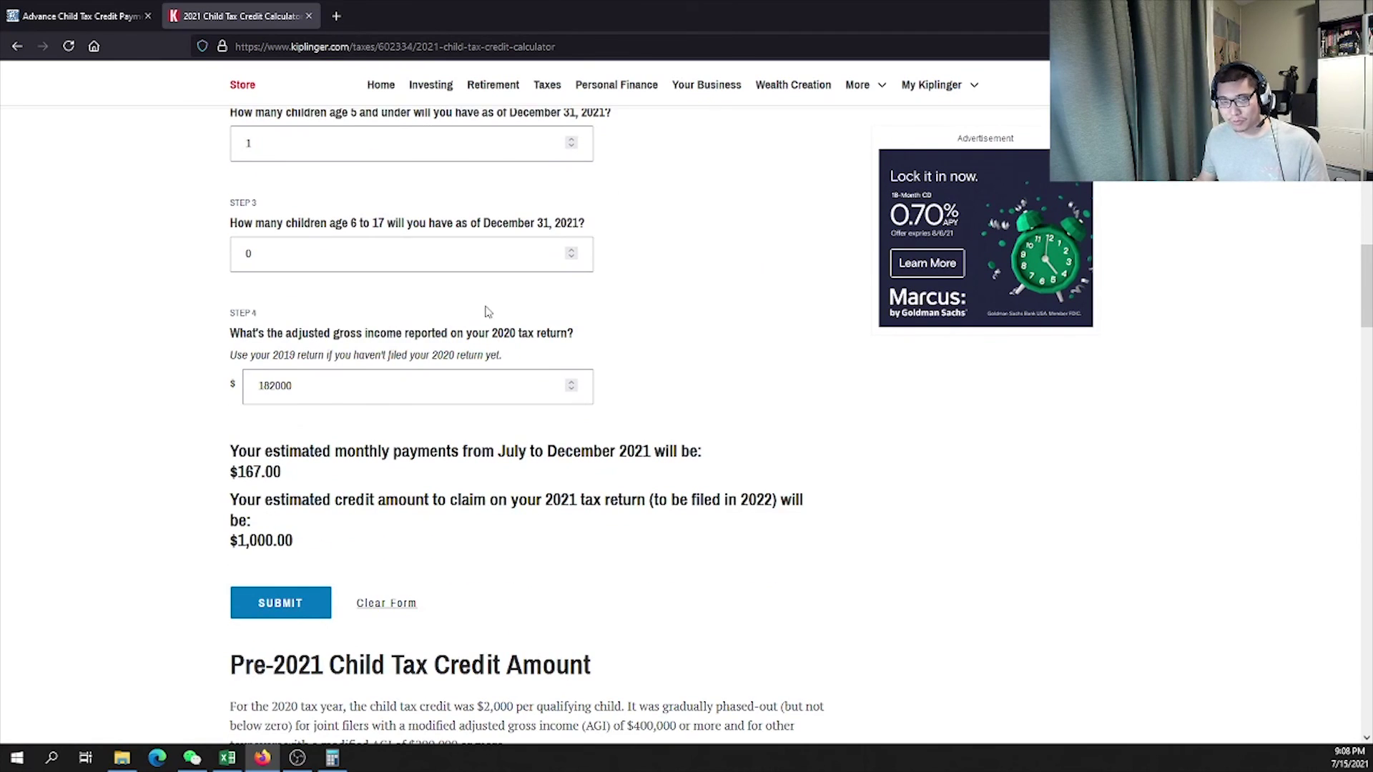
# Return to Excel and review the limit in B8 and the first monthly payment amounts in B12 to D12
pyautogui.click(228, 758)
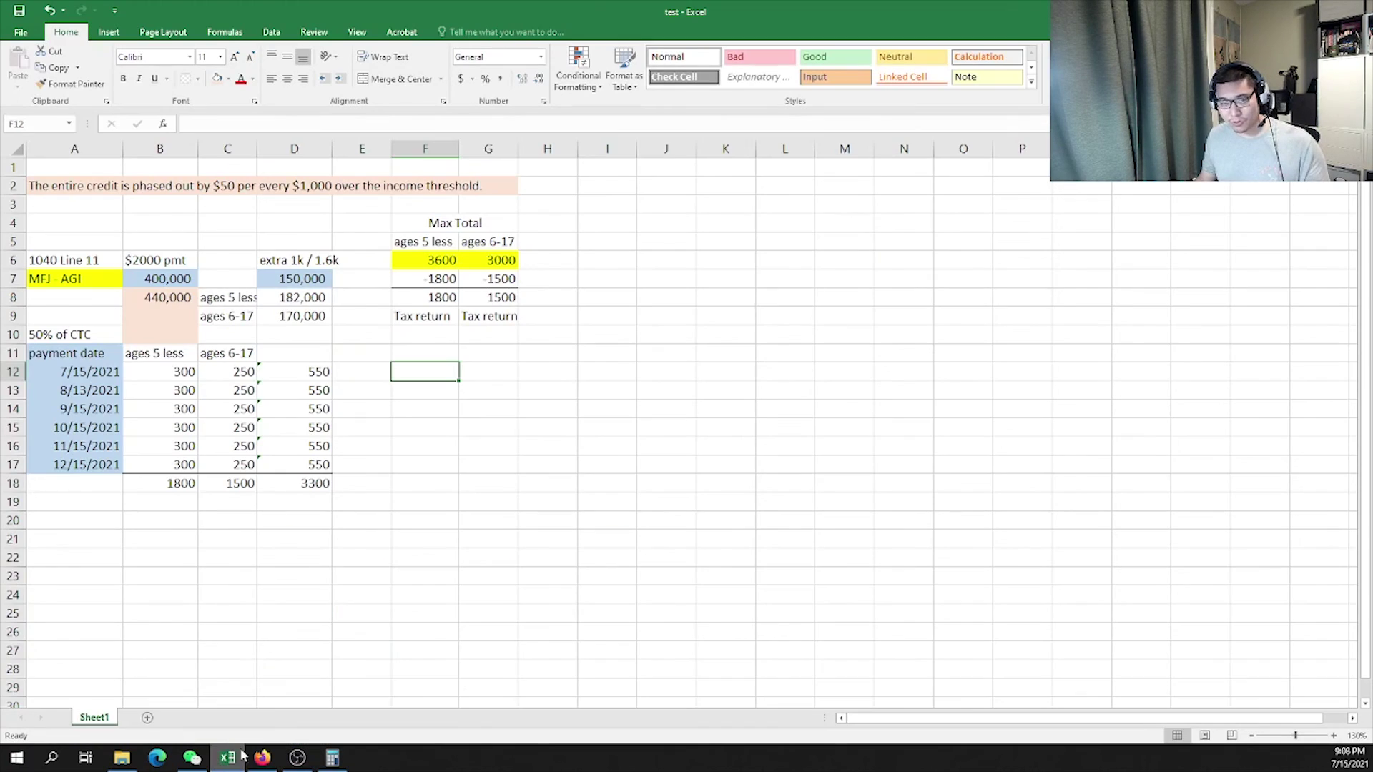
pyautogui.moveTo(510, 482); pyautogui.dragTo(91, 184)
pyautogui.click(174, 299)
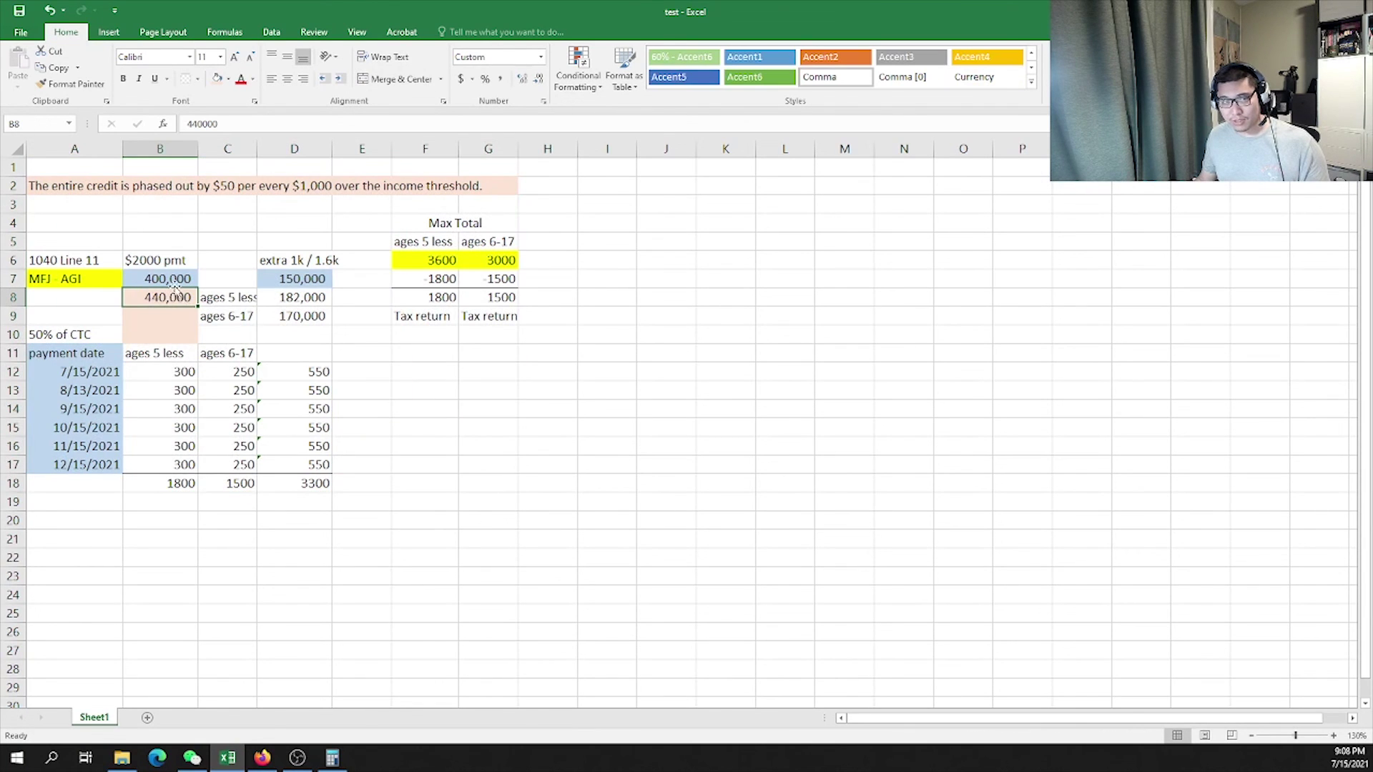
pyautogui.click(234, 255)
pyautogui.click(167, 377)
pyautogui.moveTo(166, 381)
pyautogui.mouseDown()
pyautogui.moveTo(175, 409)
pyautogui.moveTo(183, 386)
pyautogui.mouseUp()
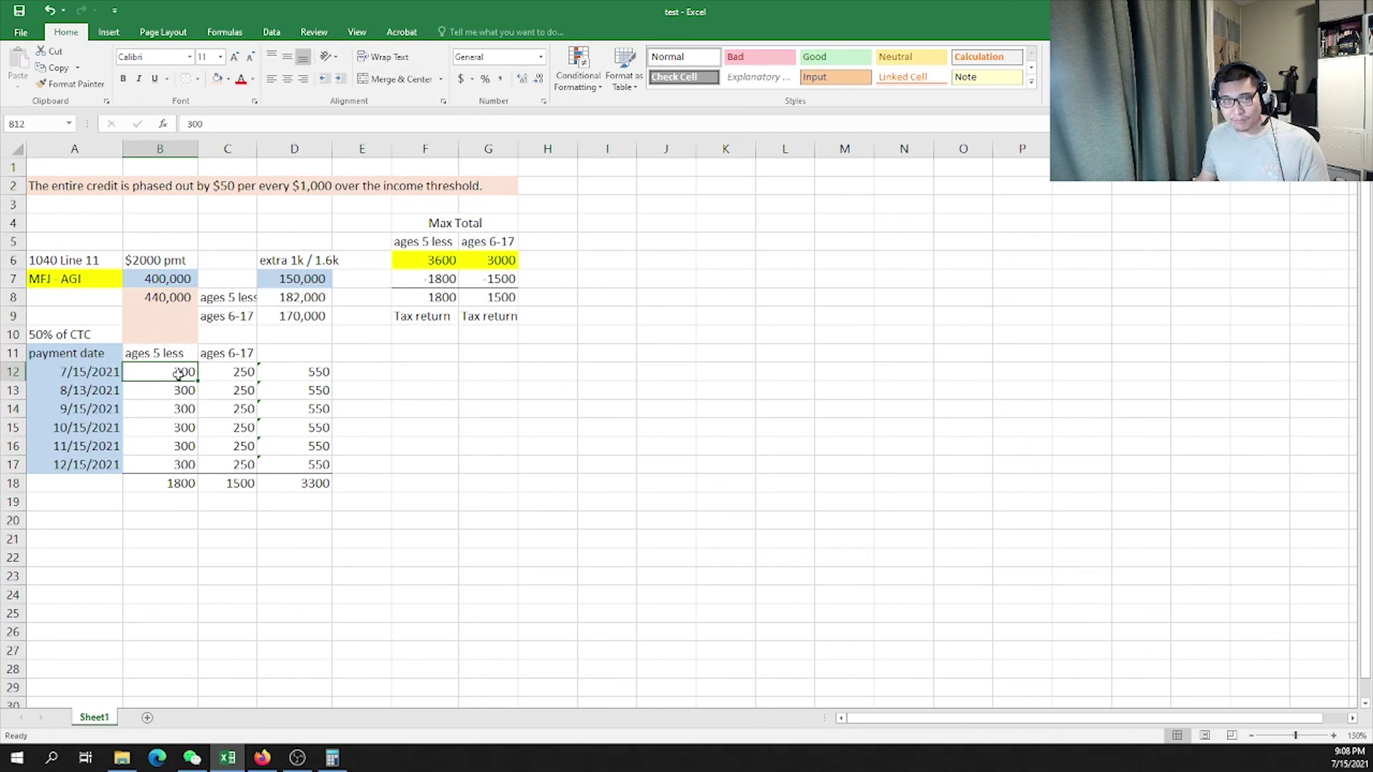
pyautogui.click(242, 373)
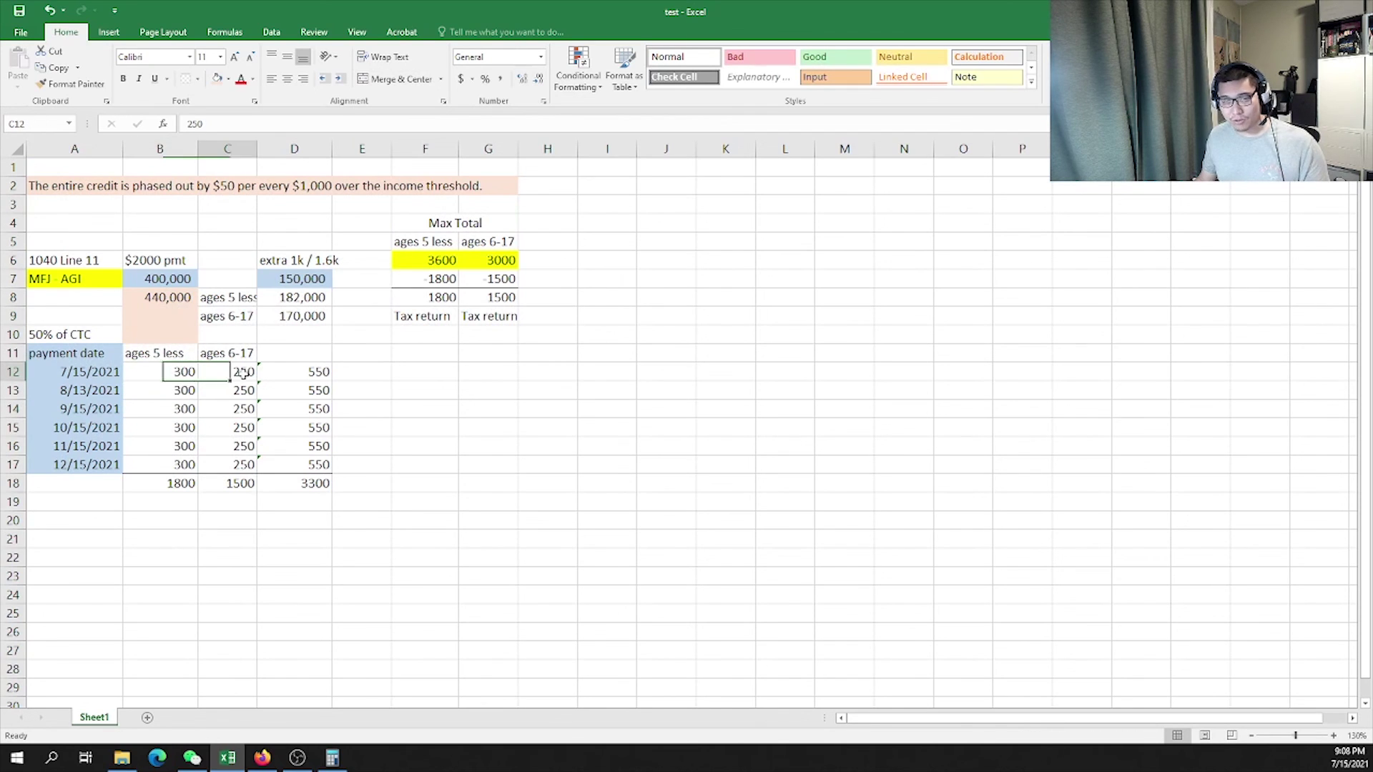
pyautogui.click(300, 372)
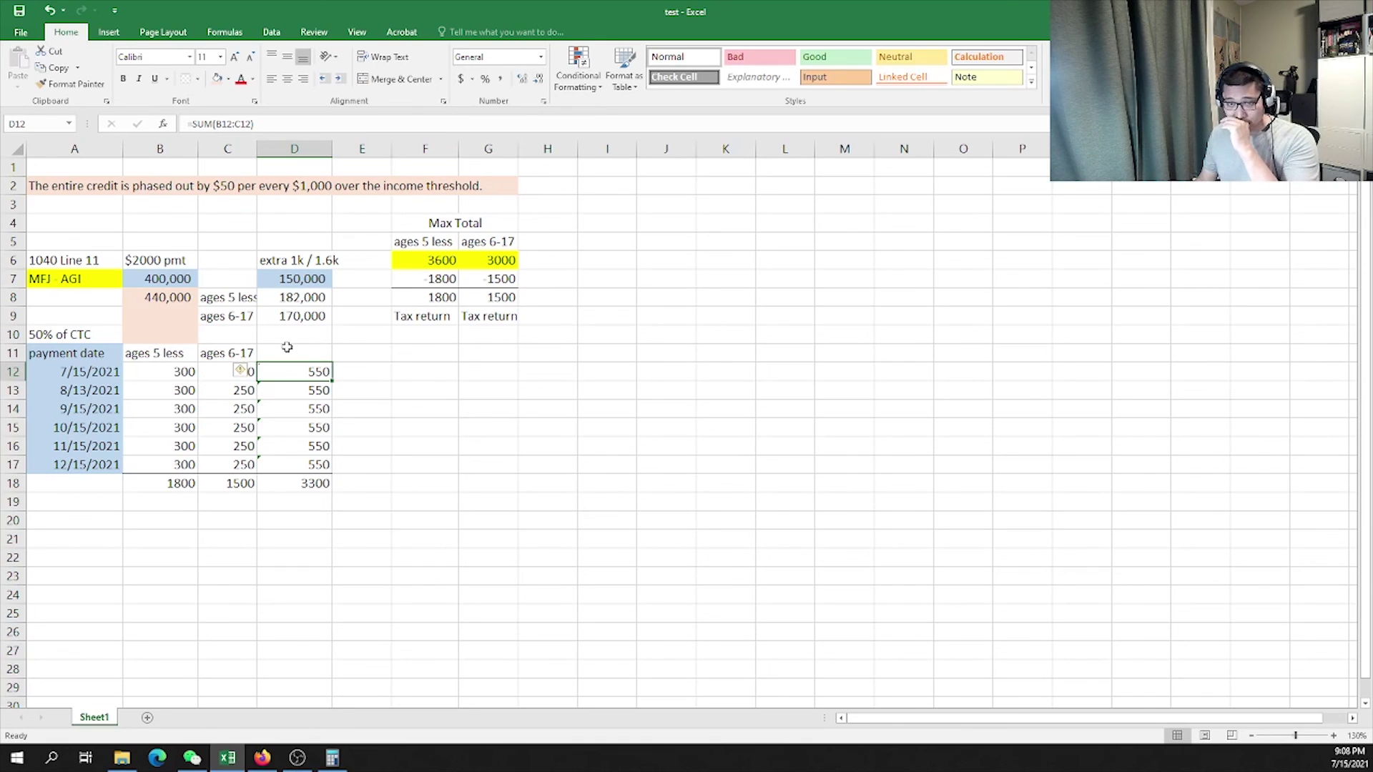
# Check the combined payment in D12 against the age group headings in B11 and C11 and the payment date in A12
pyautogui.click(368, 362)
pyautogui.click(286, 374)
pyautogui.click(163, 353)
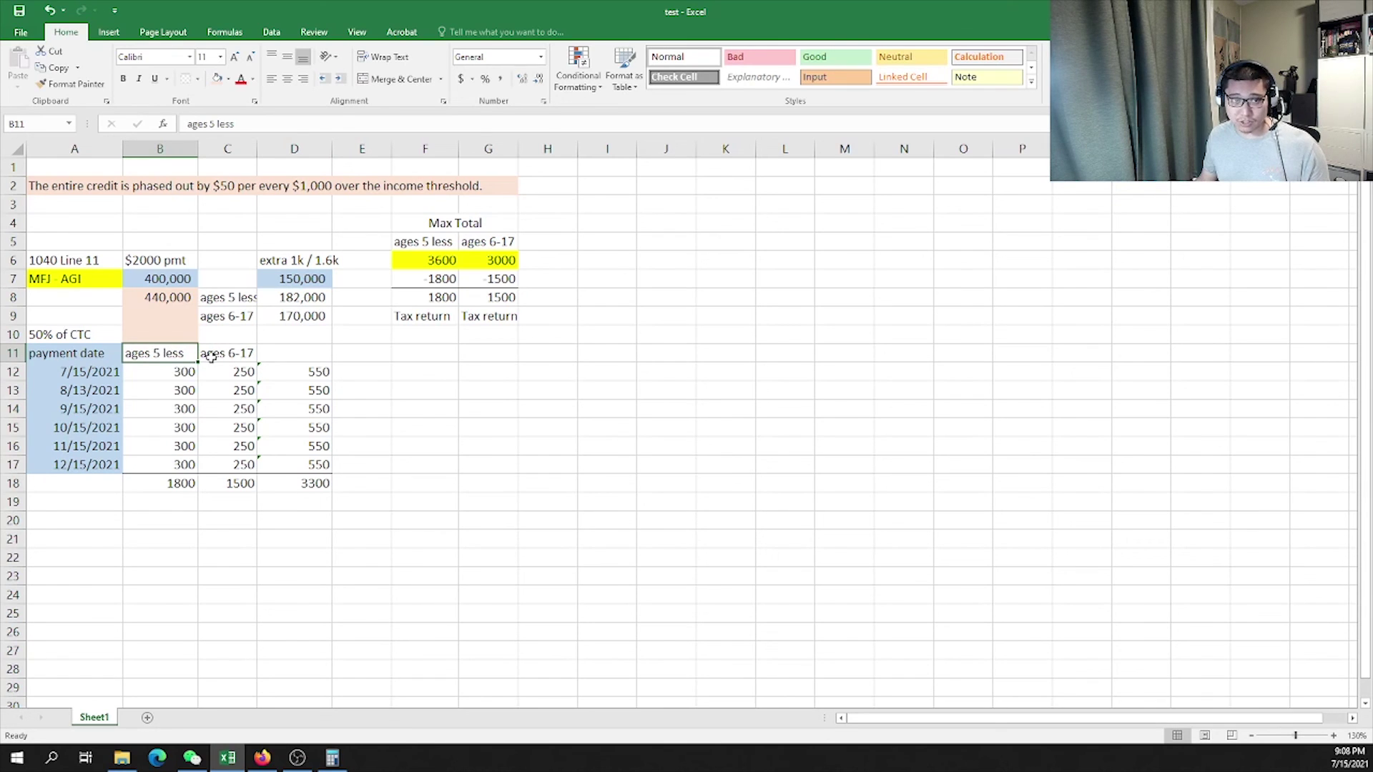
pyautogui.click(212, 356)
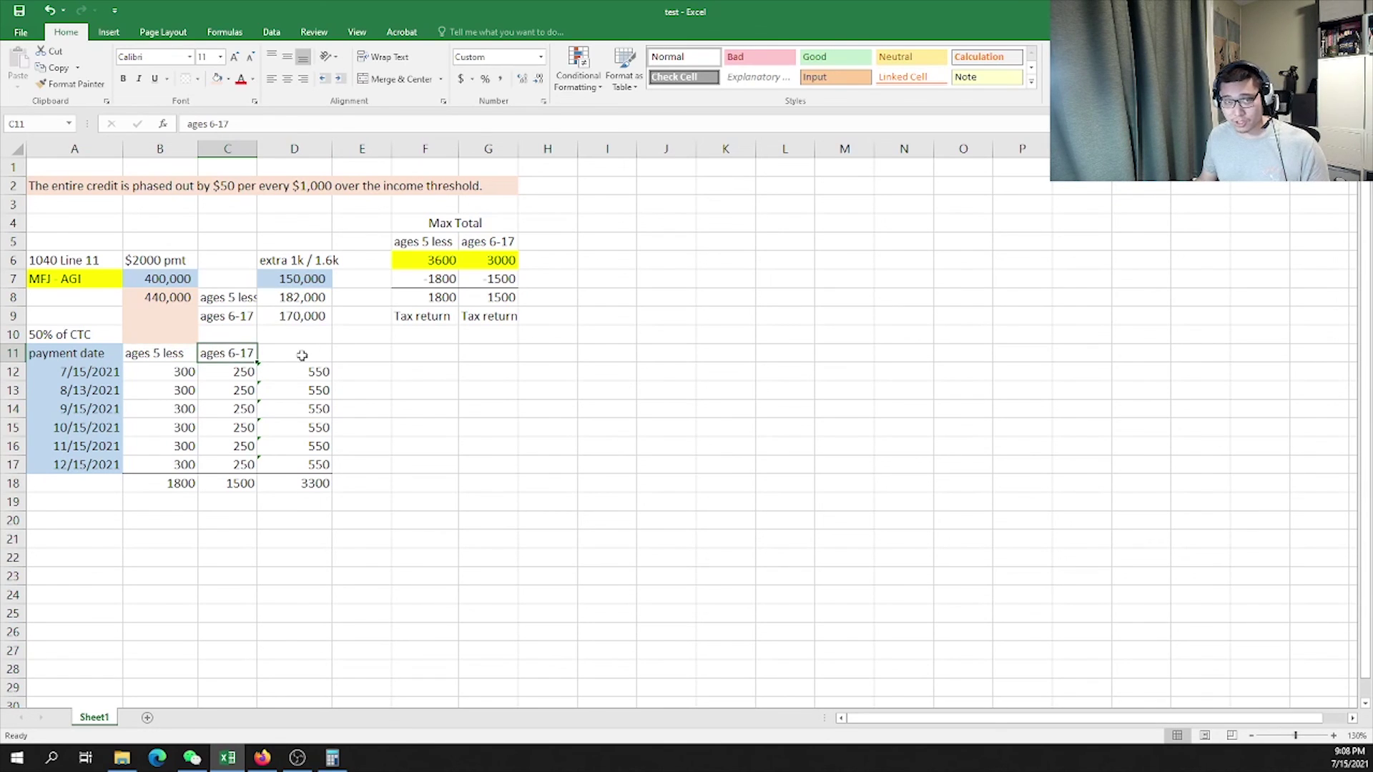
pyautogui.click(313, 373)
pyautogui.click(86, 368)
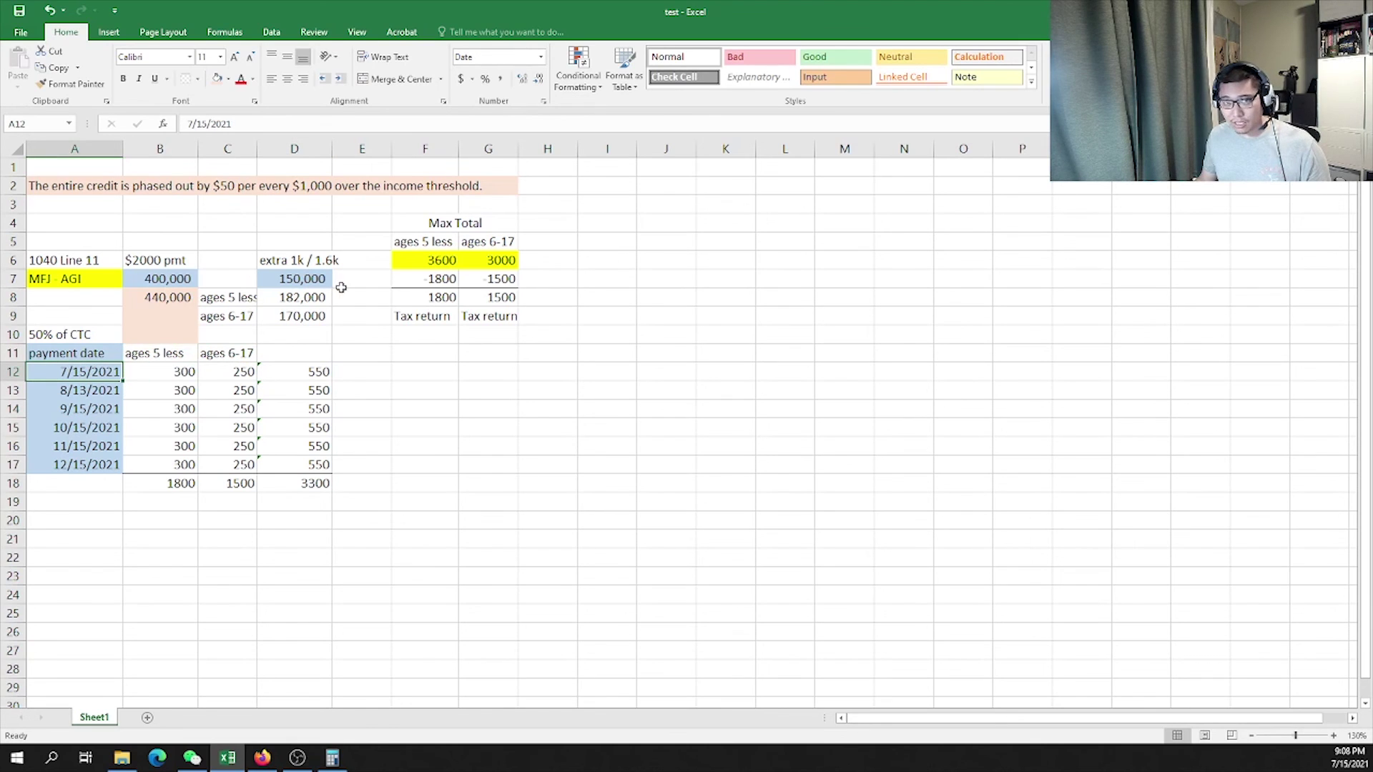
# Review the income limits in B6:D10, the Max Total and Tax return block, and the first payment row
pyautogui.moveTo(156, 259); pyautogui.dragTo(315, 345)
pyautogui.click(422, 316)
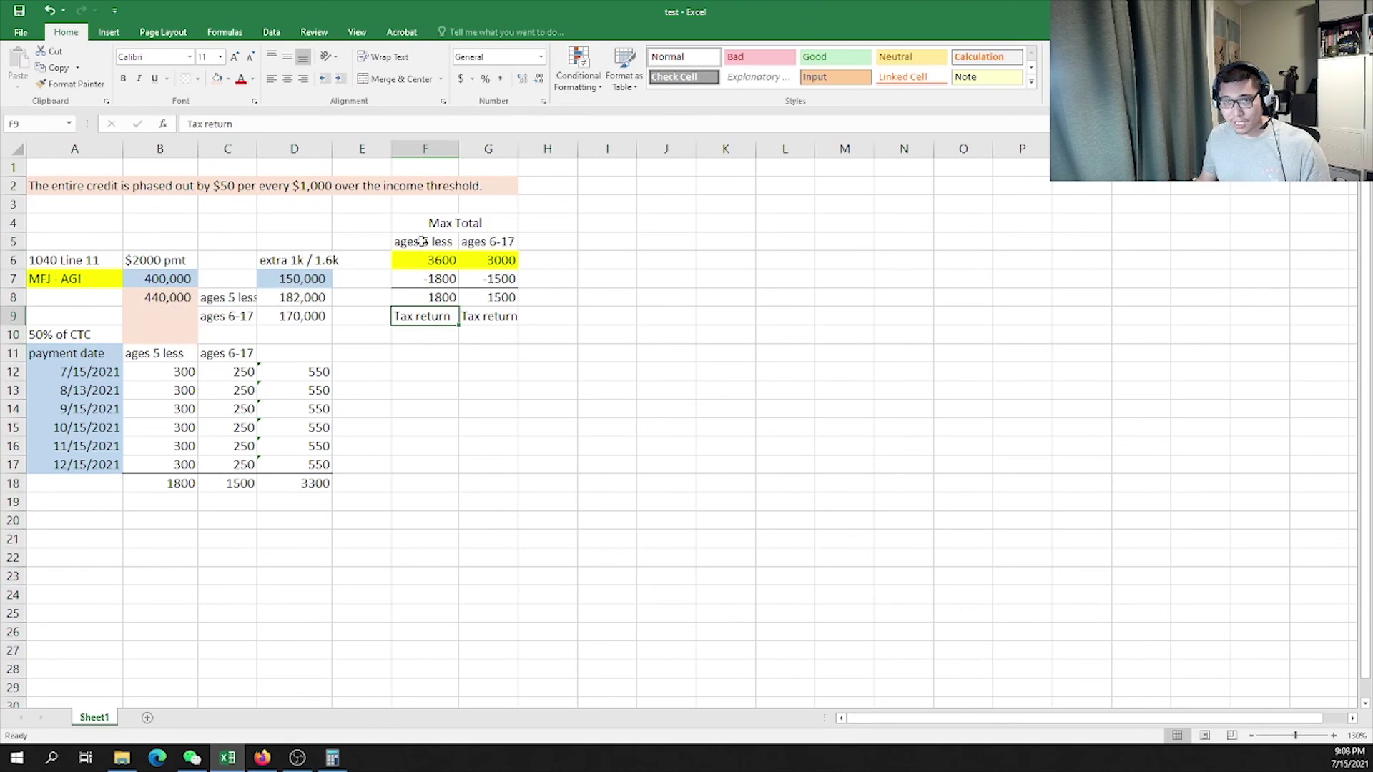
pyautogui.moveTo(429, 223); pyautogui.dragTo(470, 302)
pyautogui.click(361, 334)
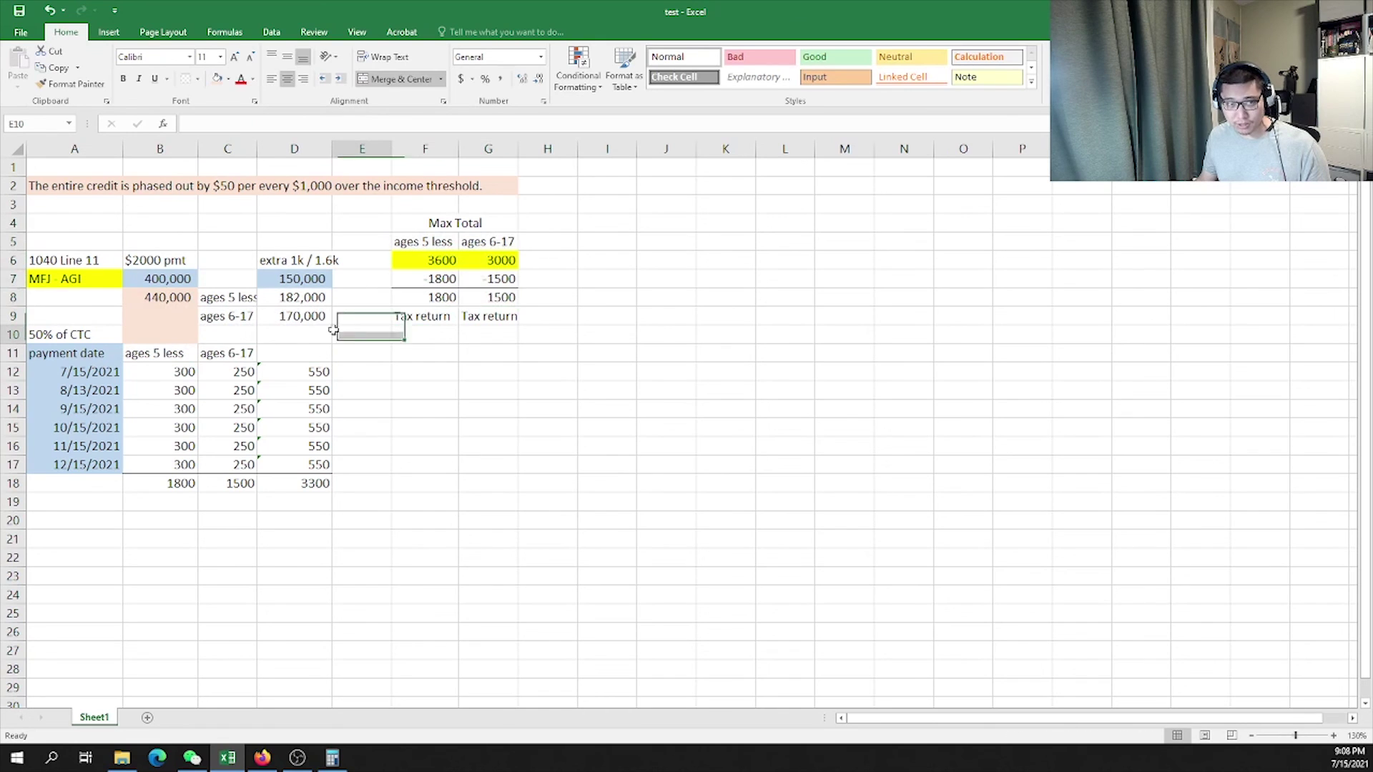
pyautogui.moveTo(64, 372); pyautogui.dragTo(161, 372)
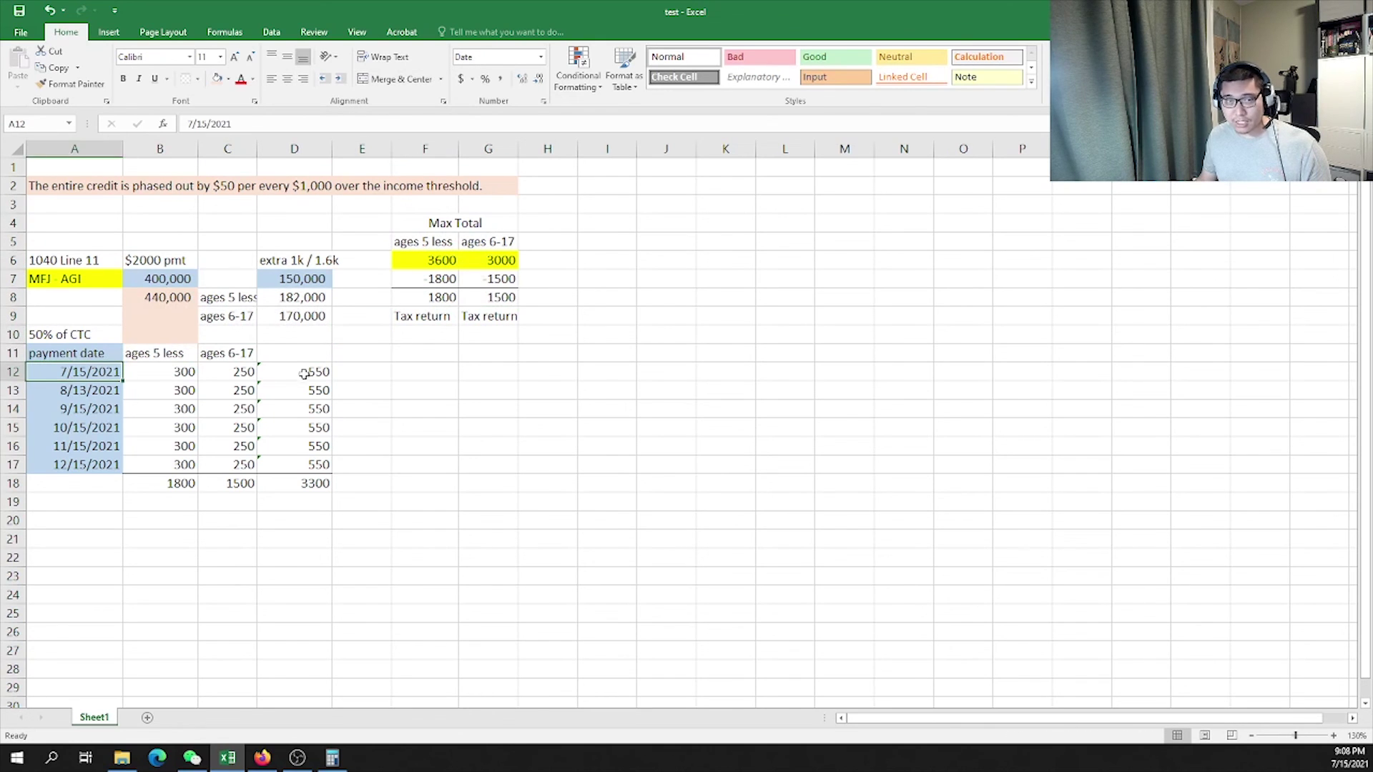
pyautogui.click(301, 371)
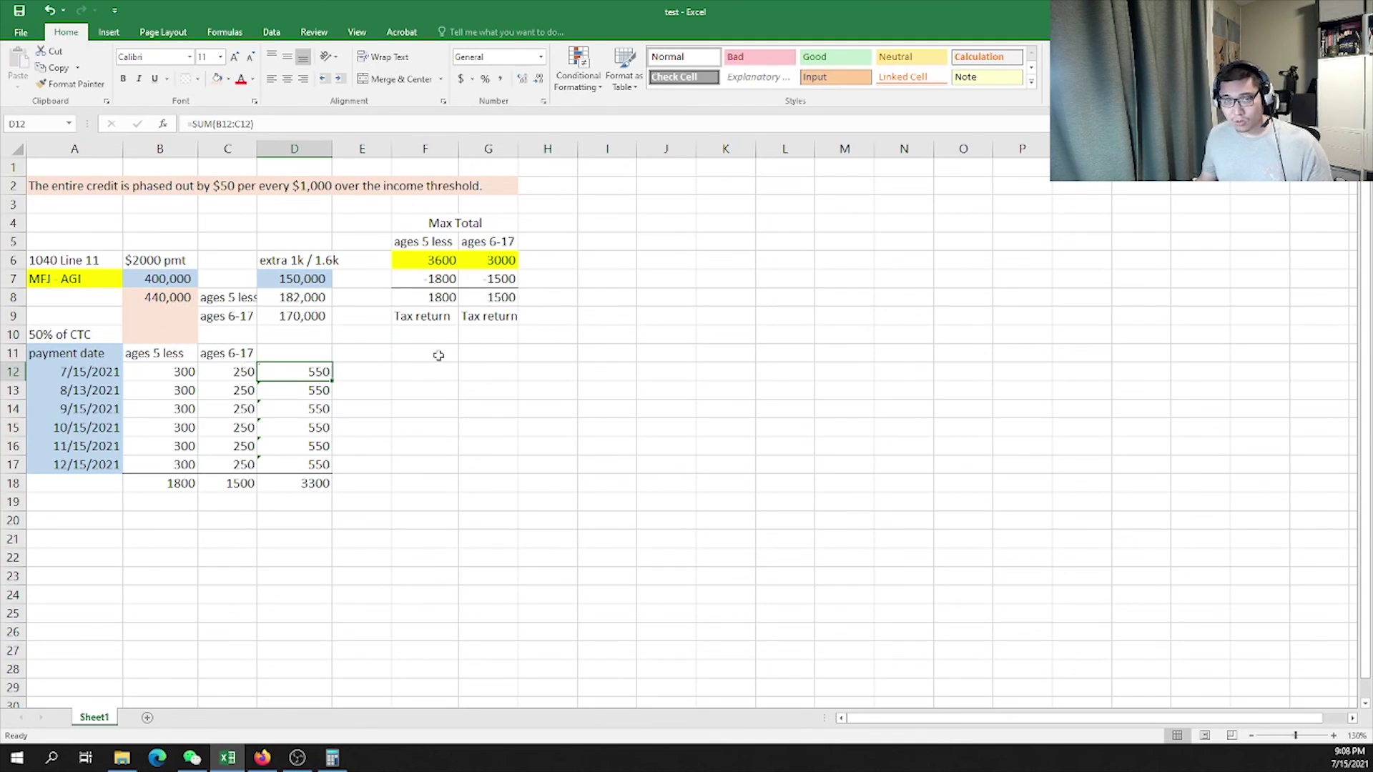
pyautogui.click(168, 379)
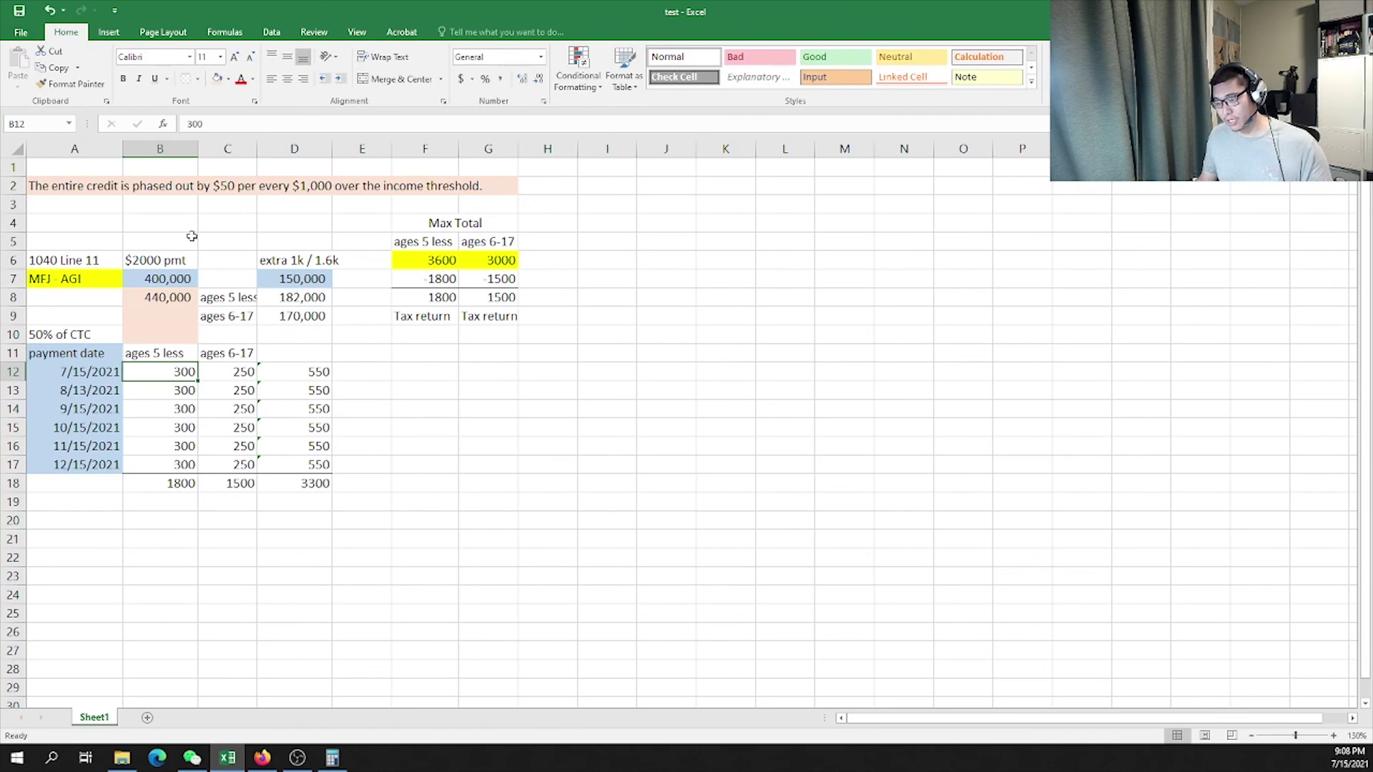
# Compare the MFJ - AGI thresholds in B7 and D7 for the $2000 payment and the extra credit
pyautogui.click(64, 279)
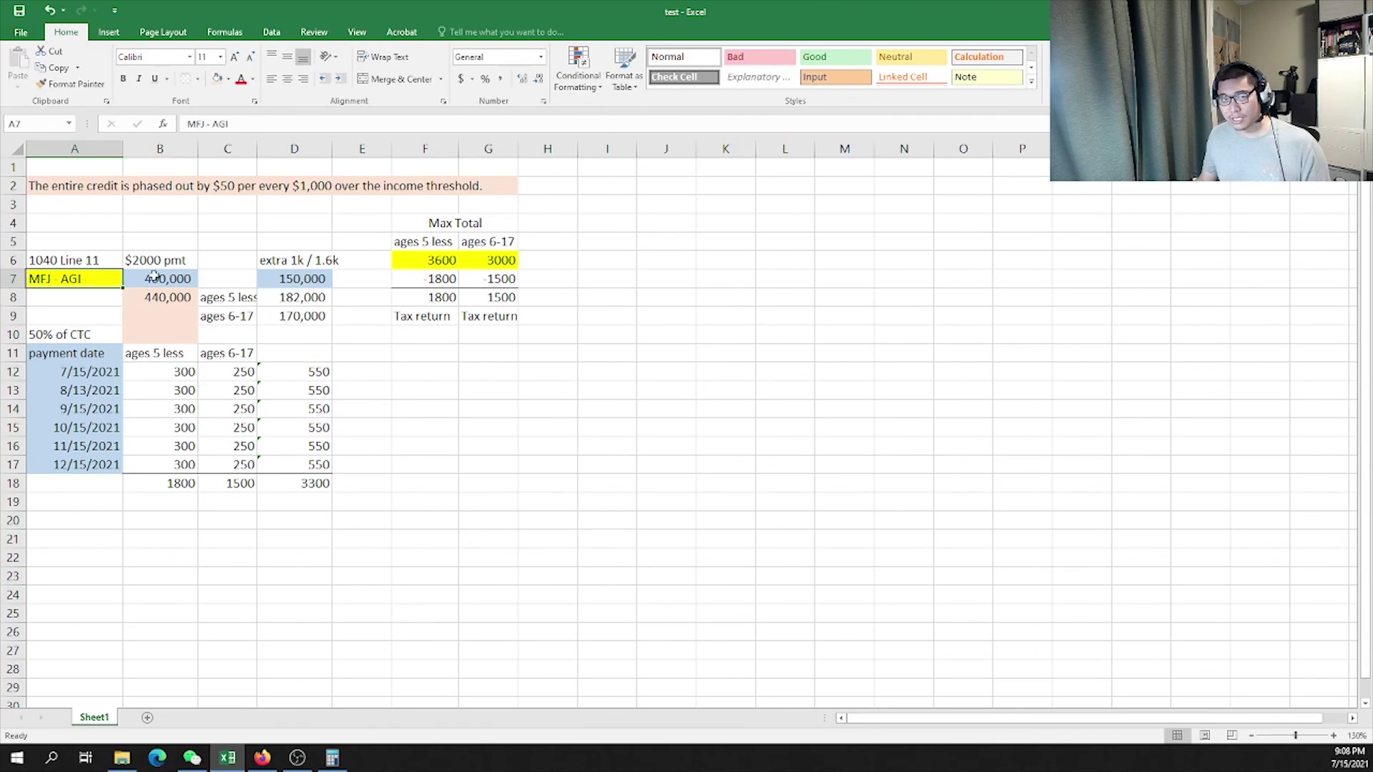
pyautogui.click(168, 279)
pyautogui.click(227, 280)
pyautogui.click(289, 283)
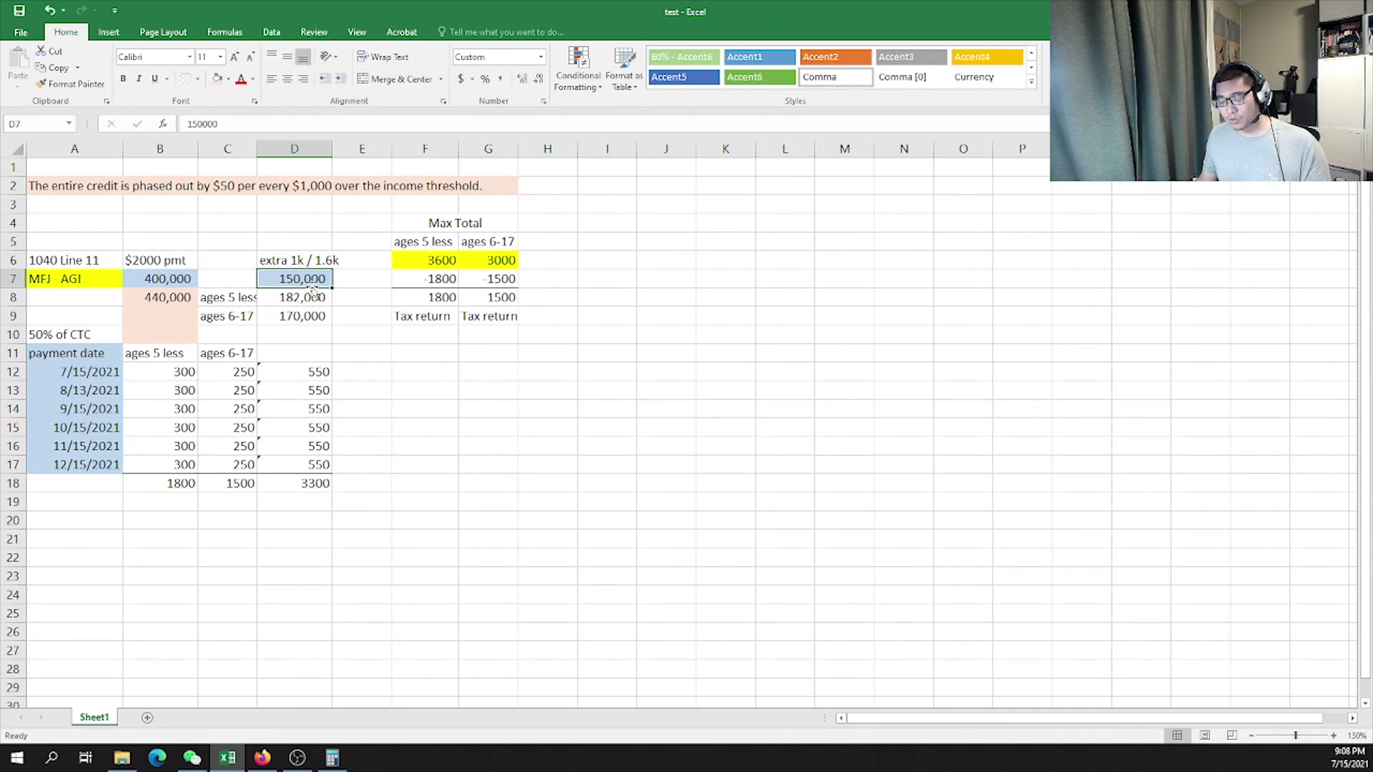
pyautogui.click(237, 229)
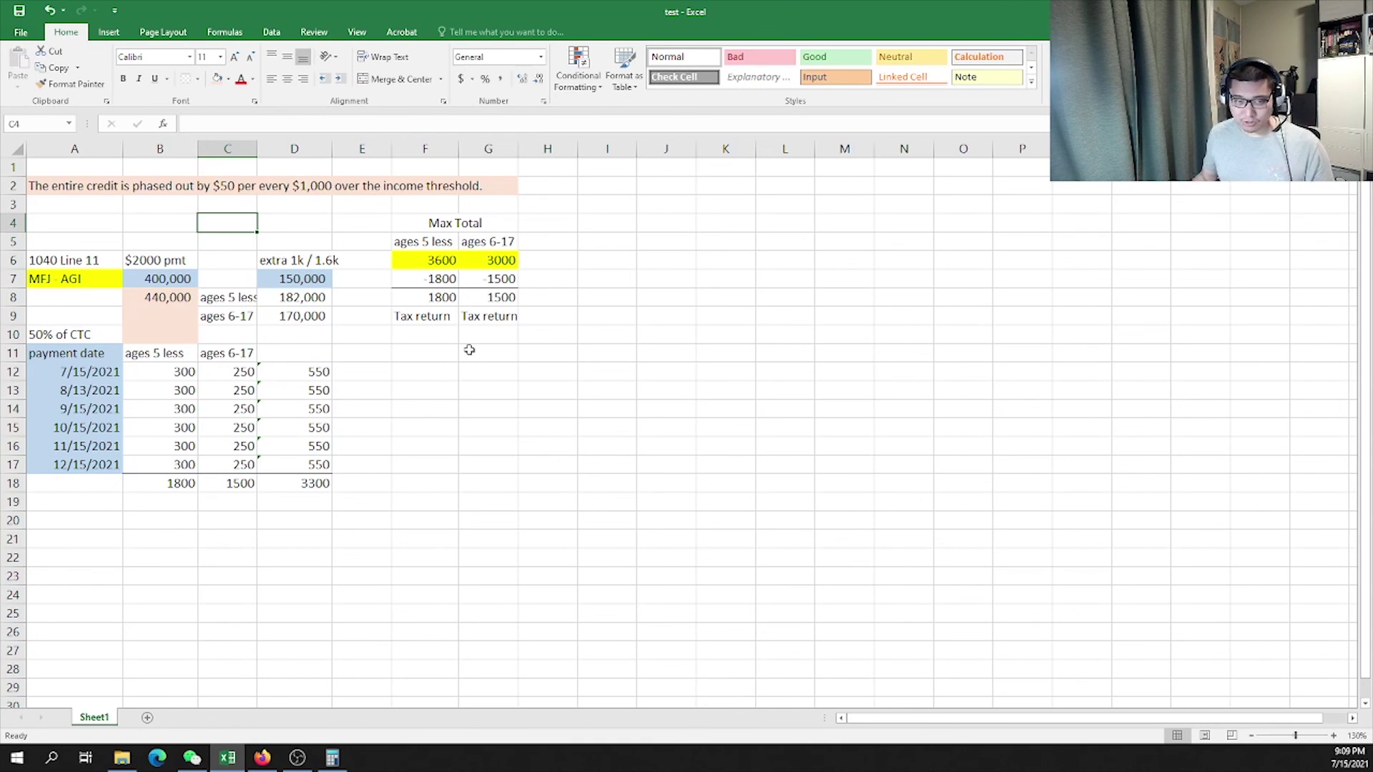
# Switch to Firefox and review the qualification rules on the IRS Advance Child Tax Credit Payments in 2021 page
pyautogui.click(263, 757)
pyautogui.click(99, 15)
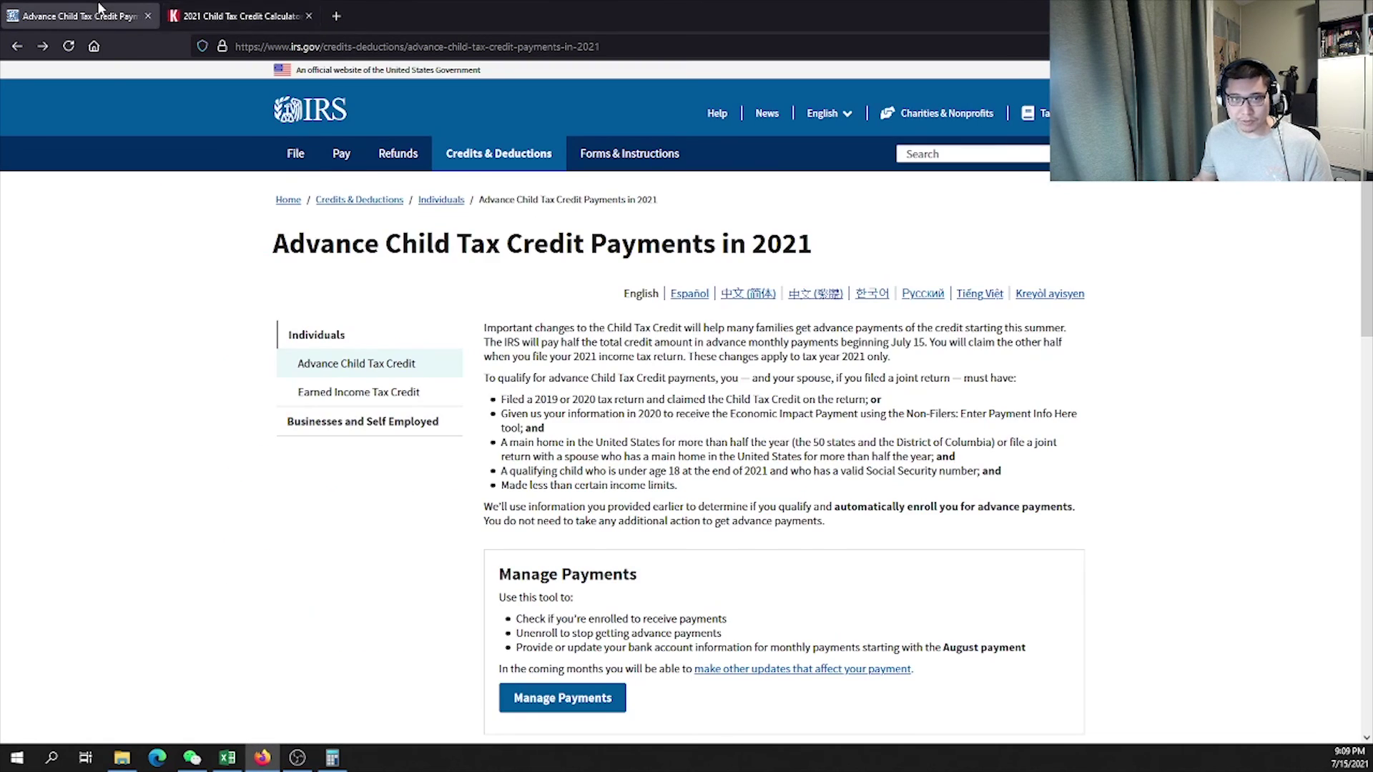
pyautogui.scroll(-1, 611, 418)
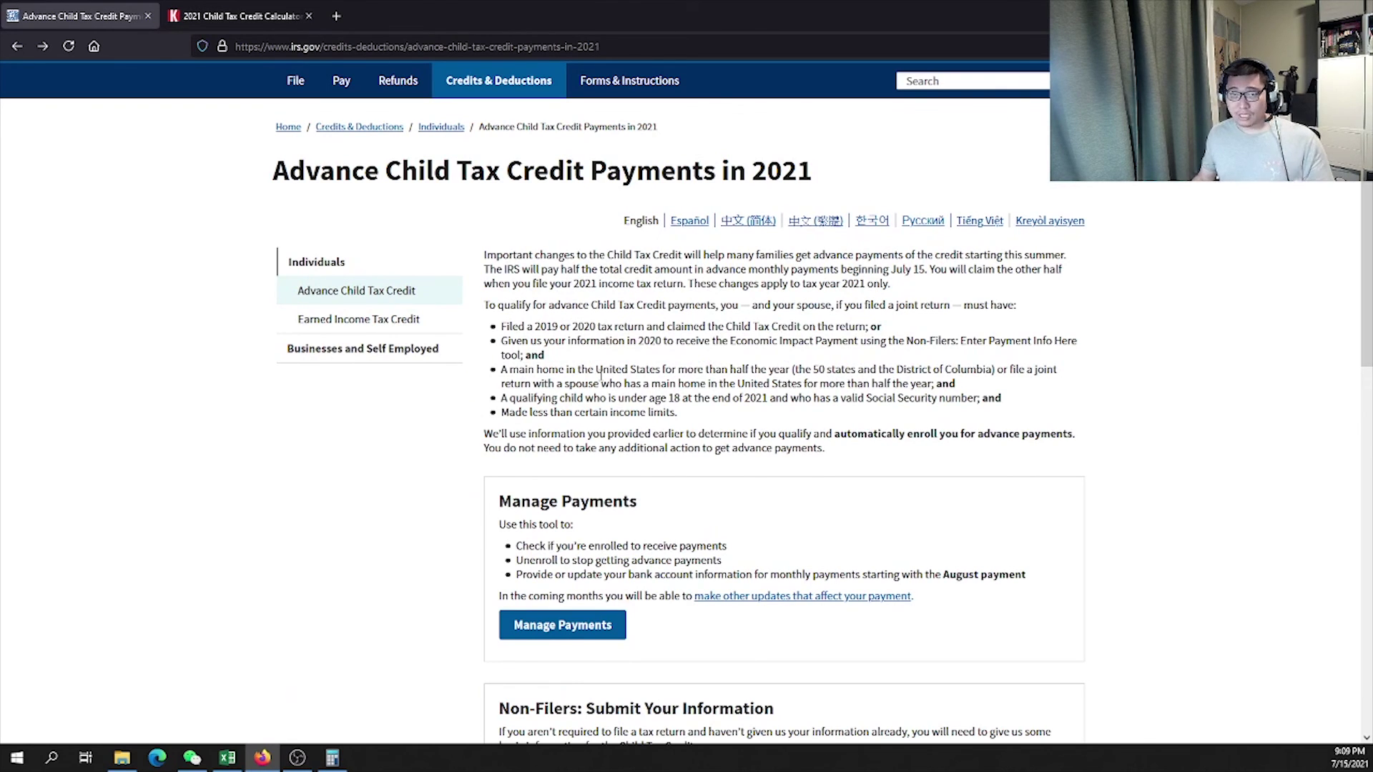
pyautogui.hotkey('ctrl', 'Tab')
pyautogui.hotkey('ctrl', 'Tab')
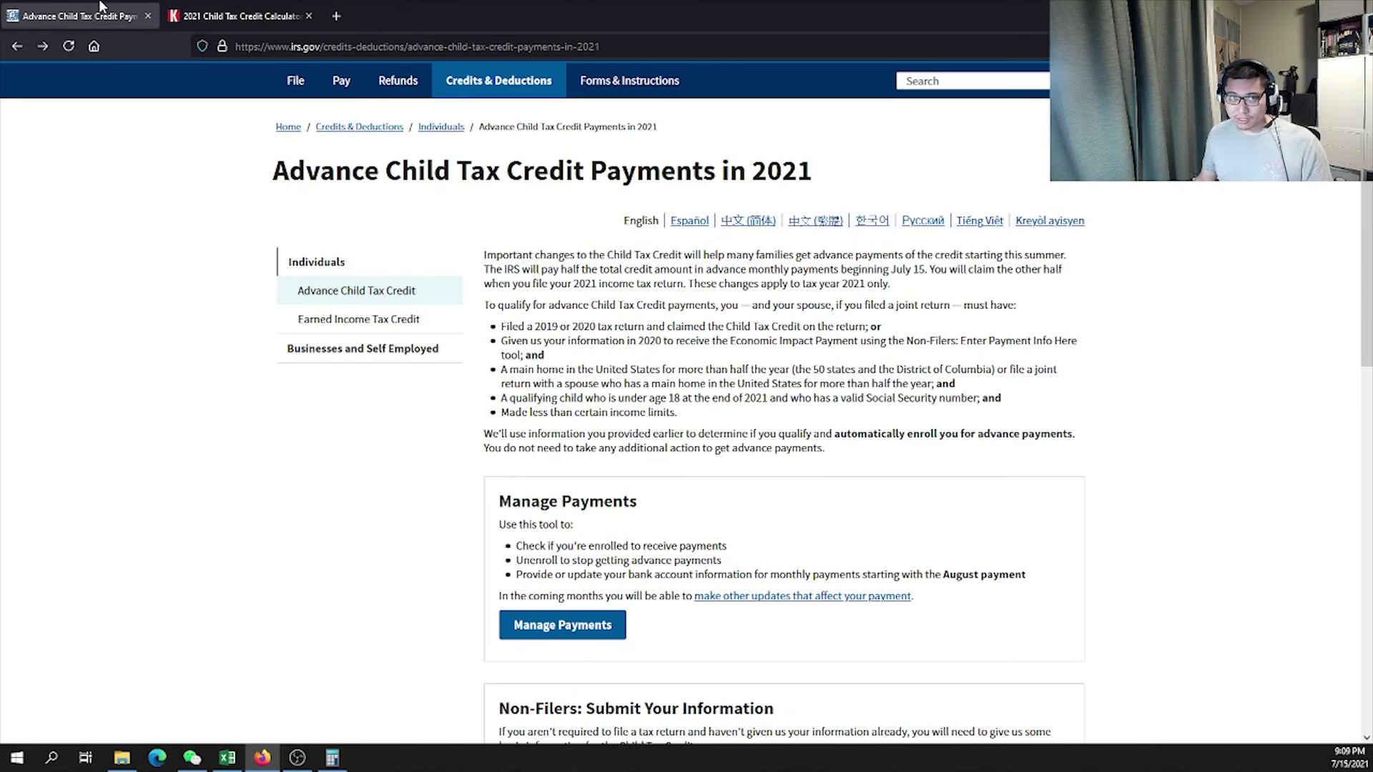